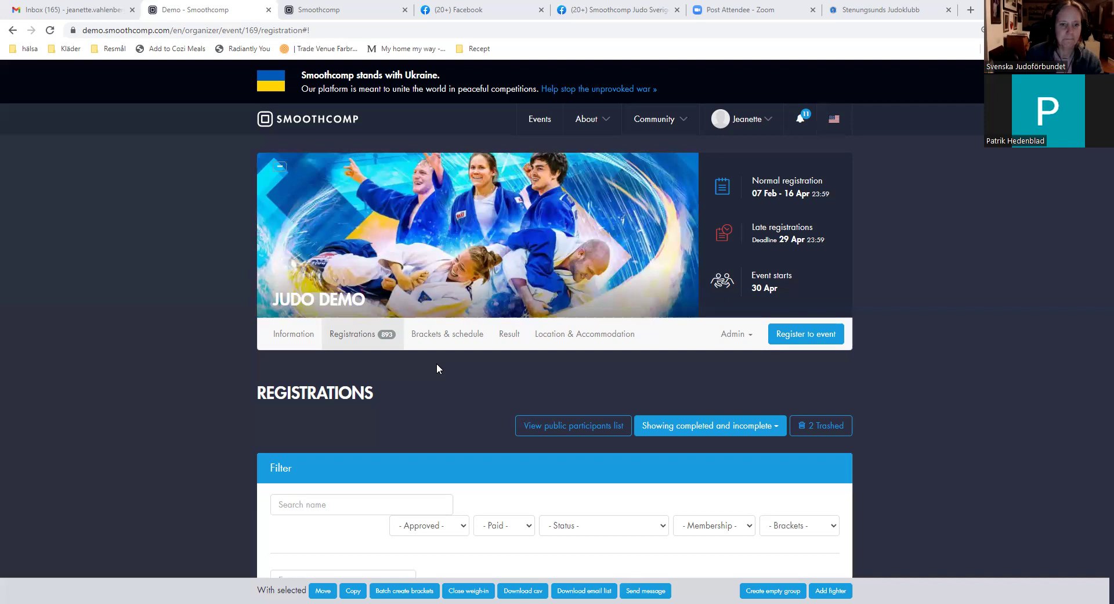
Filter the registrations by the entry PU15 and view the matching groups
scroll(436, 366, down, 4)
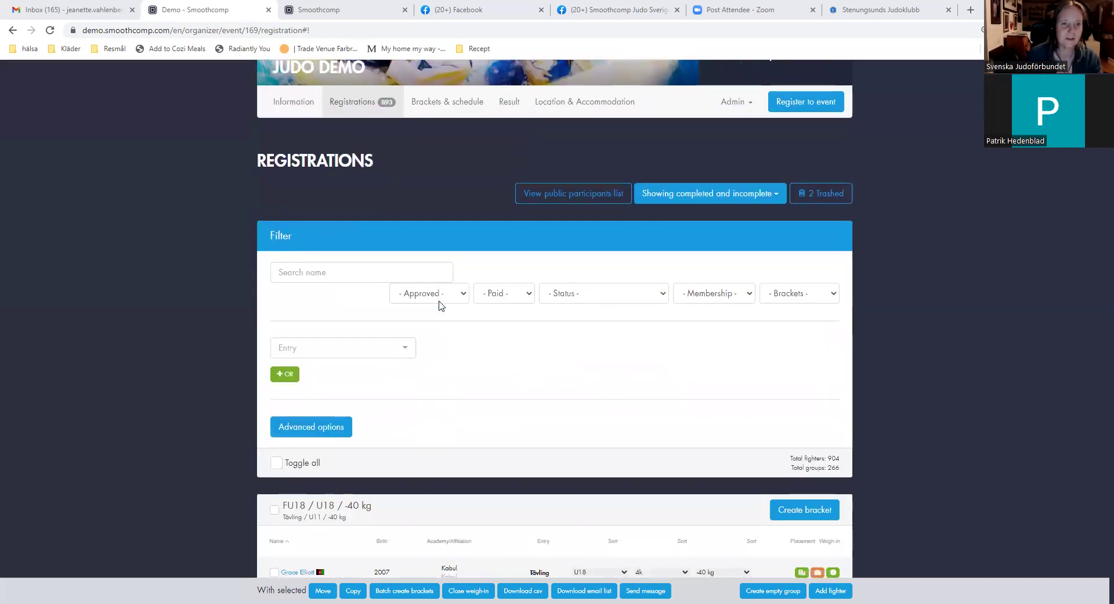
scroll(439, 306, down, 1)
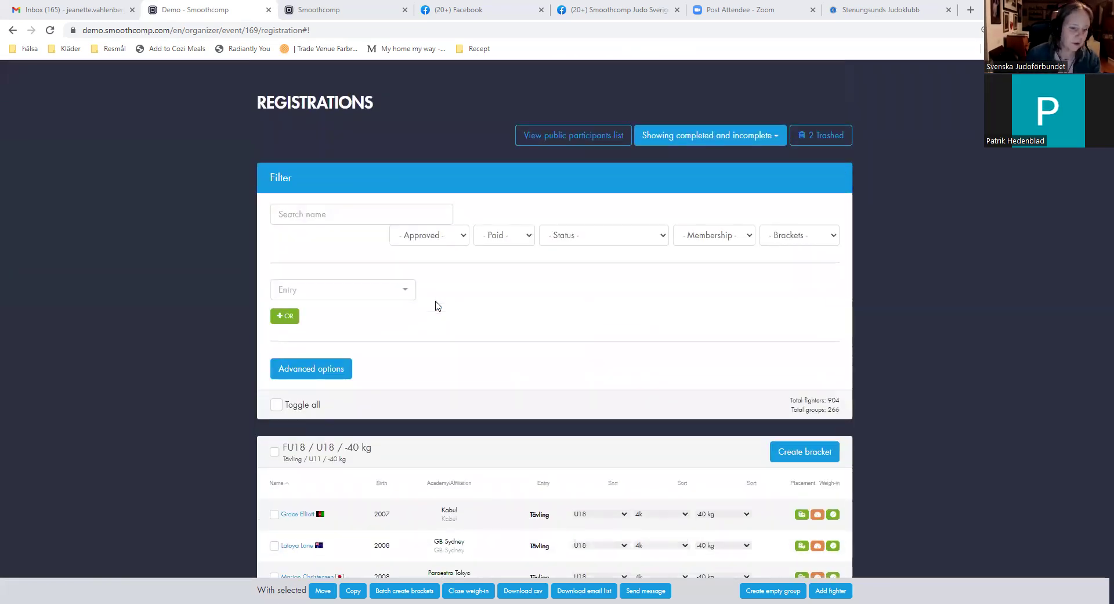
scroll(437, 306, down, 2)
scroll(438, 306, up, 2)
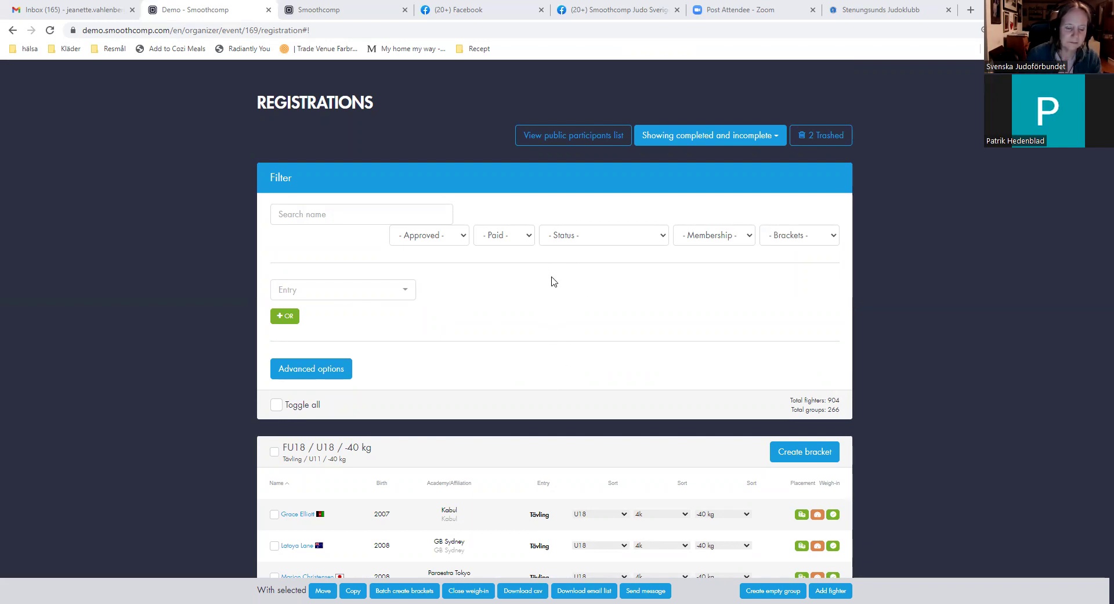
click(408, 292)
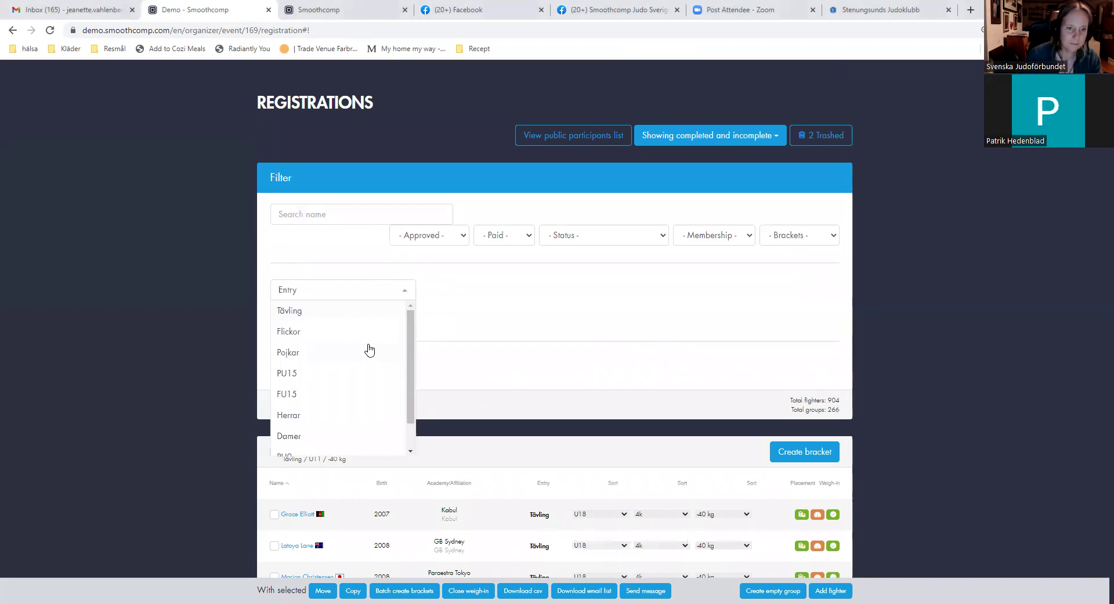
click(293, 375)
scroll(474, 340, down, 3)
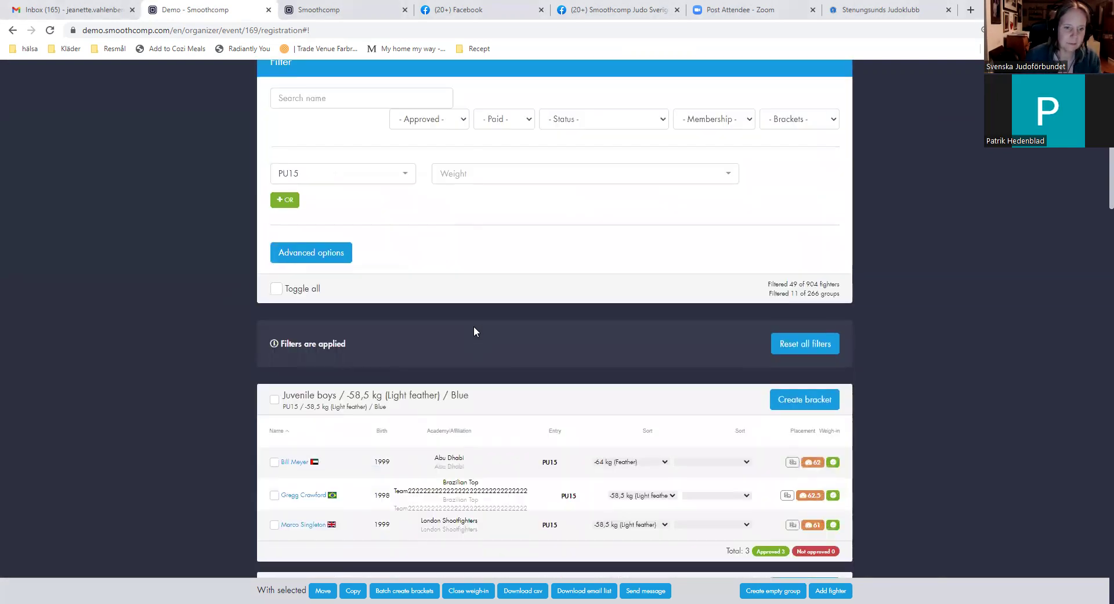
Change the entry filter to FU15 and view the matching registrations
scroll(473, 319, up, 4)
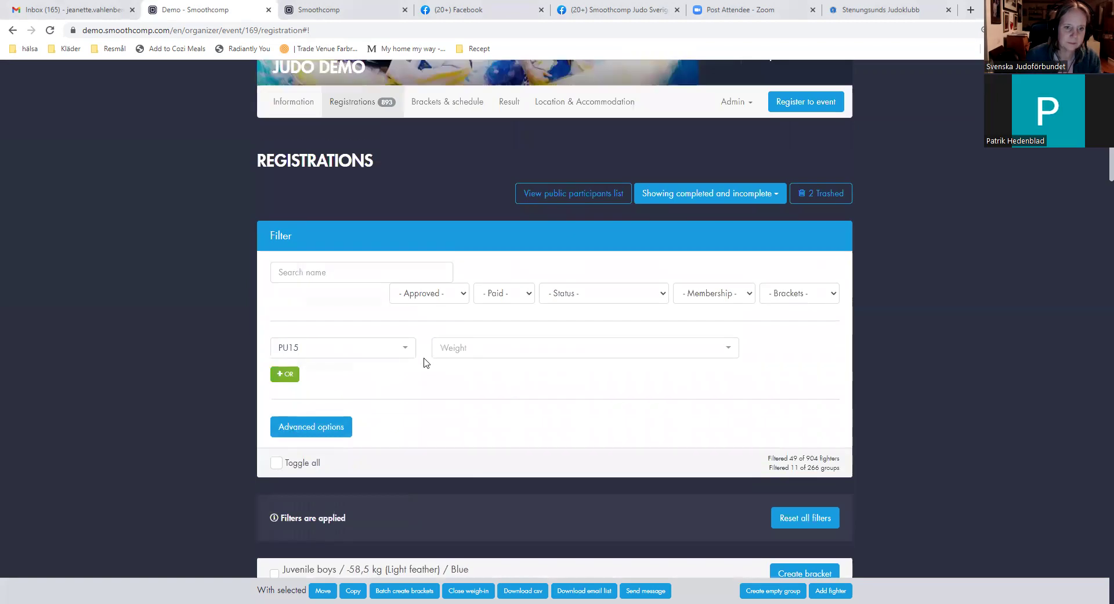
click(406, 352)
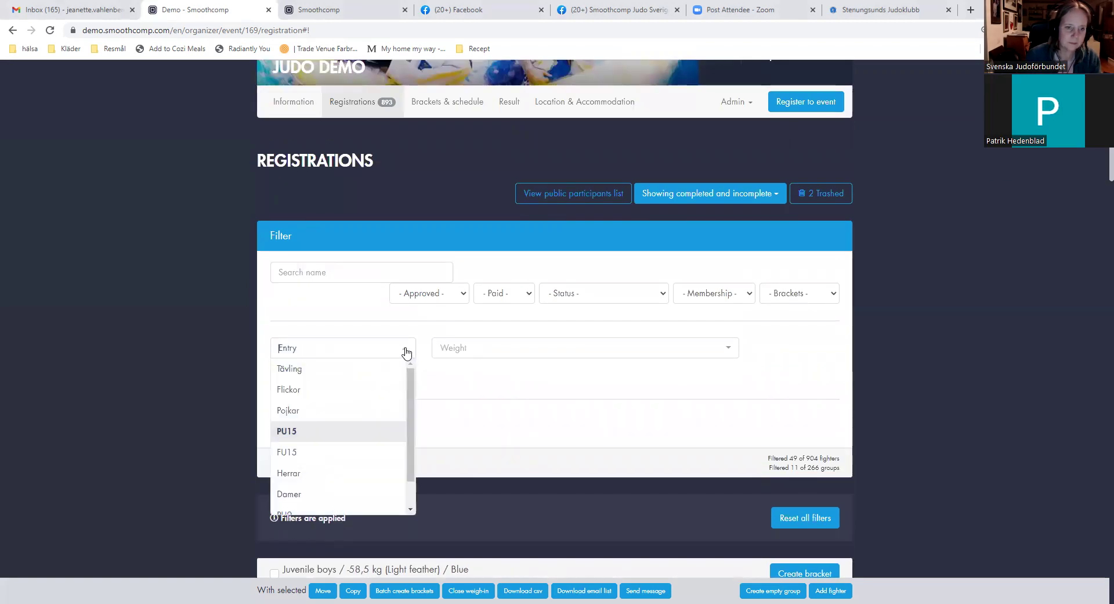
click(286, 456)
scroll(390, 399, down, 2)
scroll(390, 398, up, 2)
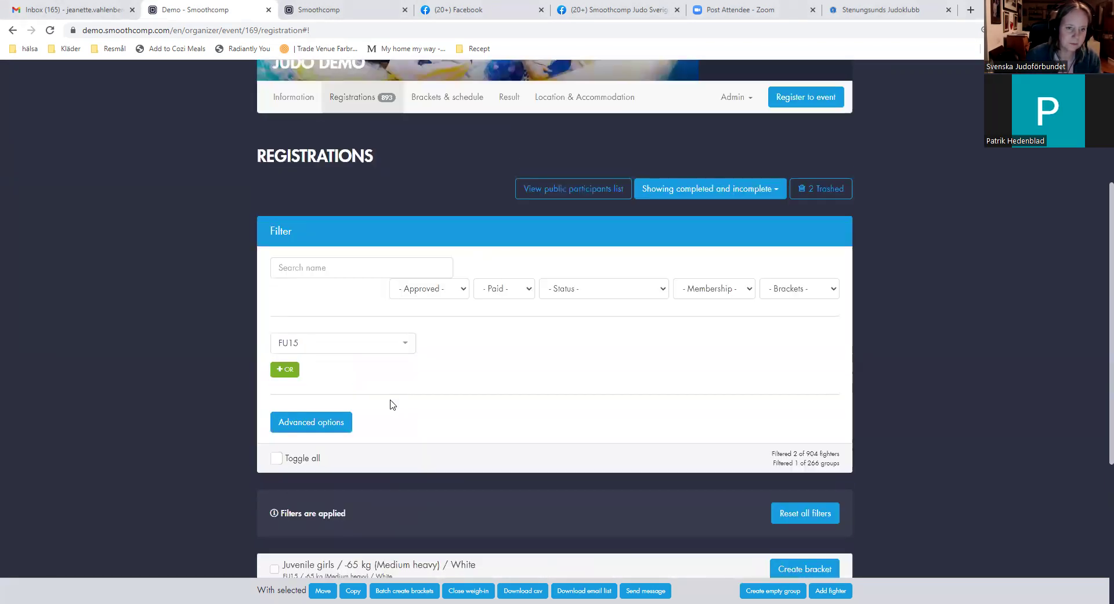
Change the entry filter to PU9 and check the matching registrations
click(404, 352)
drag(412, 399, 411, 434)
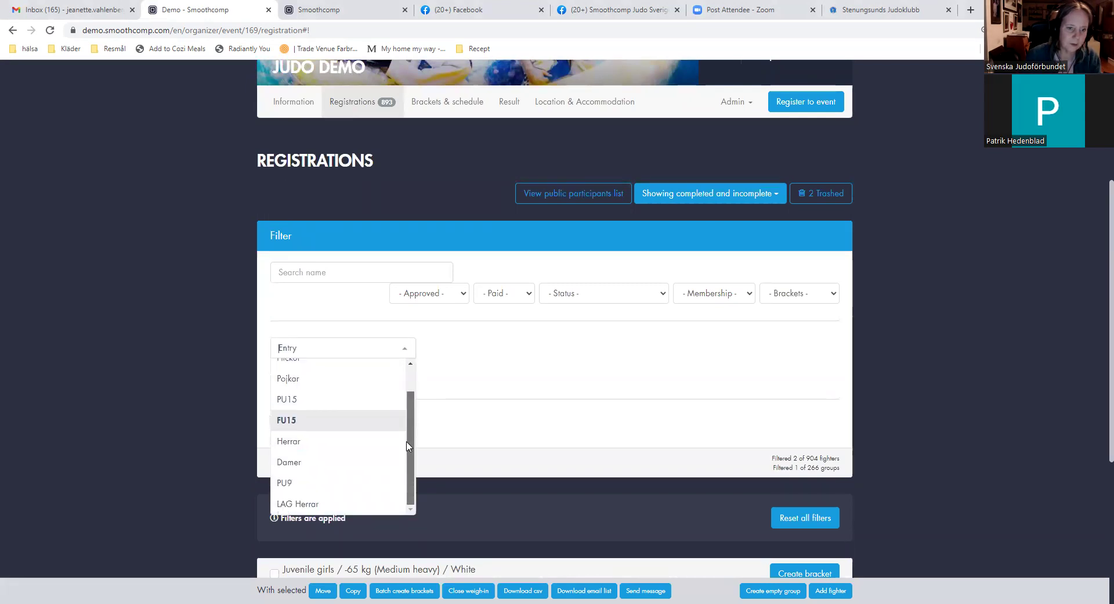
click(292, 484)
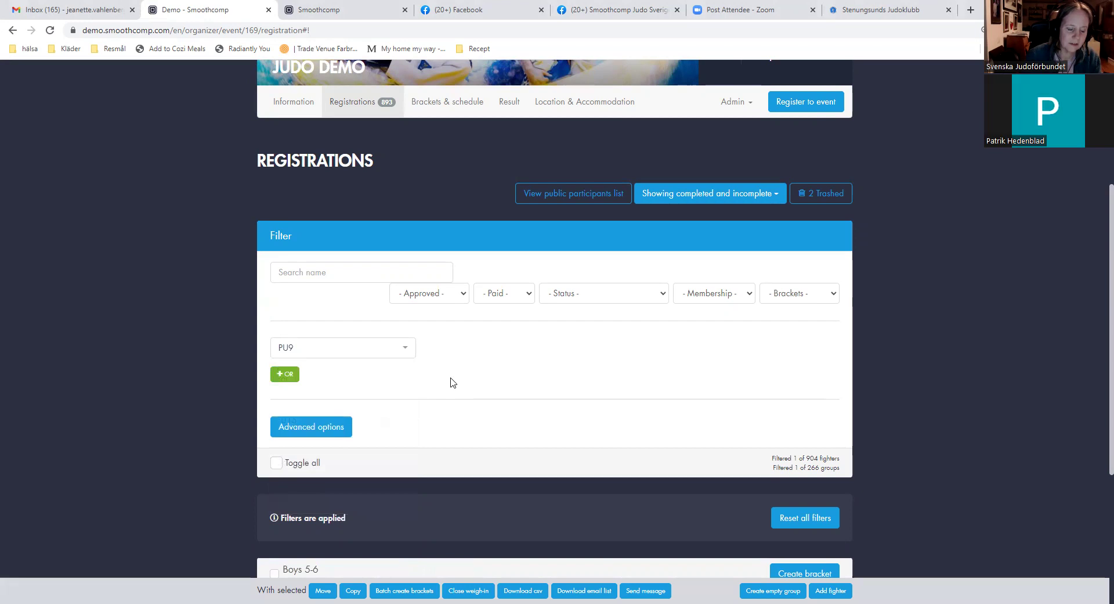
scroll(453, 382, down, 3)
scroll(473, 283, up, 5)
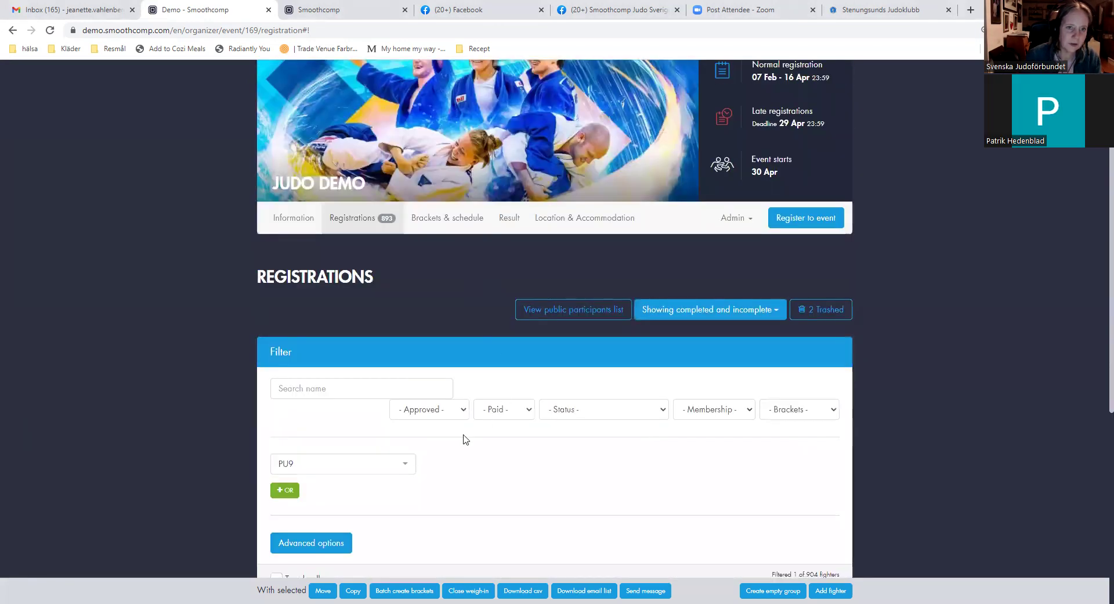
scroll(424, 415, down, 2)
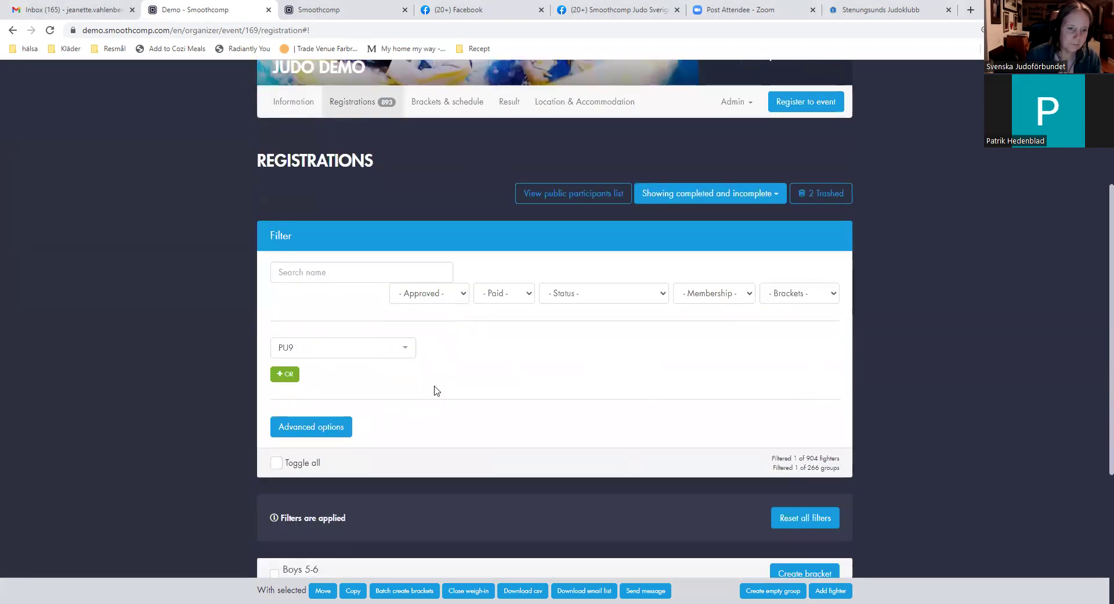
Add an OR condition to the registration filter with the entry Pojkar
click(285, 377)
click(405, 387)
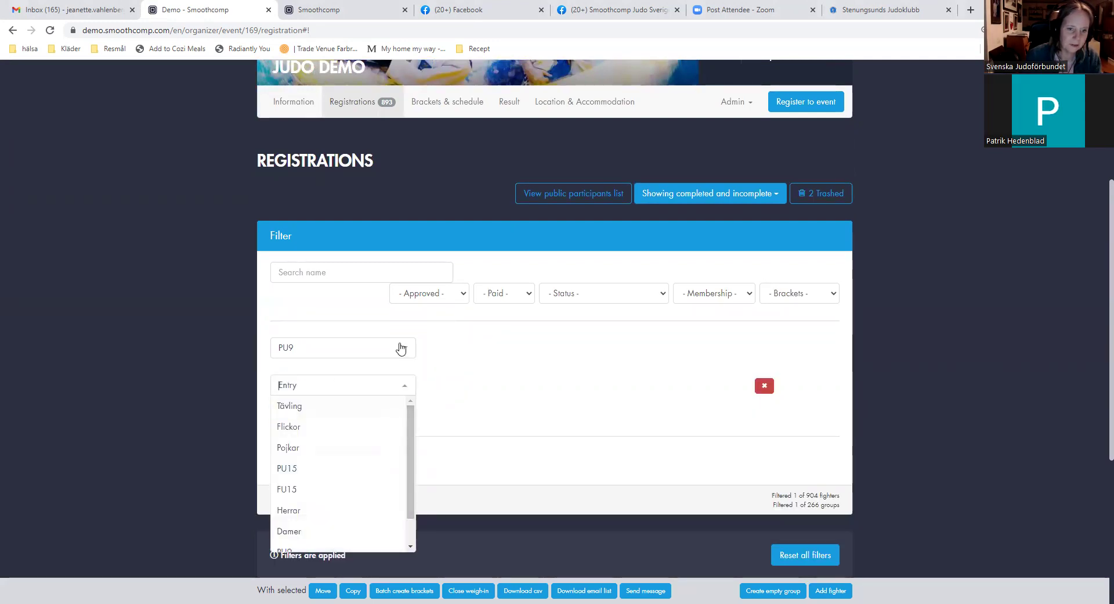
click(288, 447)
scroll(411, 456, down, 8)
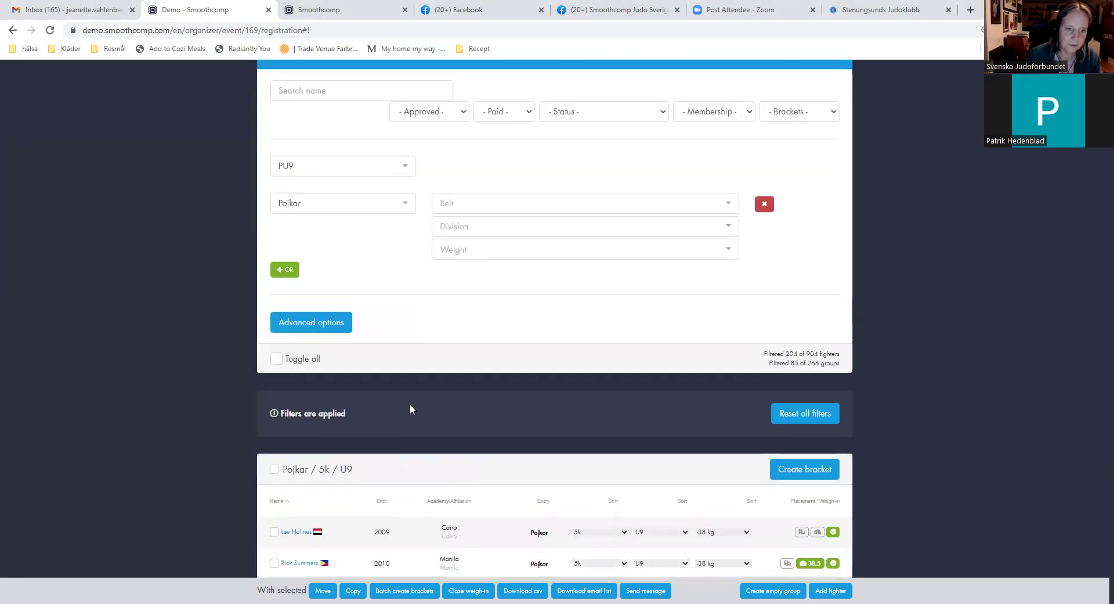
Examine the filtered groups and their fighters against the PU9 and Pojkar entry conditions
scroll(408, 412, down, 3)
scroll(424, 401, up, 9)
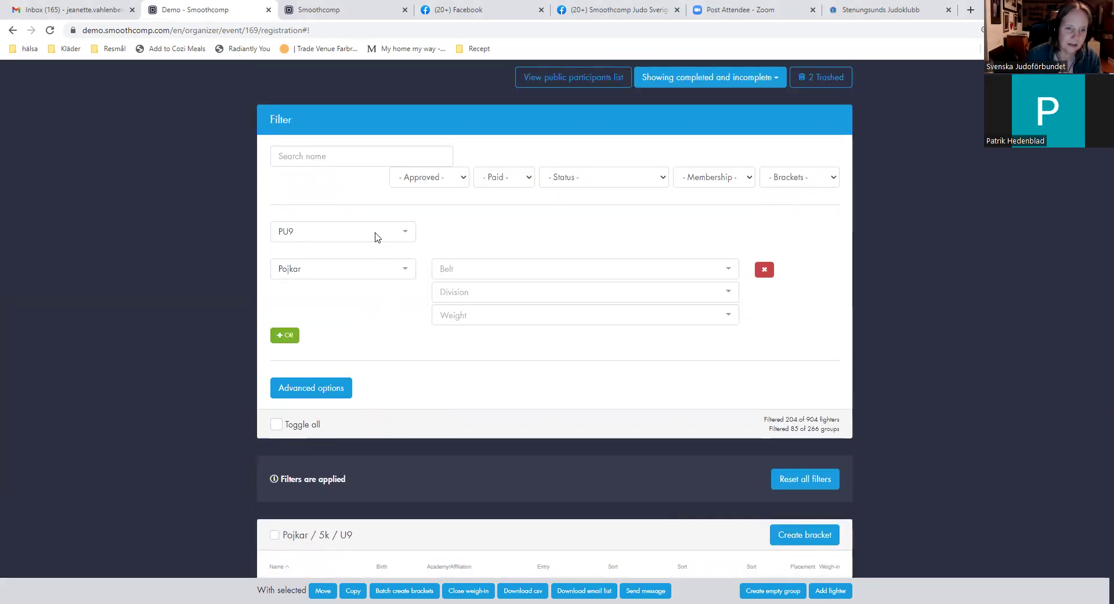
scroll(371, 310, down, 4)
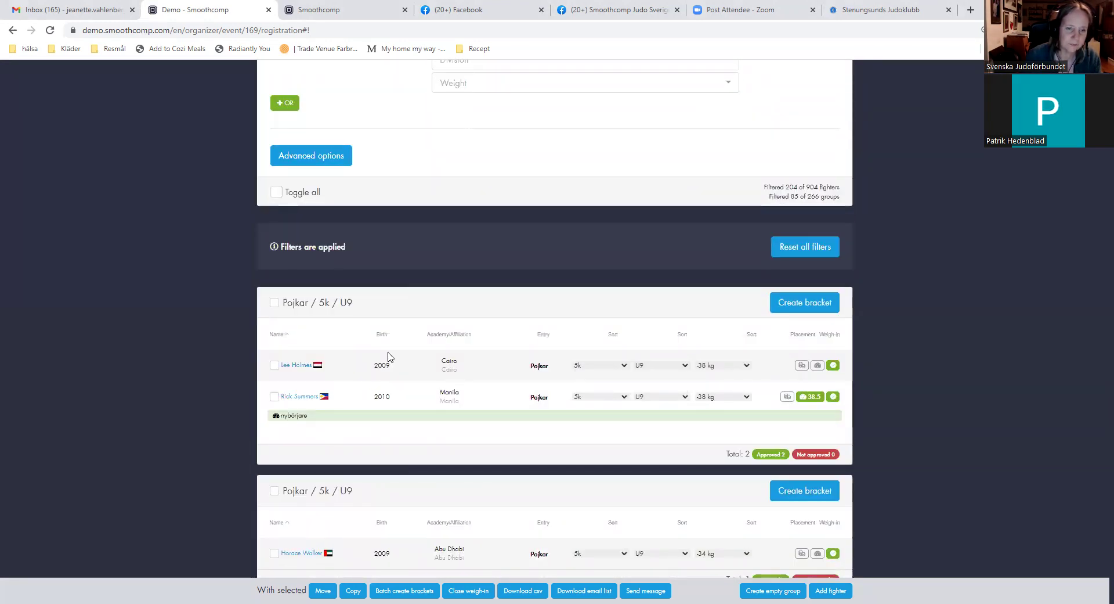
scroll(363, 292, up, 4)
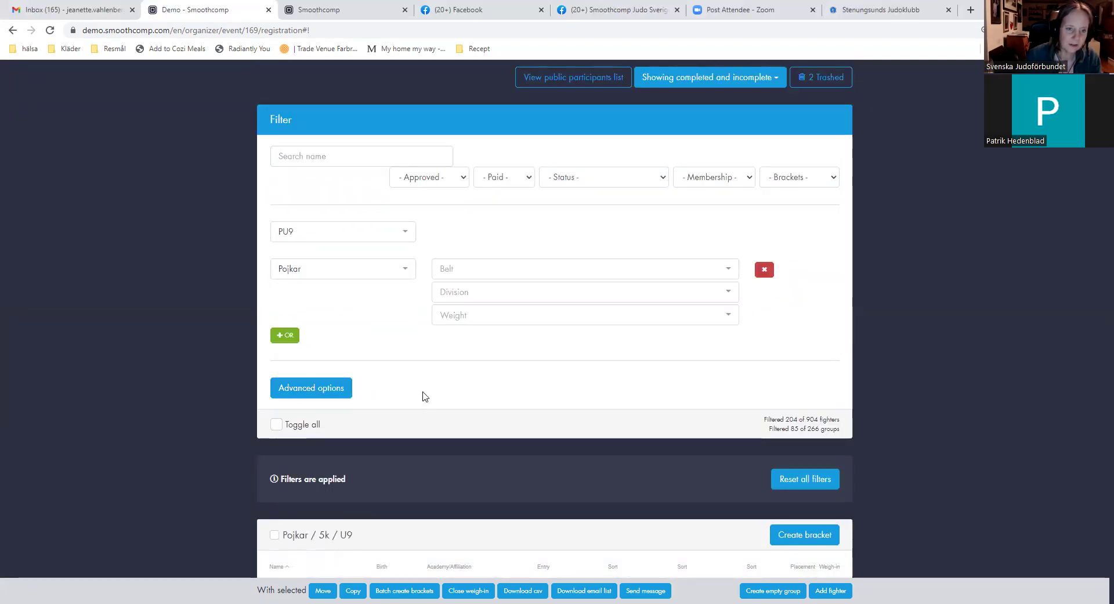
scroll(423, 396, down, 3)
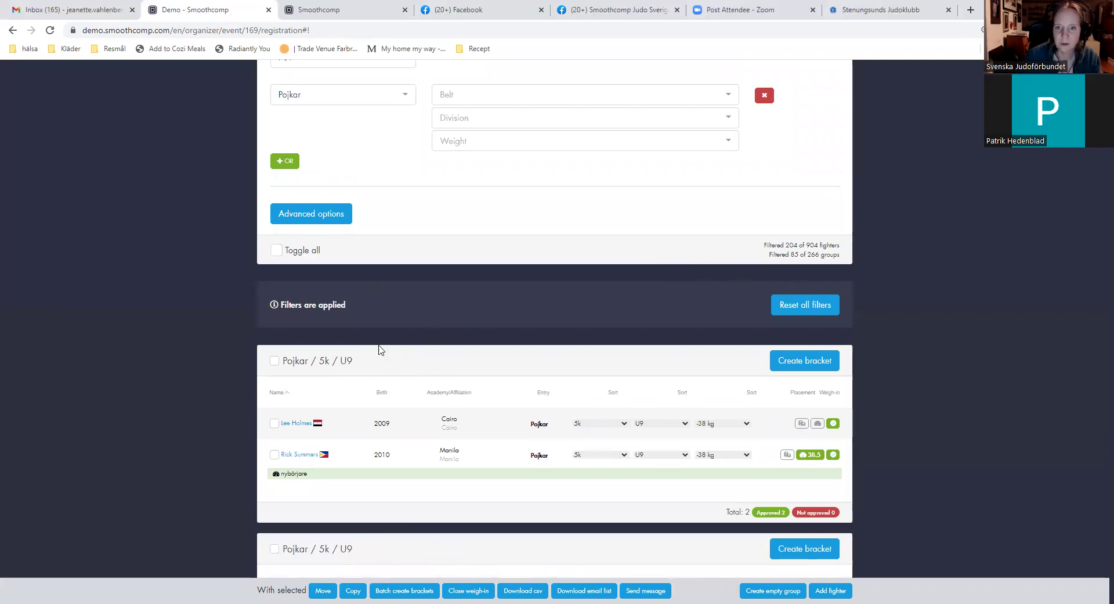
scroll(379, 349, down, 2)
scroll(539, 272, up, 1)
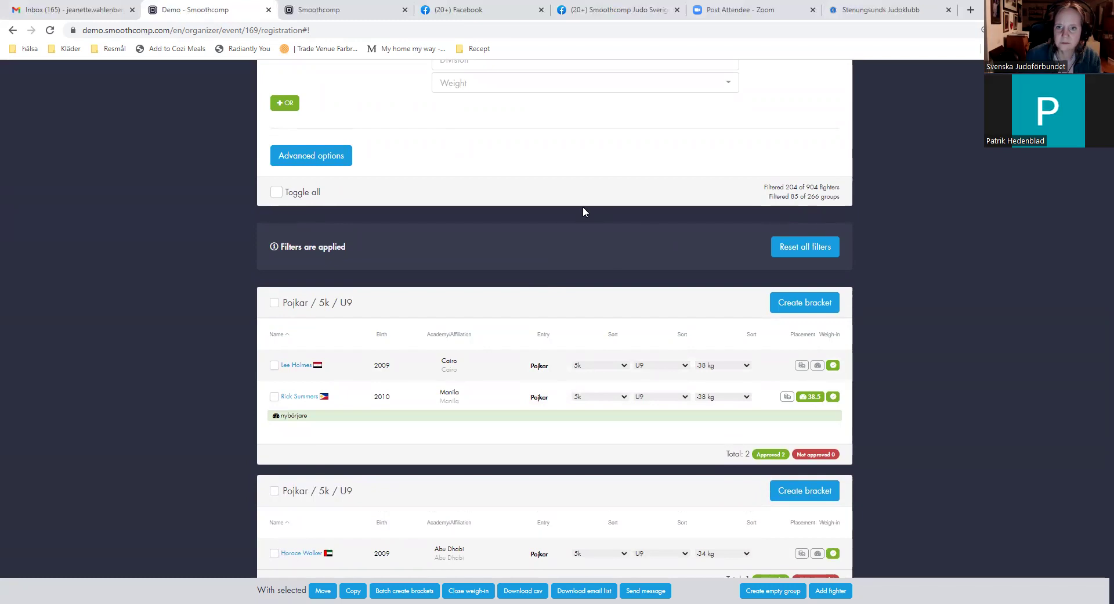
scroll(385, 373, down, 5)
scroll(387, 373, up, 6)
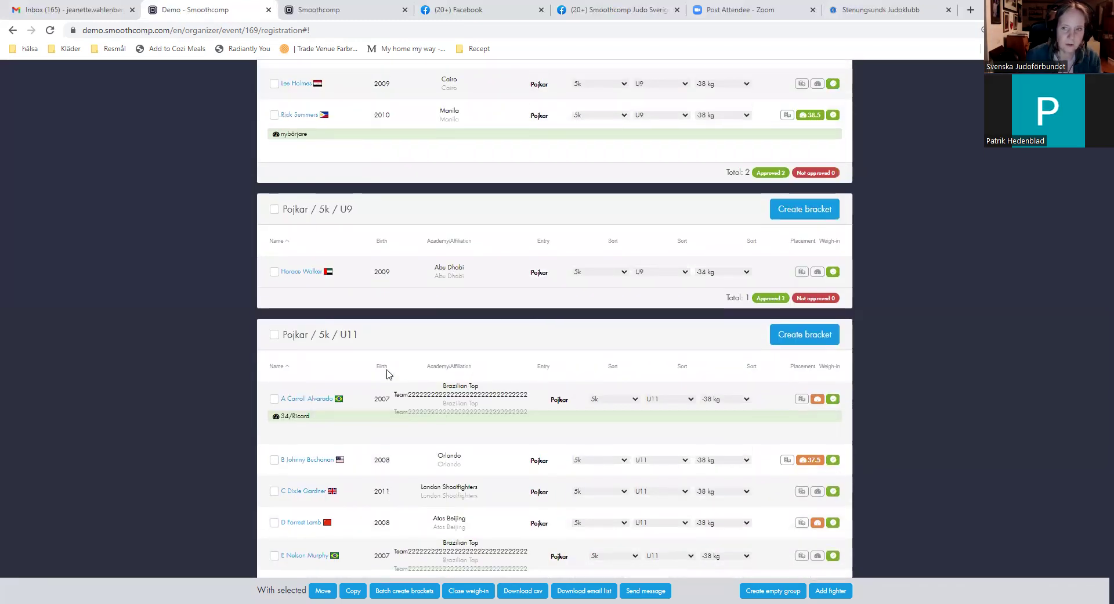
Reset all registration filters and look through the full list of groups
scroll(401, 360, up, 3)
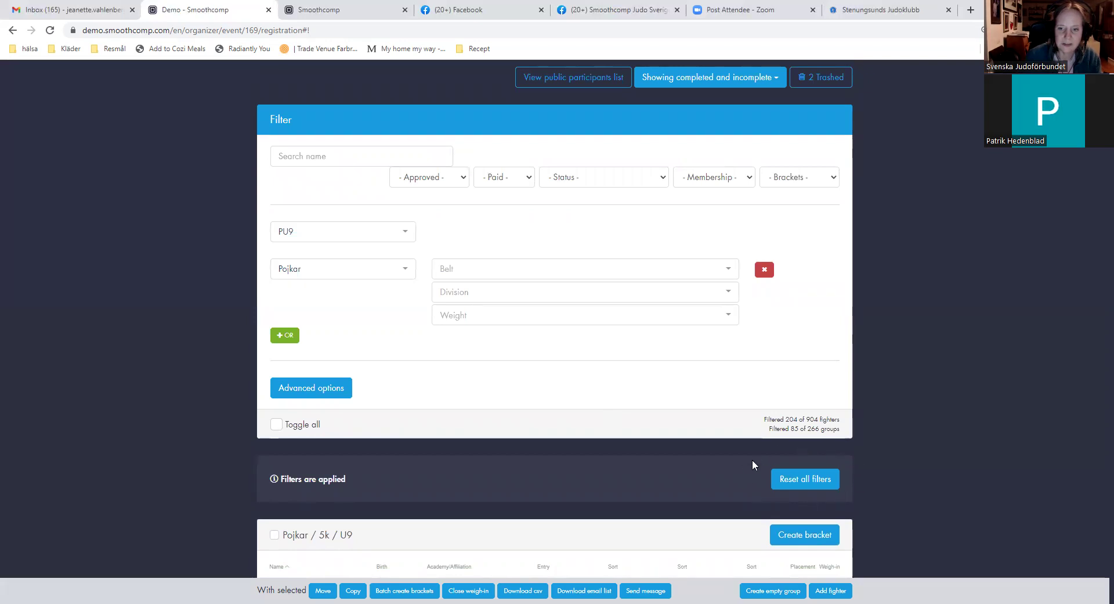
click(805, 484)
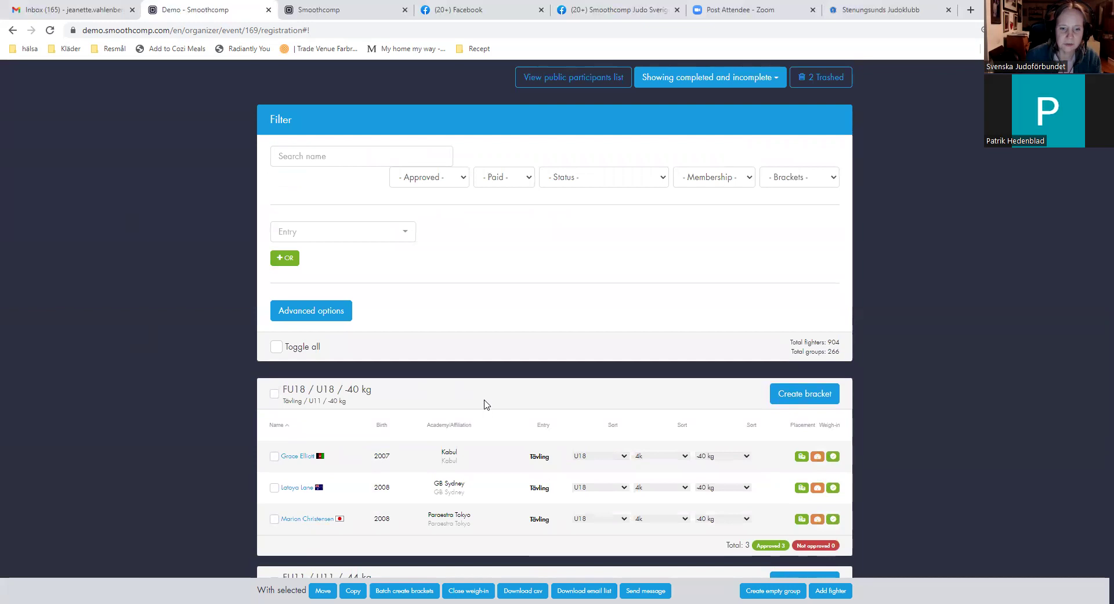
scroll(486, 405, down, 3)
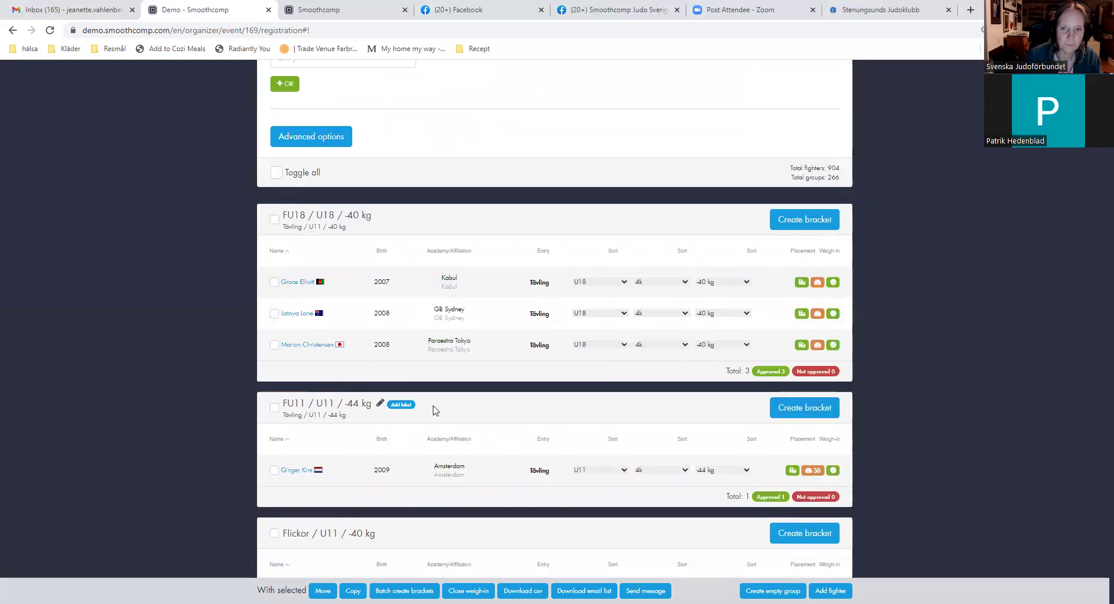
scroll(436, 409, down, 15)
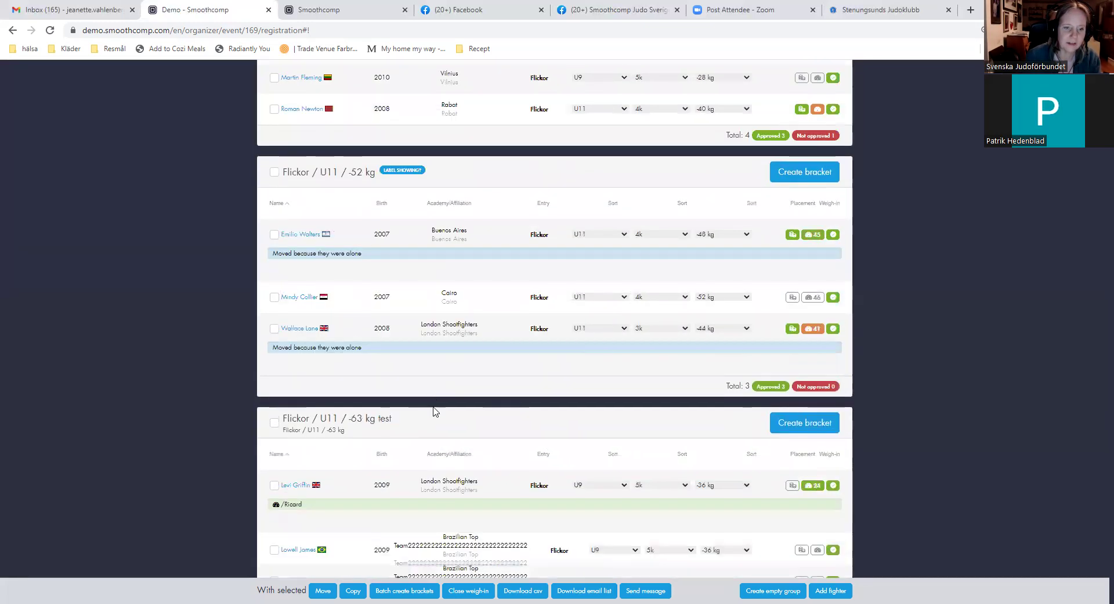
scroll(434, 413, up, 20)
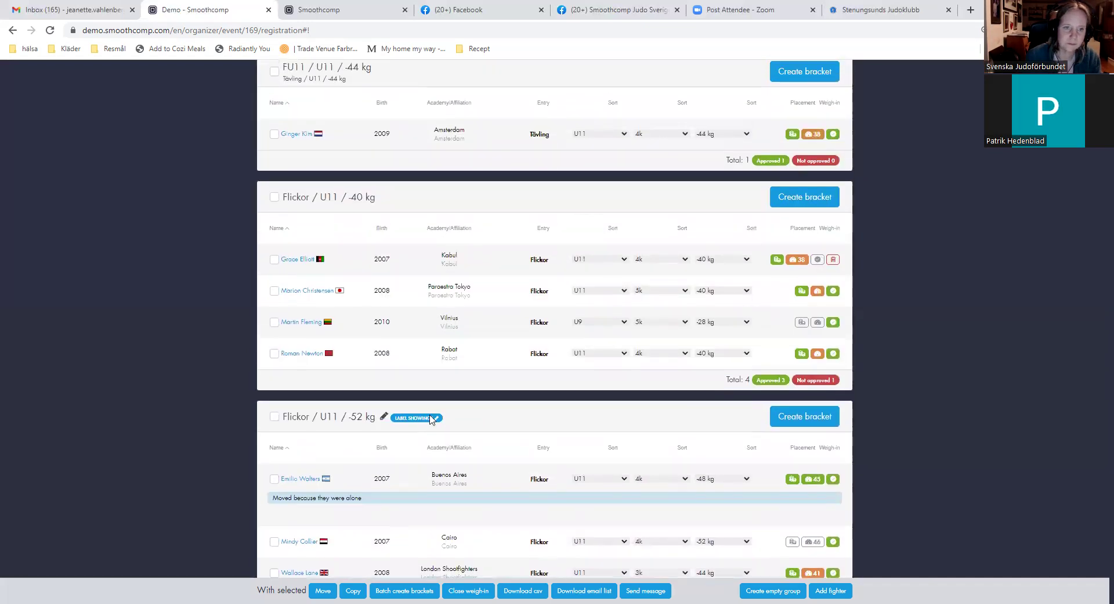
Use the filter's advanced options to find groups with 1 participant
scroll(430, 419, down, 3)
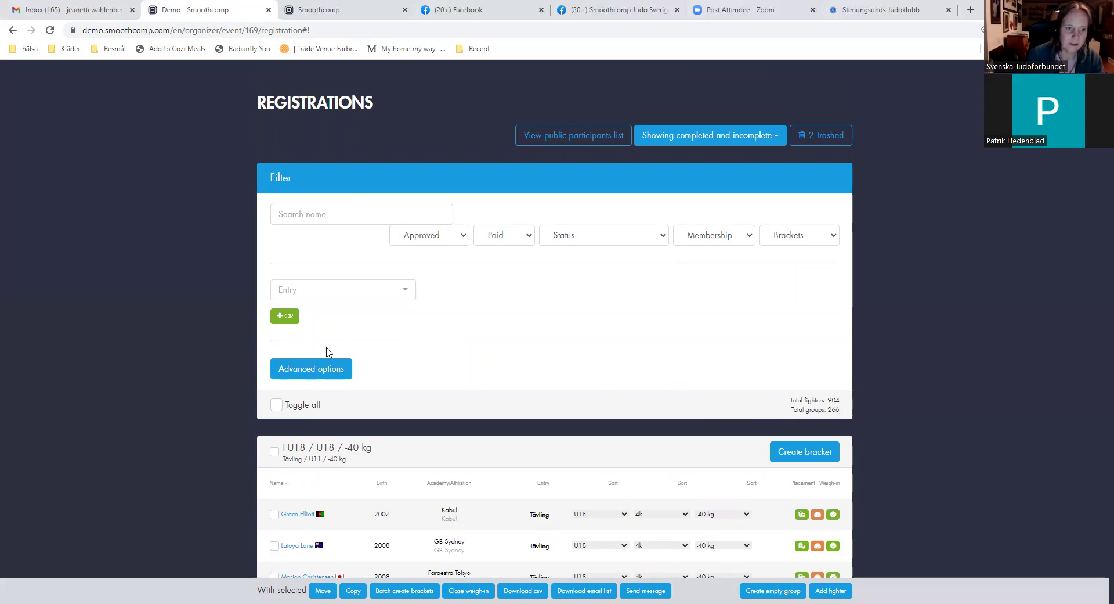
scroll(445, 348, down, 1)
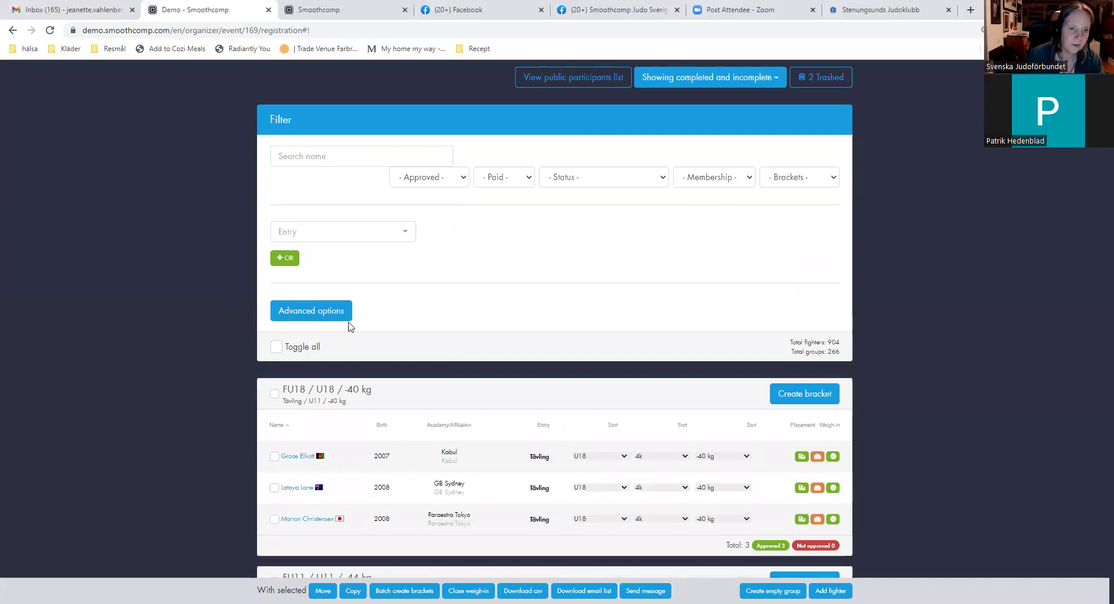
click(331, 314)
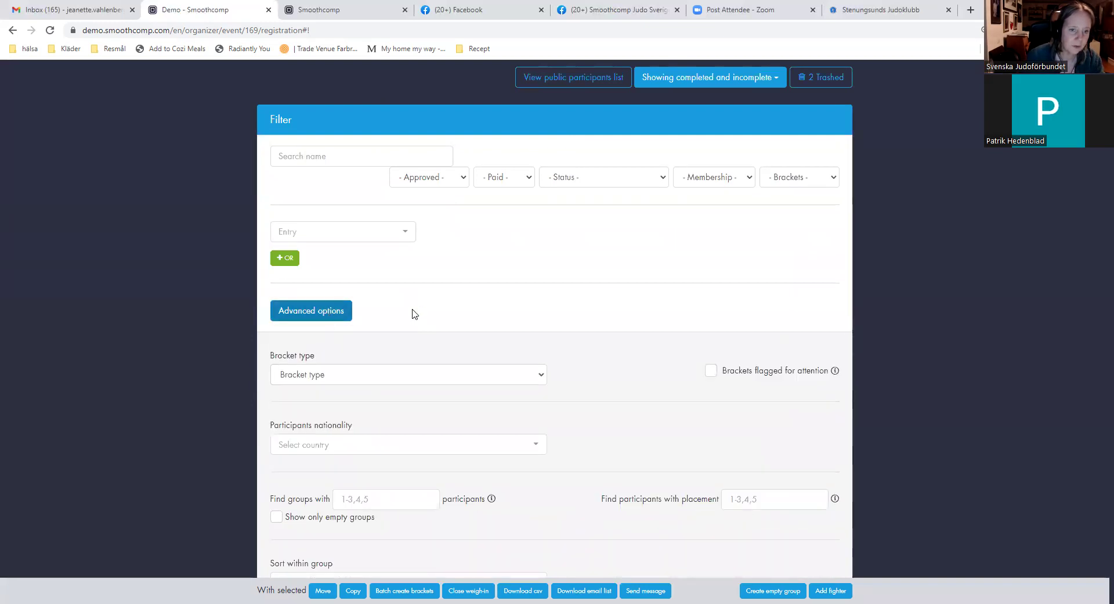
scroll(413, 313, down, 2)
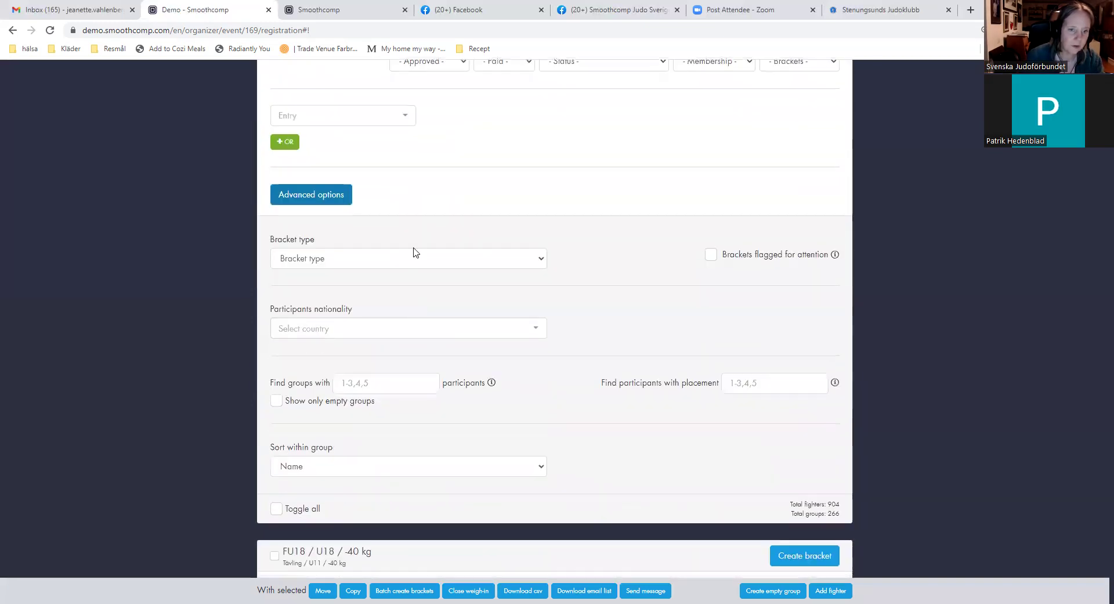
click(386, 384)
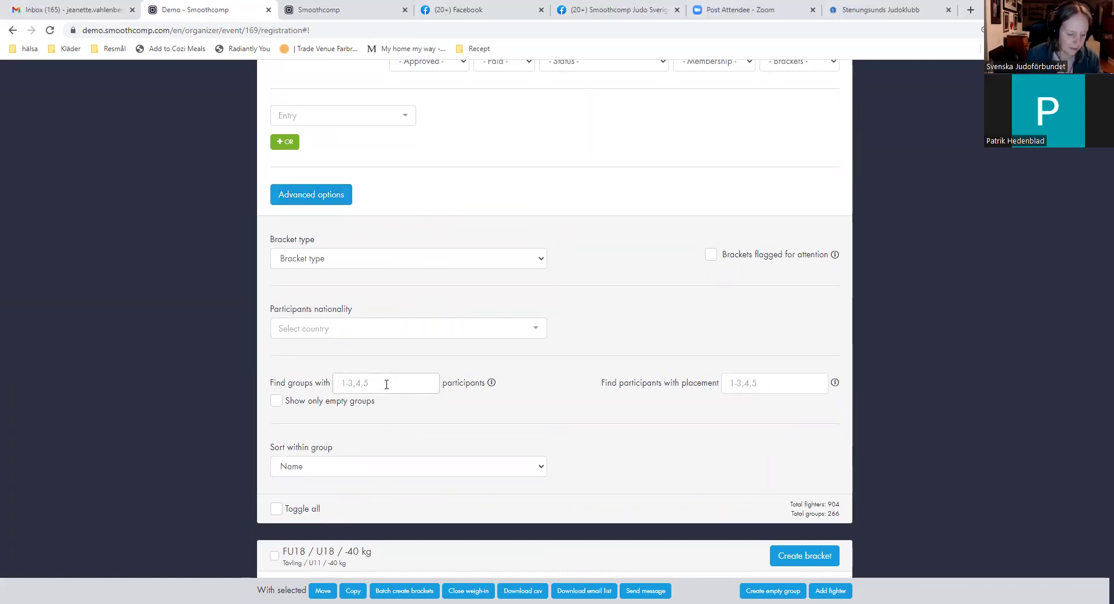
text(1)
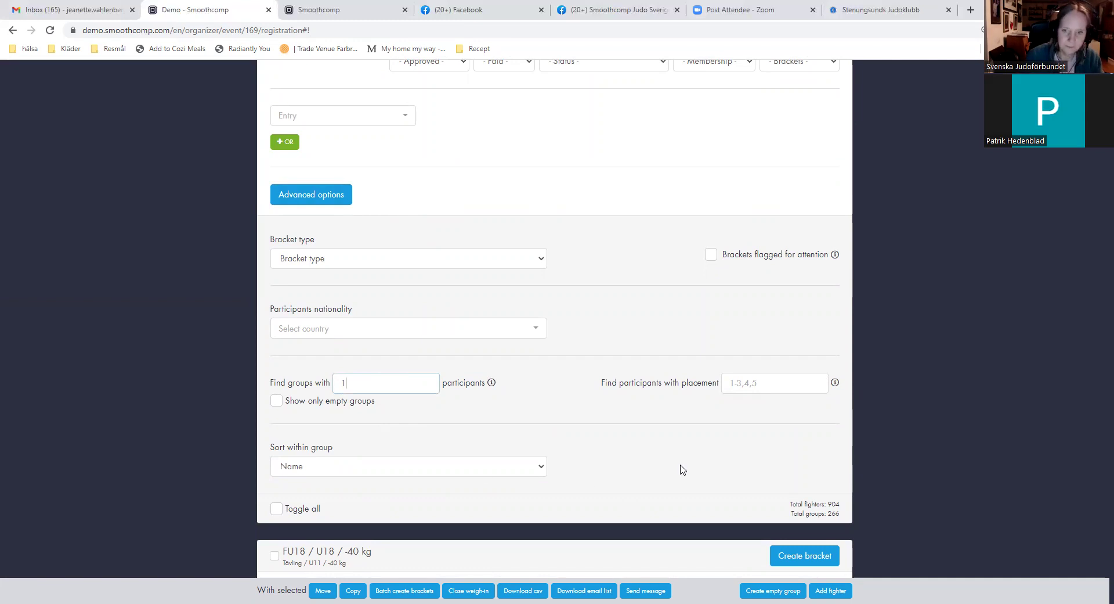
scroll(542, 437, down, 5)
scroll(391, 380, down, 6)
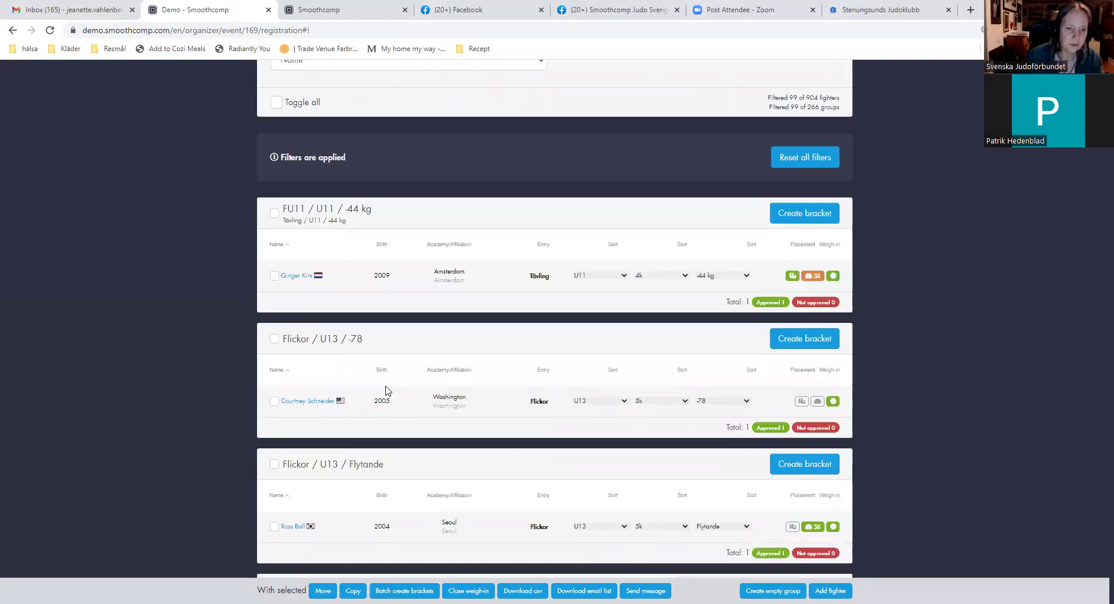
scroll(386, 390, up, 5)
scroll(390, 407, up, 1)
scroll(395, 427, down, 1)
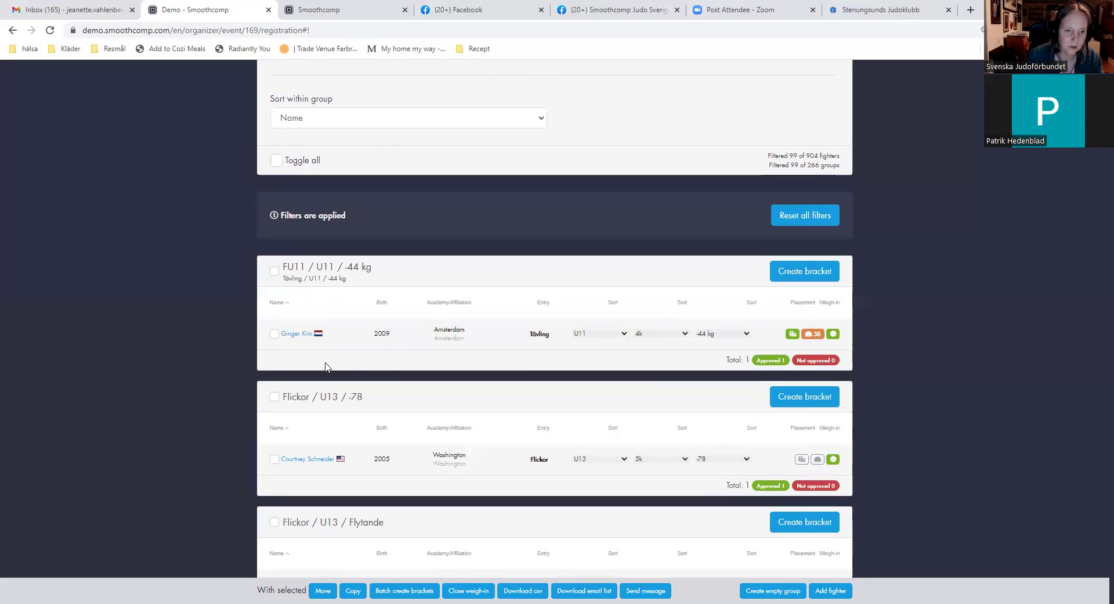
scroll(335, 379, down, 2)
scroll(348, 354, up, 2)
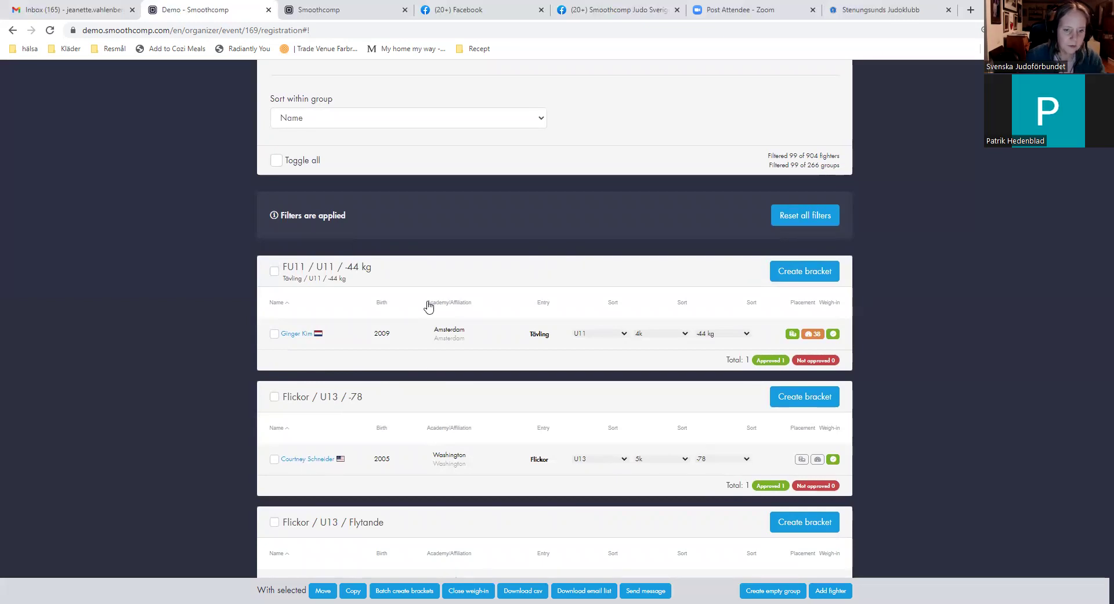
click(274, 334)
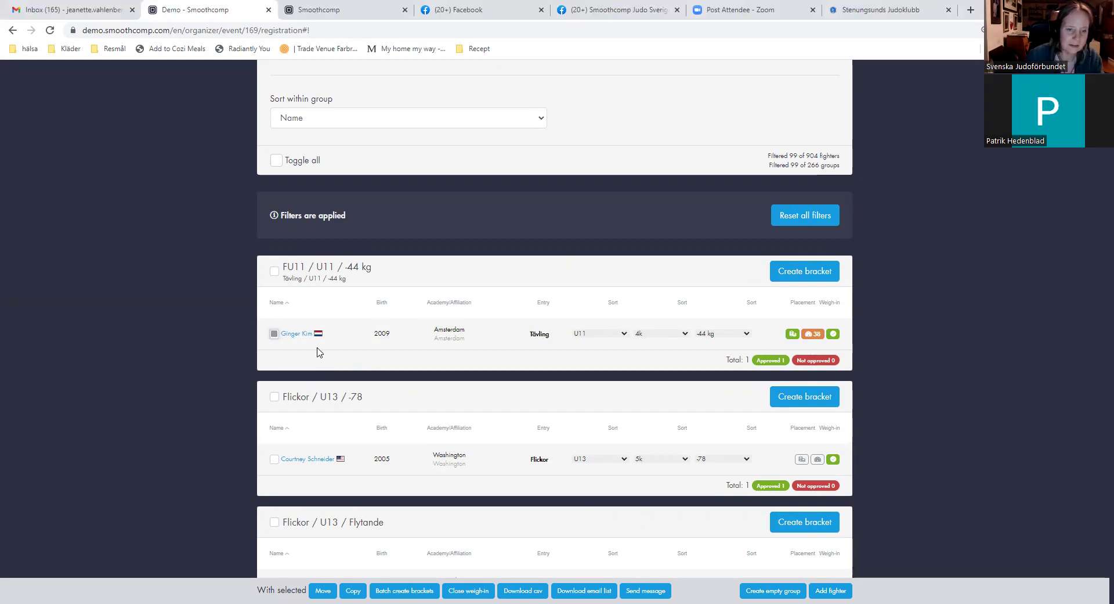
click(323, 590)
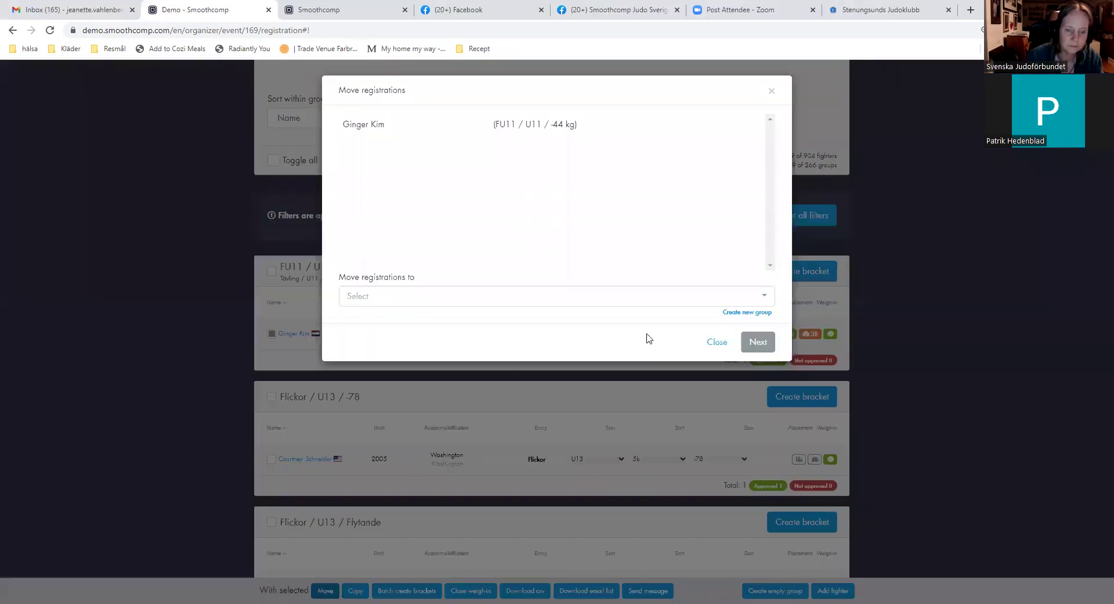
click(766, 297)
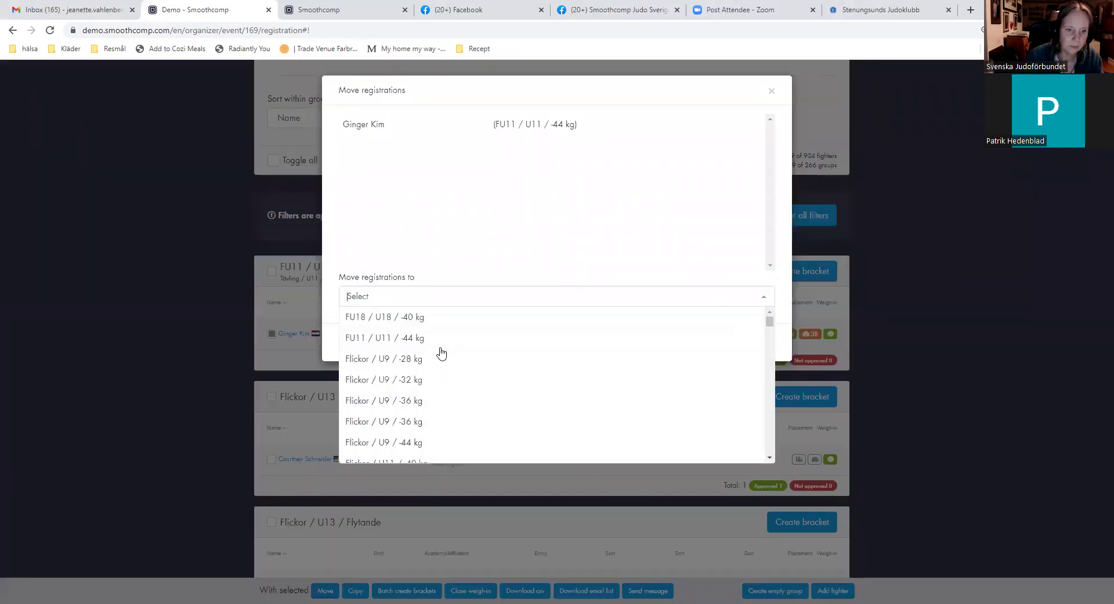
scroll(441, 352, down, 2)
scroll(441, 352, down, 1)
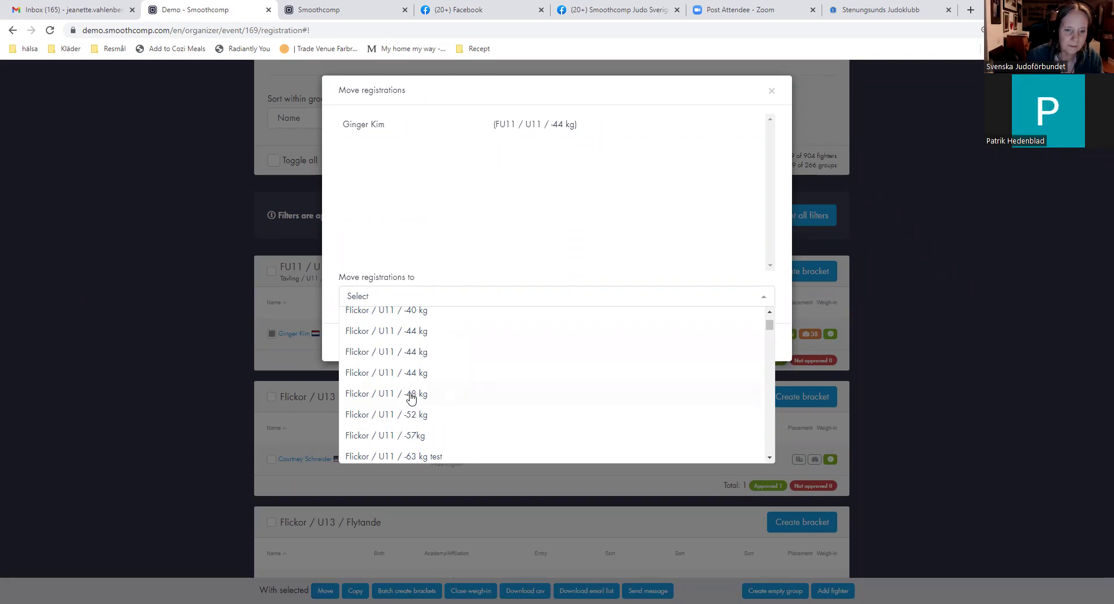
click(442, 400)
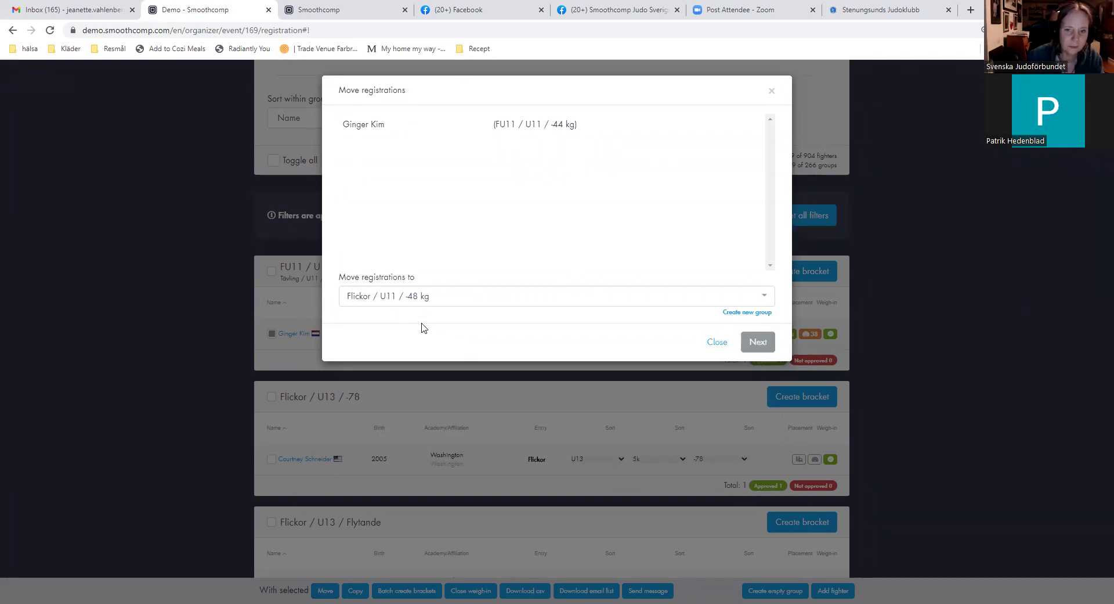
click(758, 343)
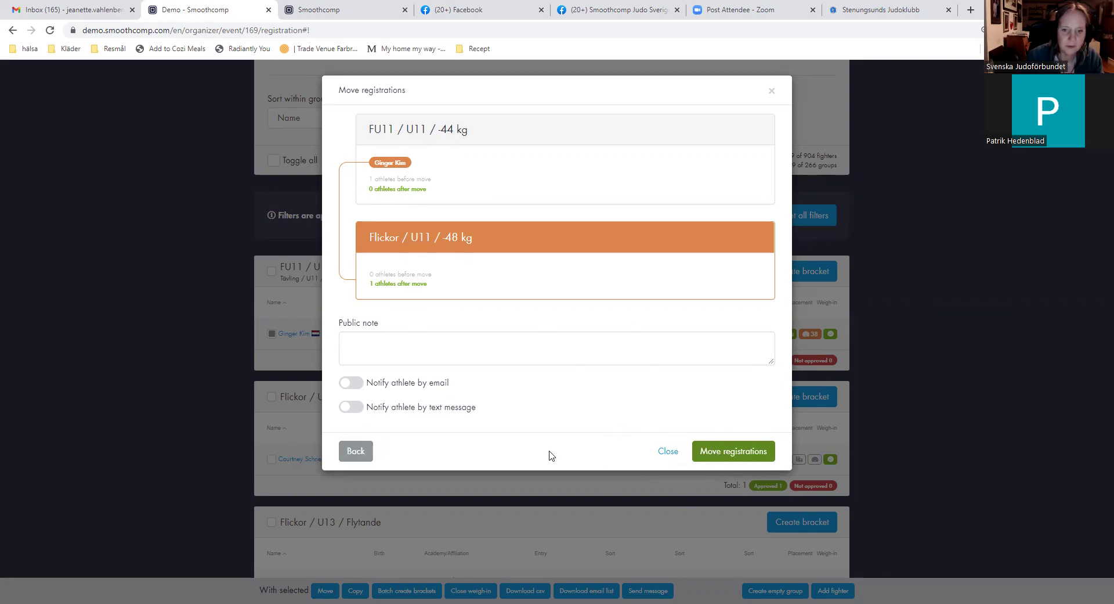
click(668, 452)
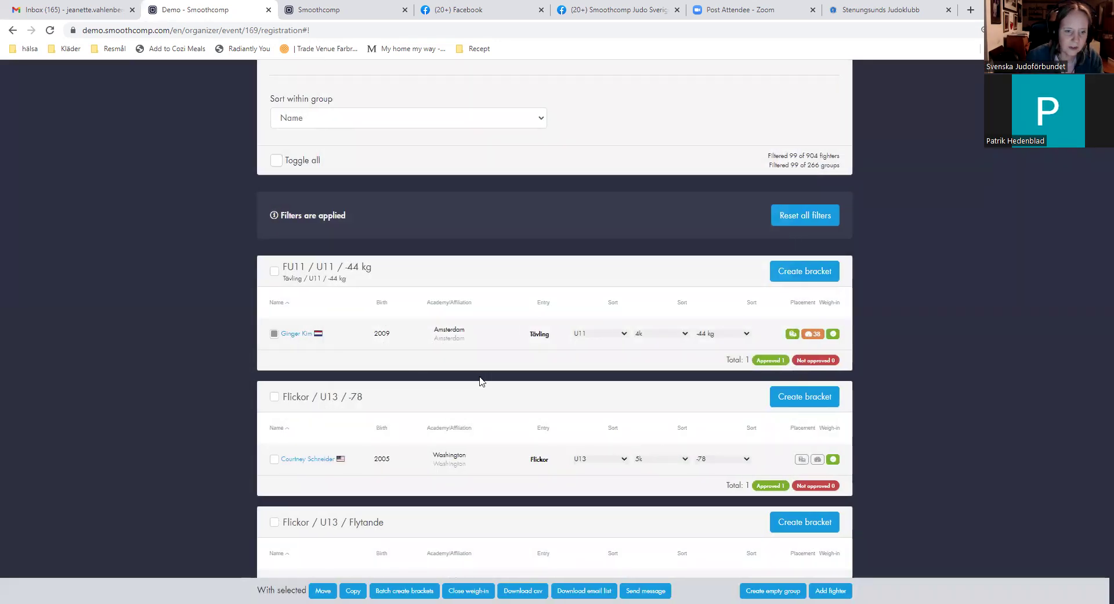
Reset all filters on the registrations list
scroll(481, 376, down, 2)
scroll(480, 325, up, 1)
scroll(481, 325, down, 4)
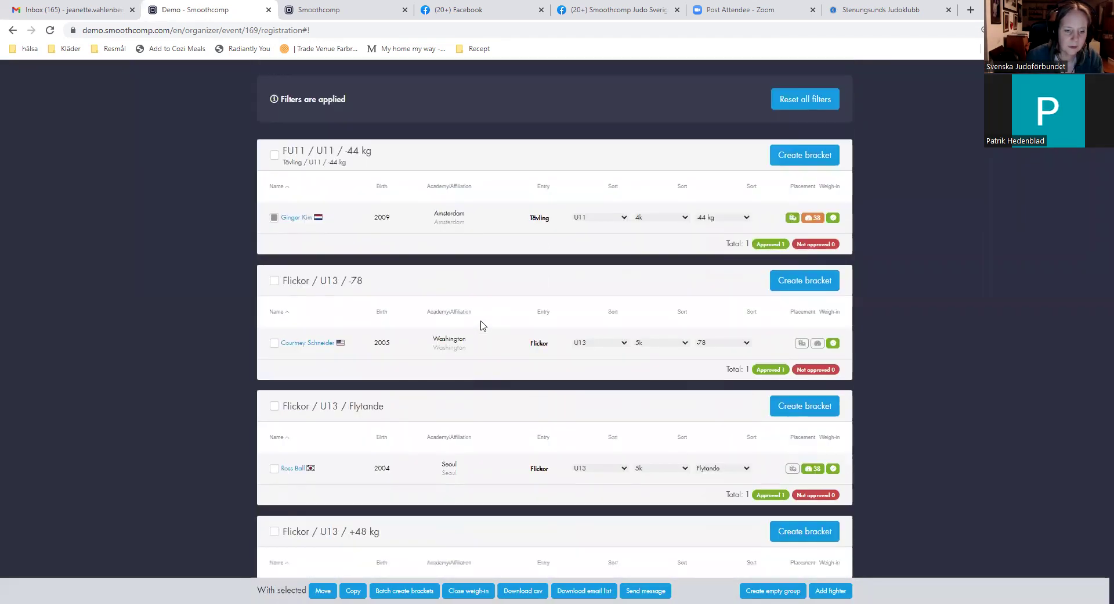
scroll(481, 325, up, 10)
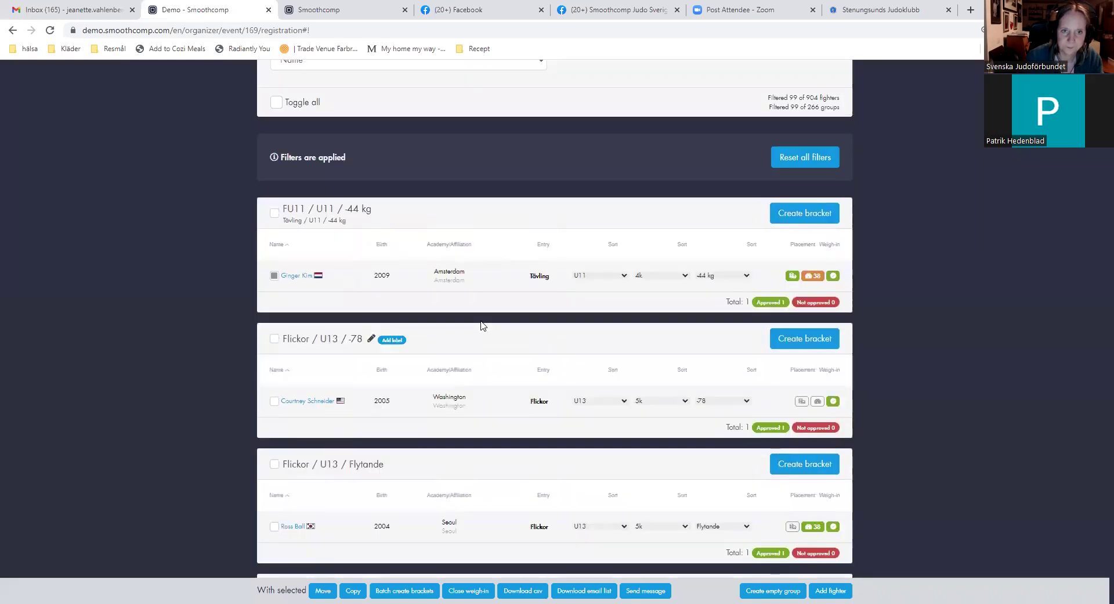
click(807, 391)
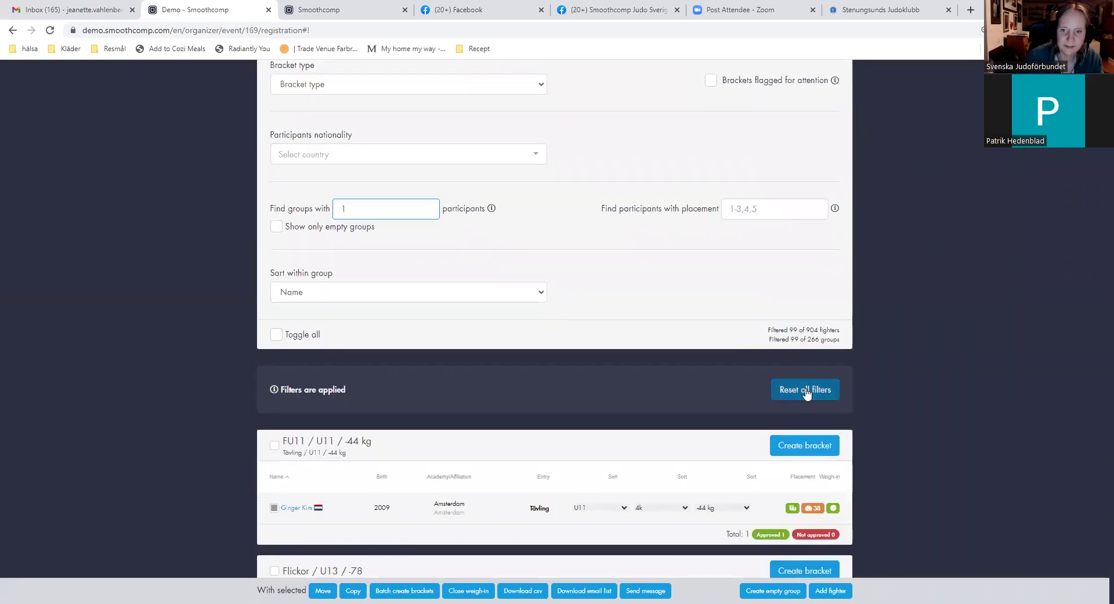
Find the Flickor / U11 / -40 kg group in the full list and copy its name
scroll(465, 287, down, 3)
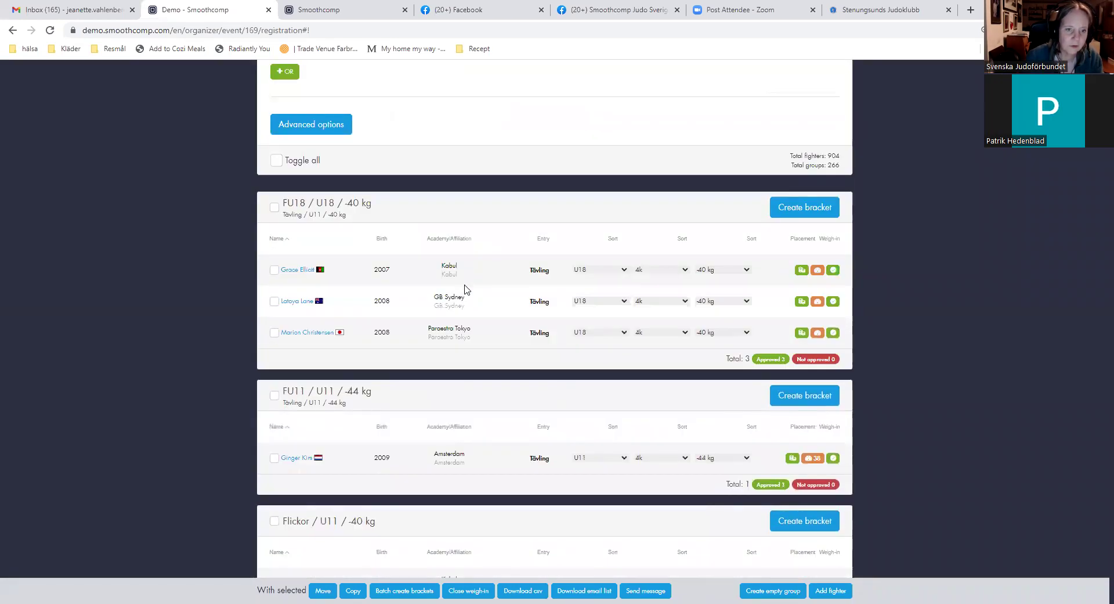
scroll(463, 290, down, 2)
scroll(456, 342, down, 2)
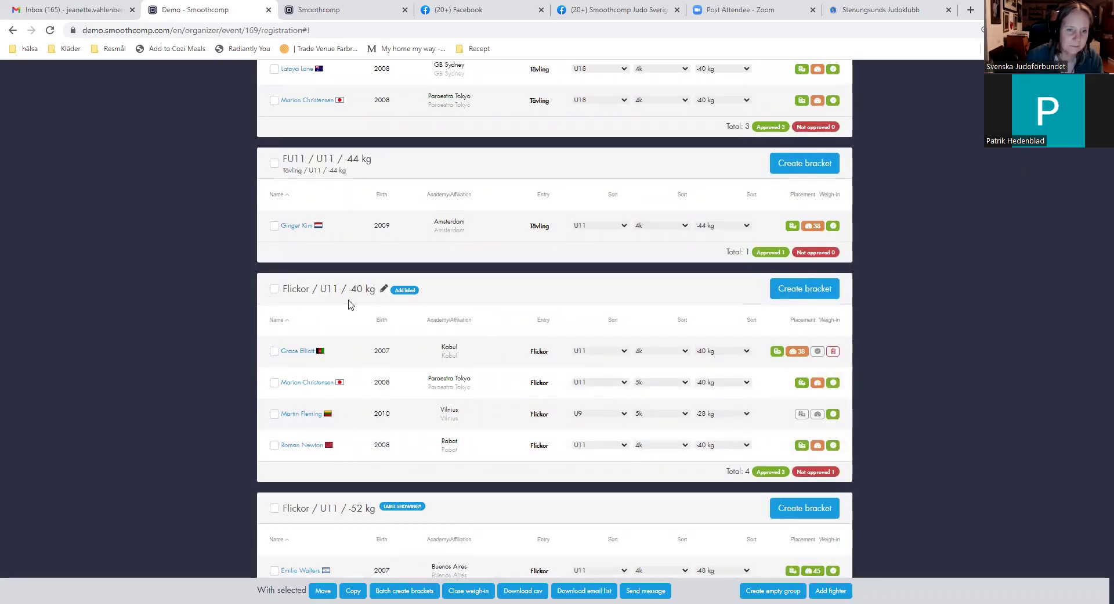
drag(284, 288, 370, 290)
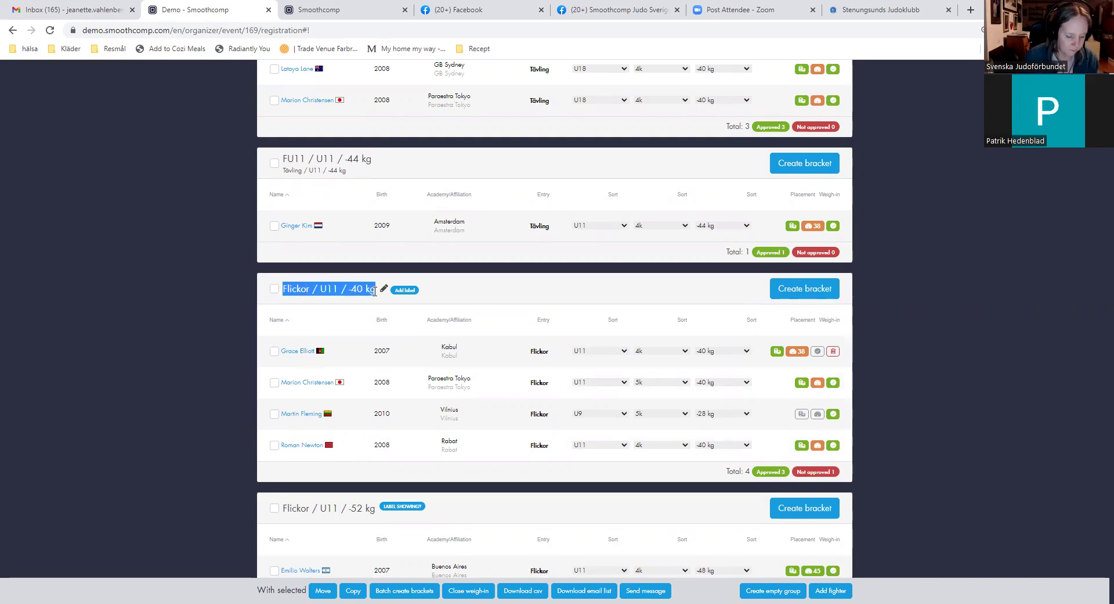
Move the only fighter in the FU11 / U11 / -44 kg group to Flickor / U11 / -40 kg without notifying the athlete
scroll(377, 290, up, 3)
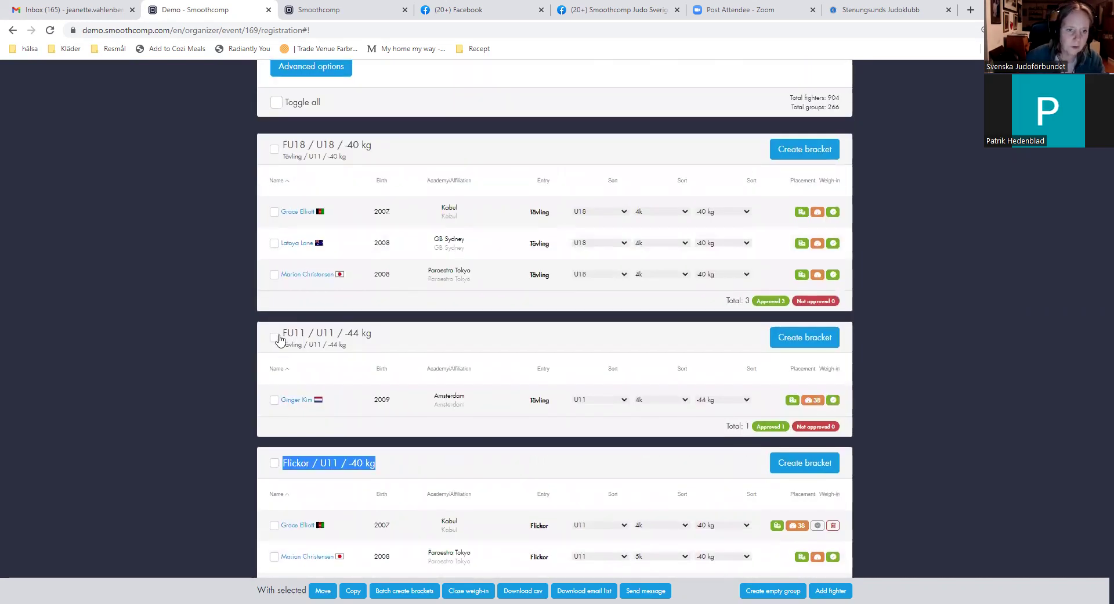
click(439, 350)
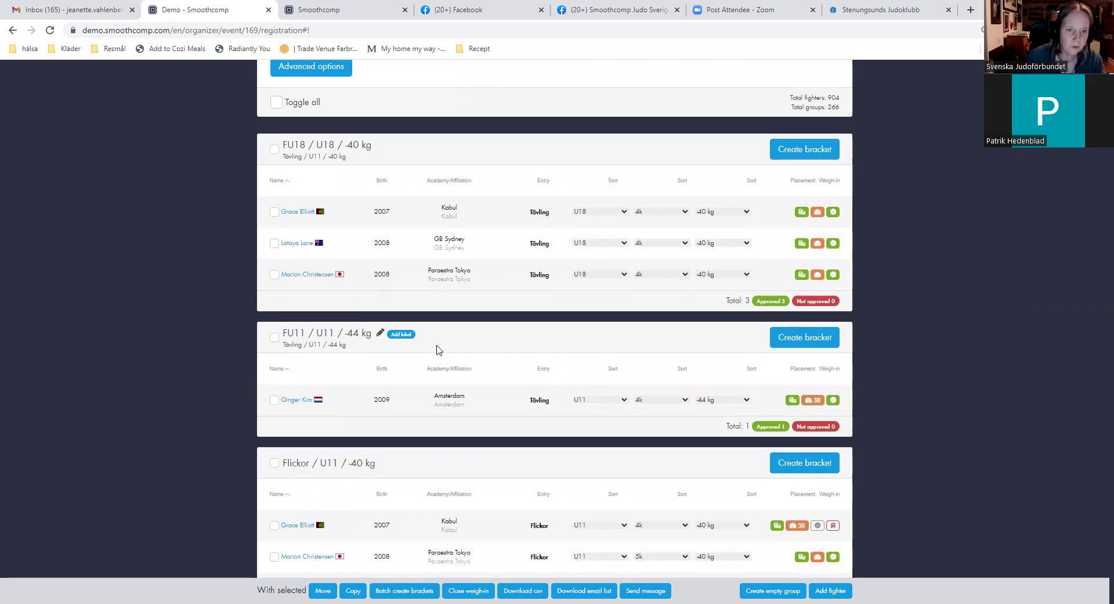
click(275, 337)
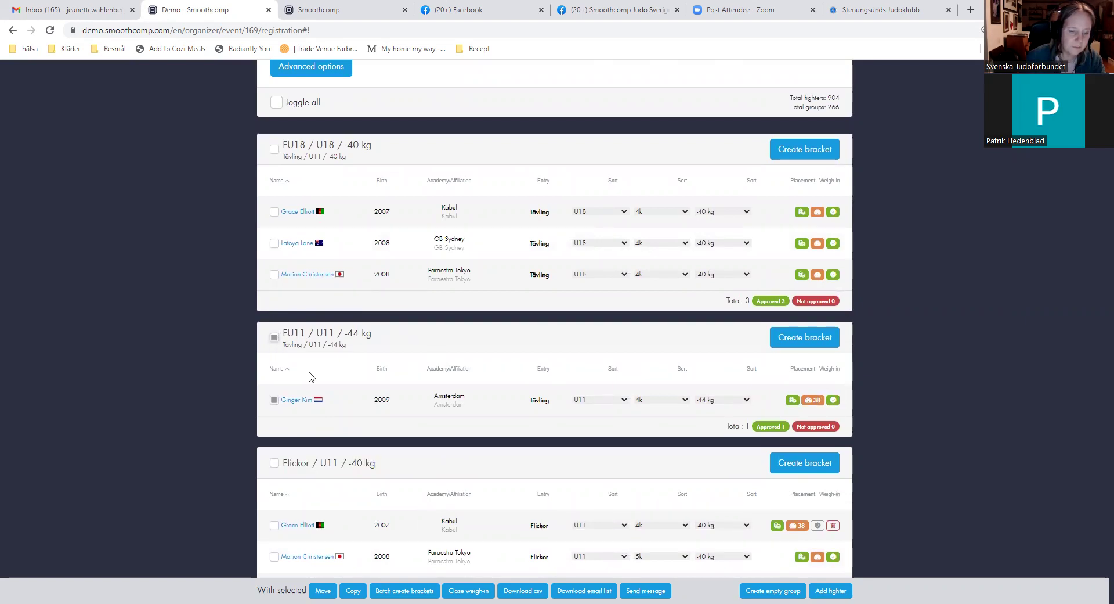
click(323, 590)
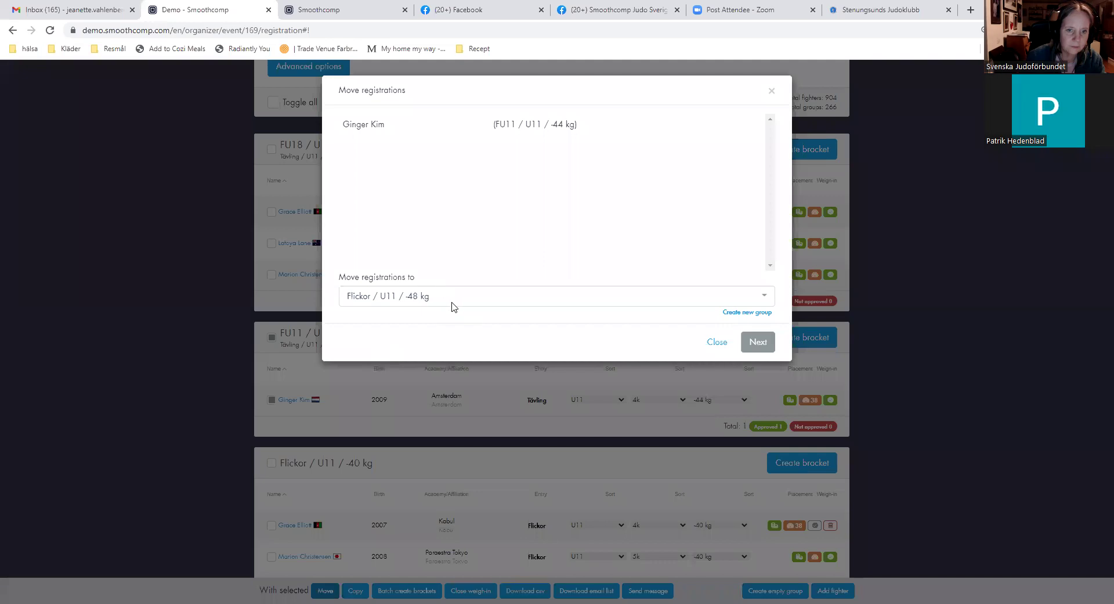
click(448, 297)
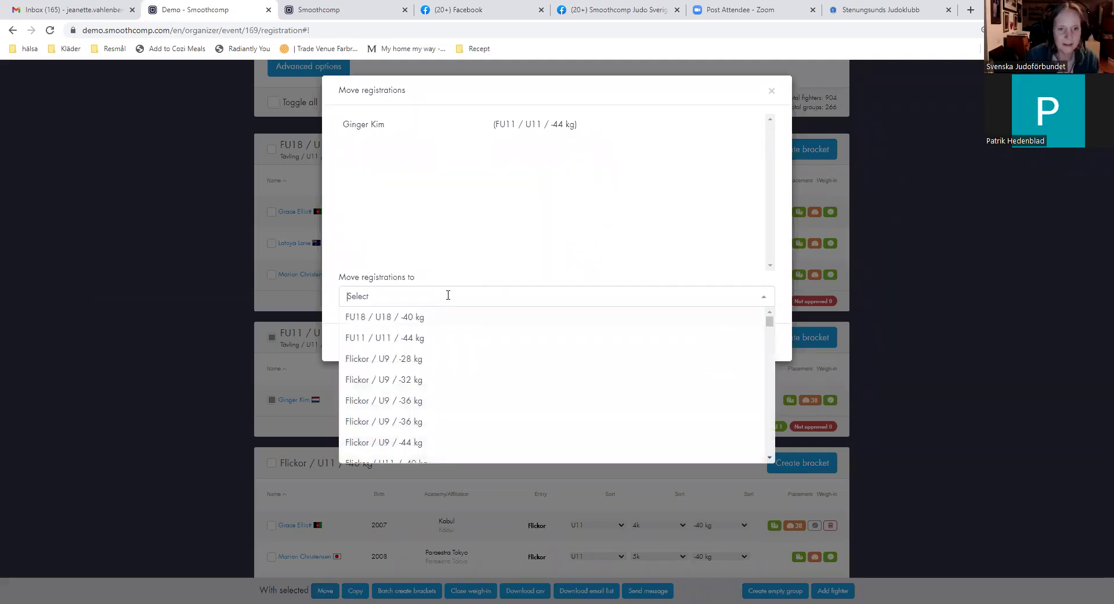
text(Flickor / U11 / -40 kg)
key(Return)
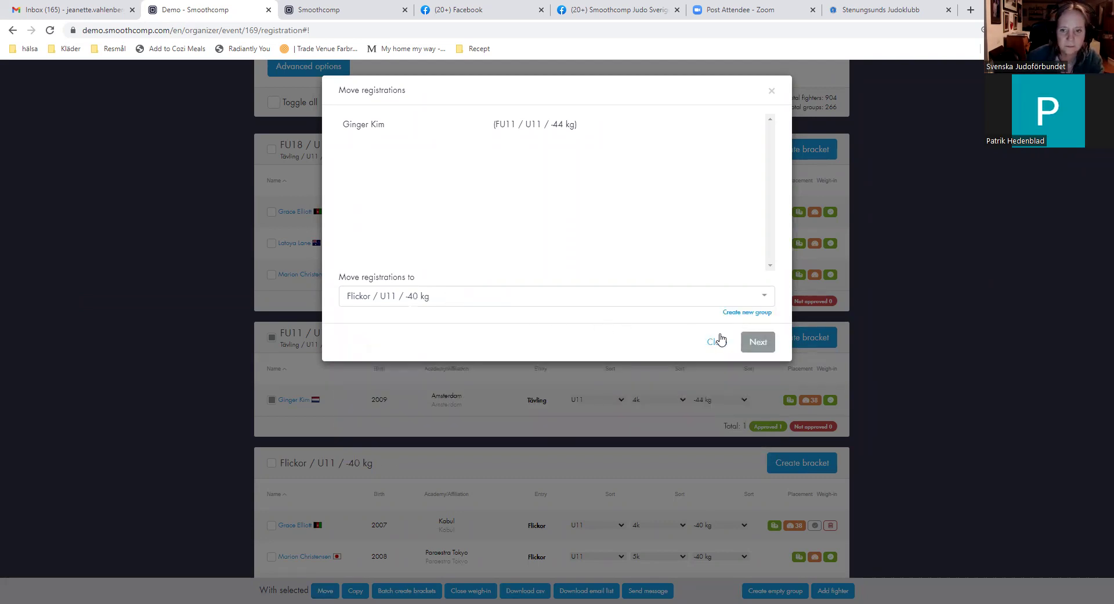
click(757, 342)
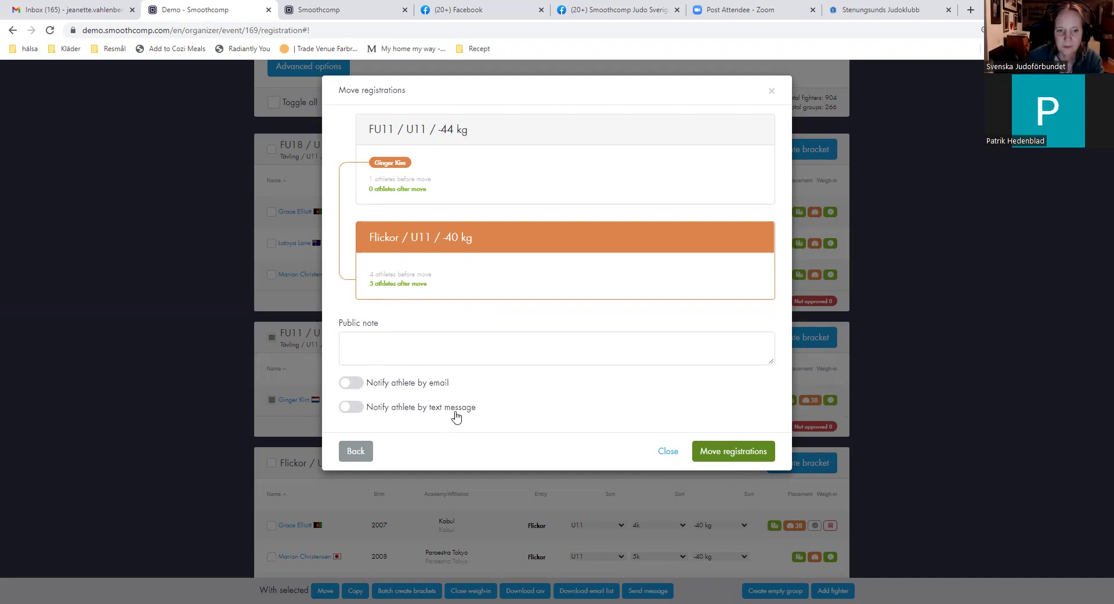
click(732, 451)
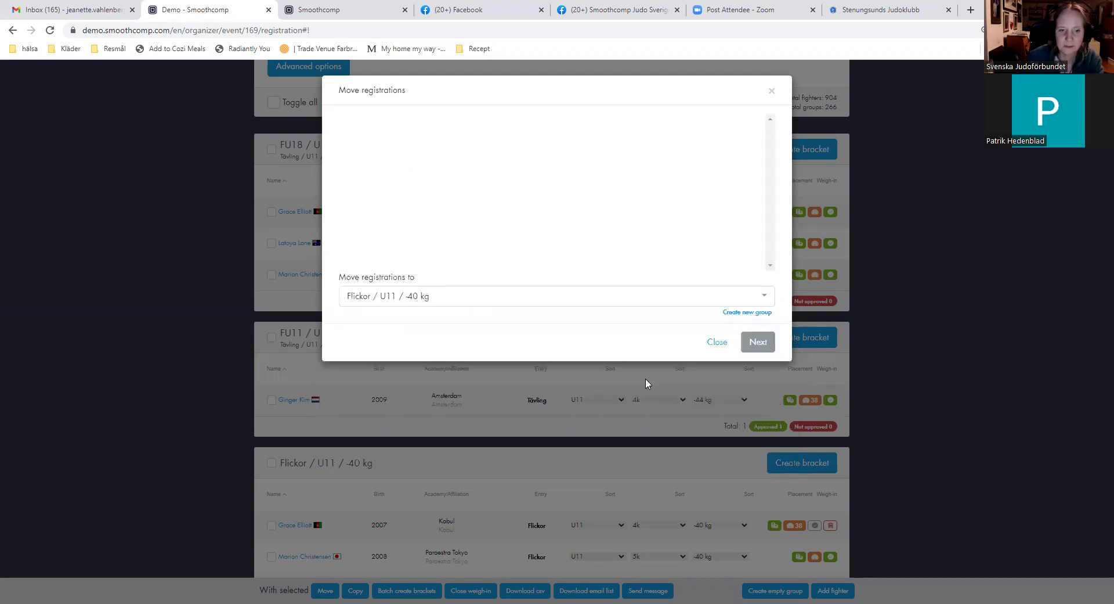
click(645, 378)
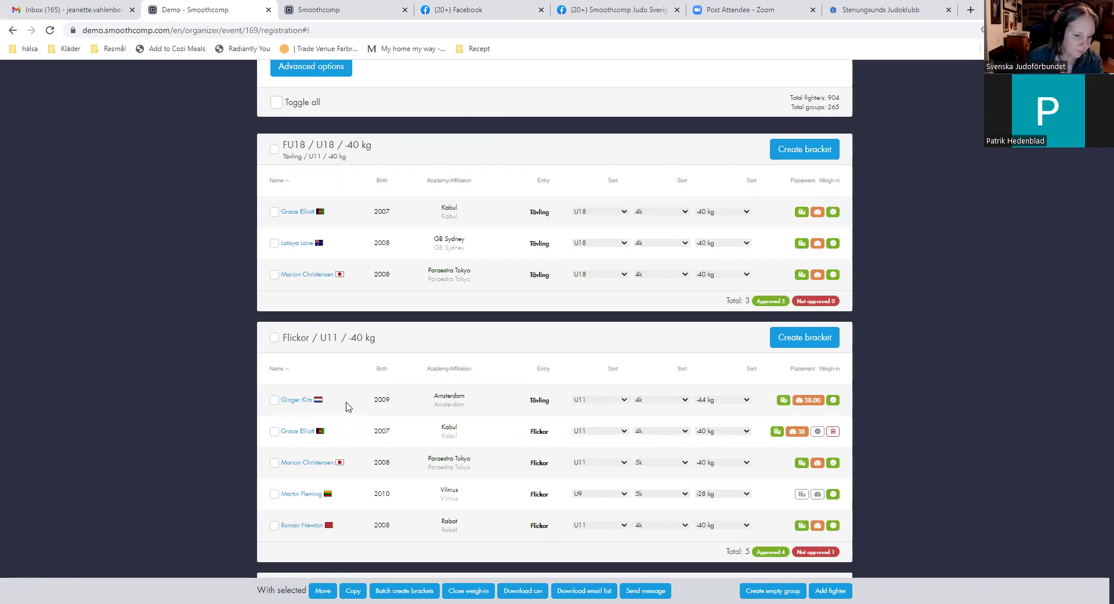
Look through the groups, then expand the registration filter's advanced options and examine the available settings
scroll(364, 374, down, 6)
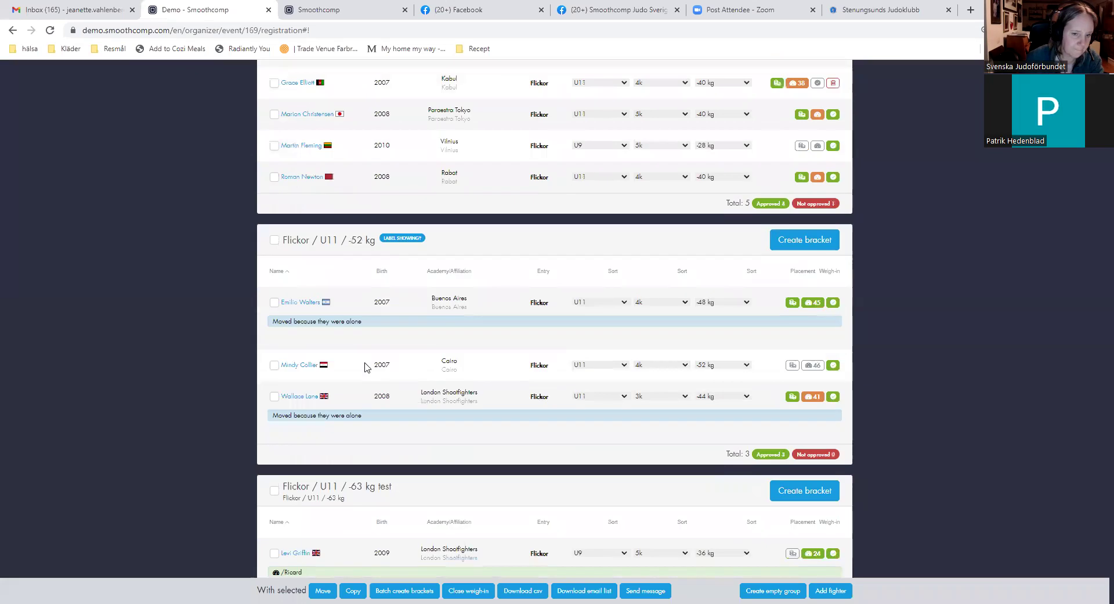
scroll(365, 367, down, 3)
scroll(364, 367, up, 6)
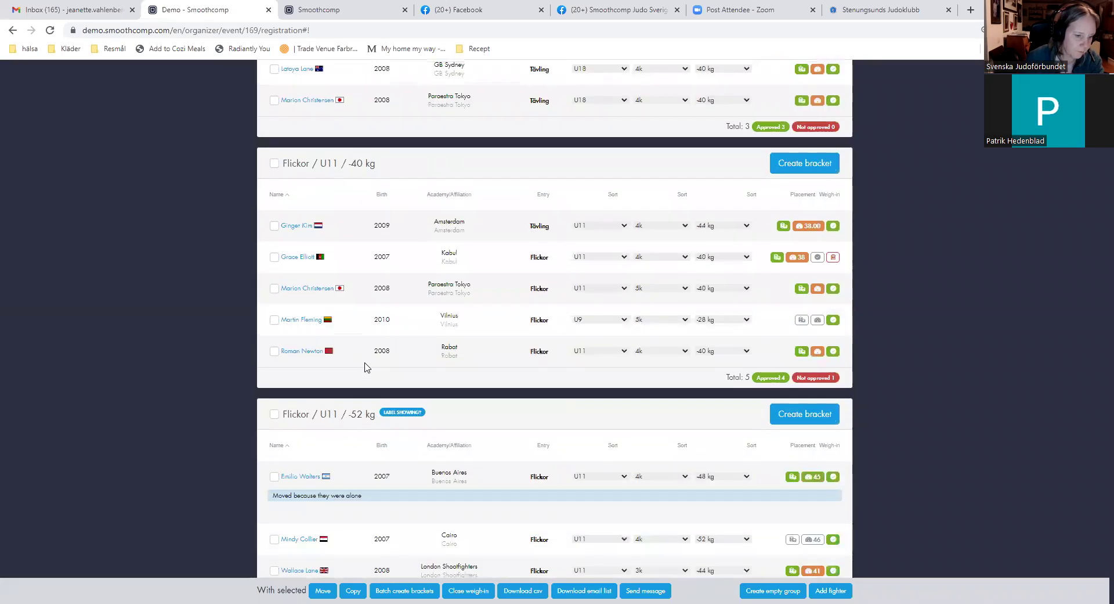
scroll(365, 367, up, 10)
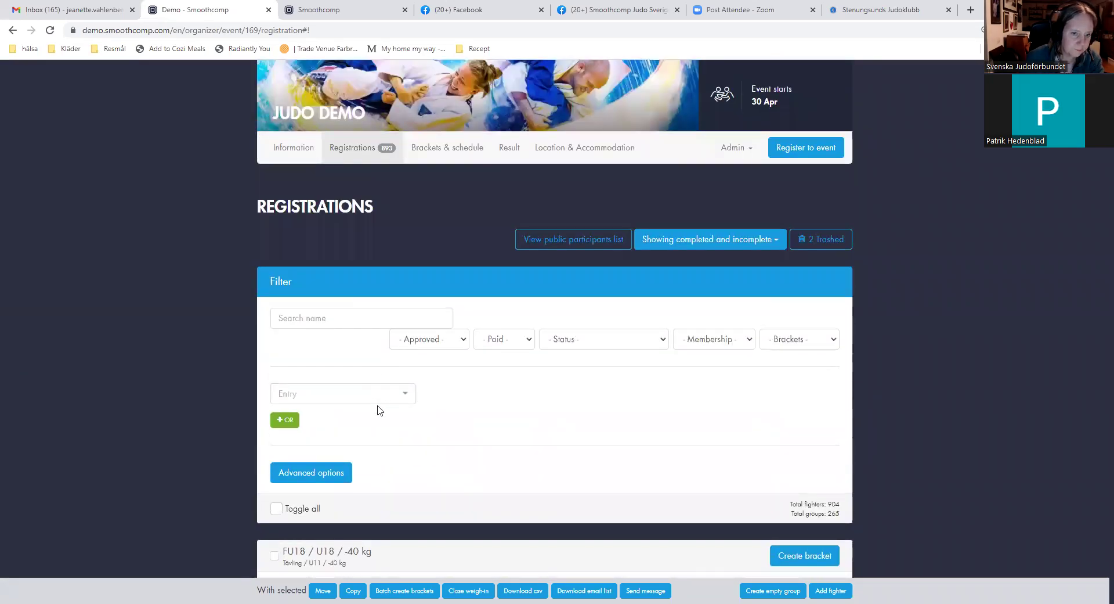
scroll(380, 410, down, 2)
click(325, 362)
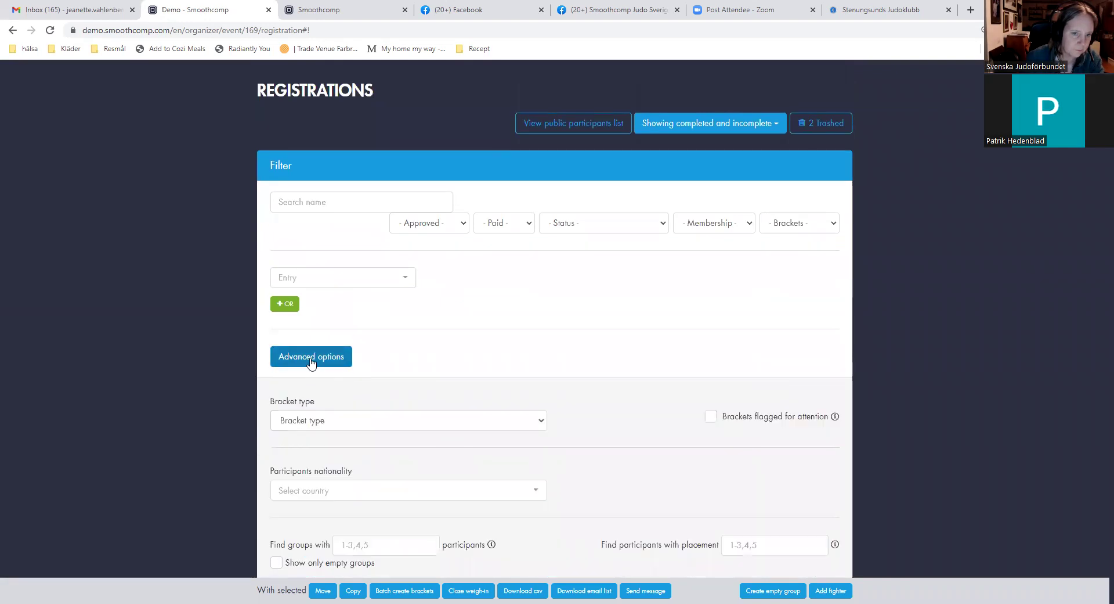
scroll(429, 360, down, 4)
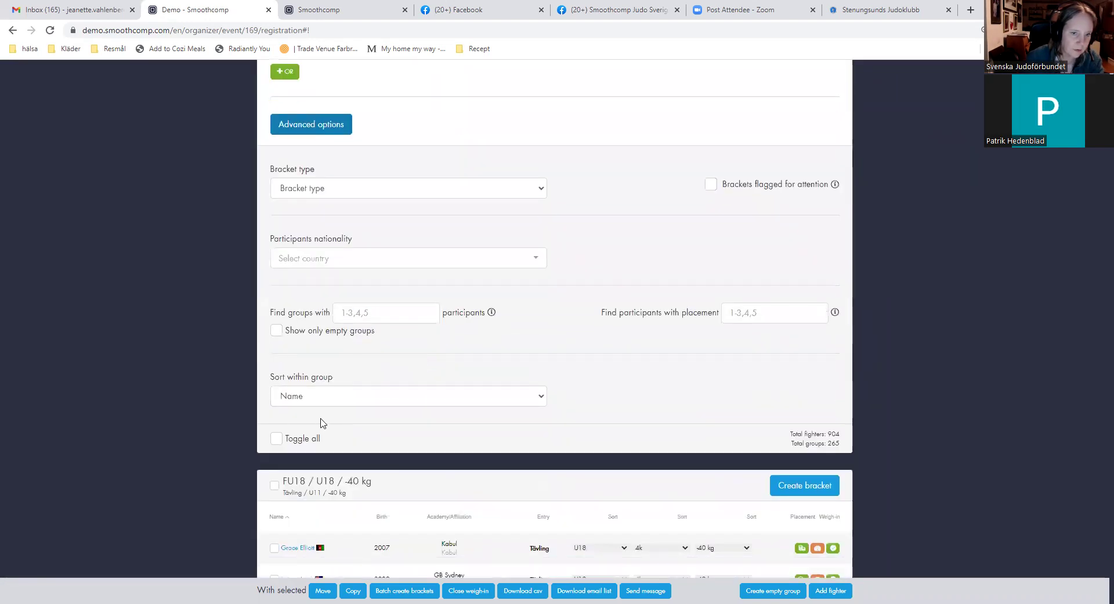
scroll(515, 444, down, 3)
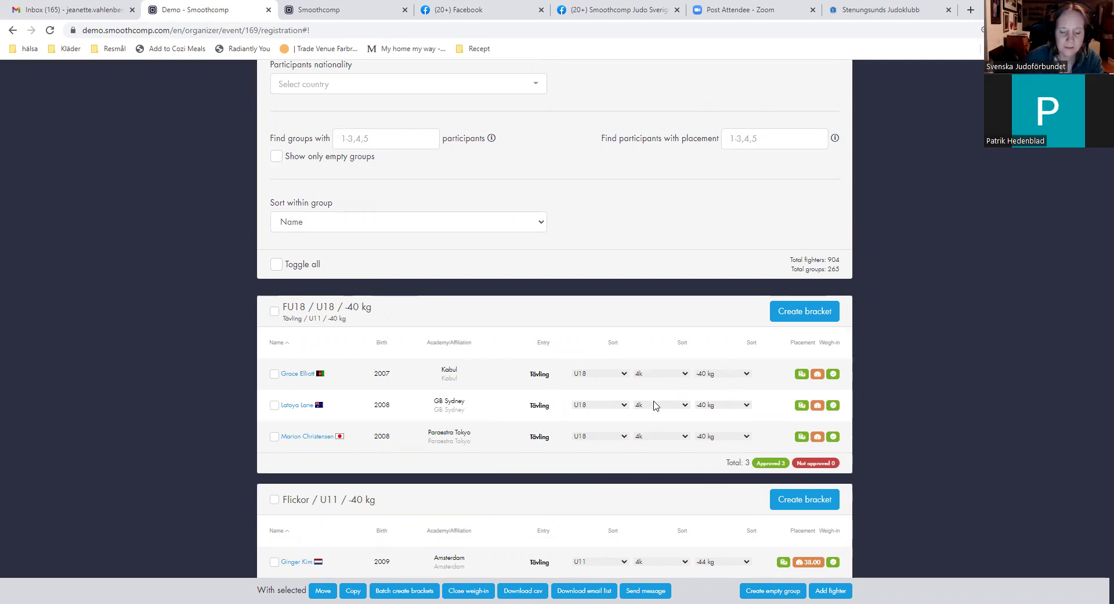
Sort the fighters in the Flickor / U11 / -40 kg group by weight class in descending order
scroll(656, 405, down, 9)
scroll(649, 403, up, 2)
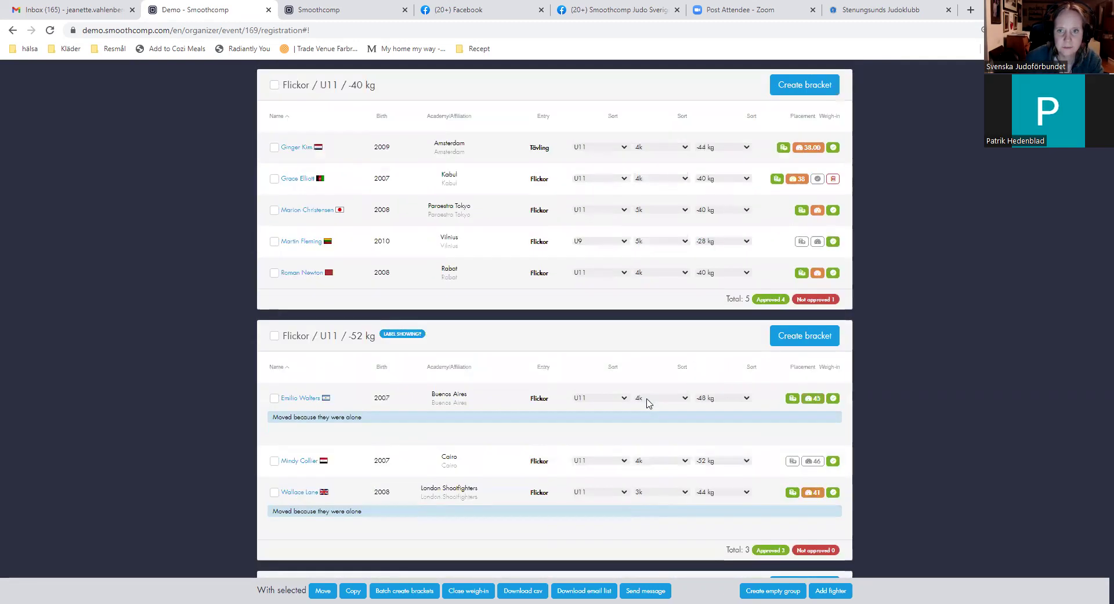
scroll(649, 403, up, 2)
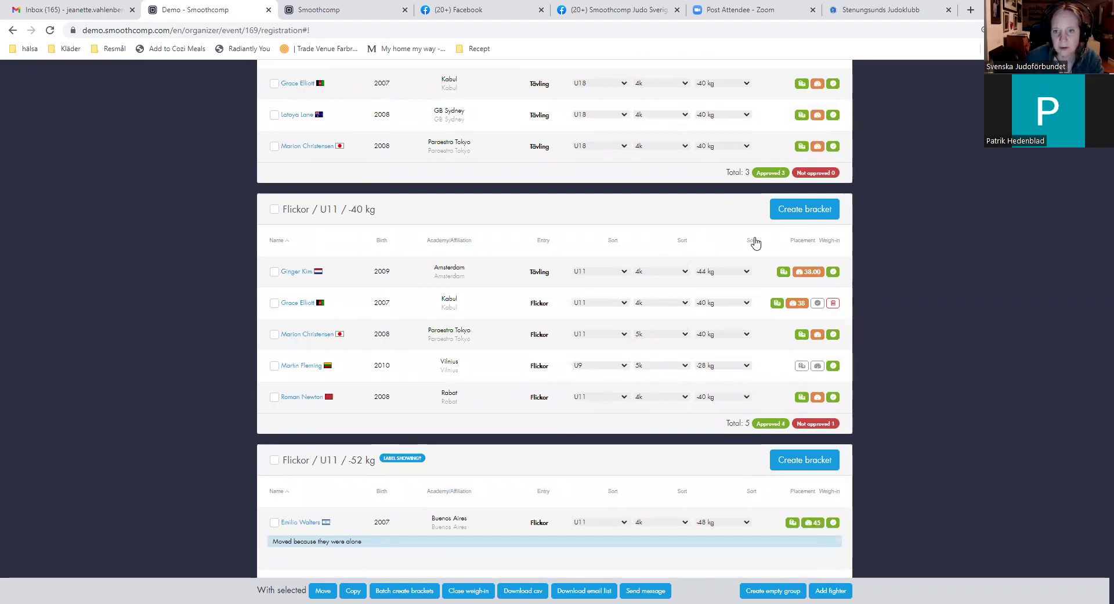
click(752, 241)
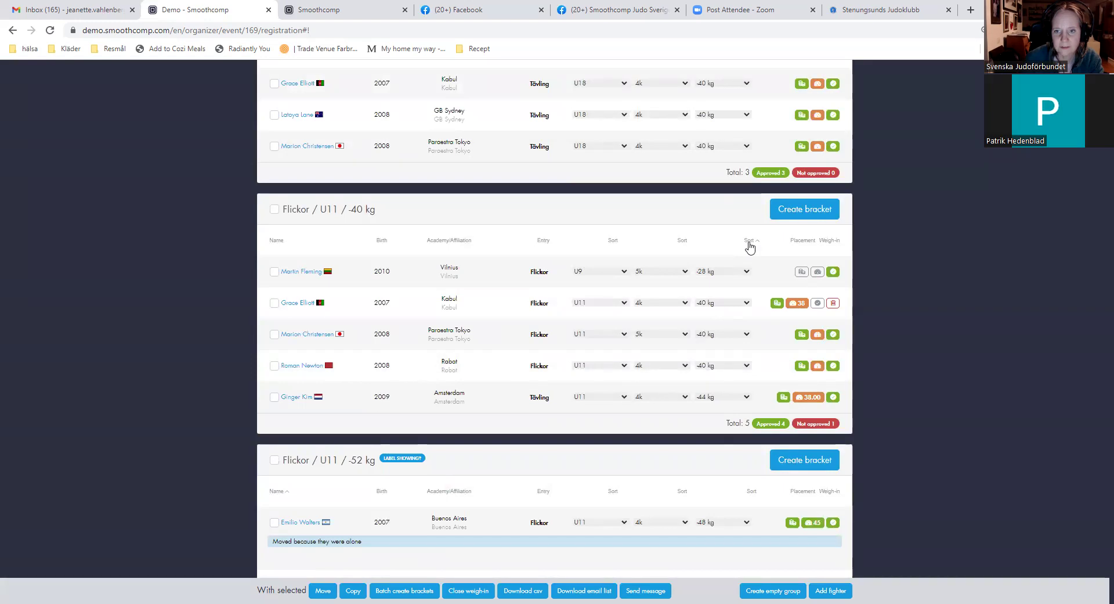
click(751, 241)
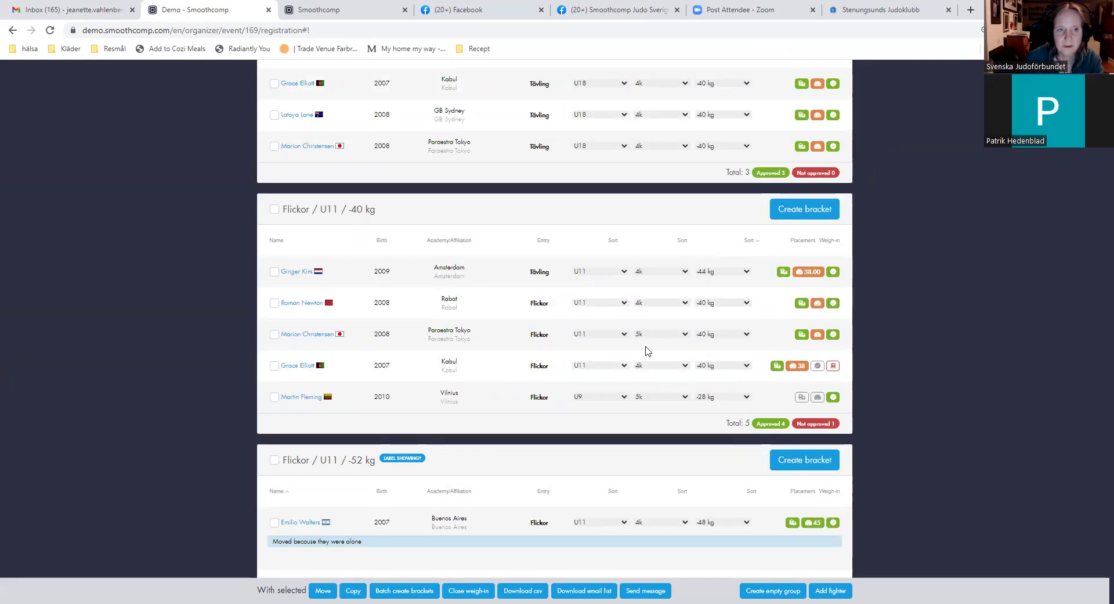
scroll(644, 348, up, 8)
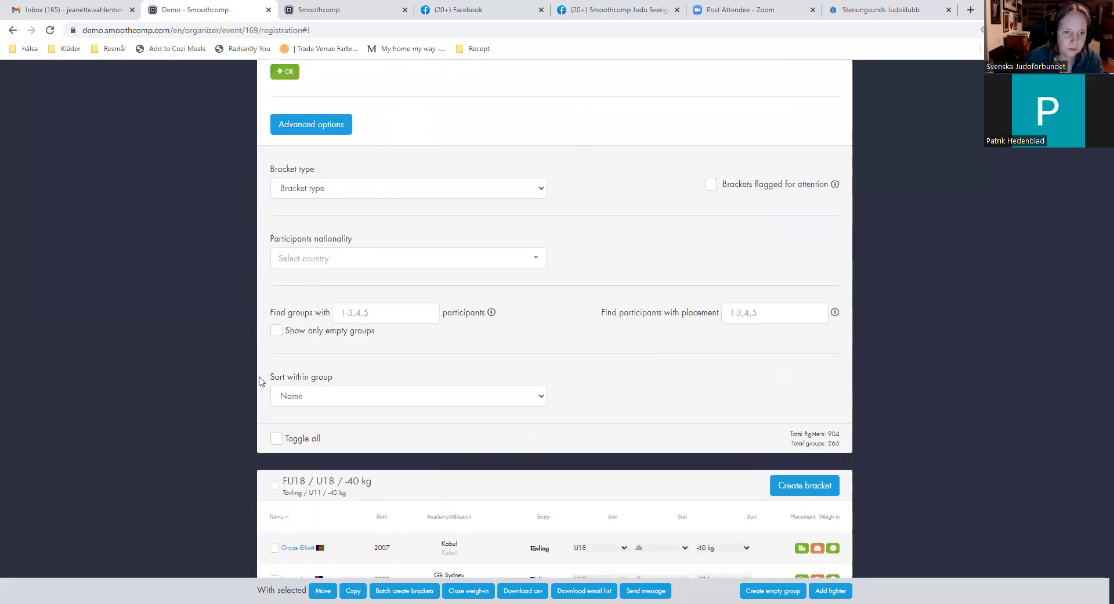
Set the registration filter's advanced options to sort fighters within each group by measured weight
scroll(378, 244, up, 3)
click(325, 302)
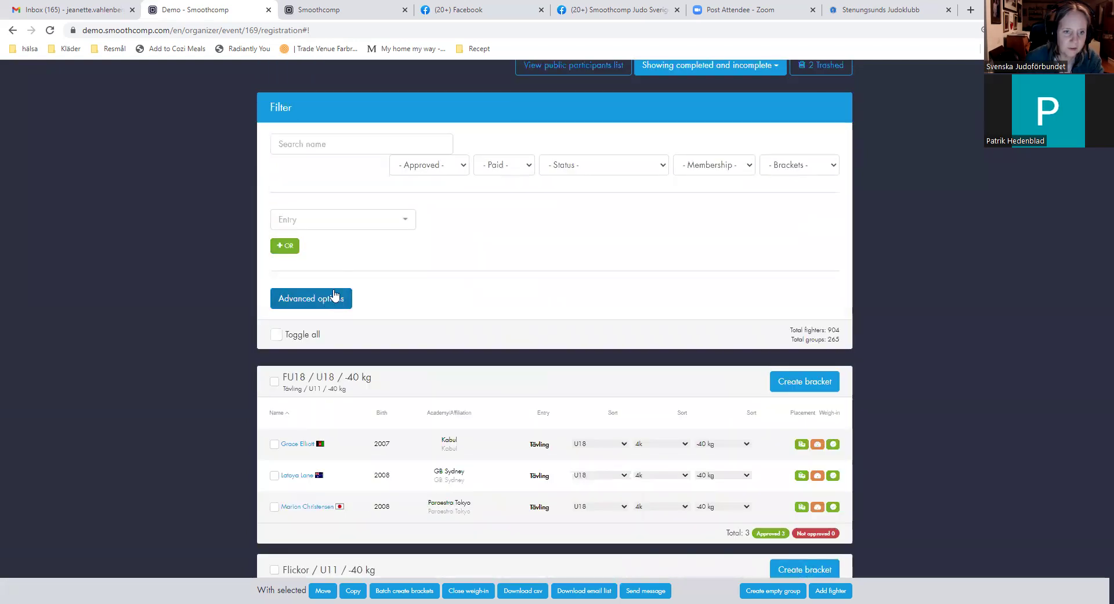
click(328, 302)
scroll(355, 332, down, 4)
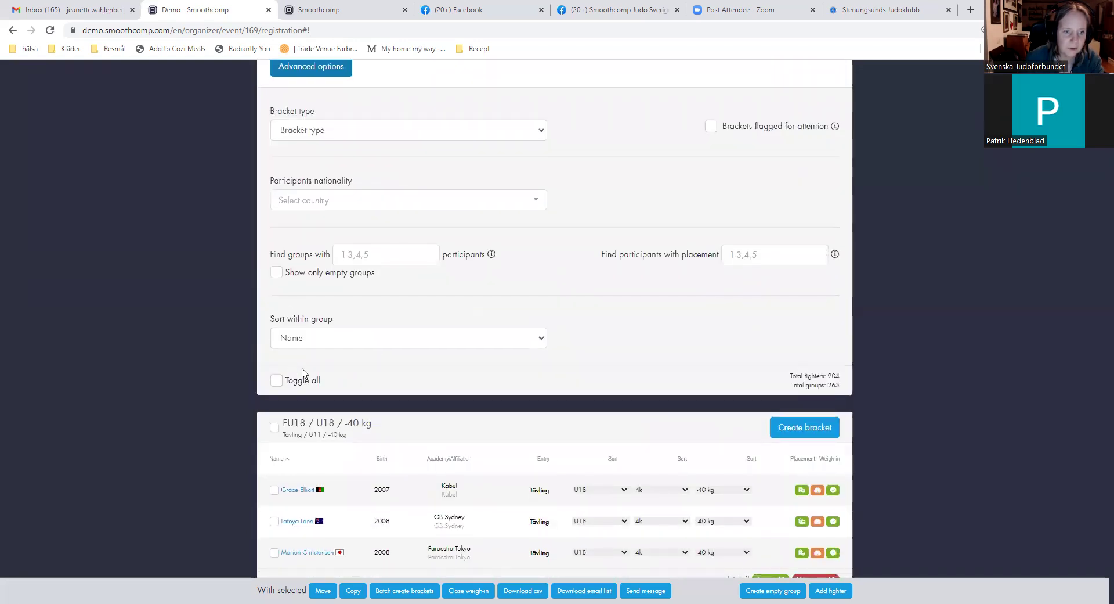
click(540, 342)
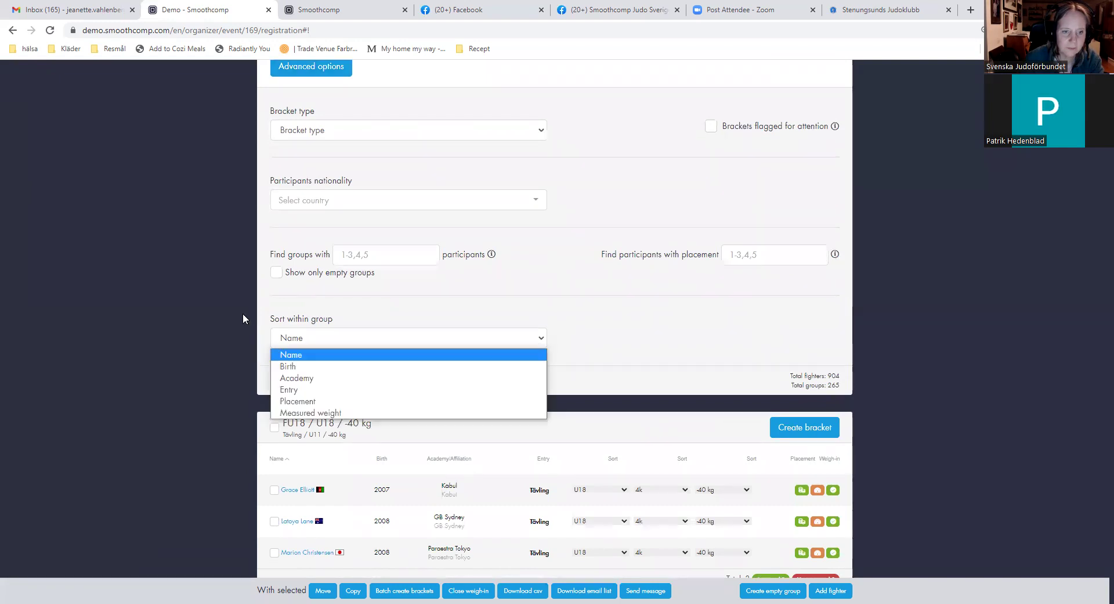
click(327, 413)
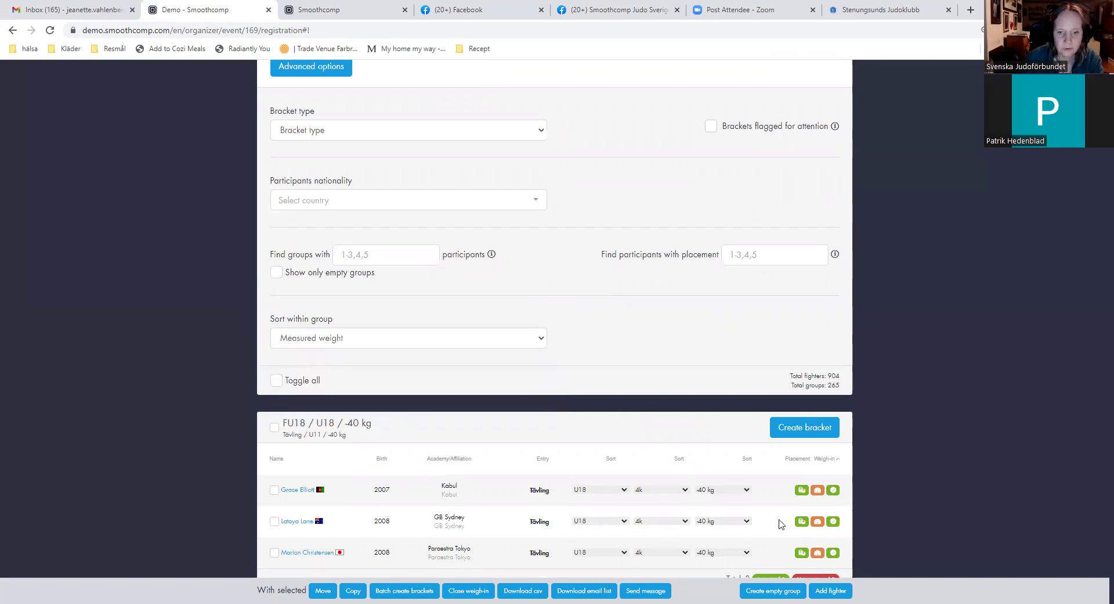
Look through the Flickor U11 and U13 groups and examine the fighters' weigh-in values and order
mouse_move(675, 415)
scroll(771, 447, down, 1)
scroll(784, 463, down, 6)
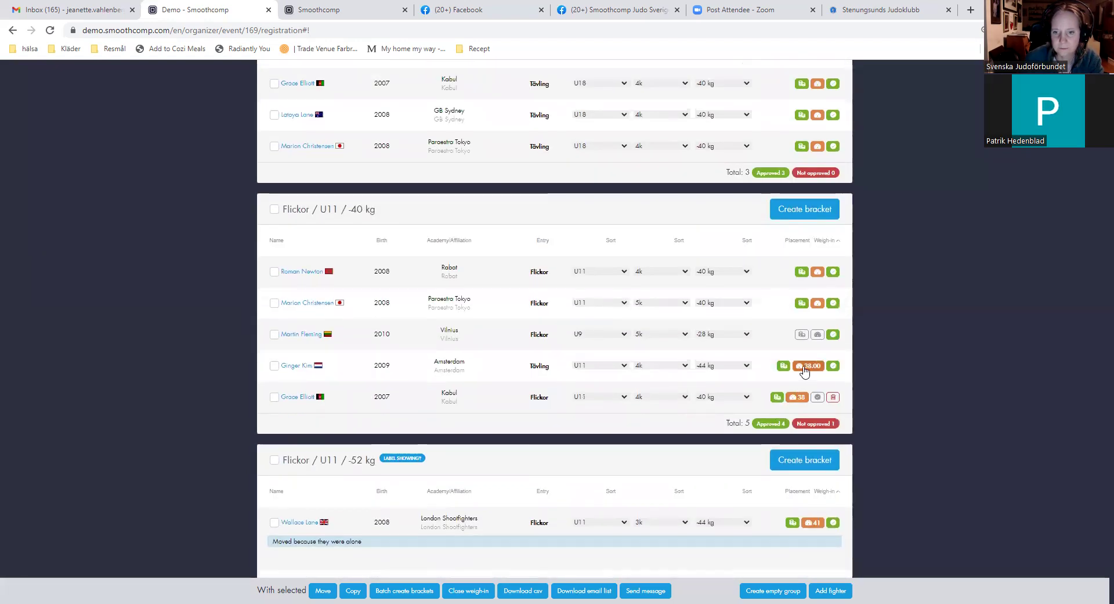
scroll(772, 418, down, 5)
scroll(772, 410, down, 2)
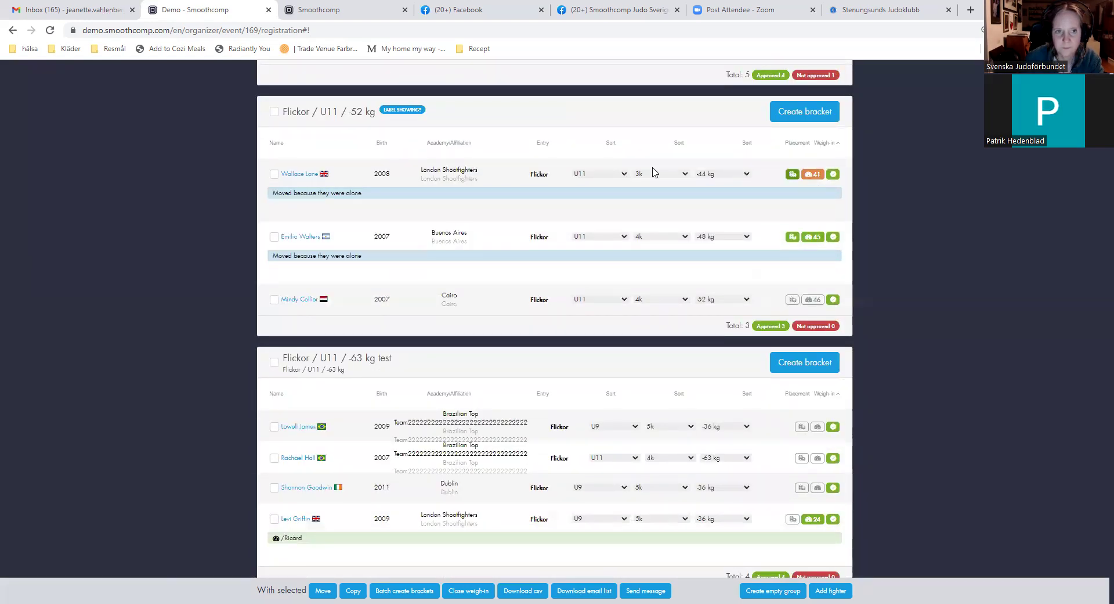
scroll(813, 304, down, 3)
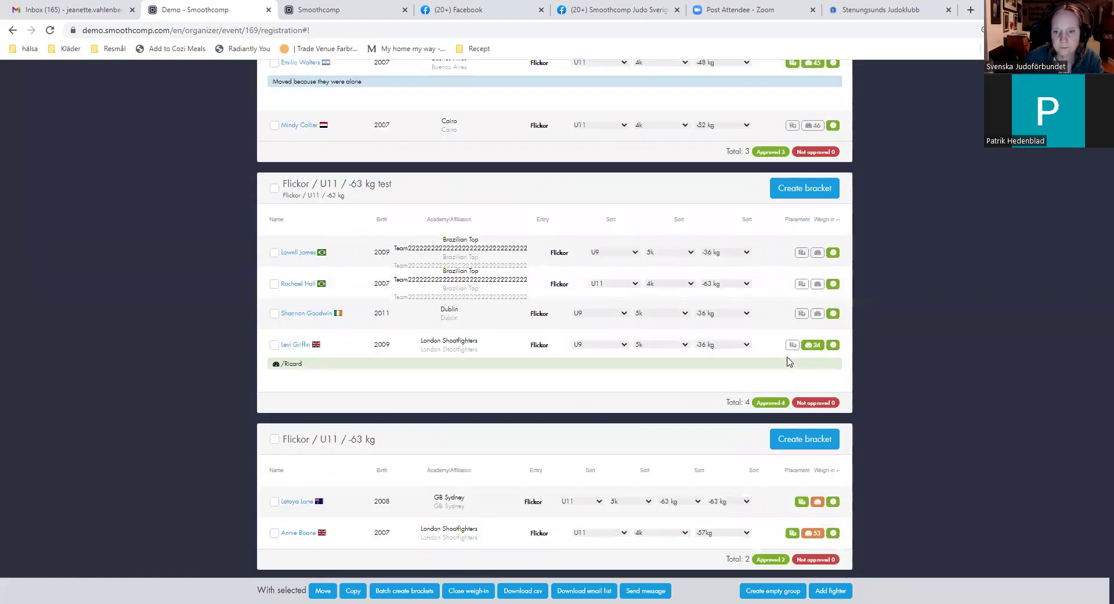
scroll(784, 299, down, 3)
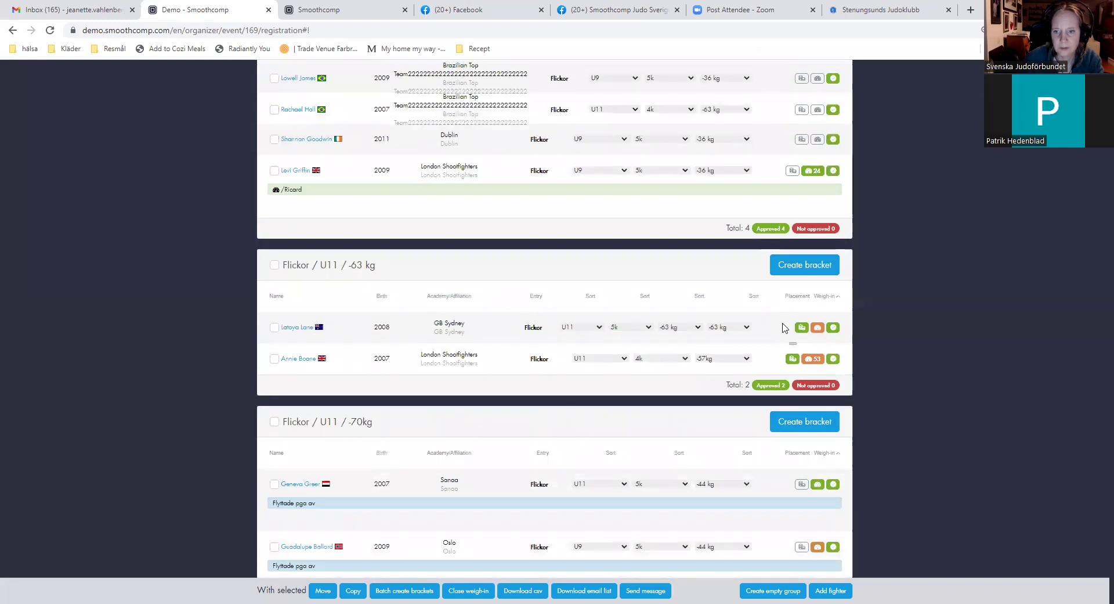
scroll(782, 343, down, 3)
scroll(760, 418, down, 7)
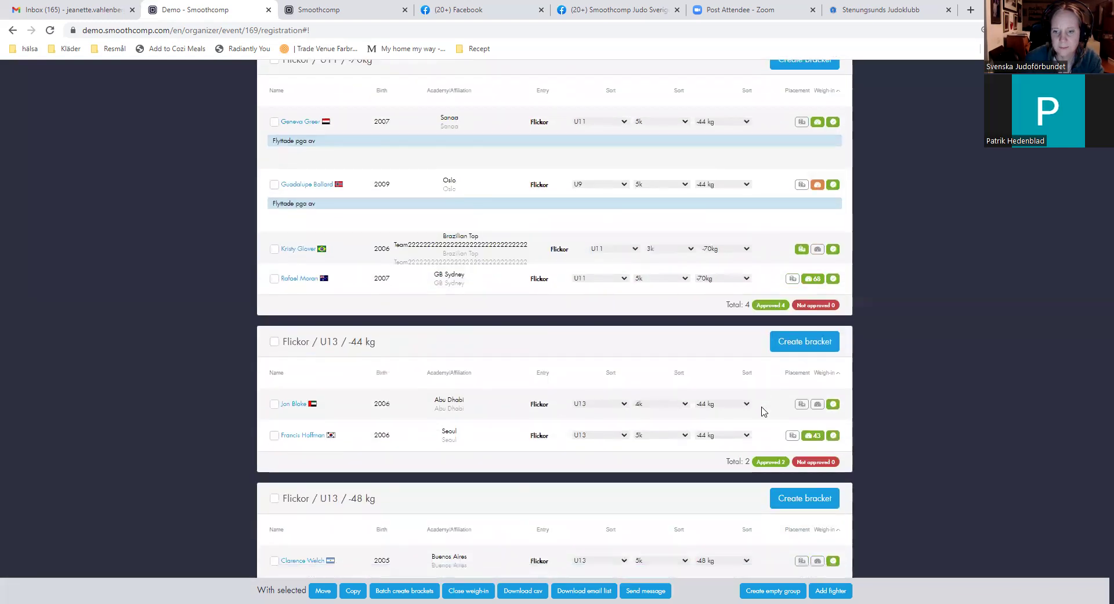
scroll(755, 383, down, 2)
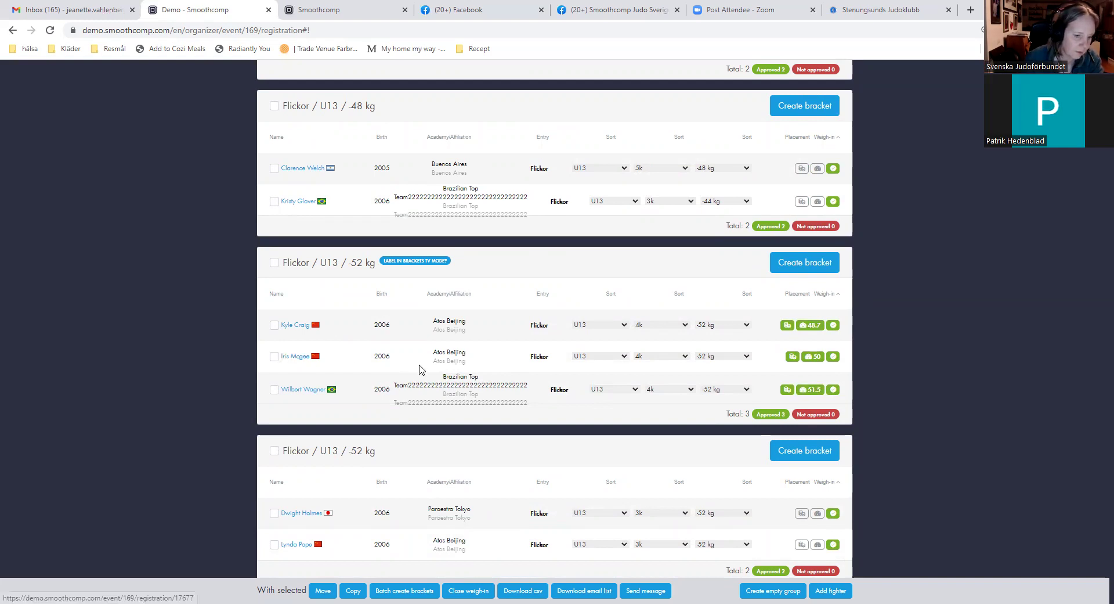
scroll(455, 397, up, 2)
scroll(458, 400, up, 8)
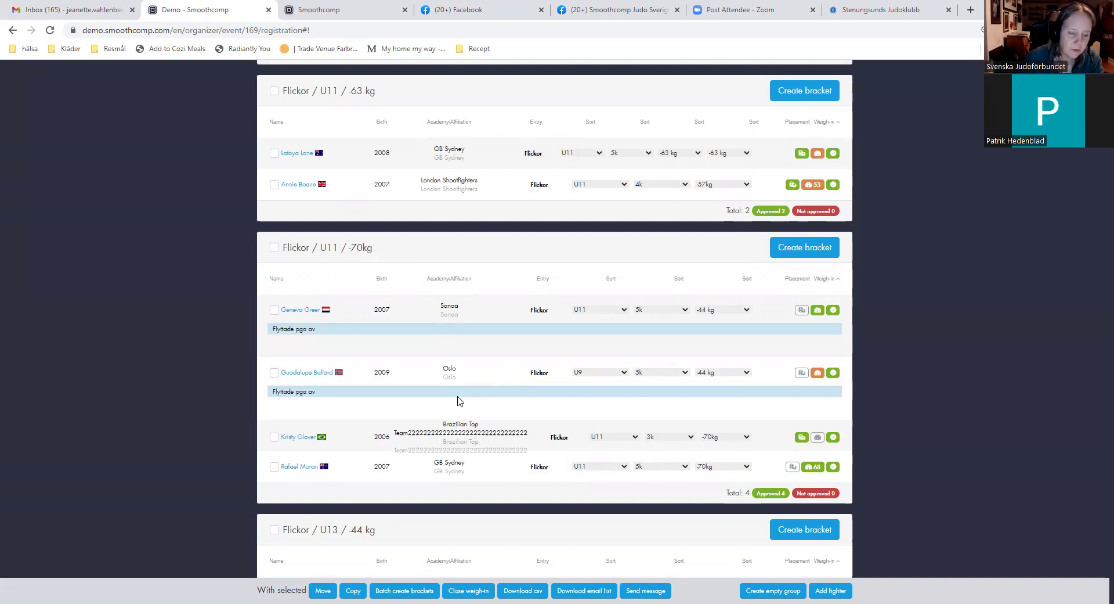
scroll(459, 400, up, 2)
scroll(459, 400, down, 2)
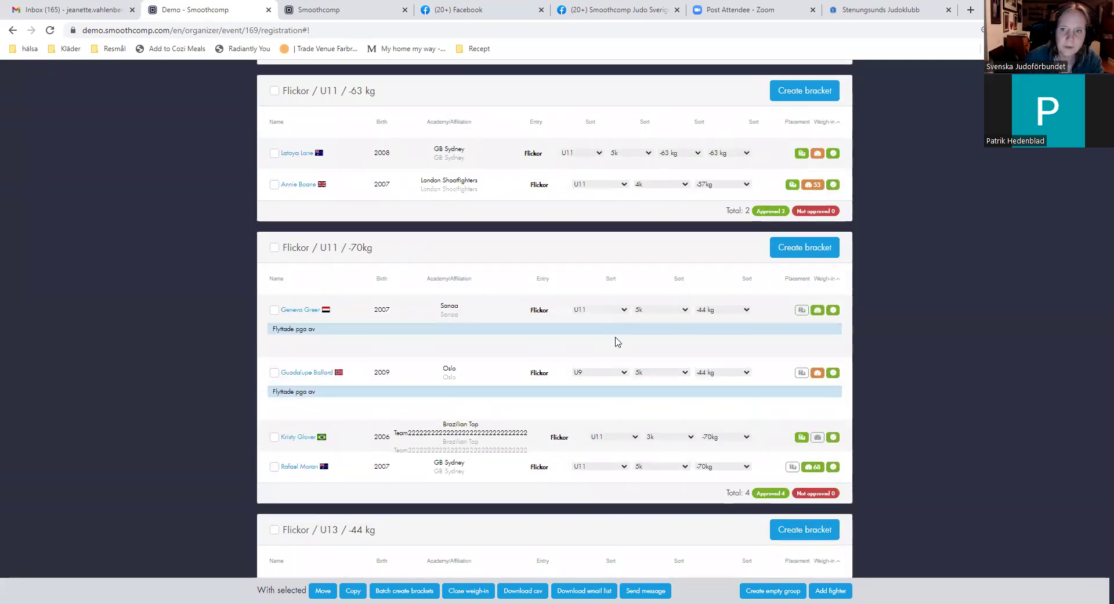
Start a bracket for the Flickor / U11 / -40 kg group with the Swe Judo package on mat Judo tävling / Tatami 1
scroll(617, 341, up, 10)
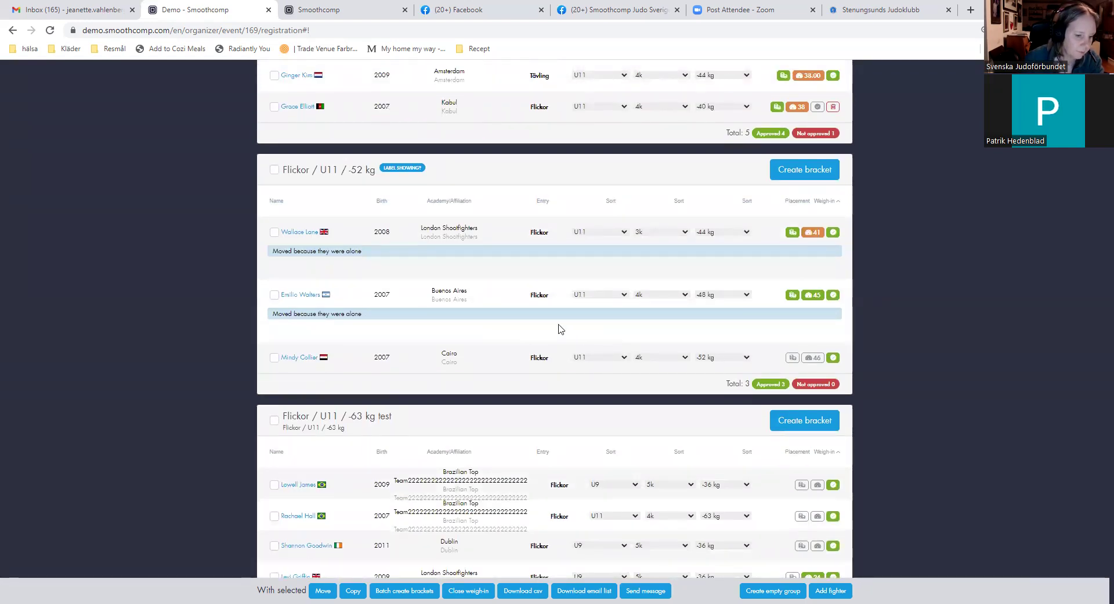
scroll(572, 347, up, 4)
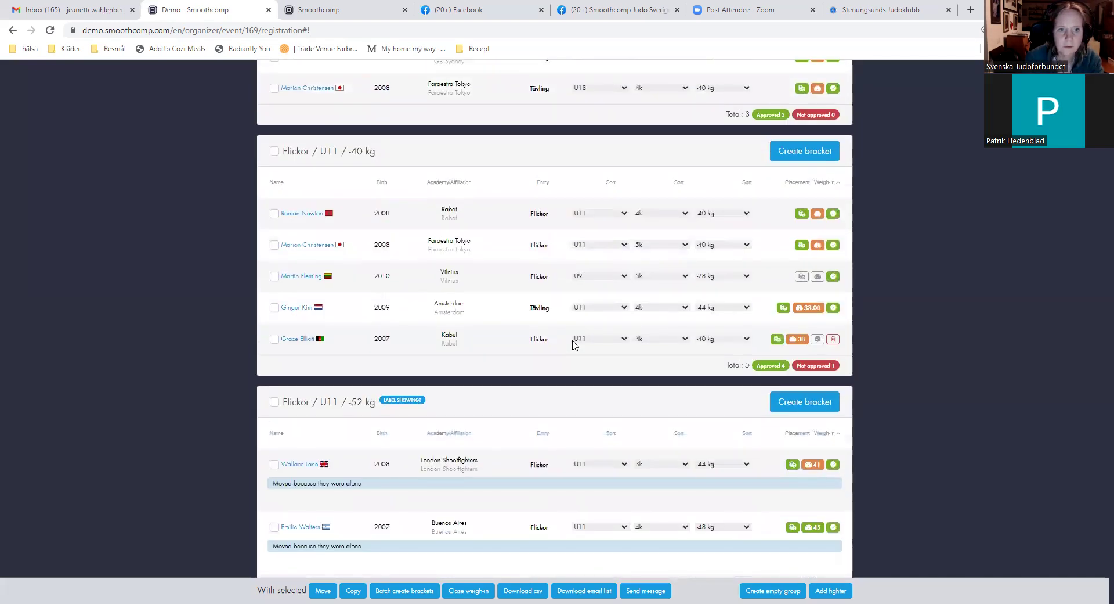
scroll(572, 345, up, 1)
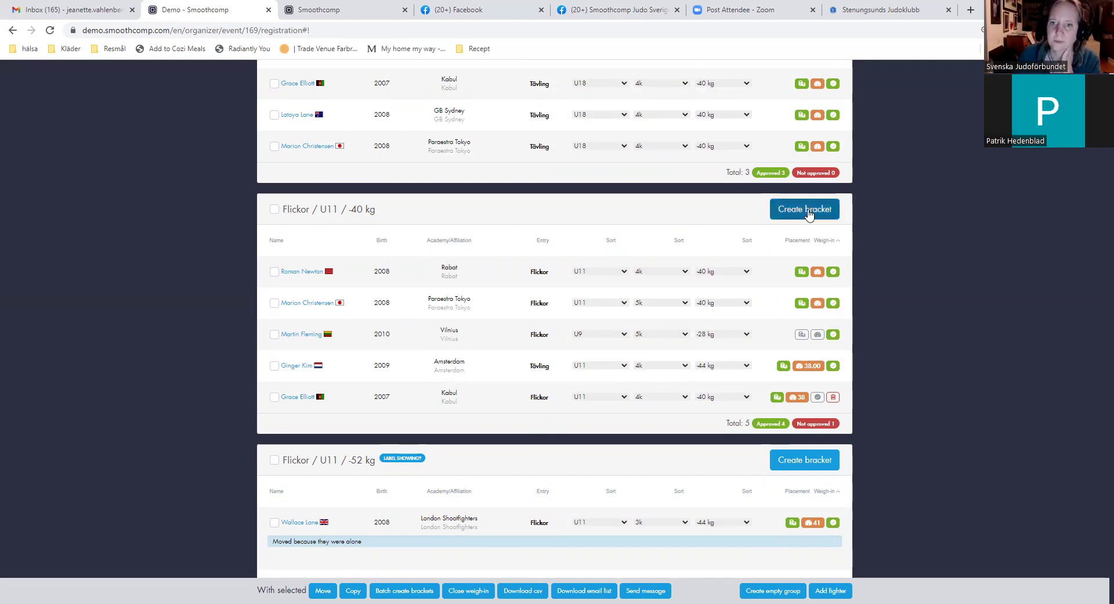
click(810, 215)
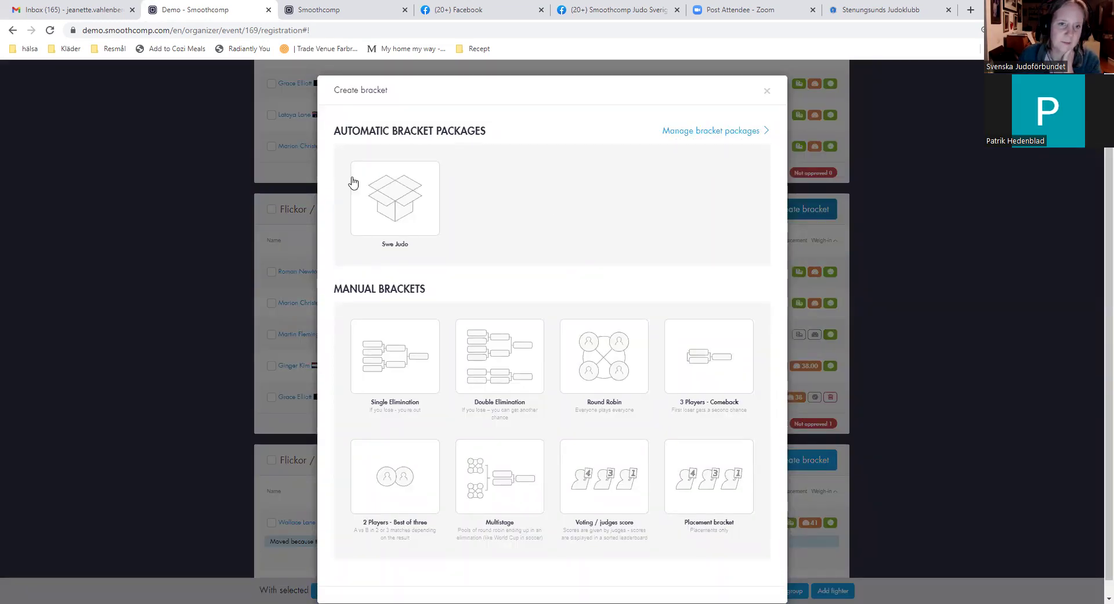
click(398, 207)
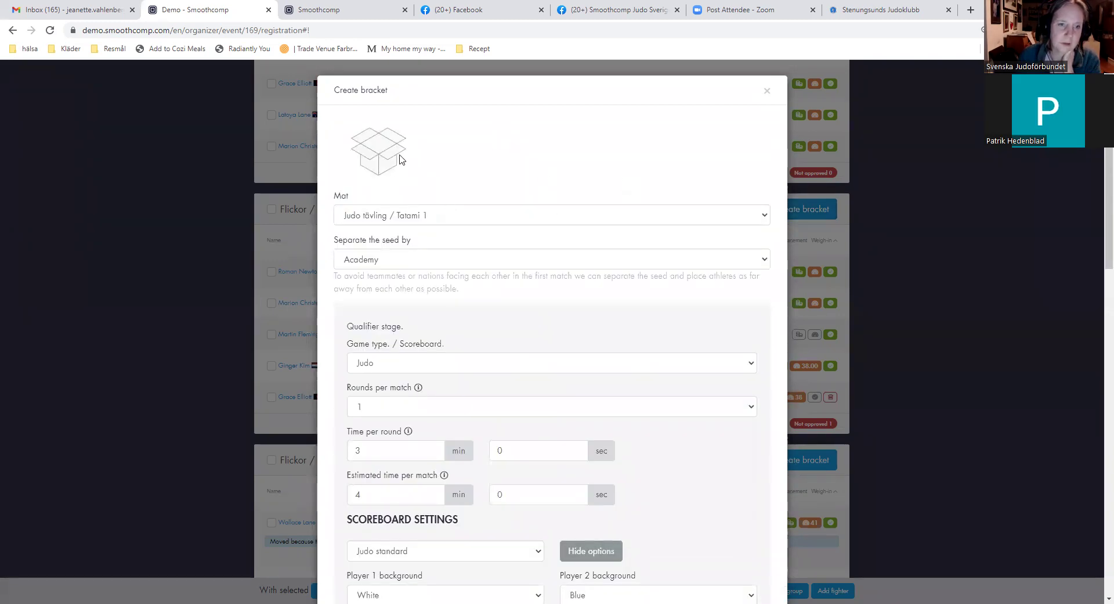
click(767, 217)
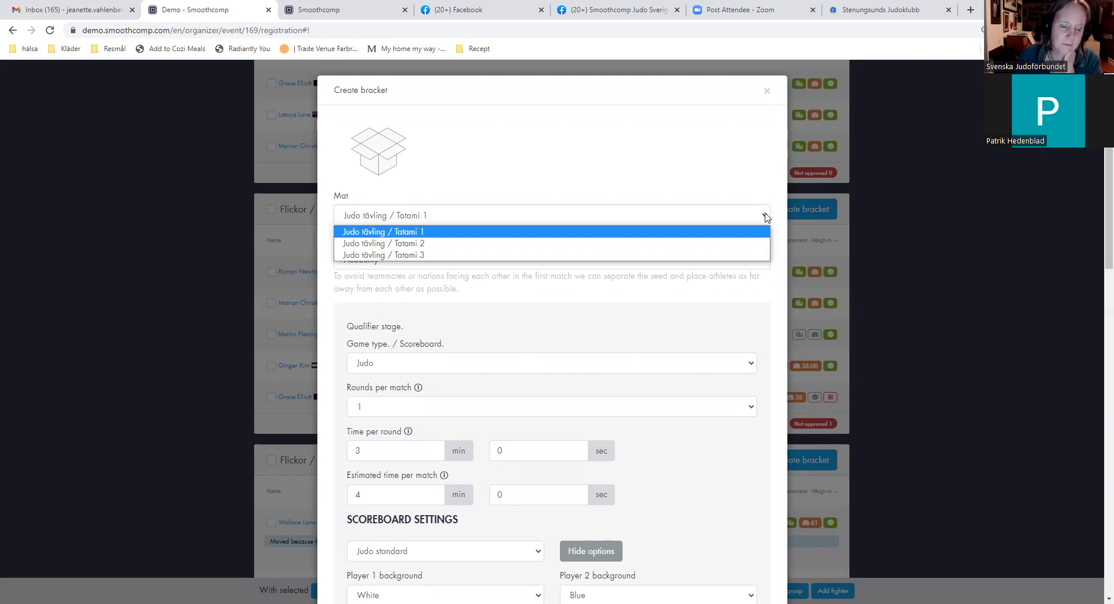
click(446, 219)
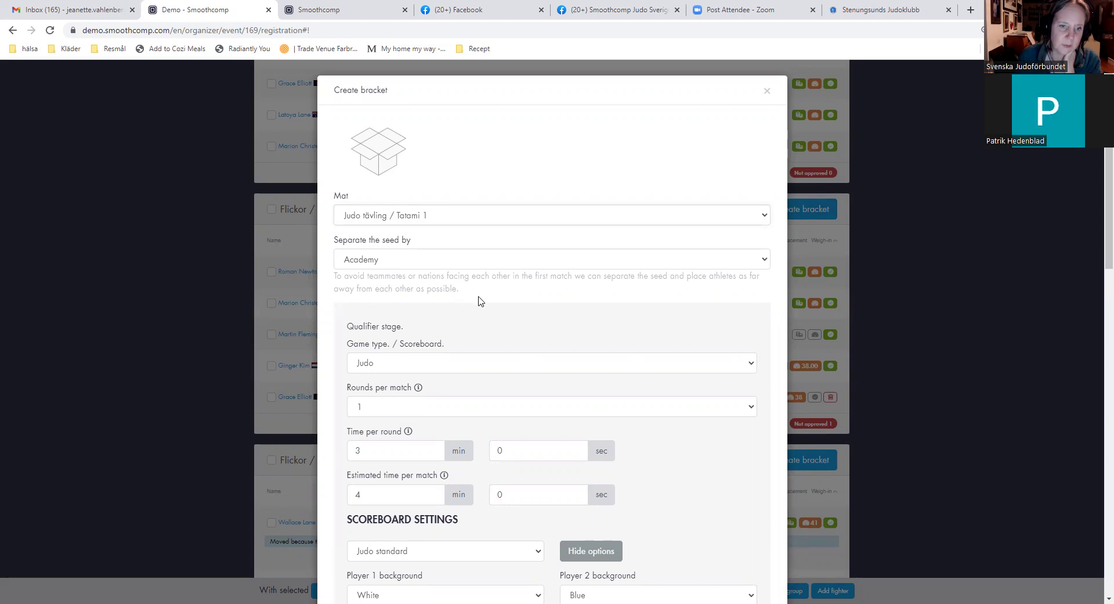
Set the qualifier stage's time per round to 2 minutes and check the Player 2 background colour options
scroll(479, 298, down, 3)
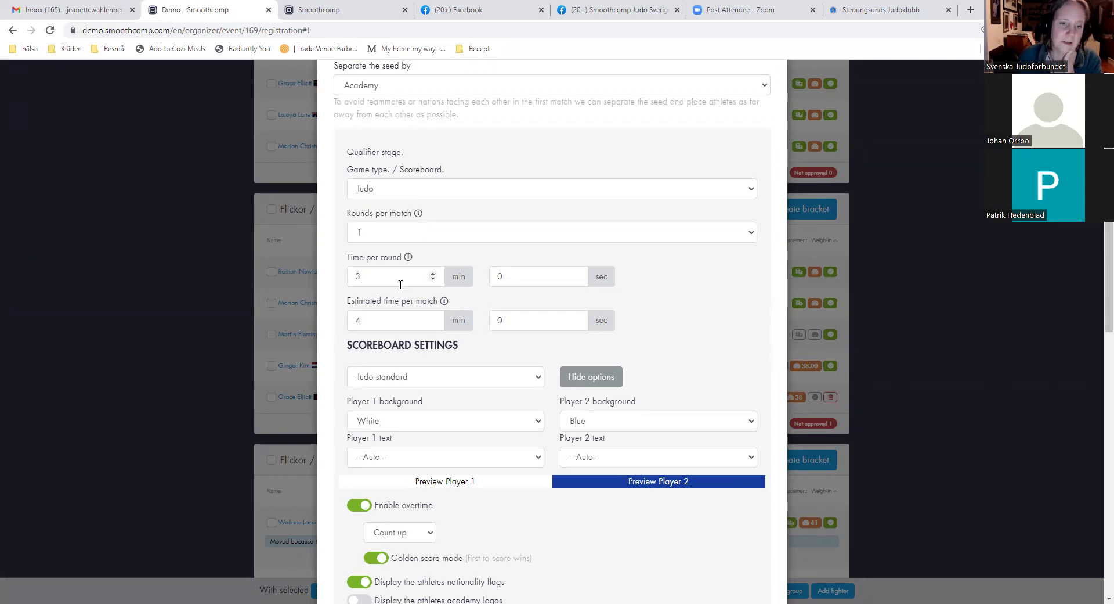
click(433, 279)
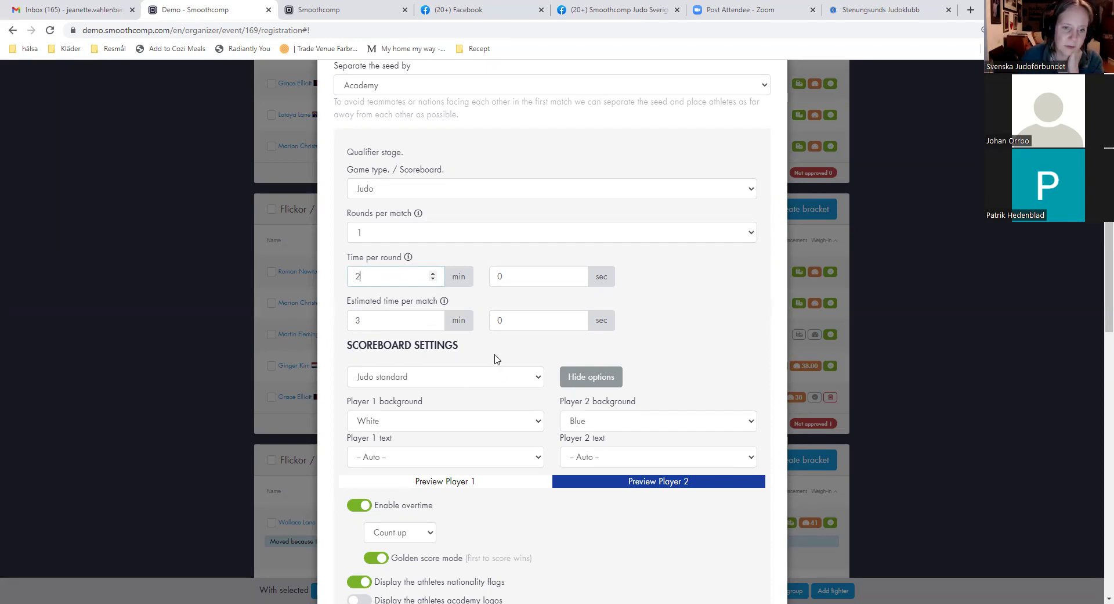
scroll(496, 349, down, 3)
scroll(516, 313, up, 2)
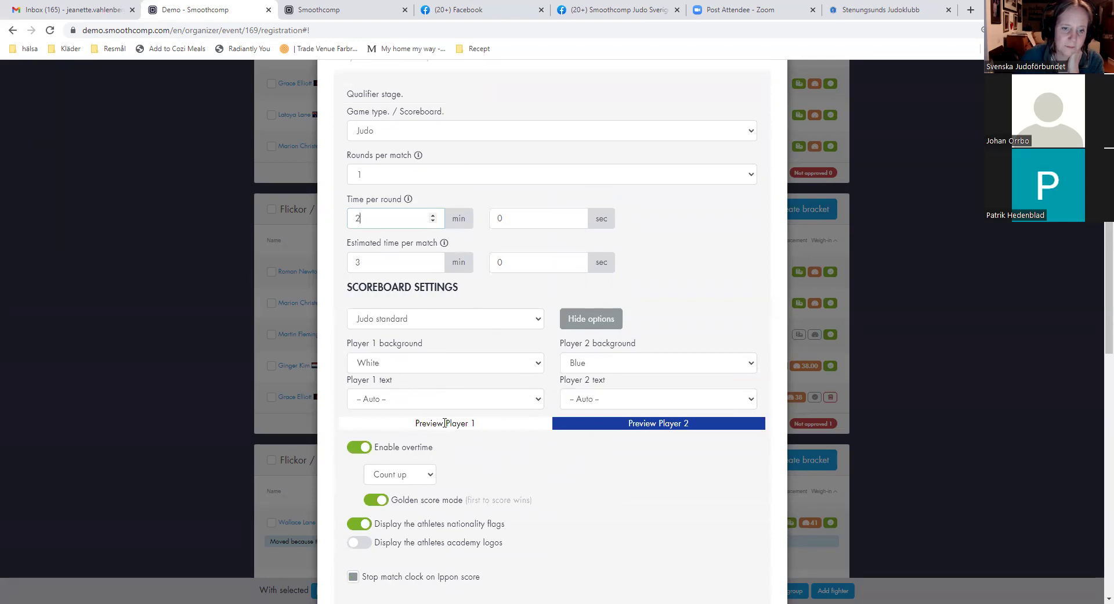
scroll(499, 441, down, 1)
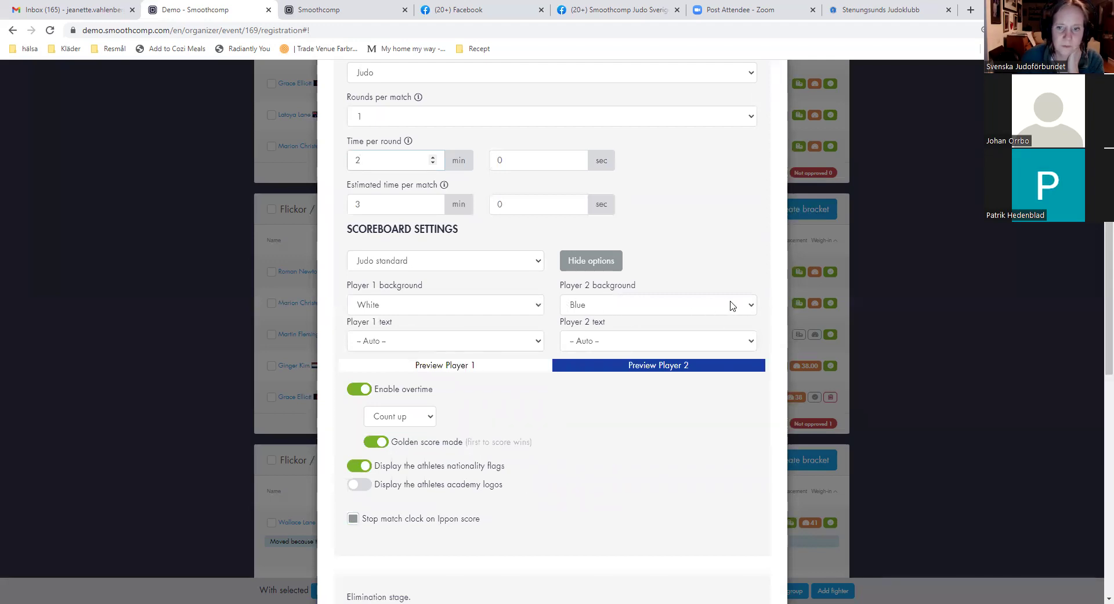
click(752, 308)
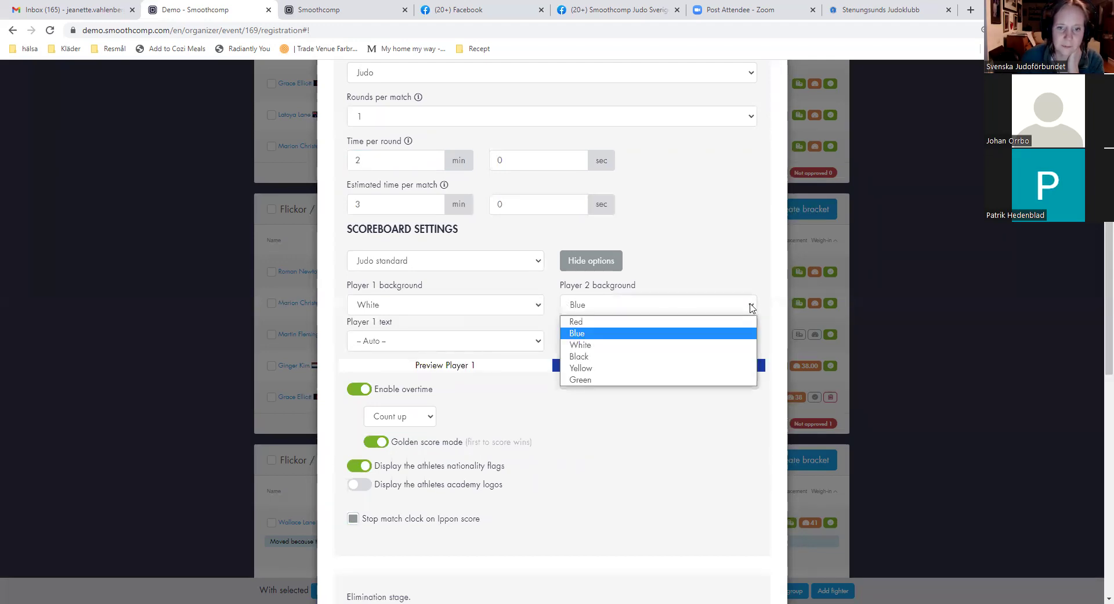
scroll(574, 417, down, 4)
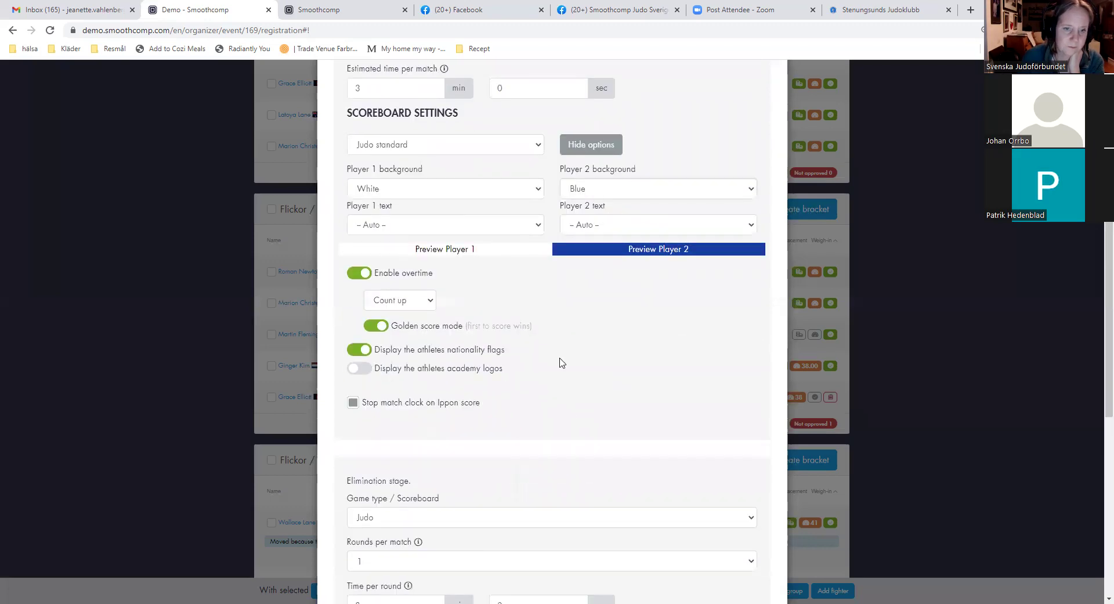
scroll(560, 310, down, 2)
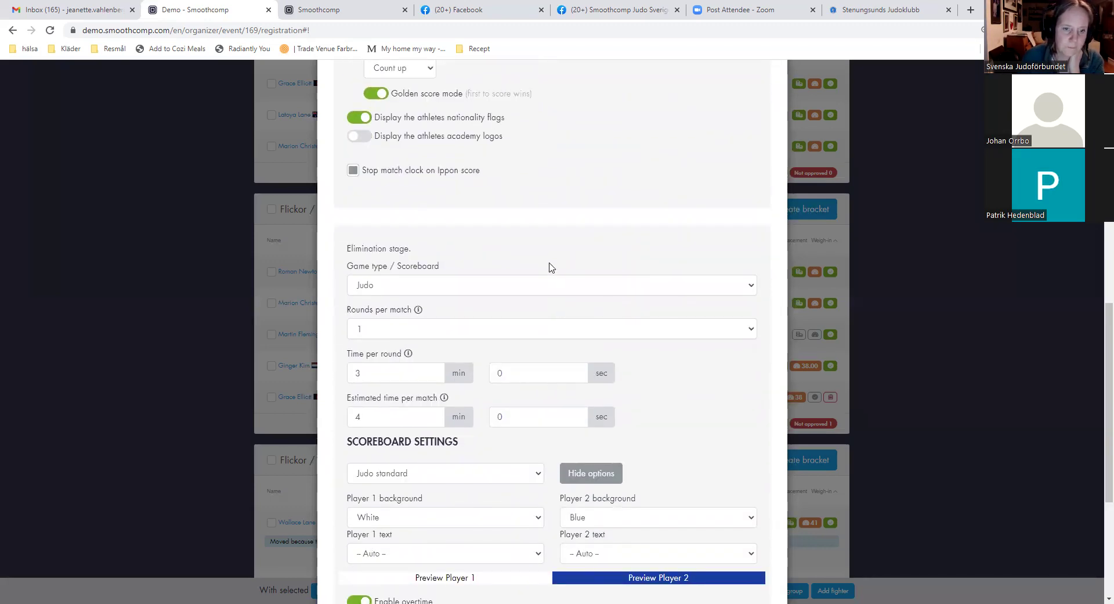
Set the elimination stage's time per round to 2 minutes and create the bracket
scroll(553, 269, up, 7)
scroll(551, 267, down, 7)
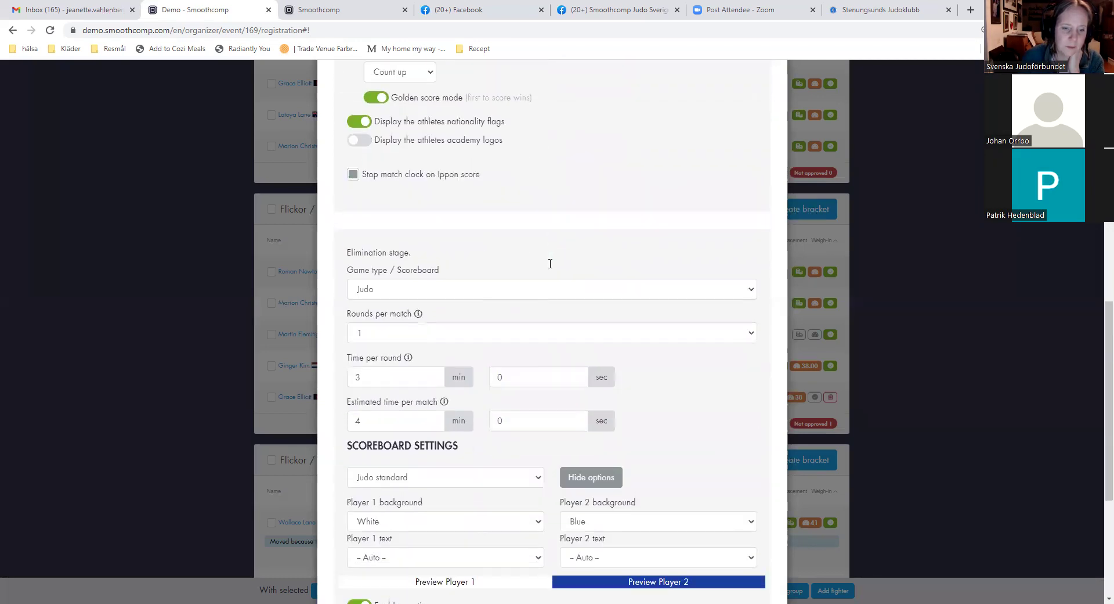
click(433, 375)
scroll(464, 284, up, 2)
scroll(465, 285, down, 3)
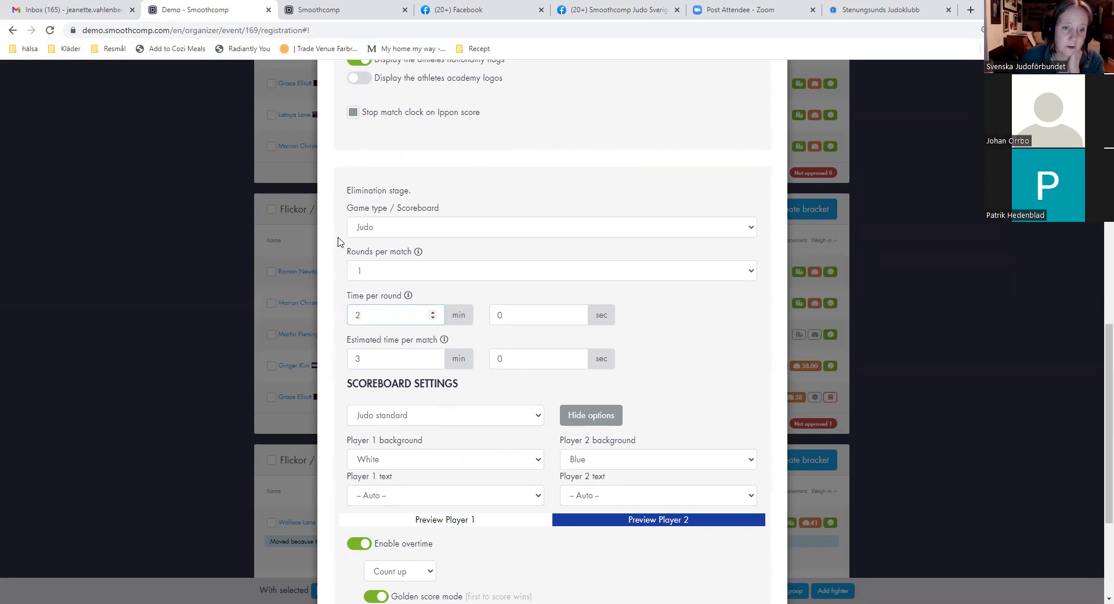
scroll(404, 451, down, 3)
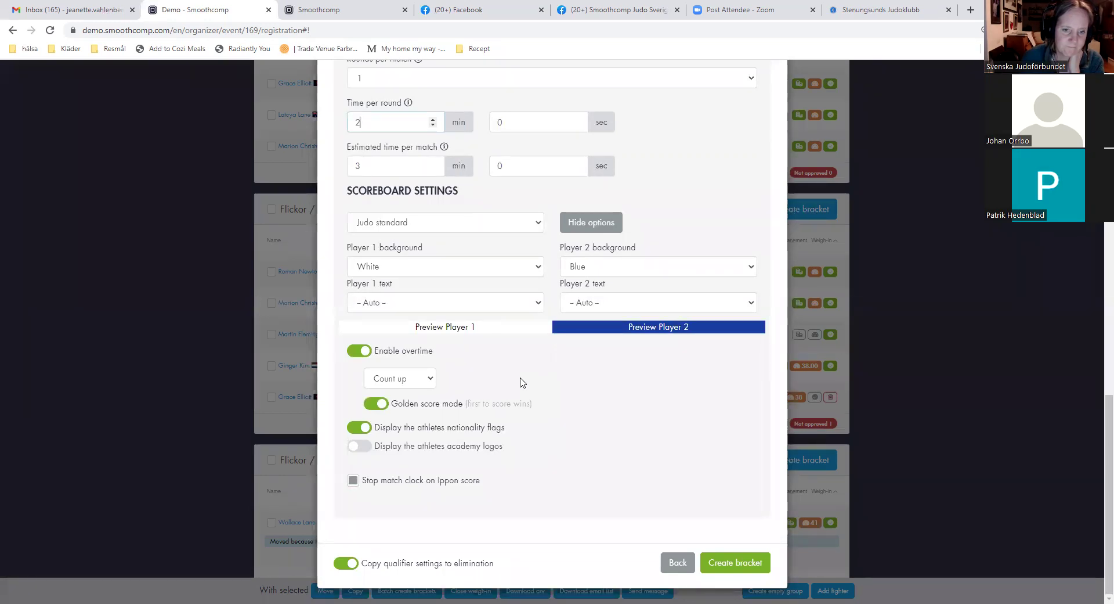
scroll(522, 383, up, 2)
scroll(531, 371, down, 2)
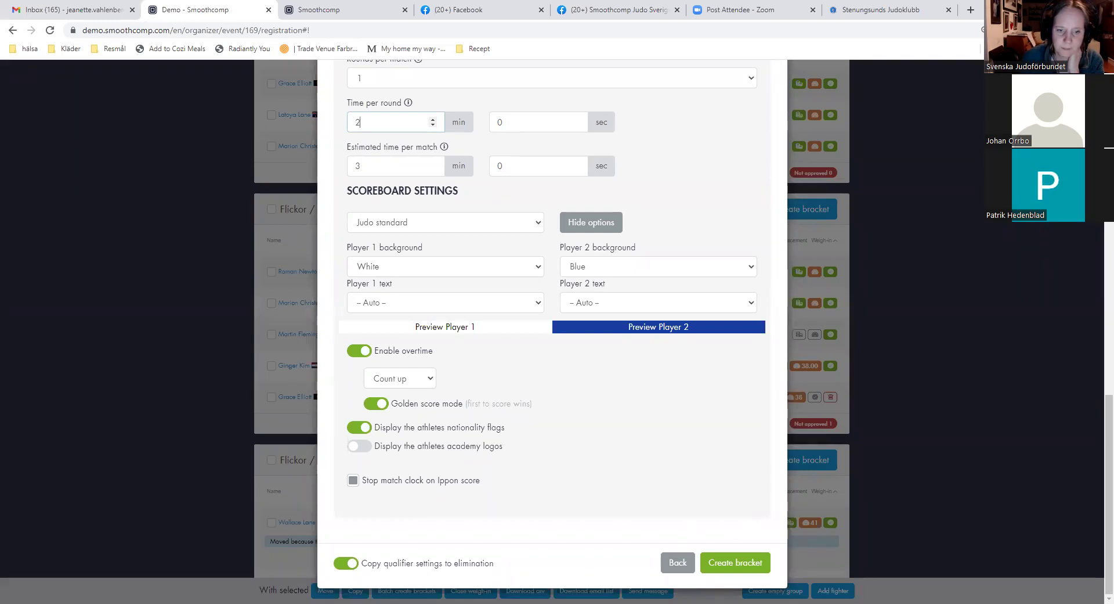
click(732, 567)
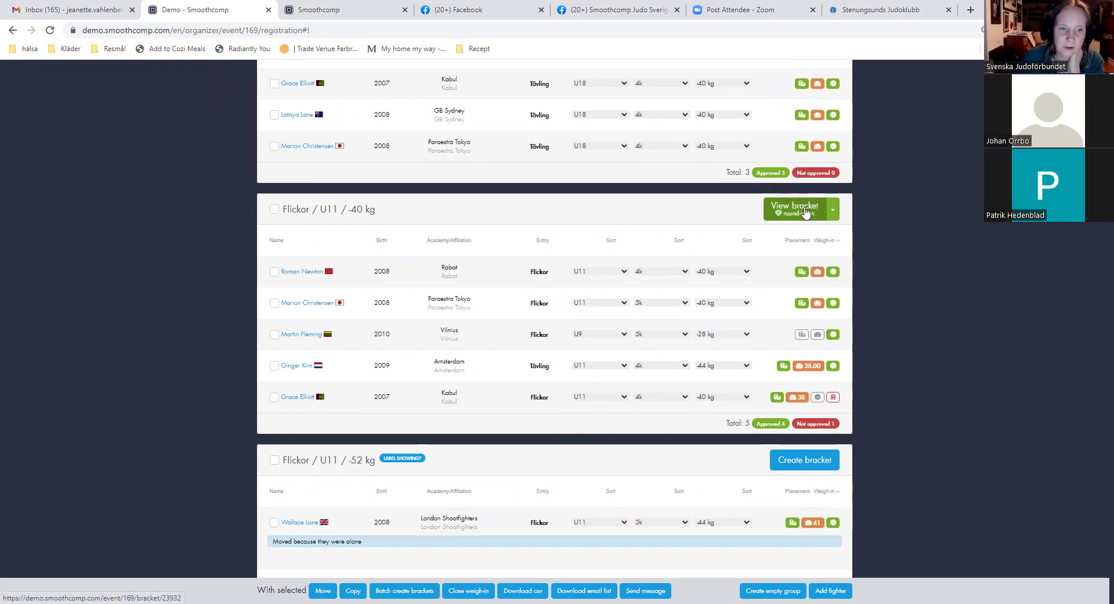
View the new Flickor / U11 / -40 kg bracket with its rounds, and open it for editing
click(806, 212)
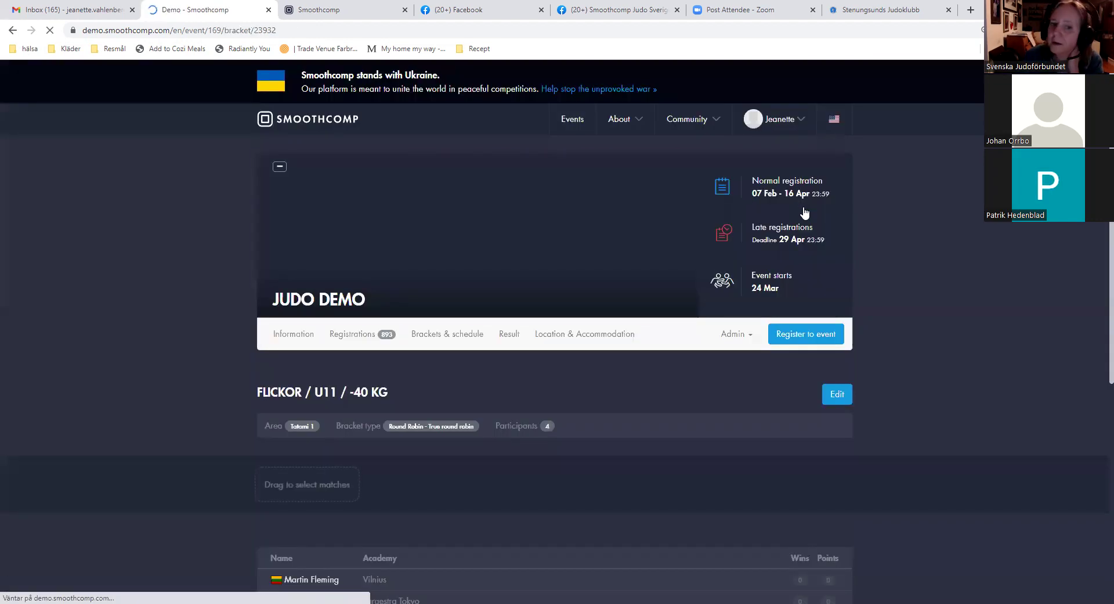
scroll(550, 275, down, 5)
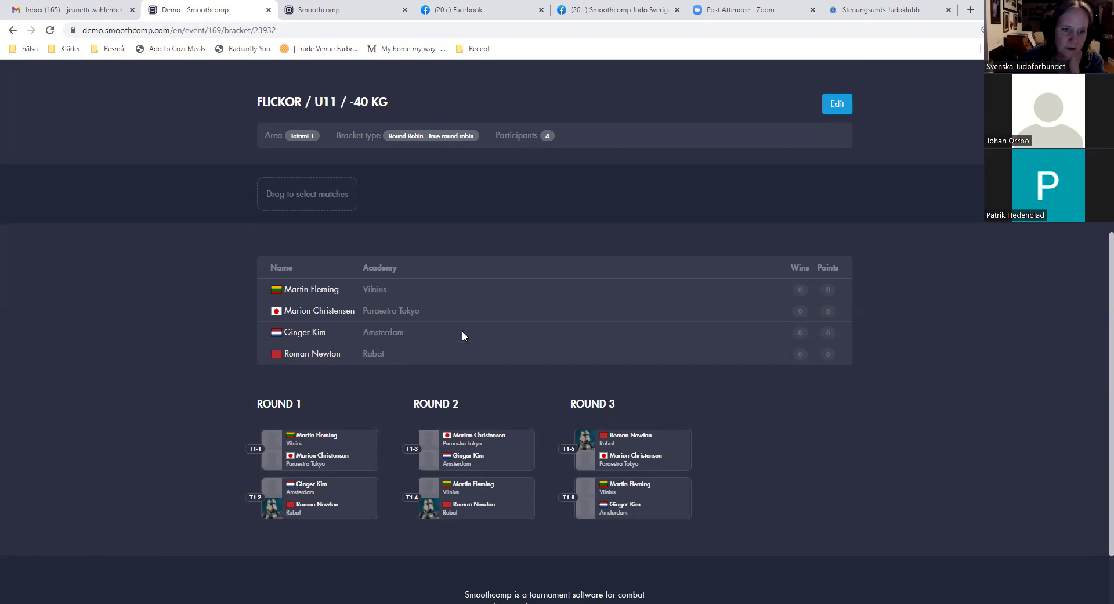
click(841, 107)
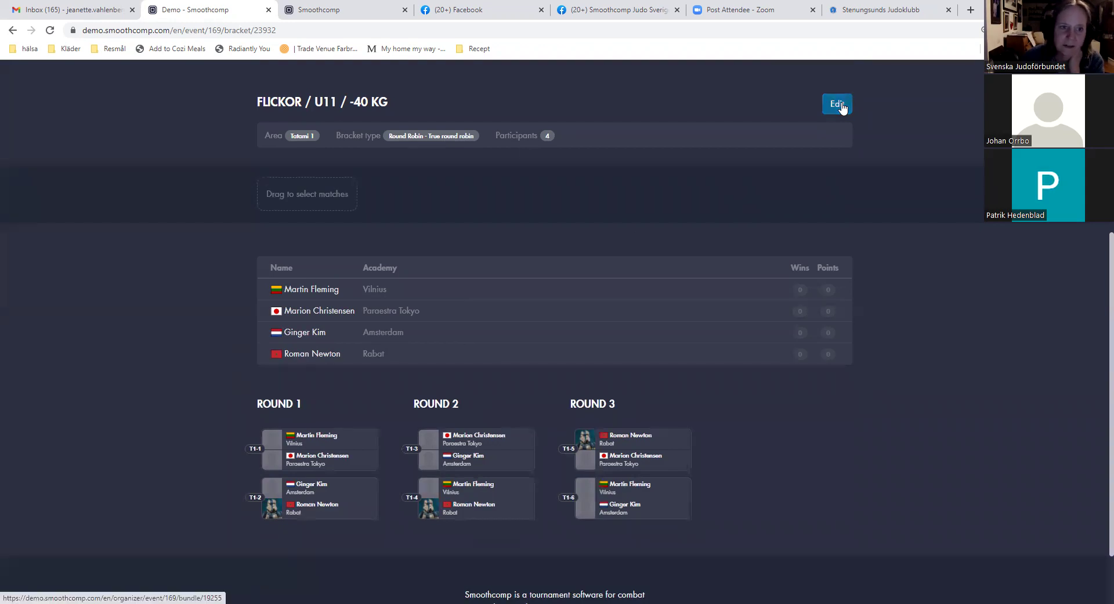
scroll(593, 247, down, 2)
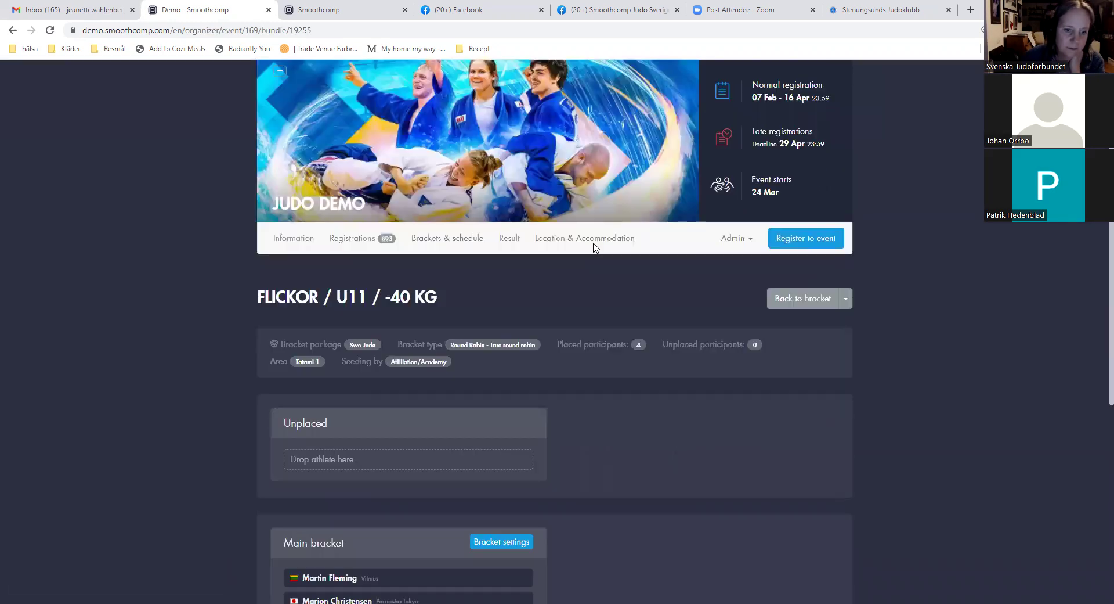
Unplace the Vilnius and Paraestra Tokyo fighters from the main bracket of Flickor / U11 / -40 kg
scroll(595, 248, down, 5)
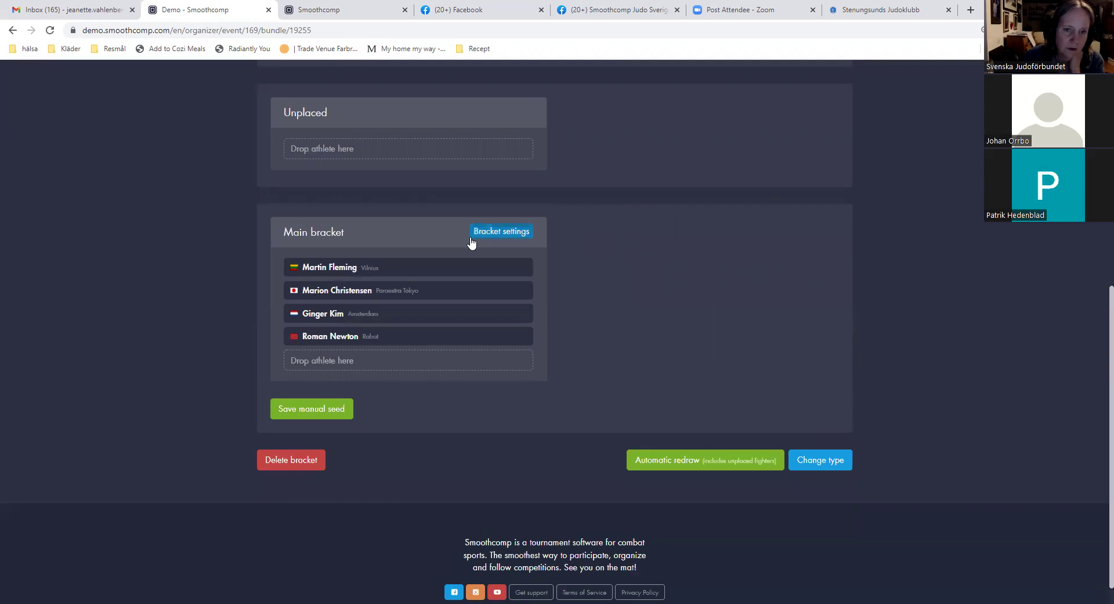
mouse_move(505, 294)
mouse_move(522, 273)
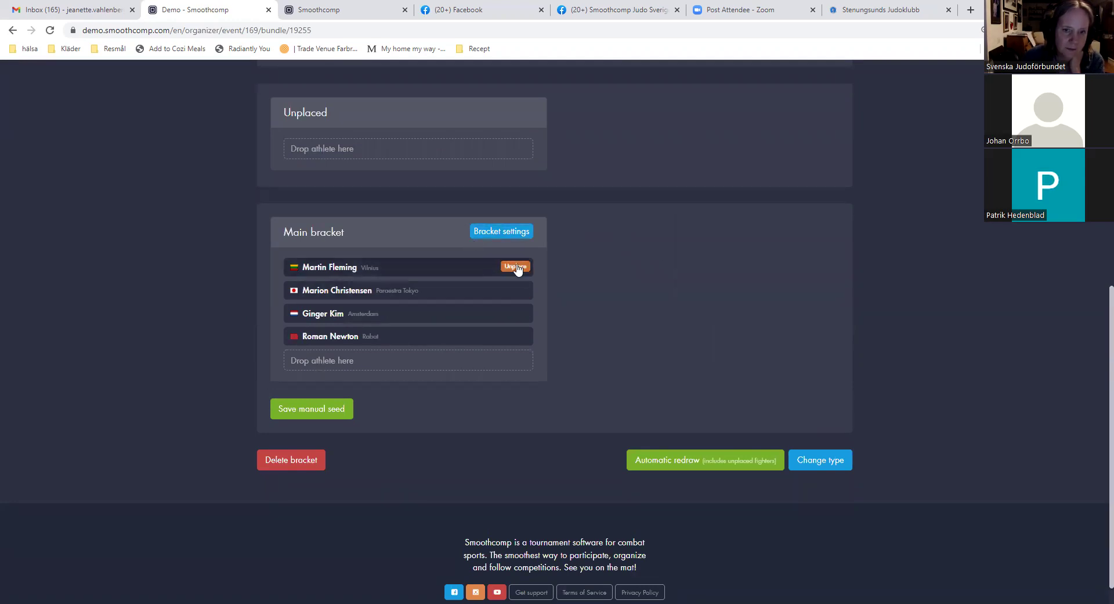
click(522, 270)
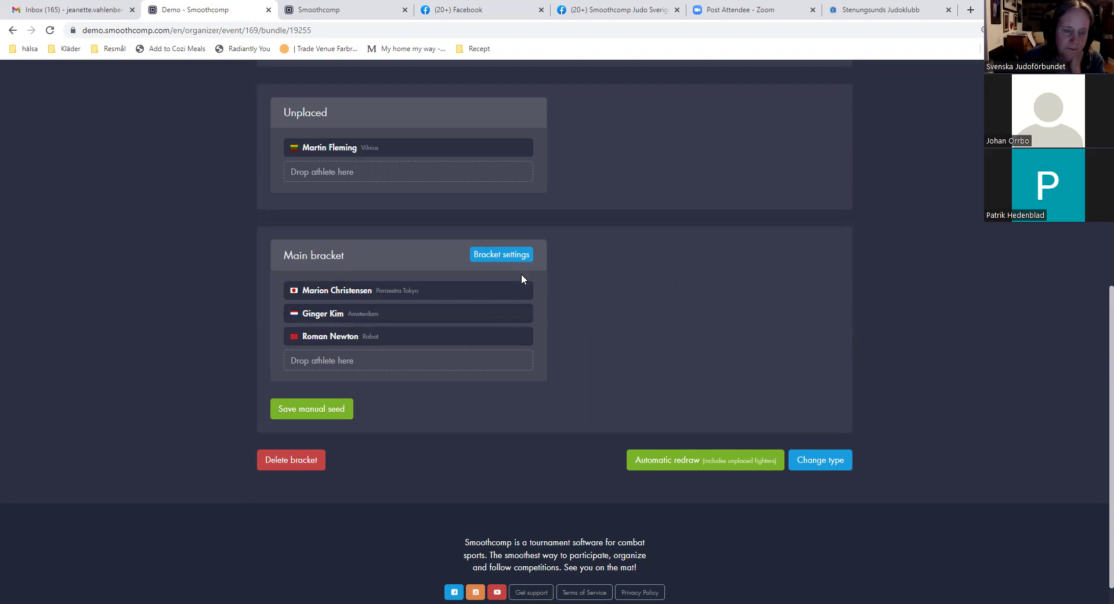
click(516, 290)
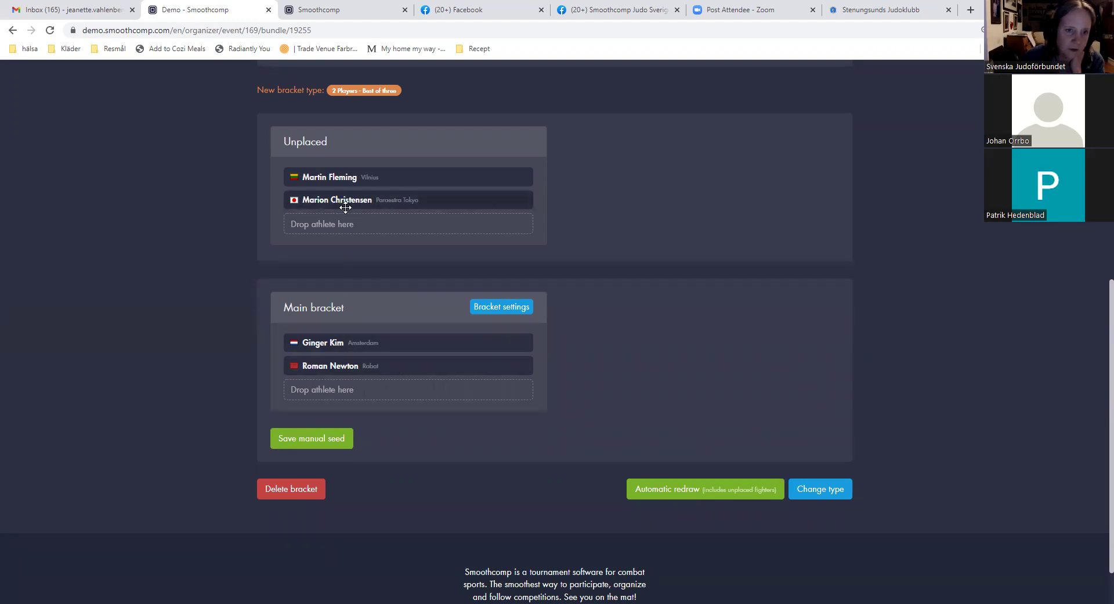
Place both unplaced fighters back at the end of the main bracket, Paraestra Tokyo before Vilnius, and save the manual seed
drag(345, 204, 361, 384)
scroll(650, 293, up, 2)
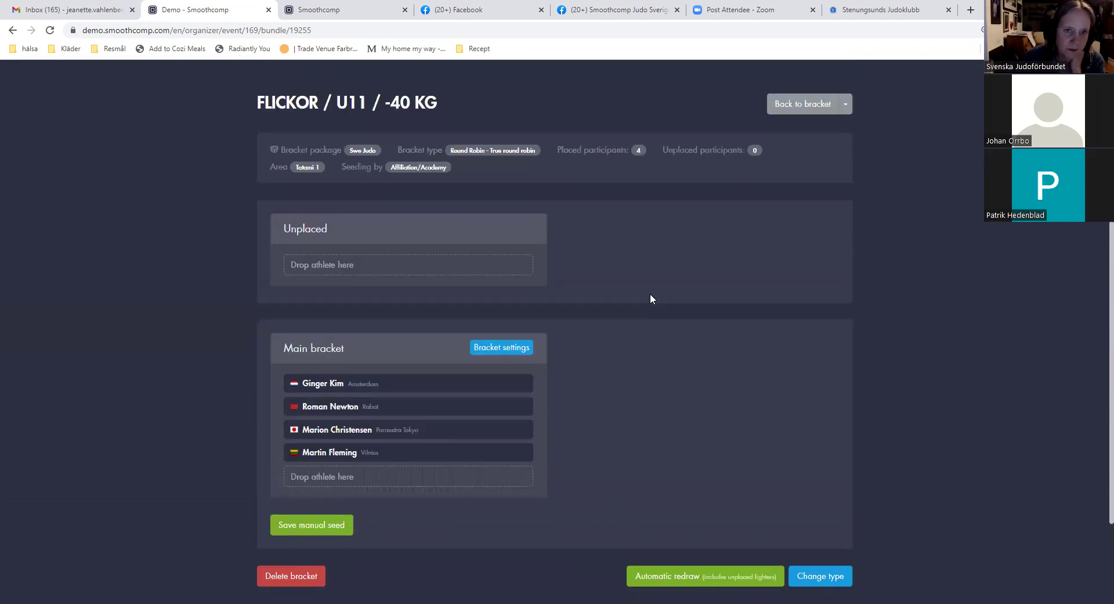
click(321, 526)
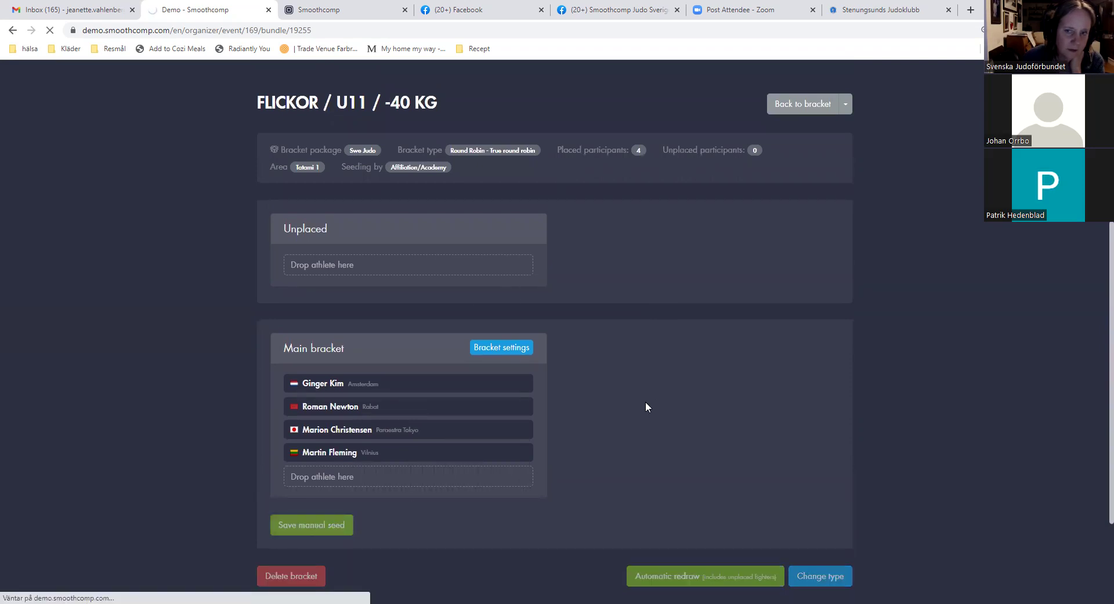
scroll(602, 421, down, 4)
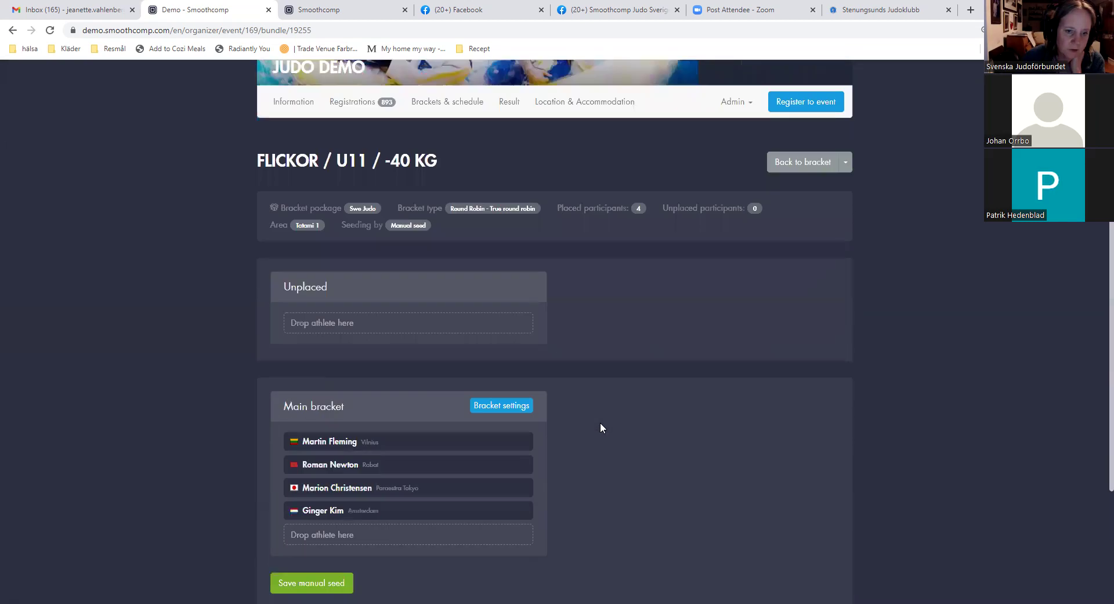
Redraw the Flickor / U11 / -40 kg bracket automatically and reload the page to check the new seeding
scroll(600, 423, down, 3)
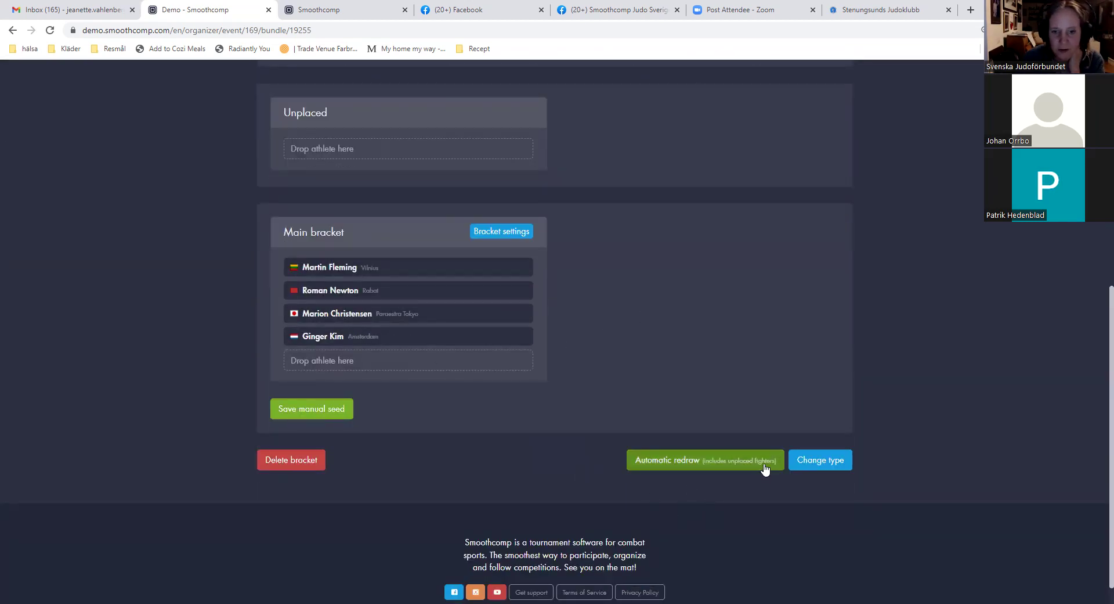
click(687, 465)
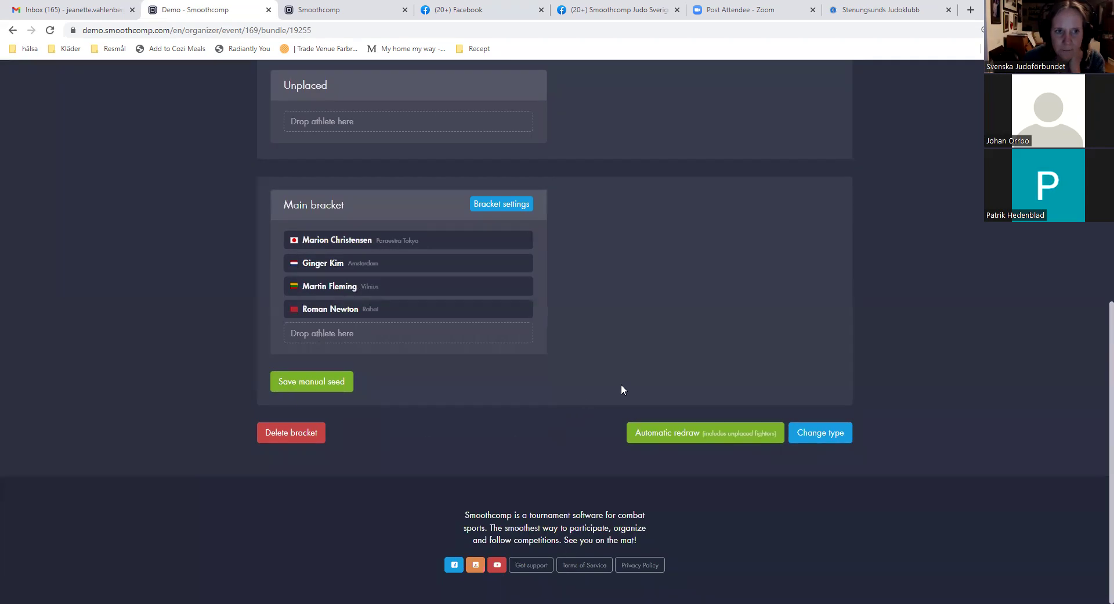
scroll(621, 384, up, 4)
scroll(732, 461, down, 3)
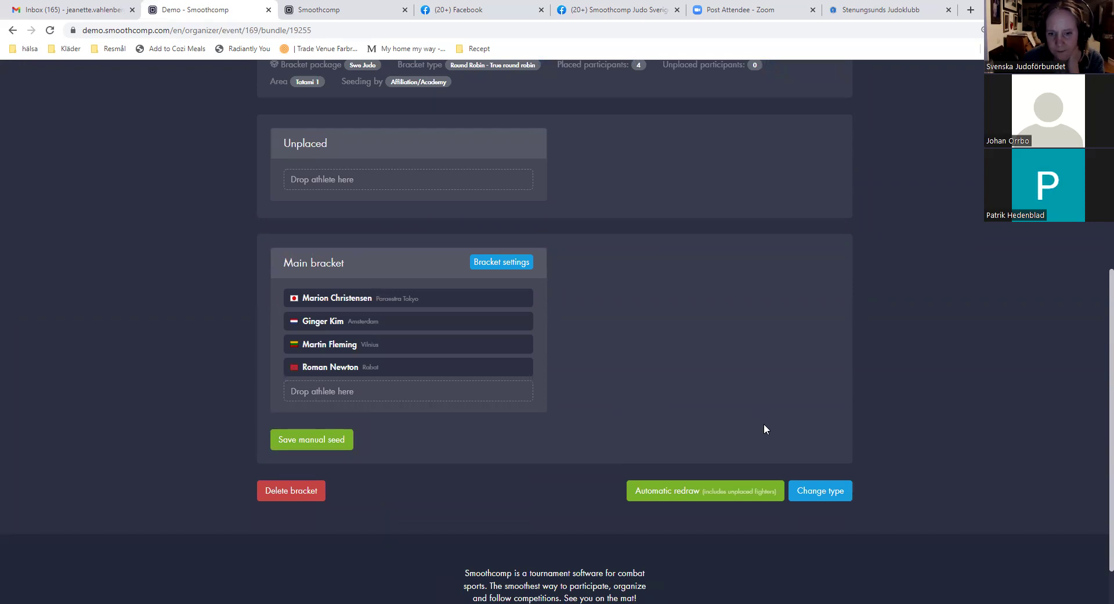
scroll(766, 421, up, 4)
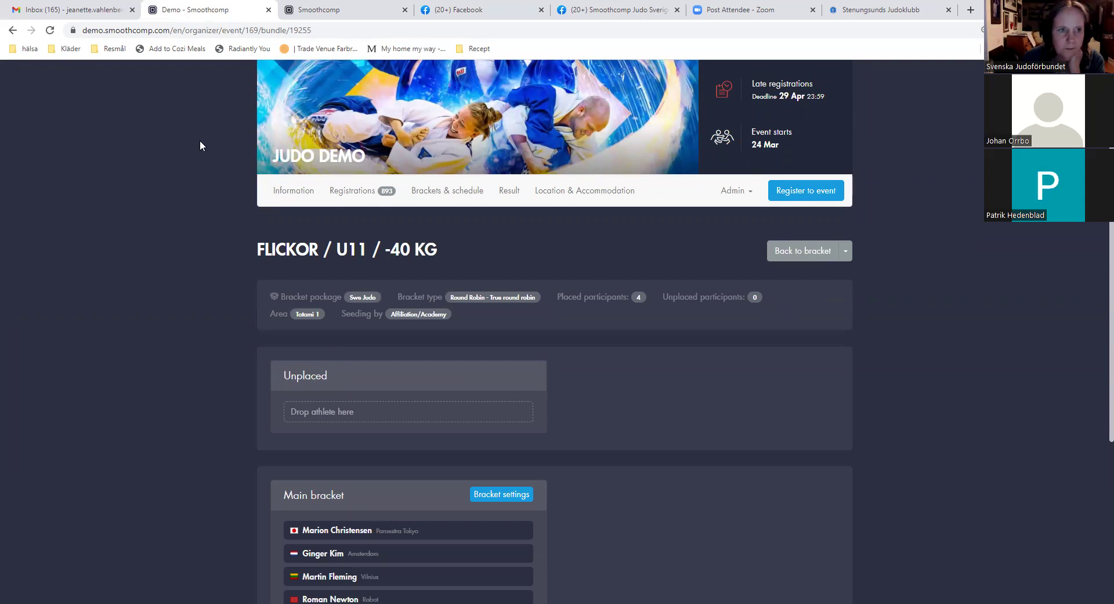
click(49, 30)
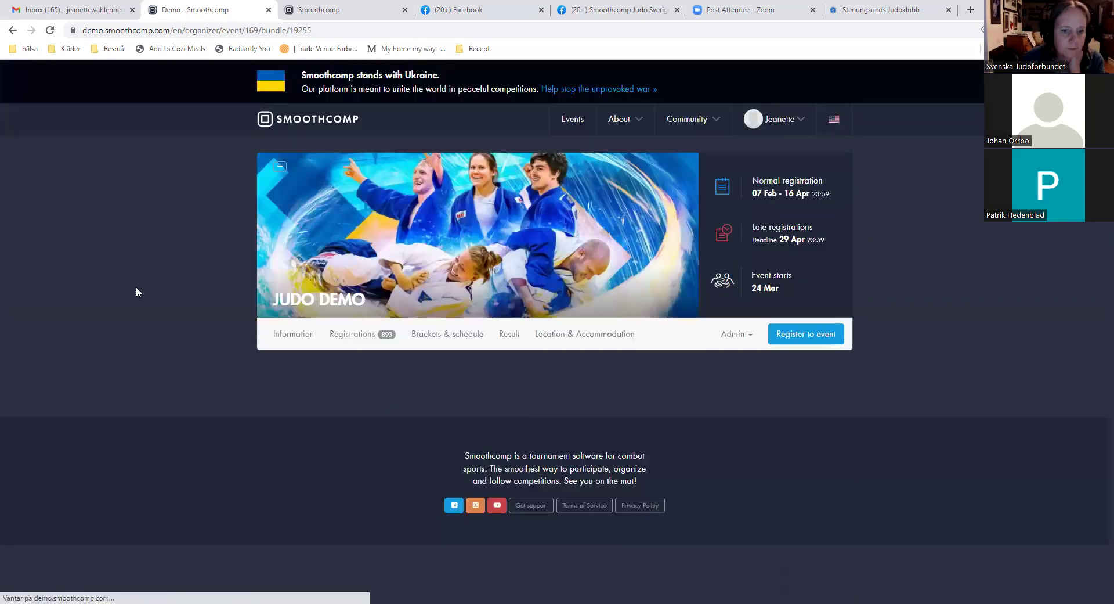
scroll(137, 288, down, 7)
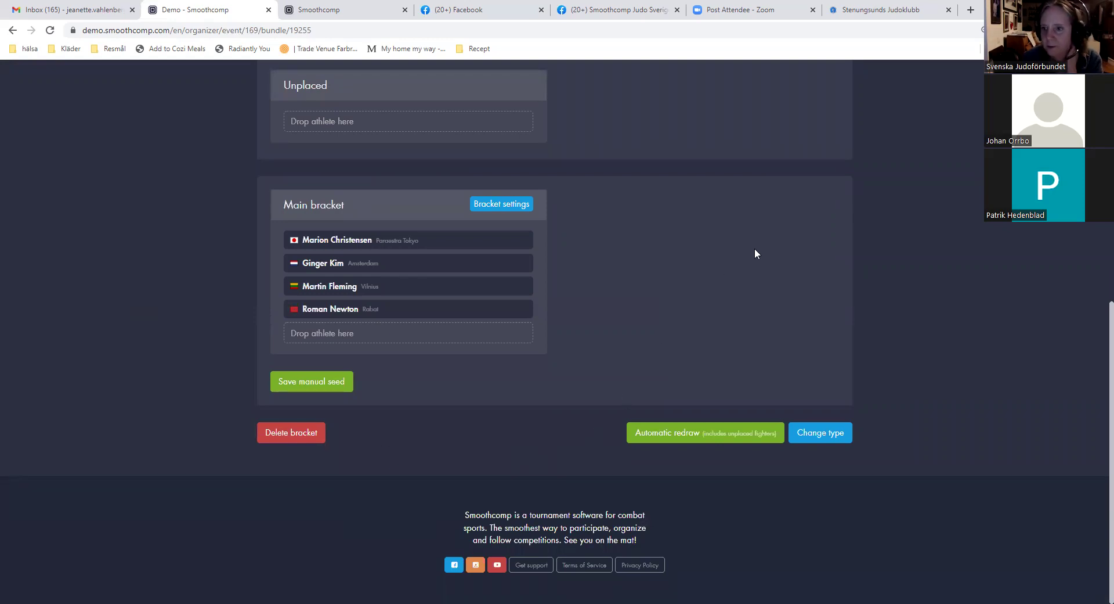
Review the redrawn seeding, return to the bracket view and examine its fighter list and match rounds
scroll(784, 253, up, 4)
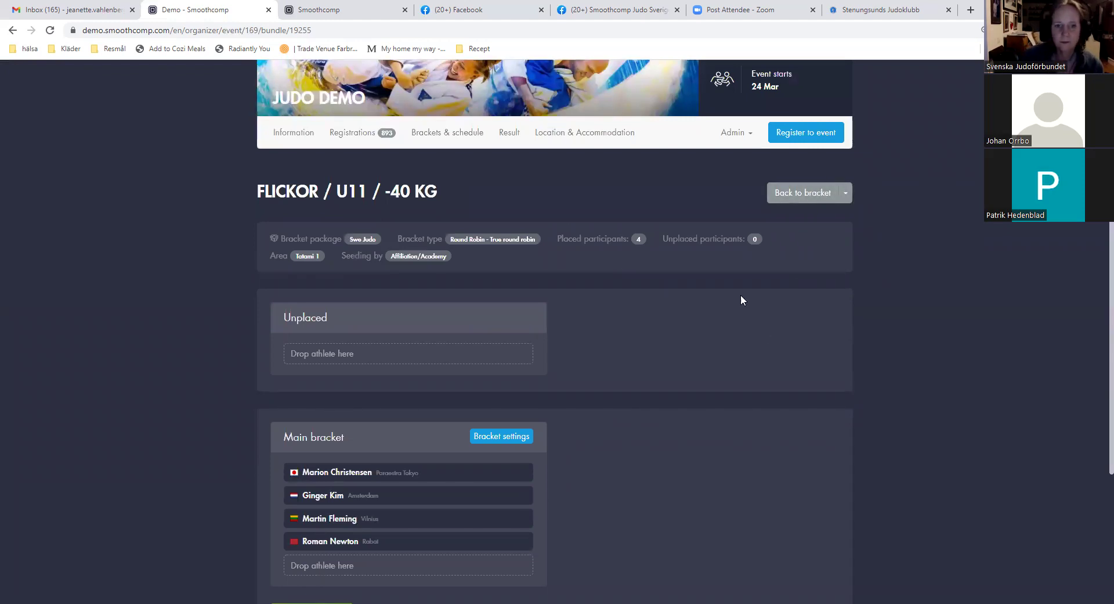
scroll(662, 464, down, 4)
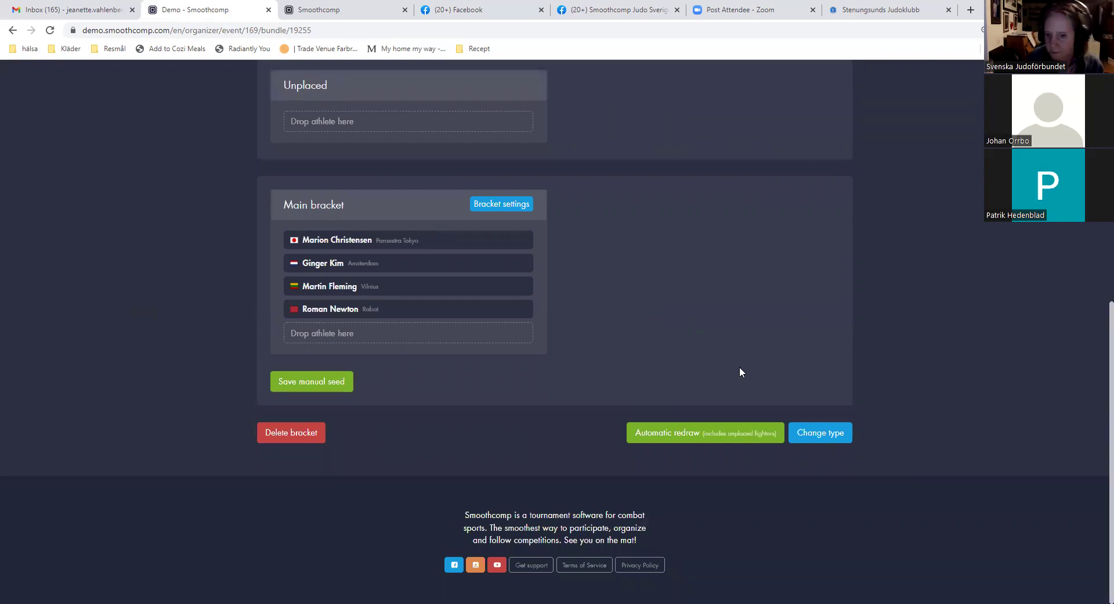
scroll(778, 348, up, 5)
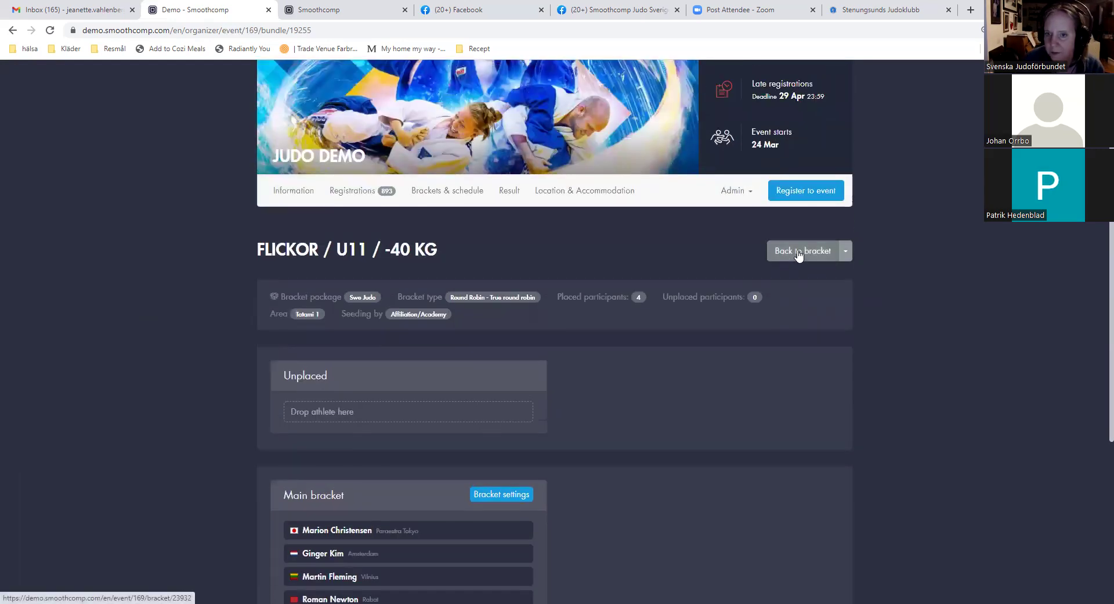
click(799, 251)
scroll(596, 479, down, 6)
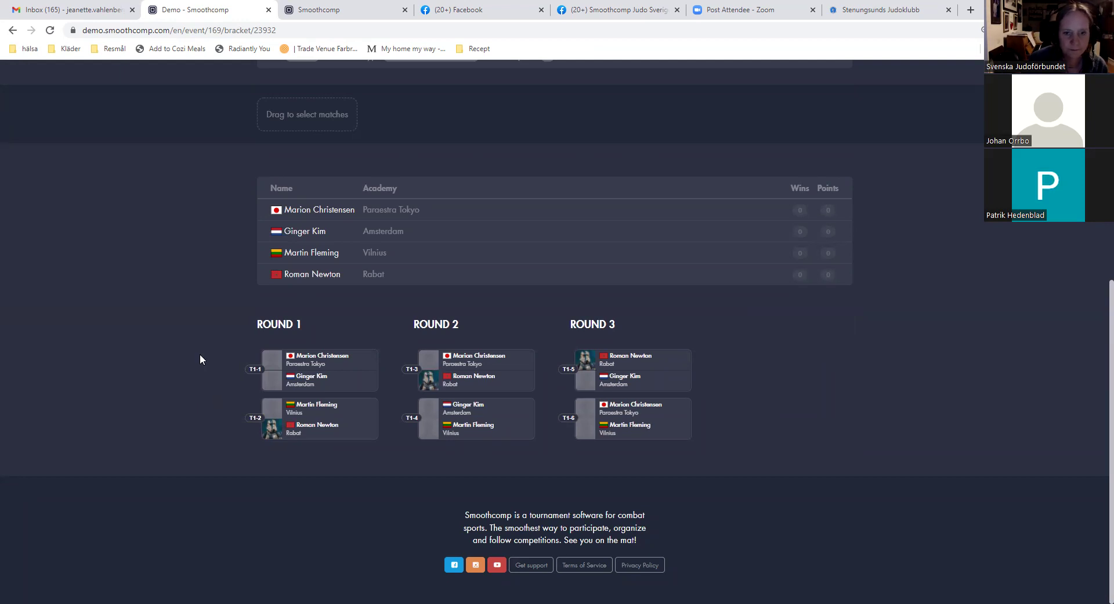
scroll(200, 359, up, 4)
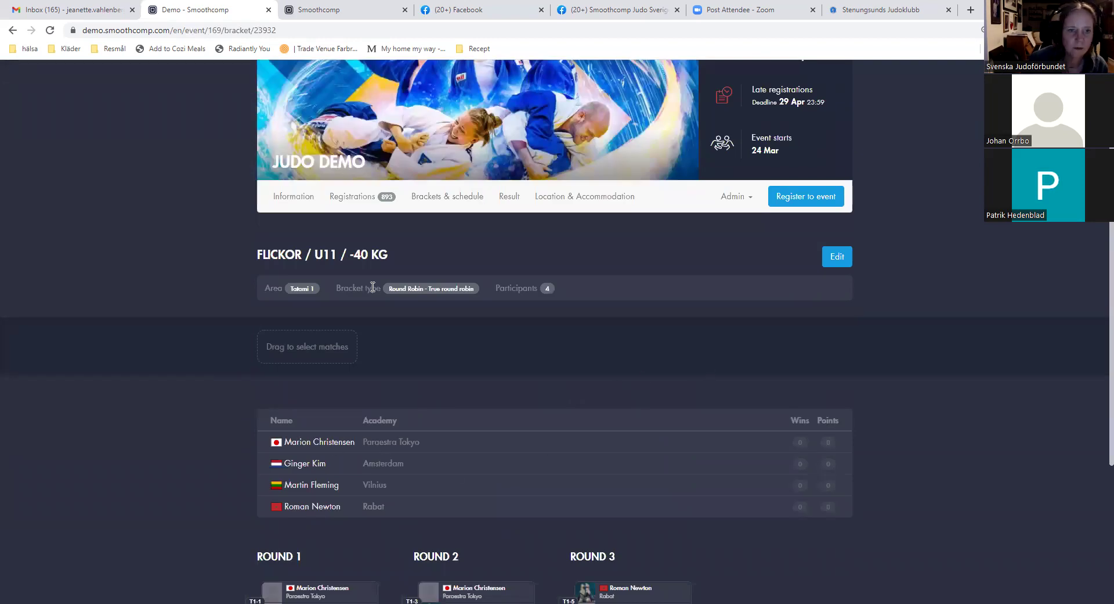
Open the event's registrations and look through the Flickor / U11 groups in the list
click(348, 199)
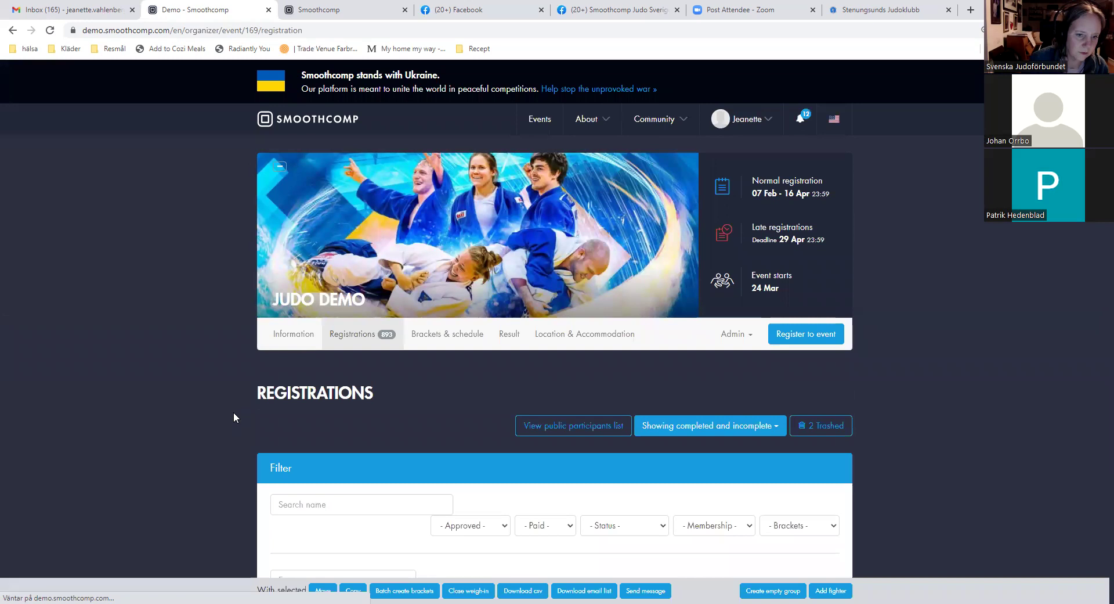
scroll(233, 417, down, 10)
scroll(234, 413, down, 4)
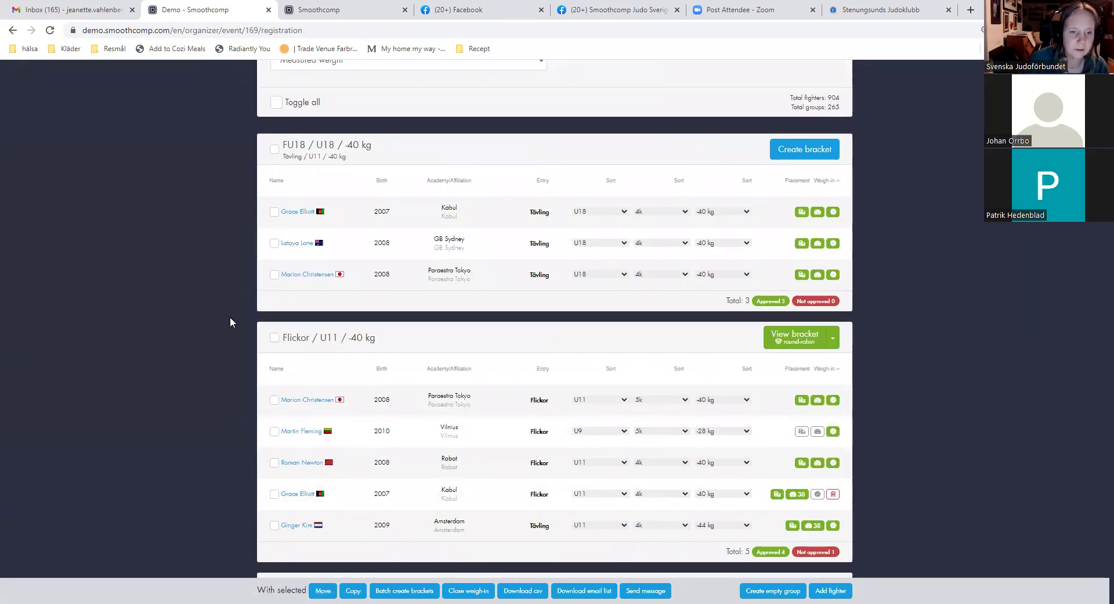
scroll(230, 322, down, 2)
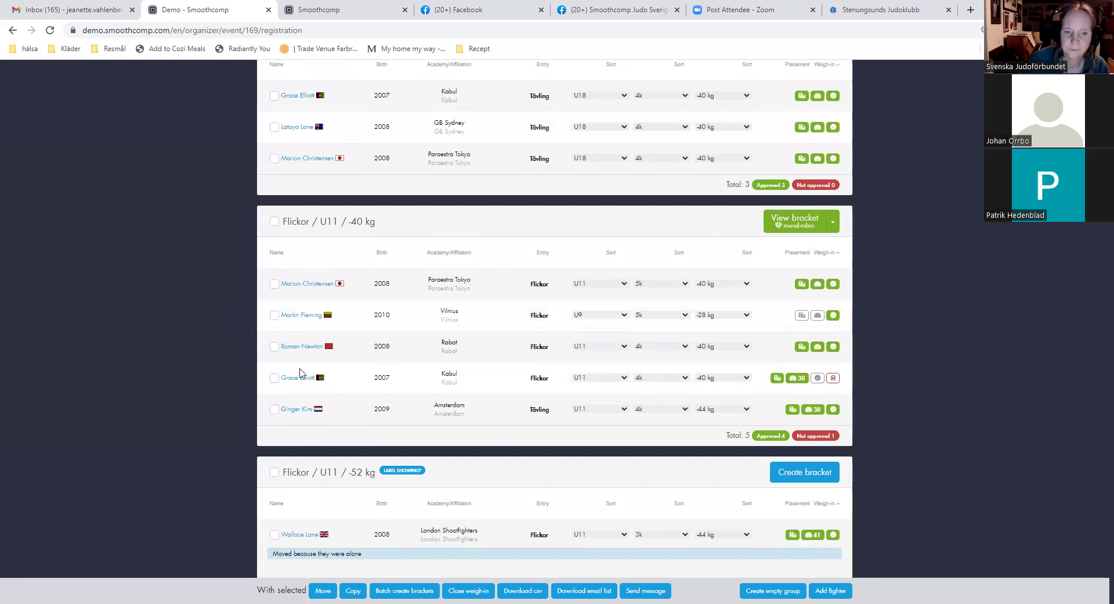
scroll(267, 348, down, 2)
Examine the registration filters, including the available bracket types, and hide the advanced filter options
scroll(237, 322, up, 11)
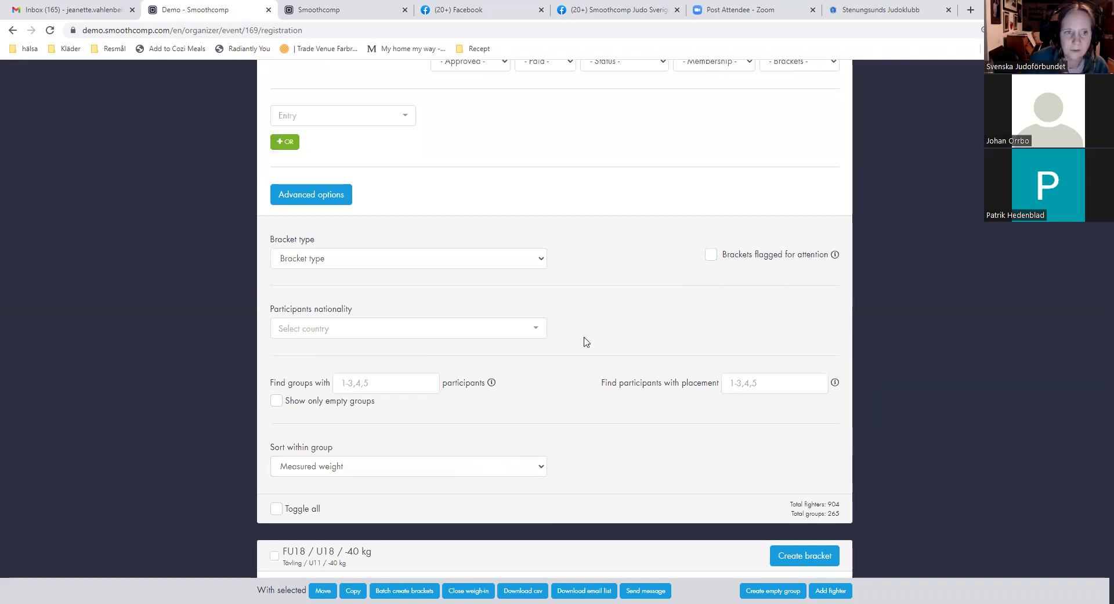
scroll(583, 341, up, 2)
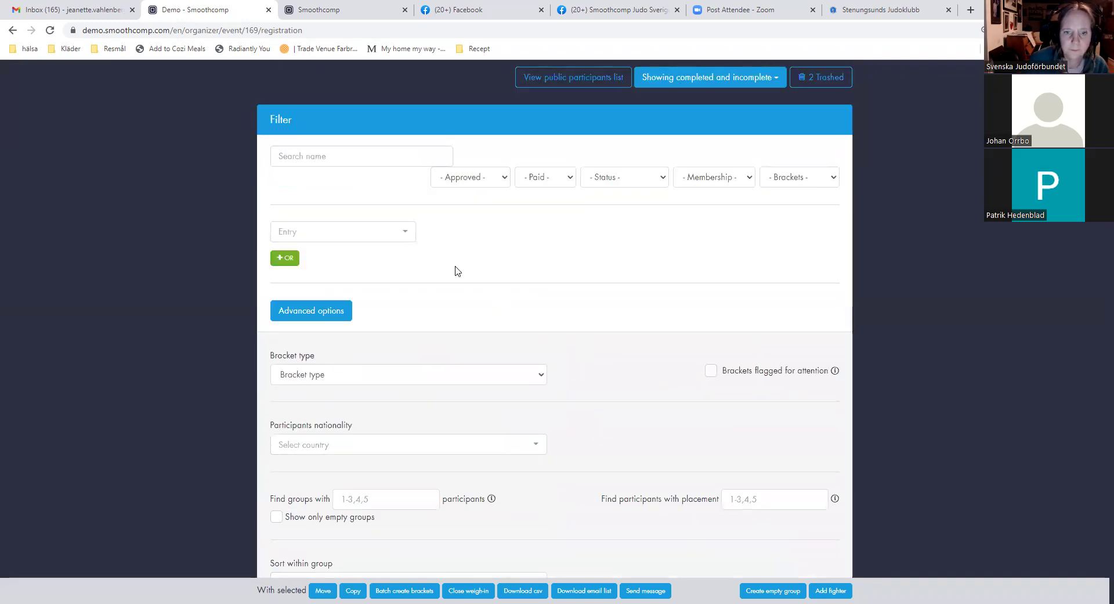
click(540, 378)
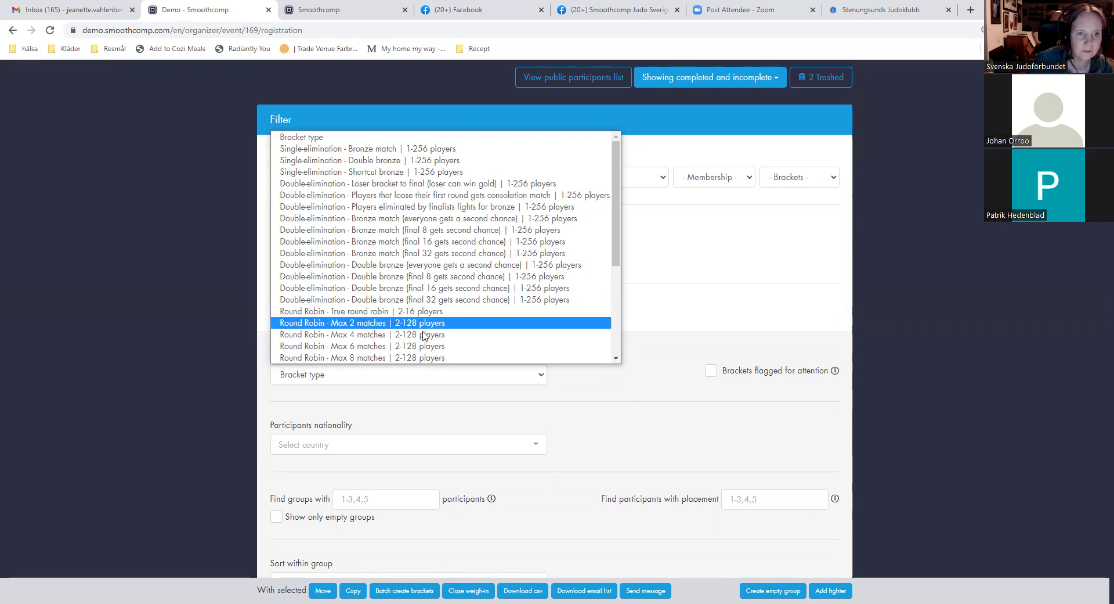
click(601, 409)
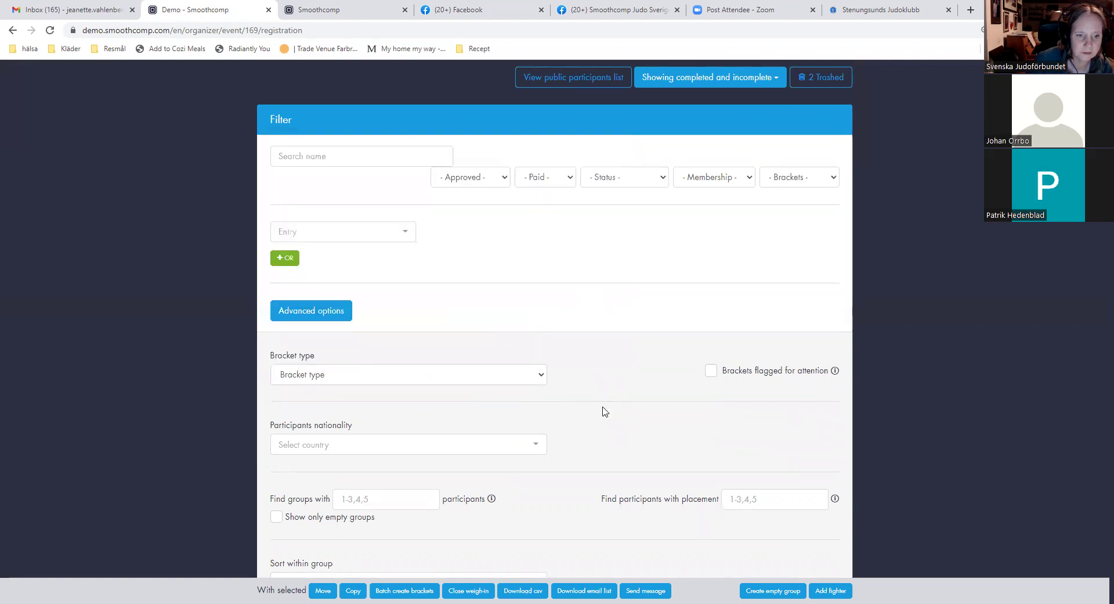
scroll(581, 389, down, 2)
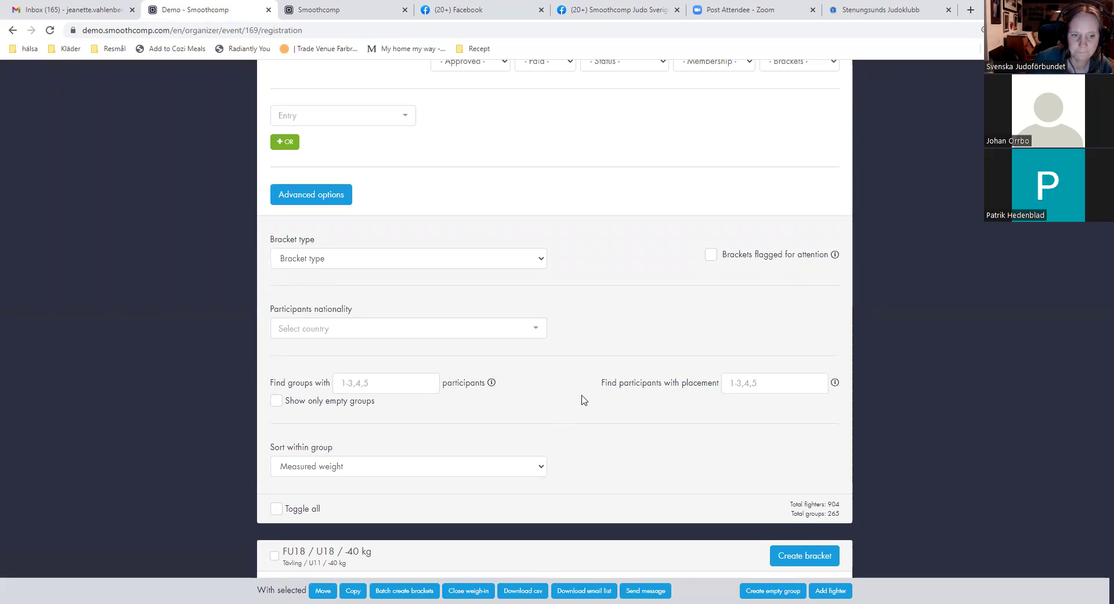
scroll(583, 413, up, 3)
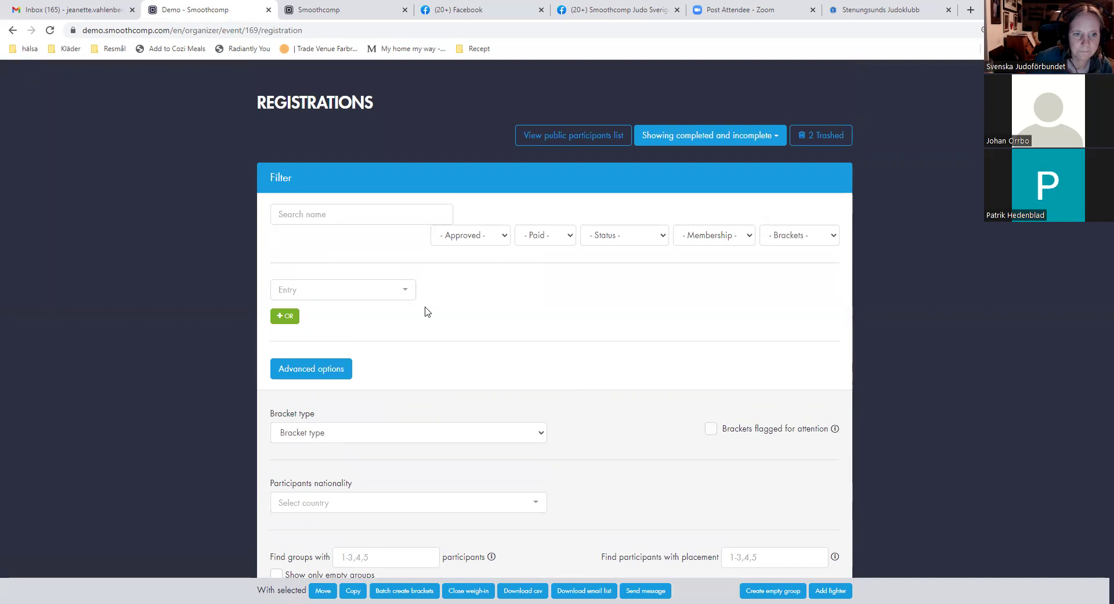
scroll(687, 430, down, 3)
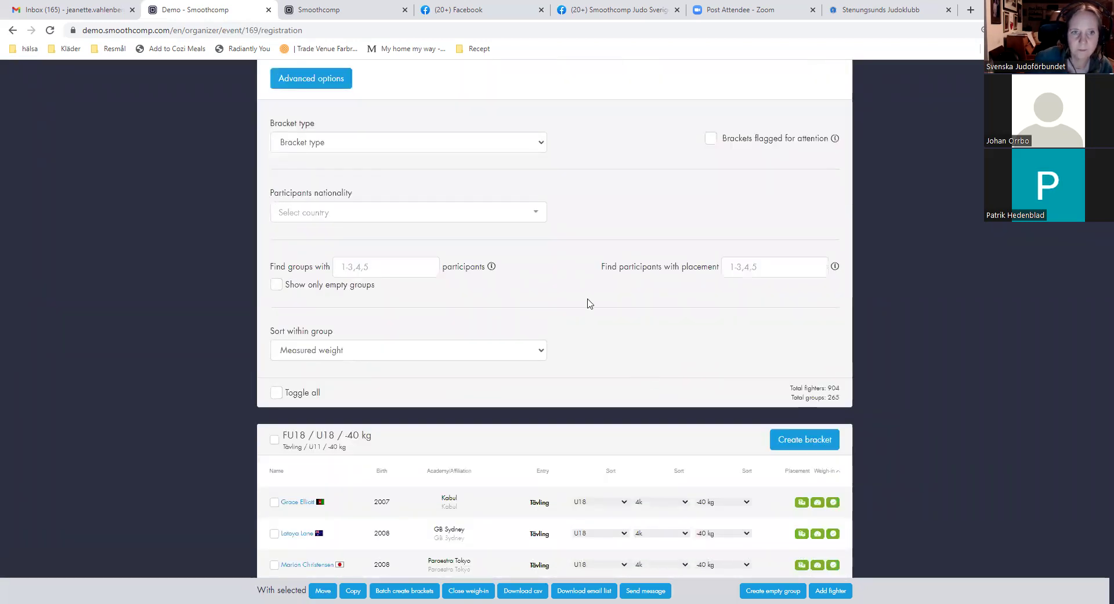
scroll(339, 241, up, 3)
click(332, 253)
Create a bracket for the Flickor / U11 / -52 kg group with the Swe Judo package, keeping its default settings
scroll(574, 348, down, 7)
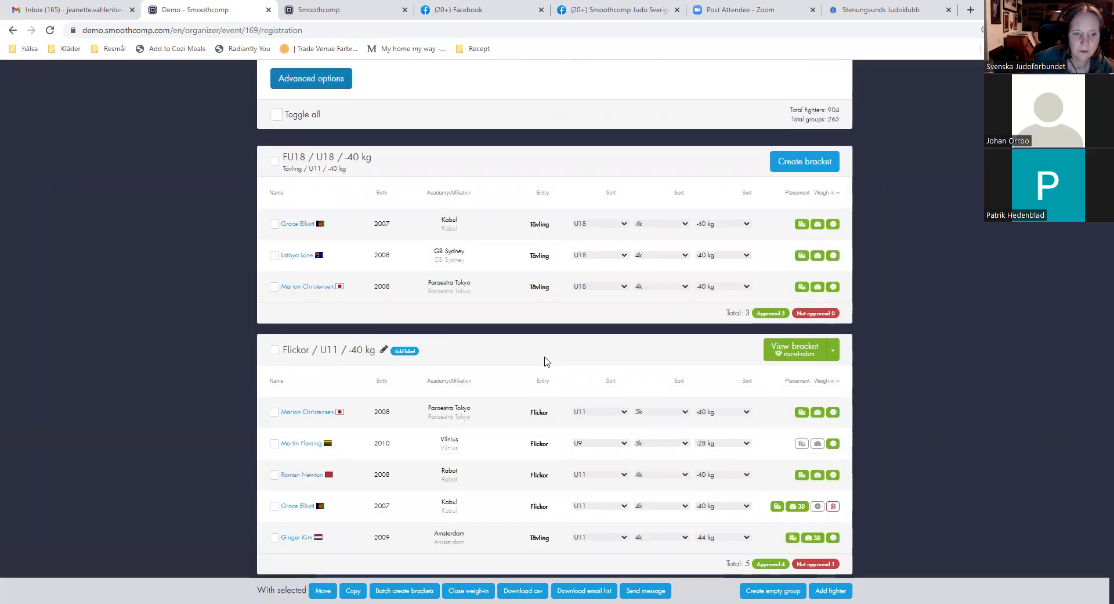
scroll(580, 339, down, 2)
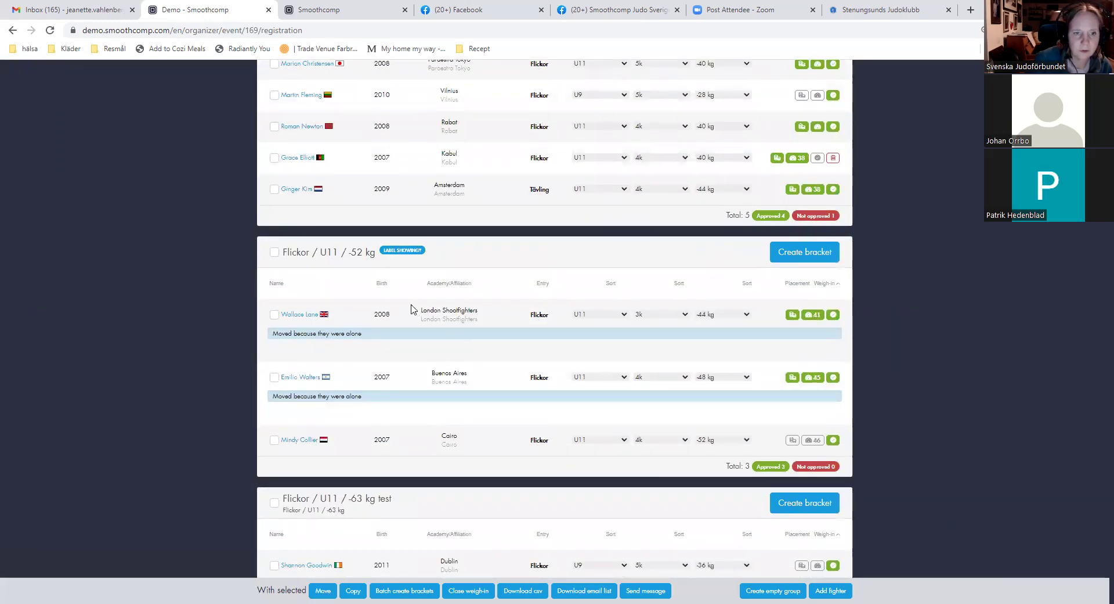
click(804, 256)
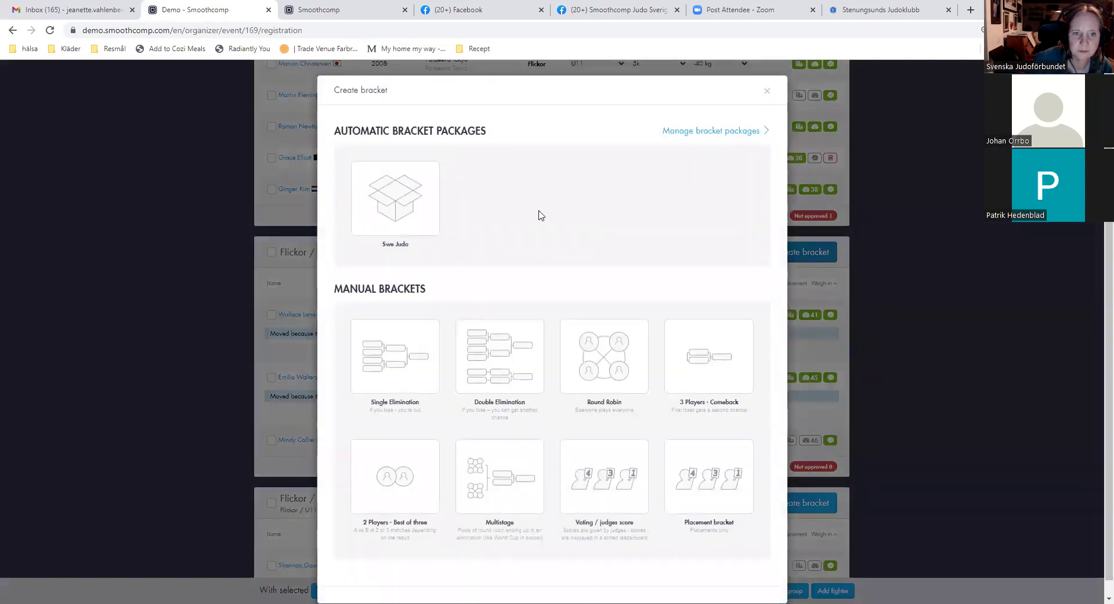
click(405, 219)
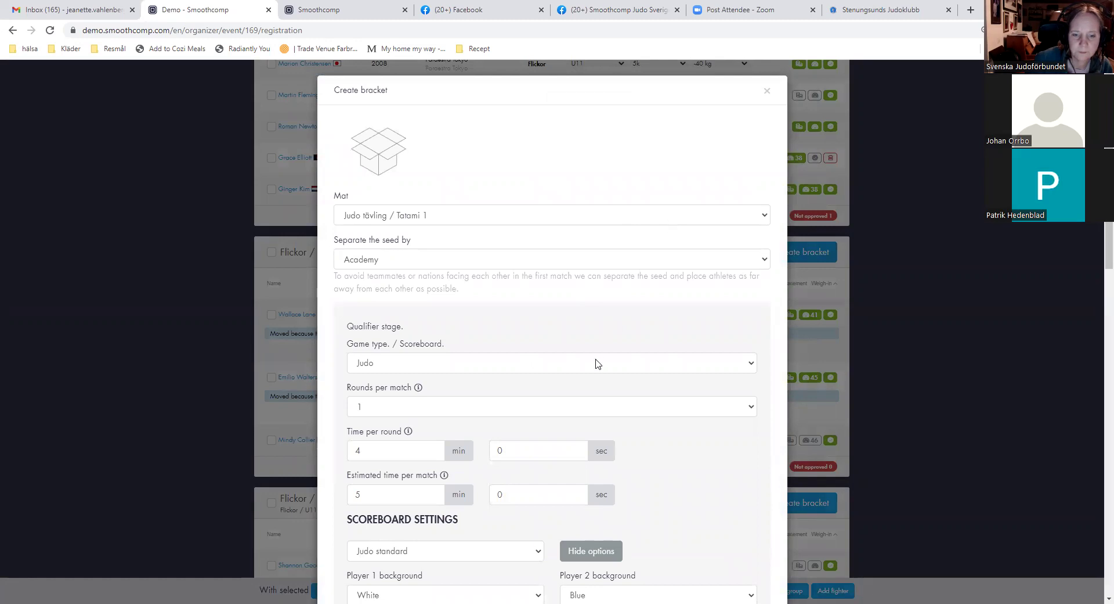
scroll(596, 364, down, 6)
scroll(596, 364, down, 9)
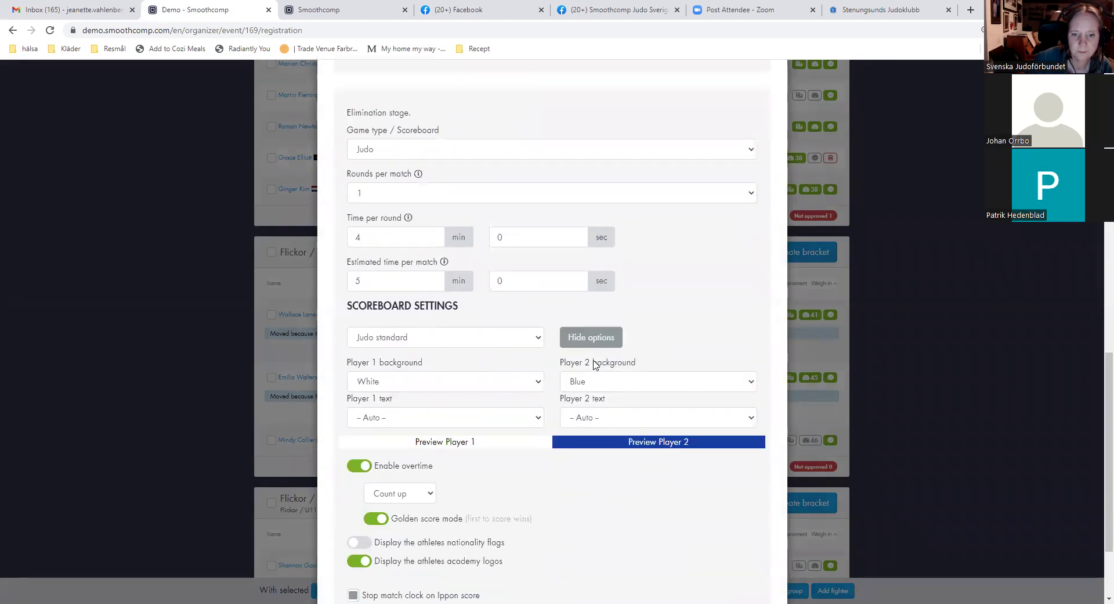
click(725, 561)
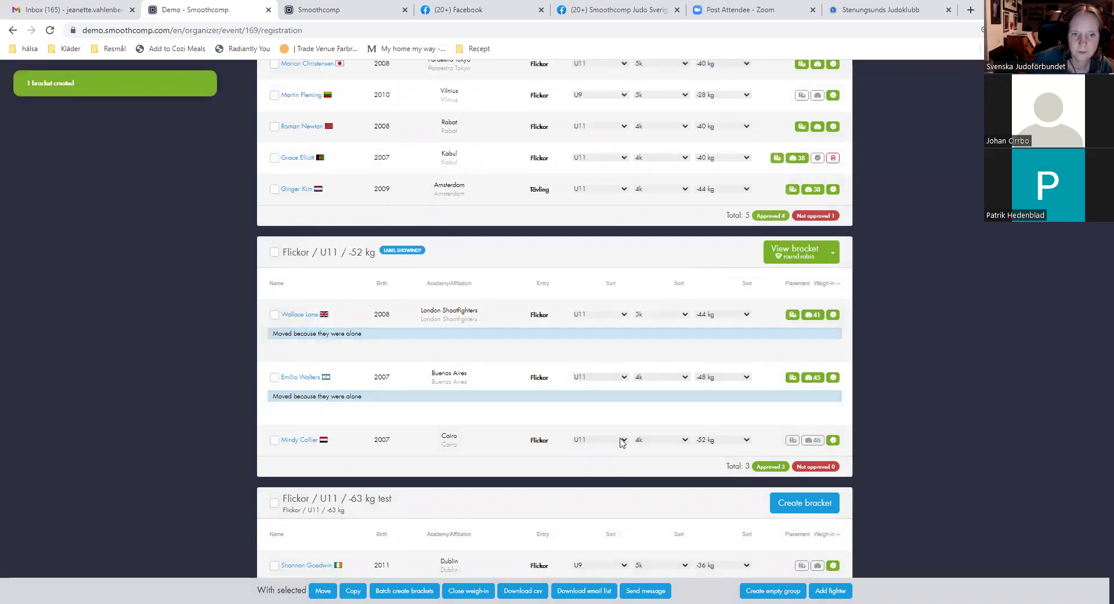
scroll(600, 437, up, 3)
scroll(646, 533, down, 1)
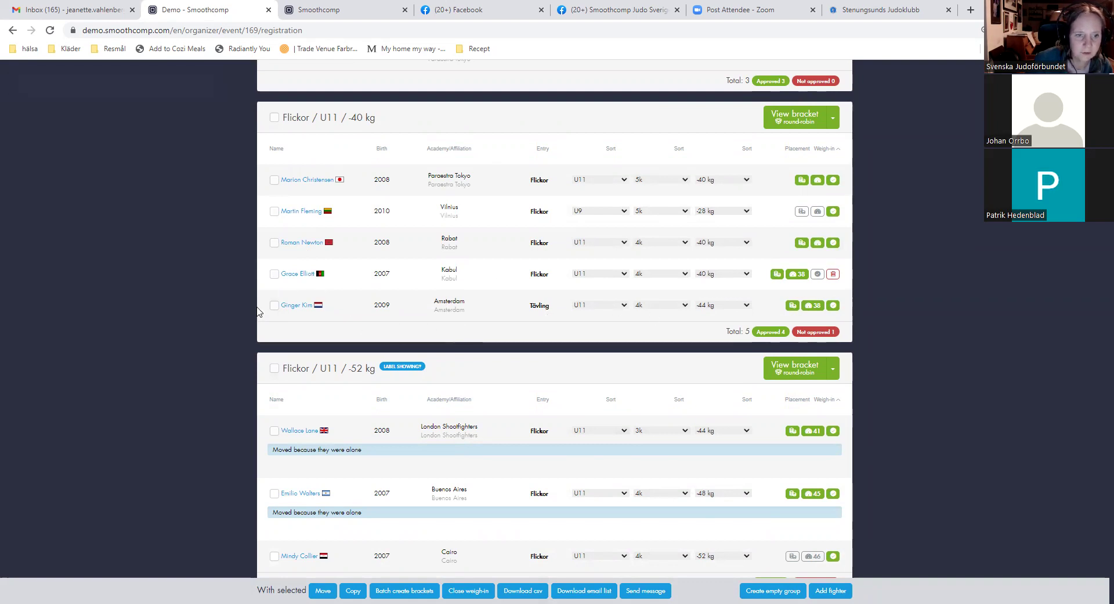
Move the Amsterdam fighter from Flickor / U11 / -40 kg to Flickor / U11 / -52 kg, keeping seeds and using the first available spot
click(275, 305)
click(325, 590)
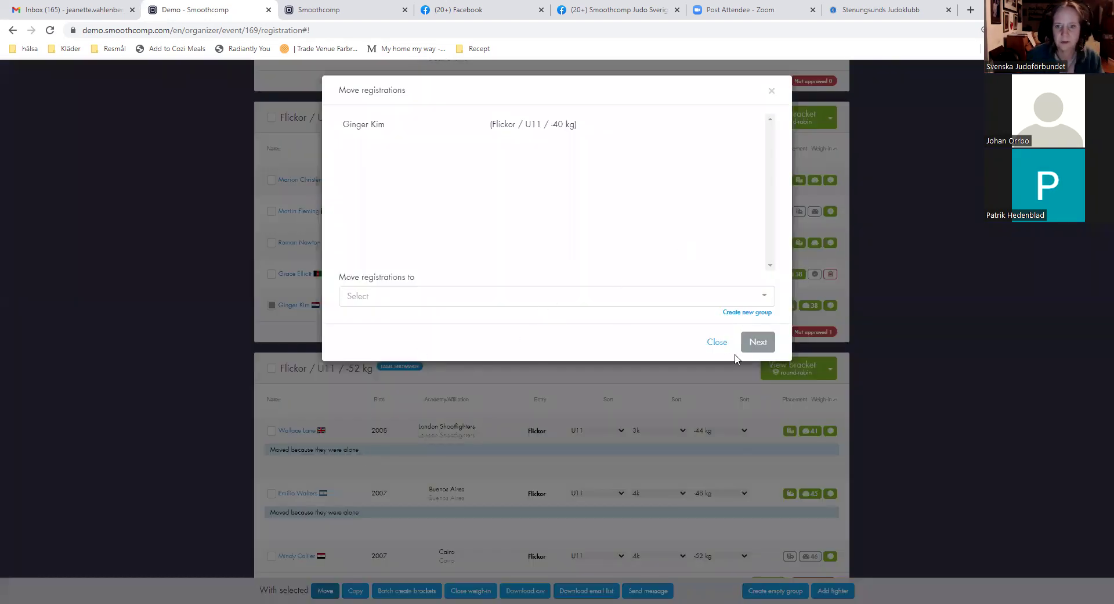
click(720, 343)
drag(374, 368, 285, 369)
key(ctrl+c)
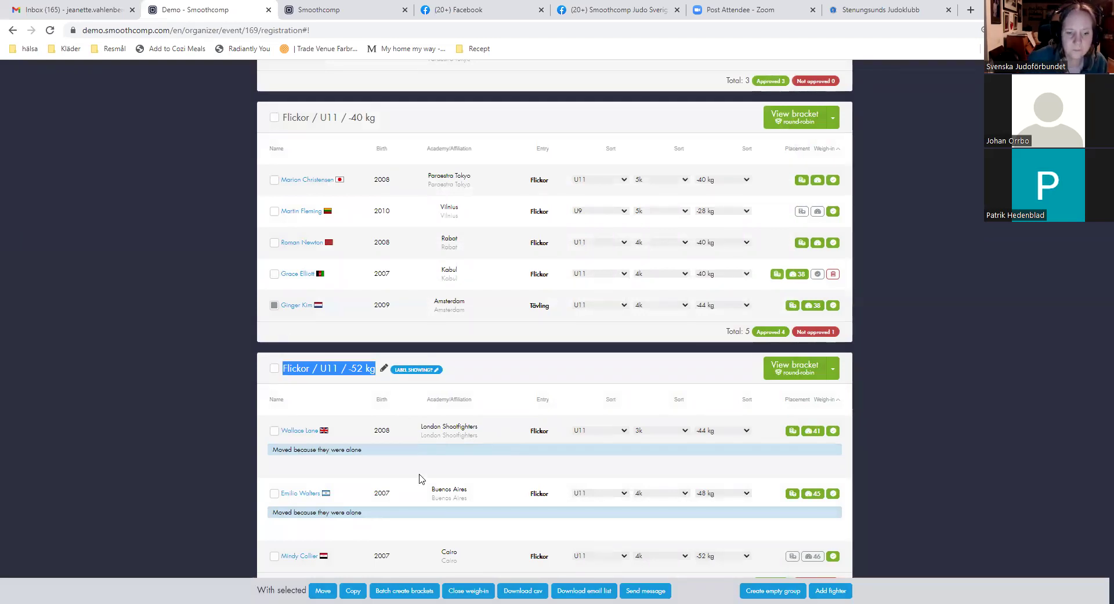
click(321, 591)
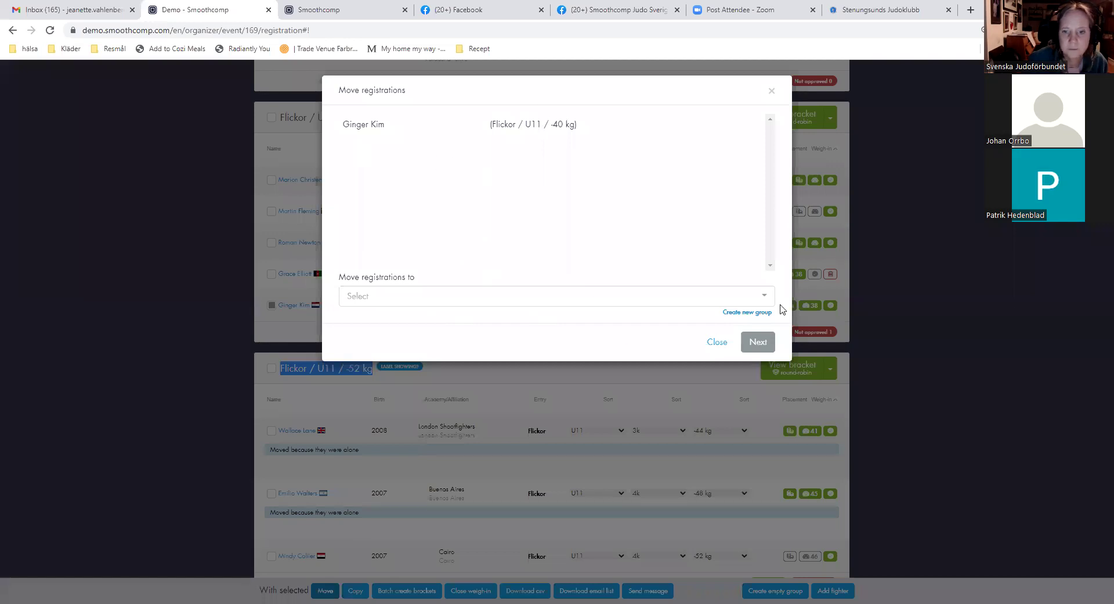
click(633, 294)
key(ctrl+v)
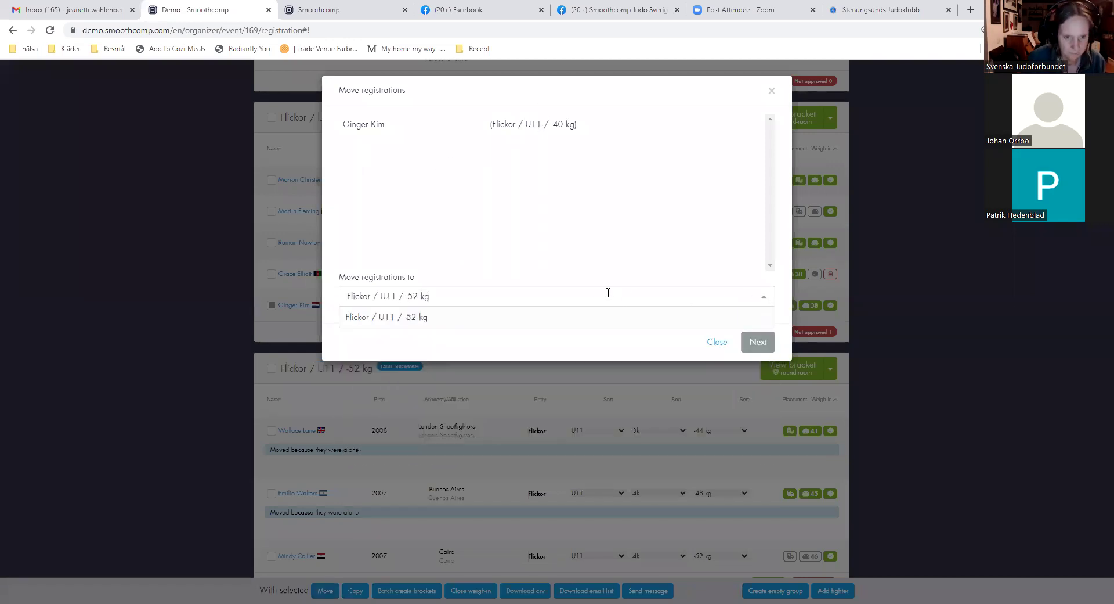
key(Return)
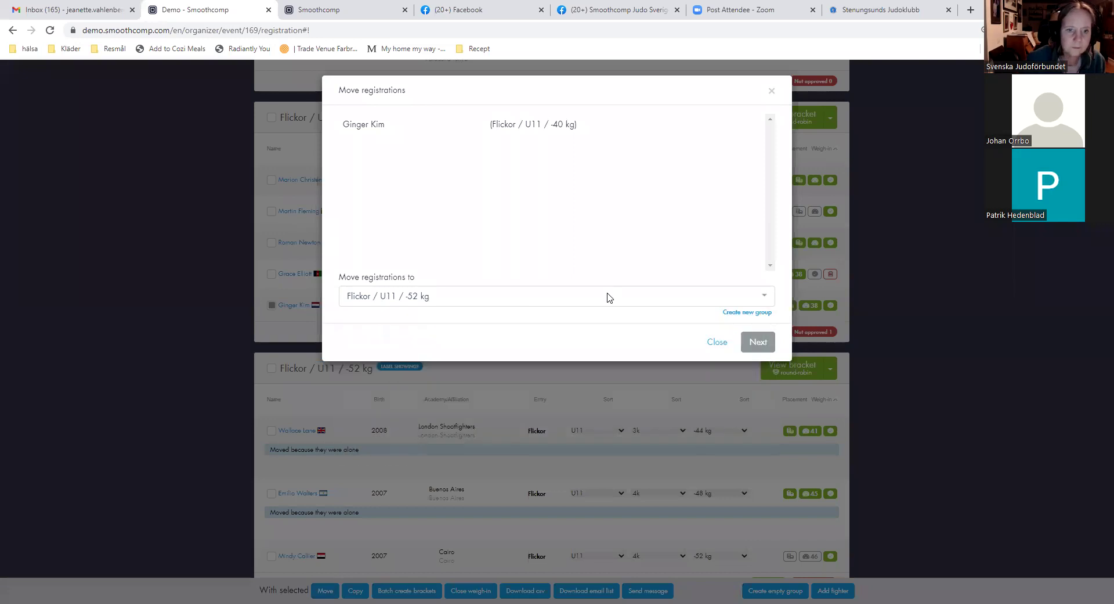
click(757, 342)
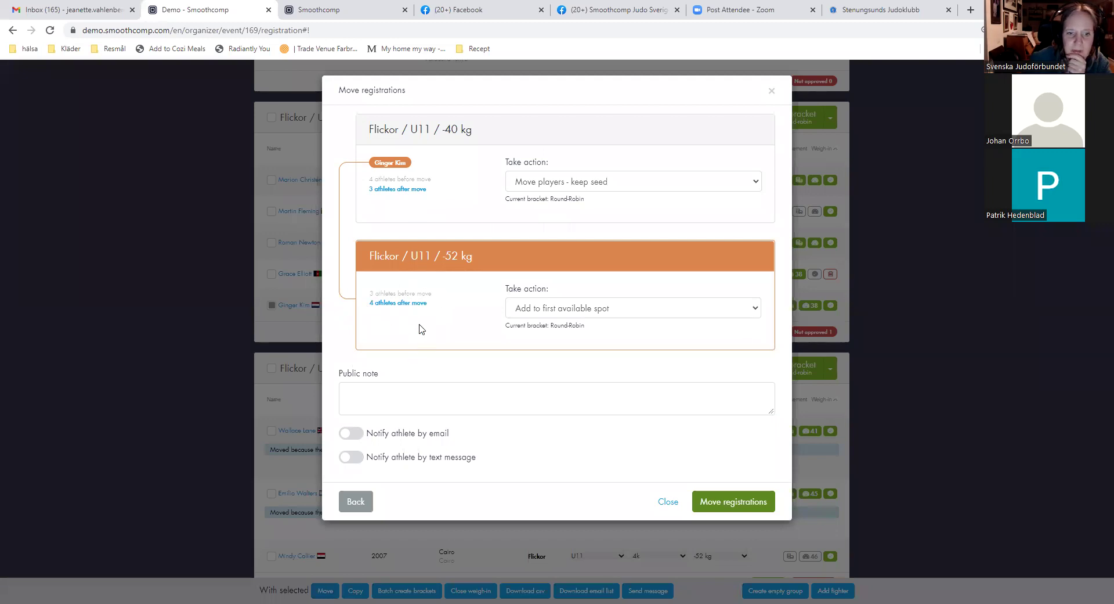
click(720, 500)
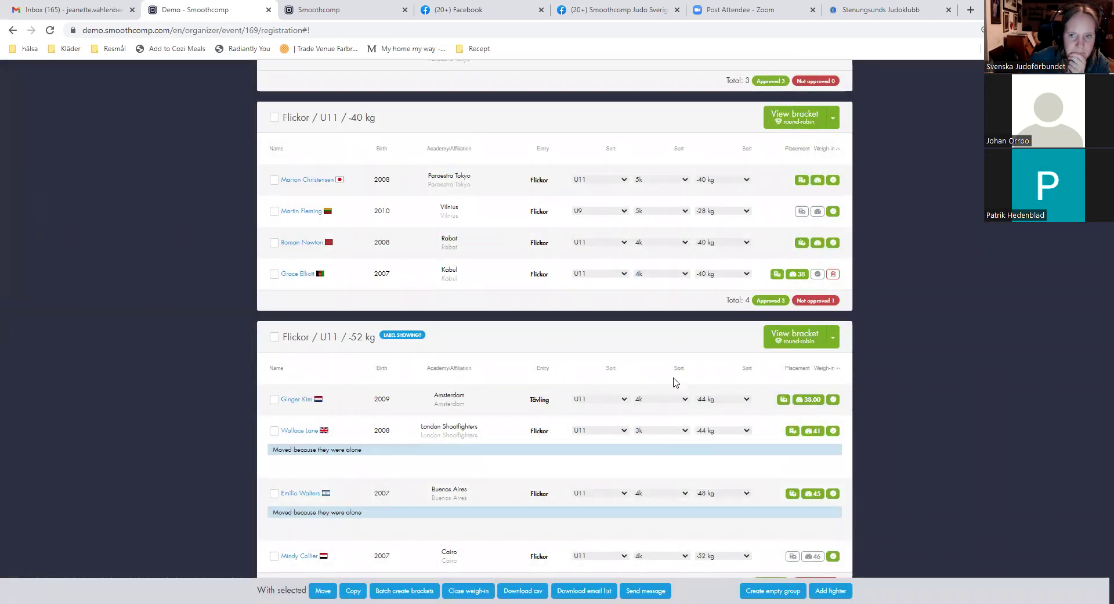
Open the Flickor / U11 / -52 kg bracket and examine its fighter list and match rounds
scroll(673, 380, down, 2)
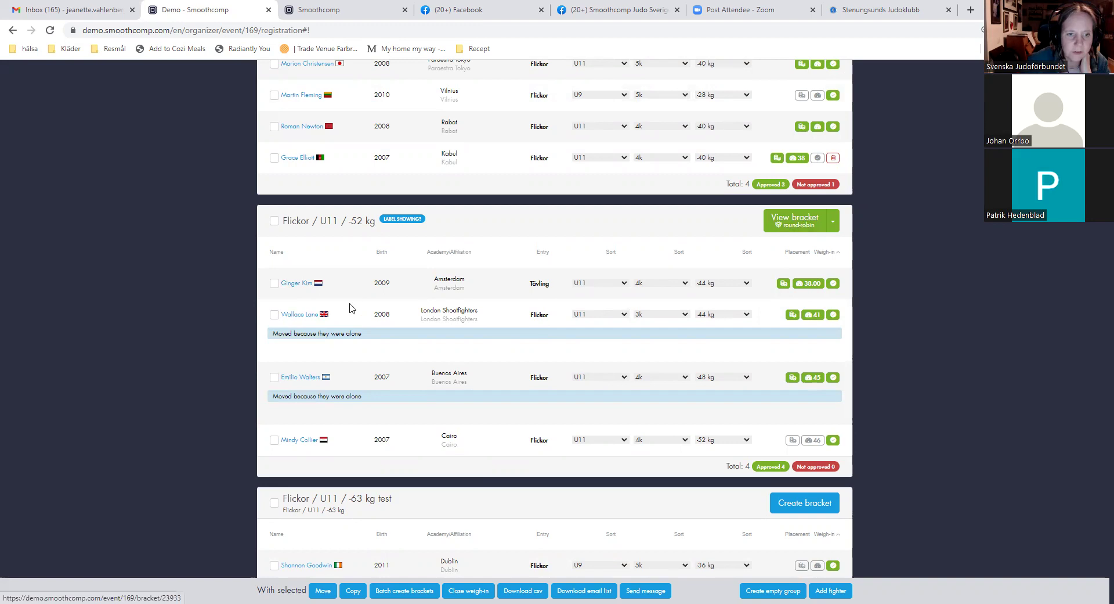
click(798, 225)
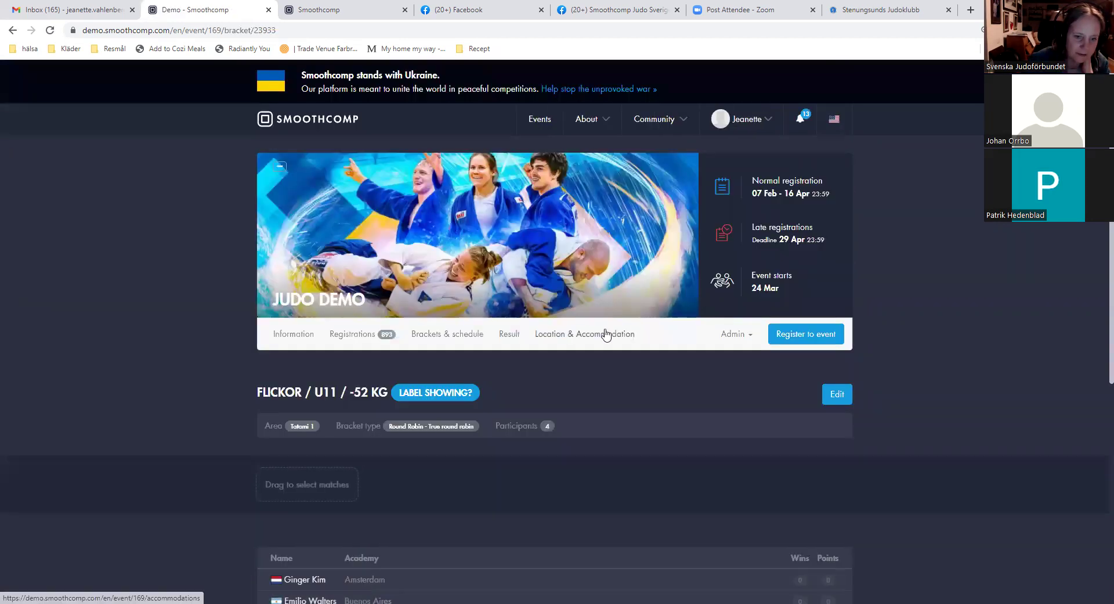
scroll(603, 336, down, 6)
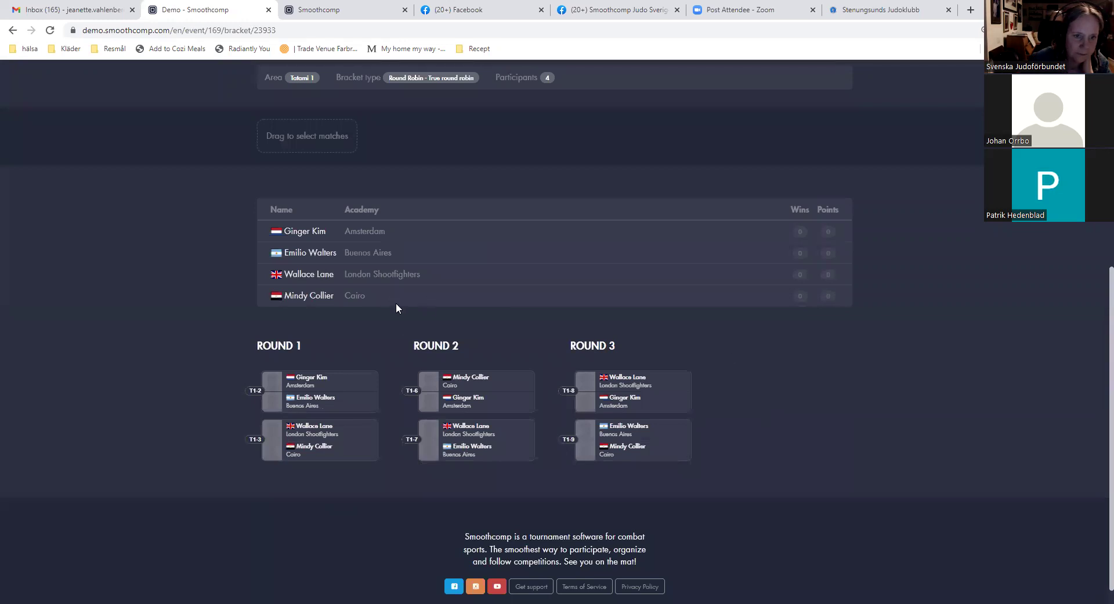
click(326, 401)
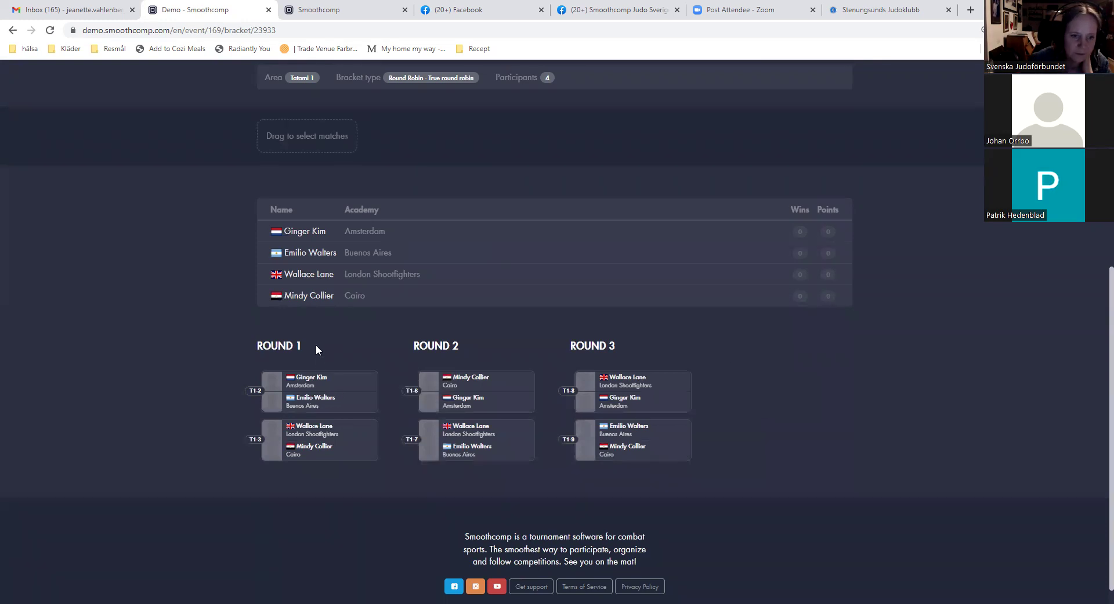
mouse_move(326, 375)
scroll(734, 365, up, 5)
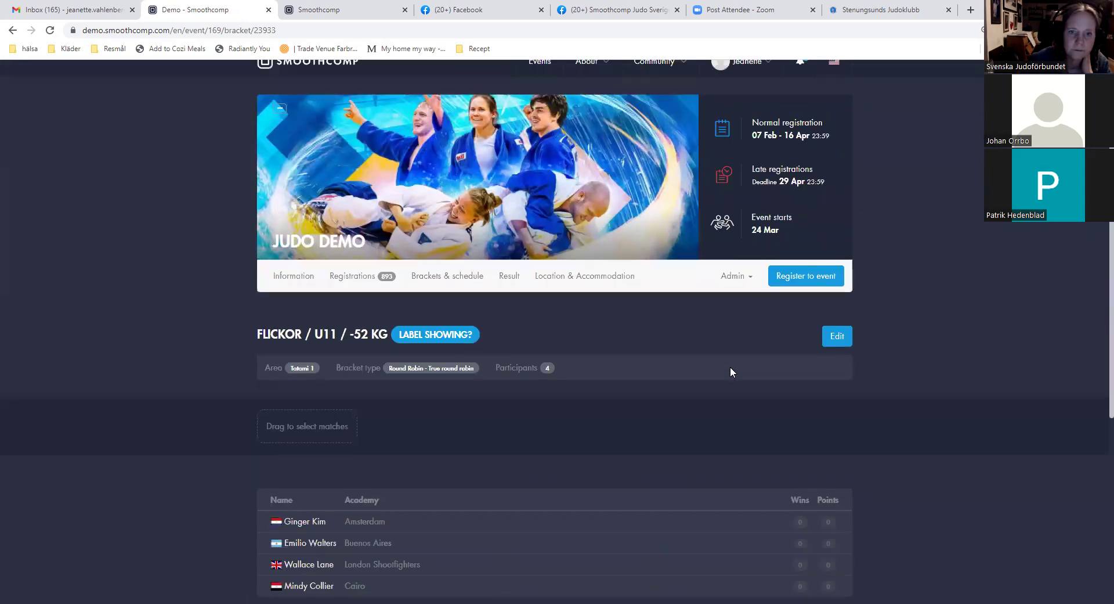
Return to the registrations, open the Flickor / U11 / -40 kg bracket and examine its participants and rounds
click(13, 32)
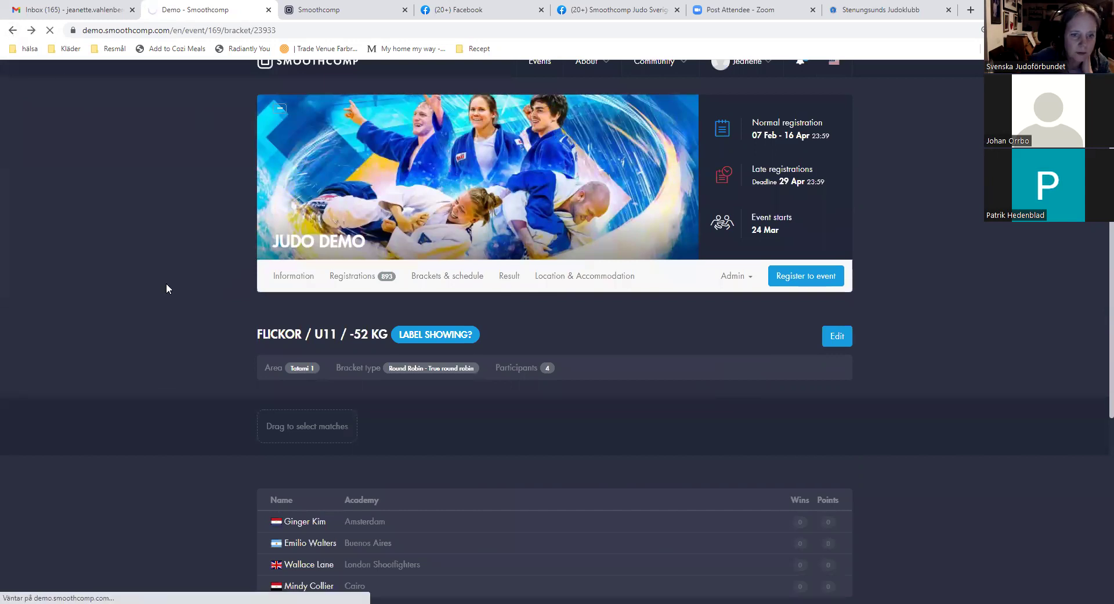
click(359, 277)
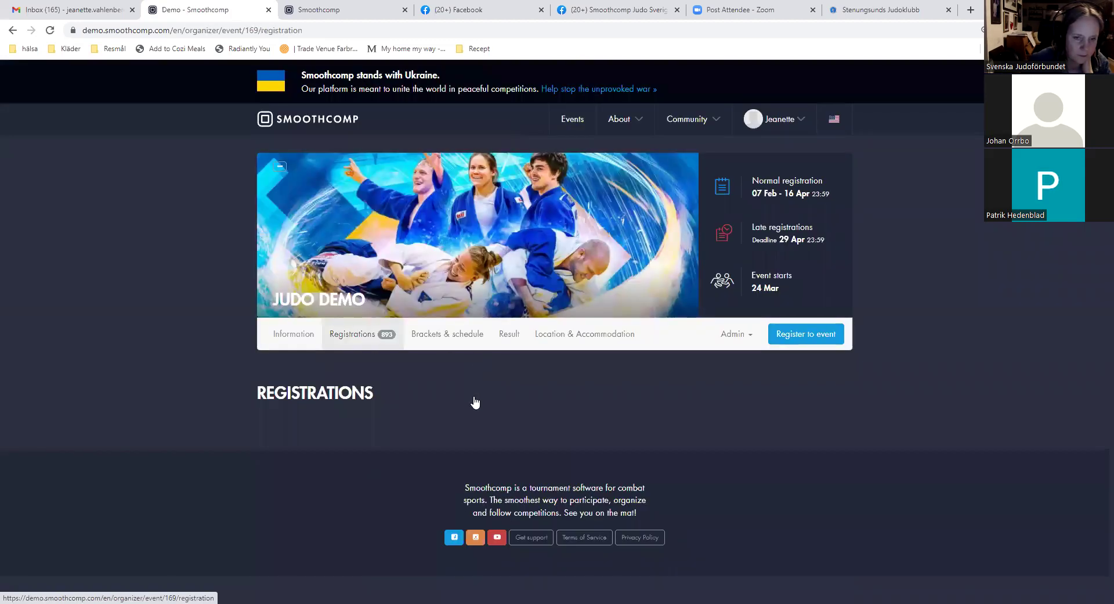
scroll(475, 396, down, 5)
scroll(475, 396, down, 2)
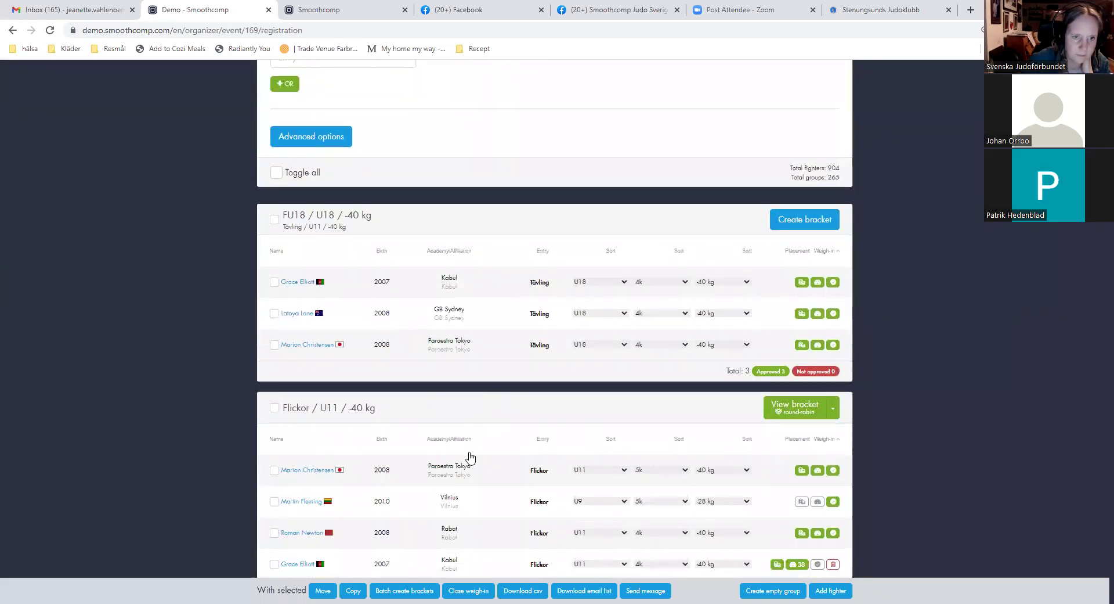
scroll(397, 329, down, 4)
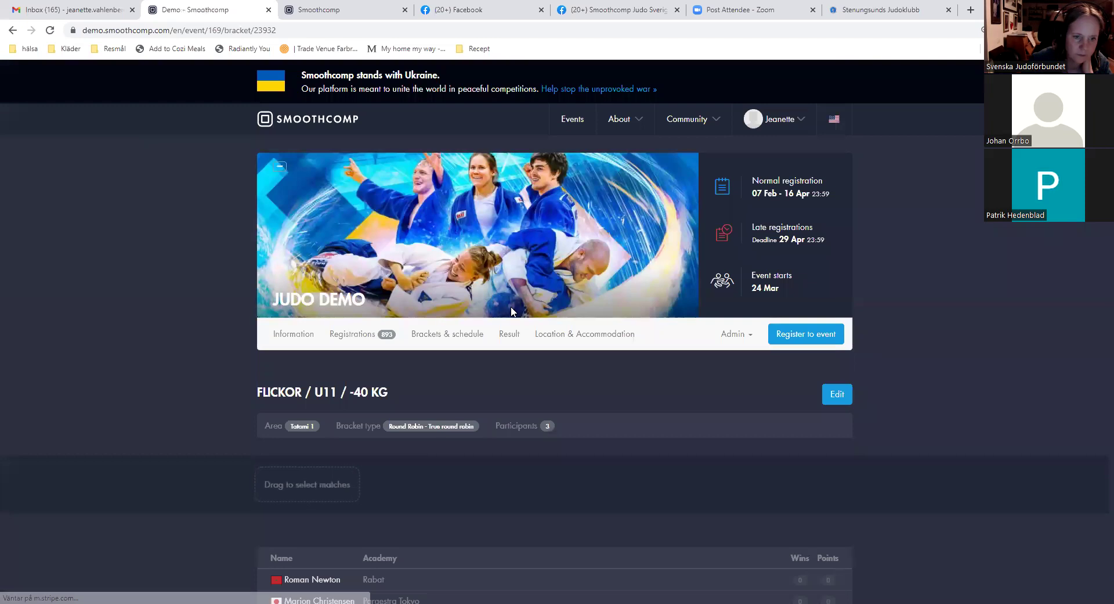
scroll(511, 308, down, 5)
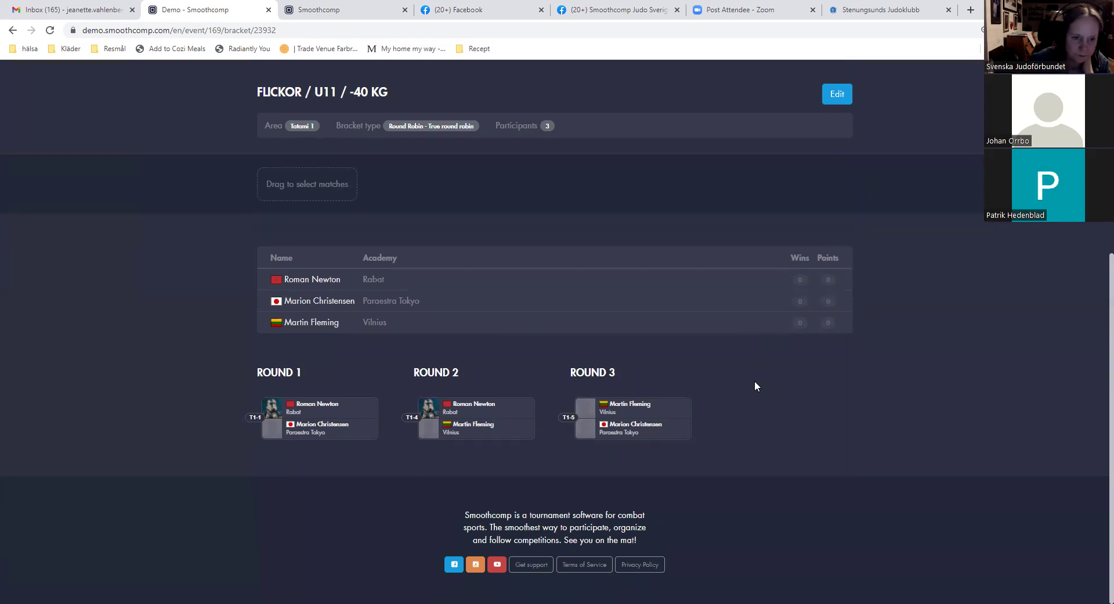
scroll(754, 381, up, 4)
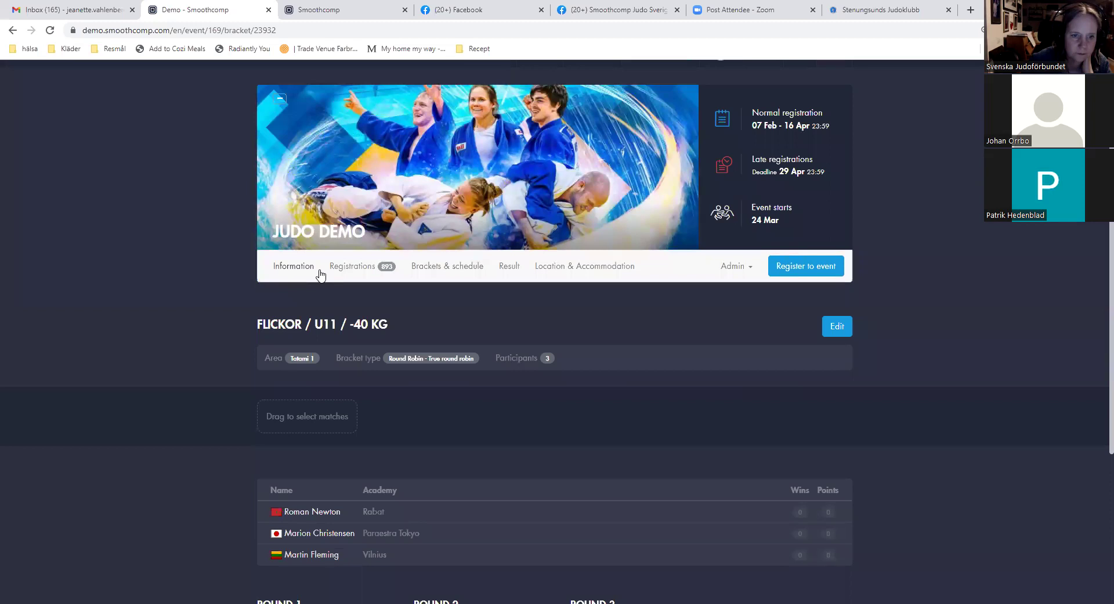
Go back to the event's registrations and look through the Flickor / U11 weight groups
click(361, 267)
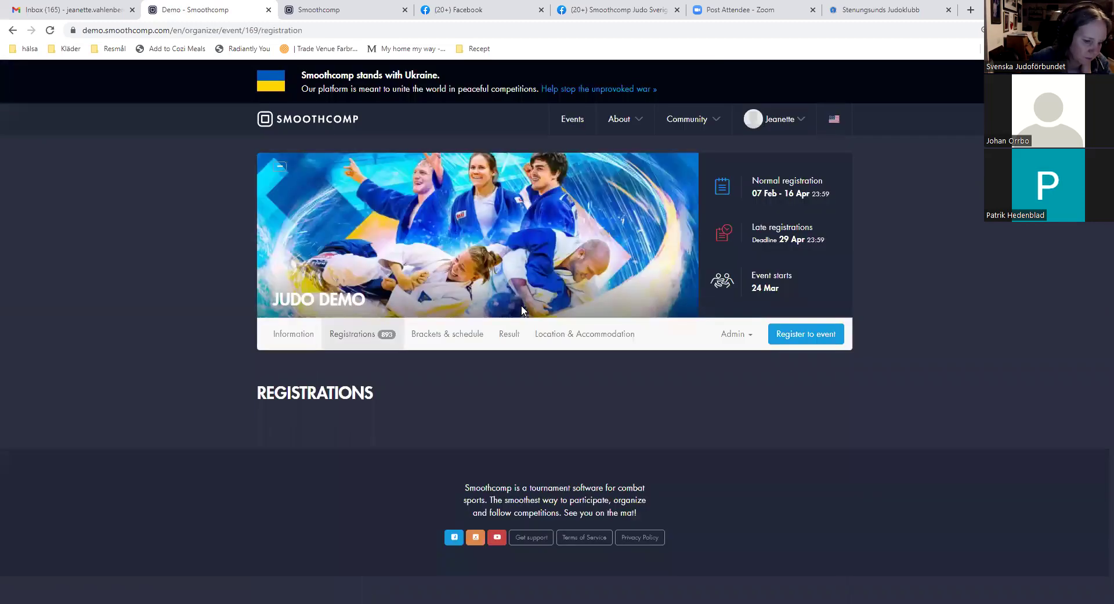
scroll(481, 310, down, 3)
scroll(270, 329, down, 9)
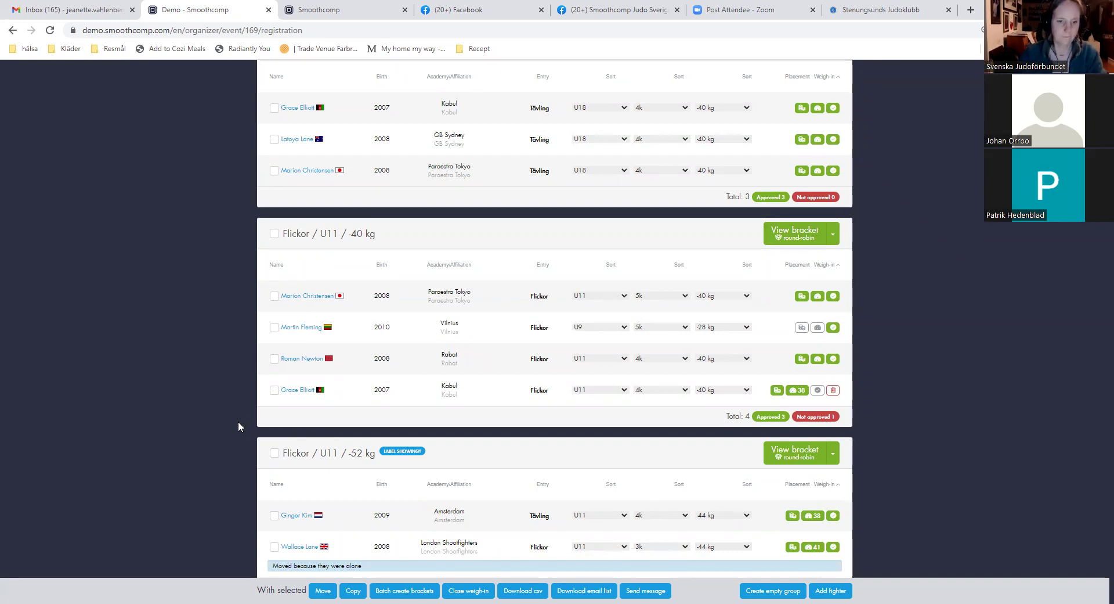
scroll(235, 425, down, 4)
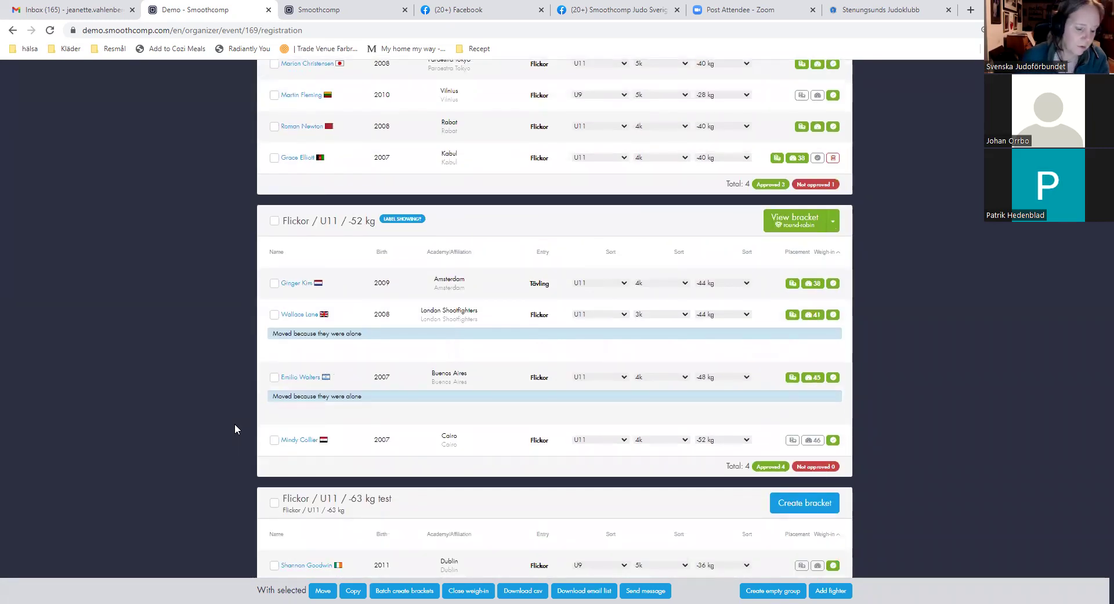
scroll(235, 429, down, 2)
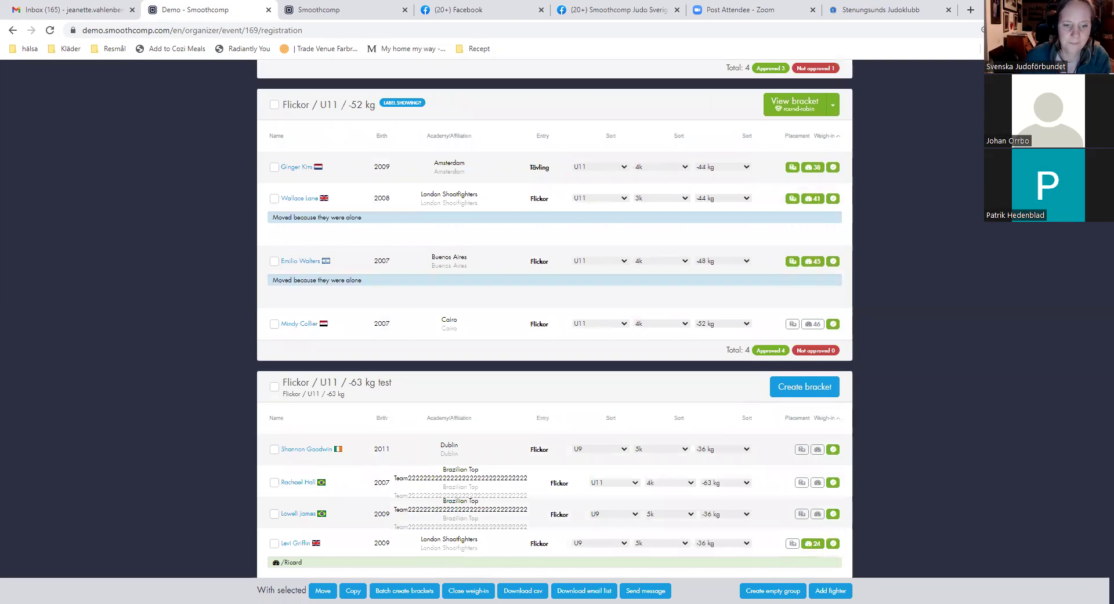
Filter the registrations by the entry Flickor and check the filtered list
scroll(409, 401, up, 12)
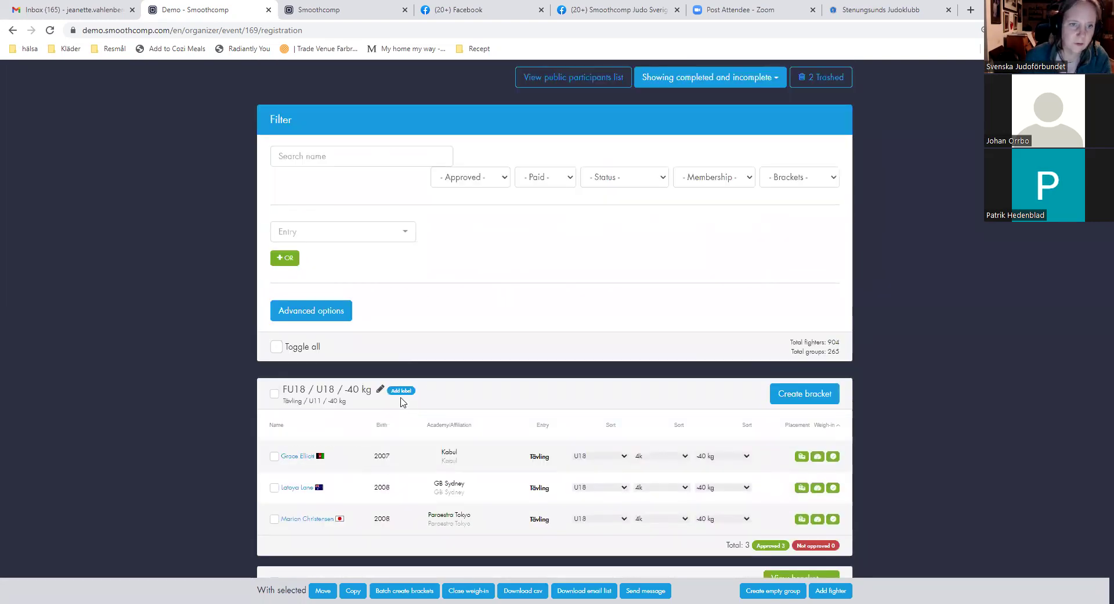
click(406, 235)
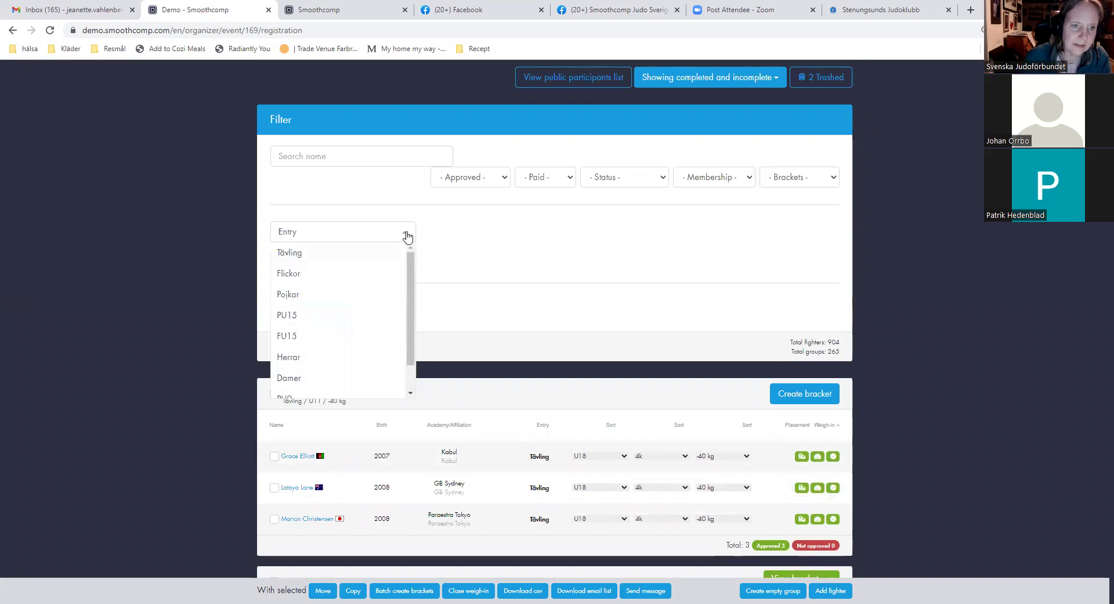
mouse_move(412, 274)
mouse_down()
mouse_move(414, 291)
mouse_move(414, 279)
mouse_up()
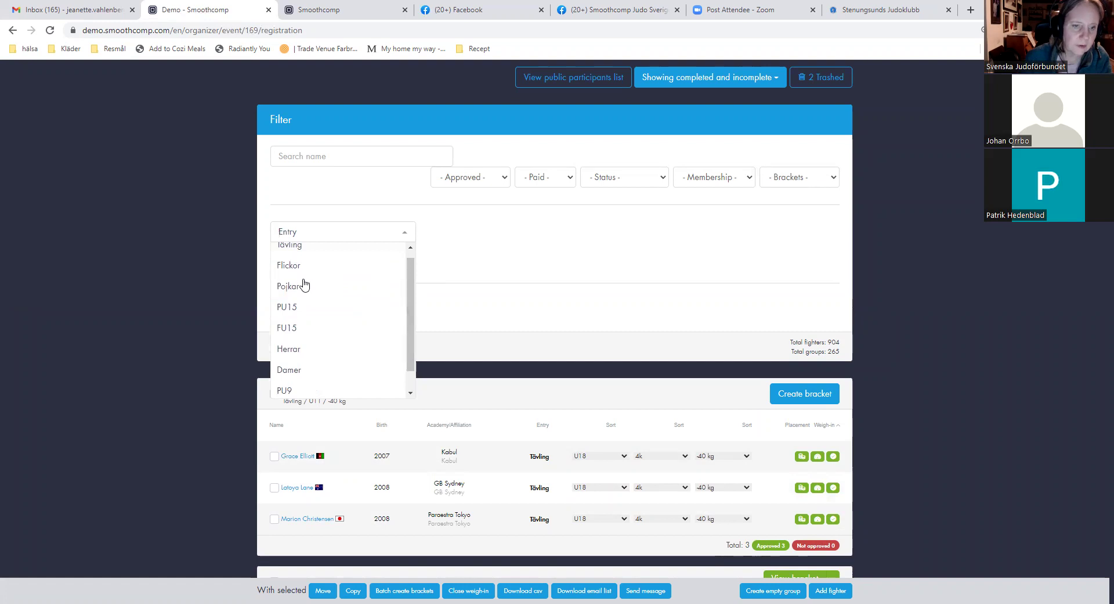
click(293, 266)
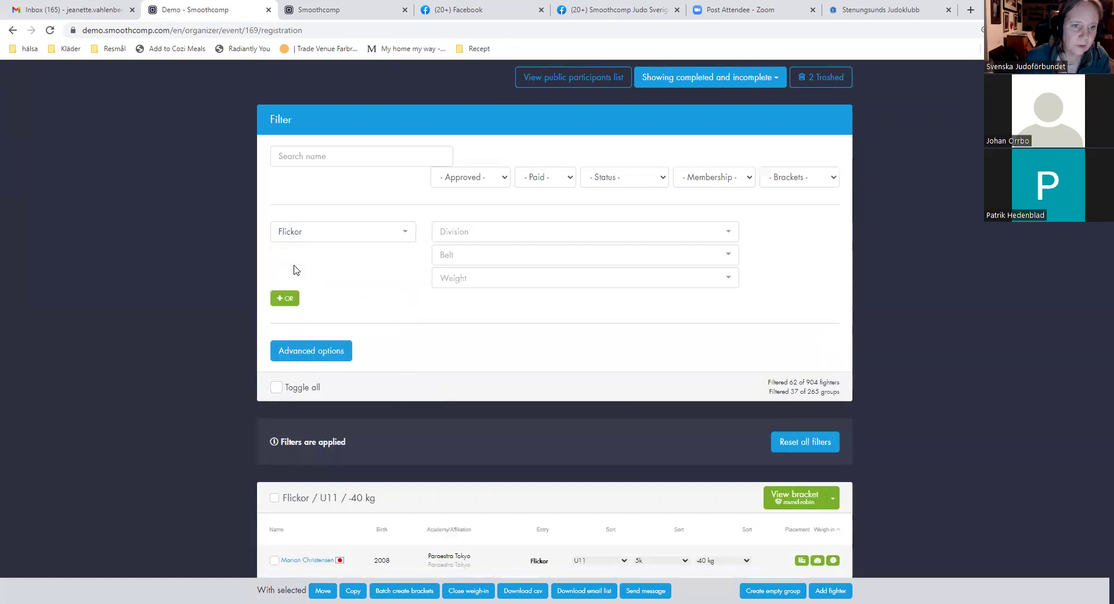
scroll(405, 302, down, 2)
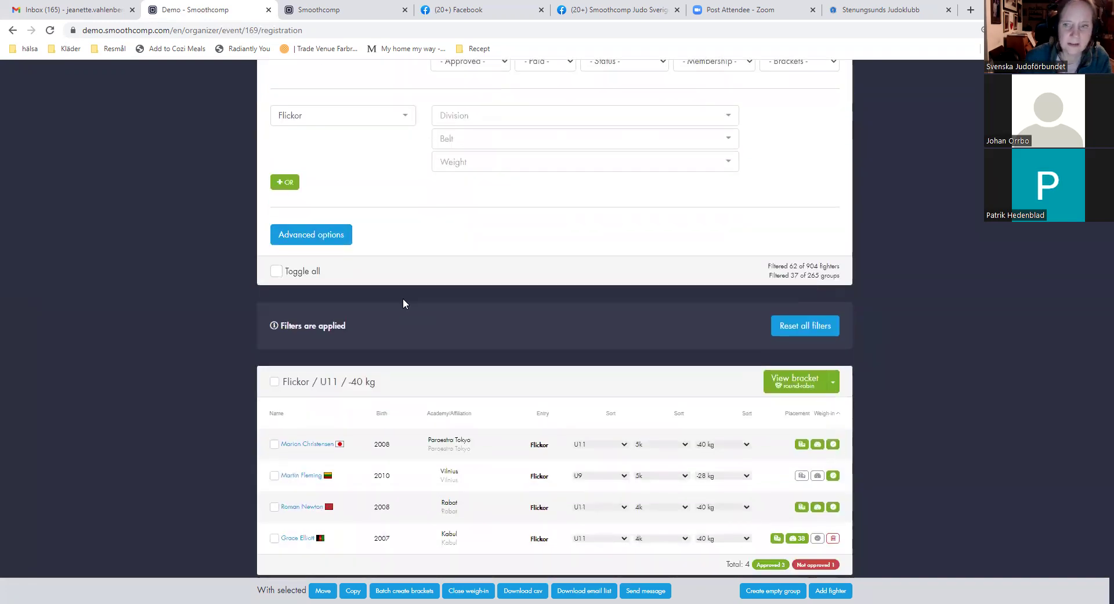
scroll(411, 278, up, 2)
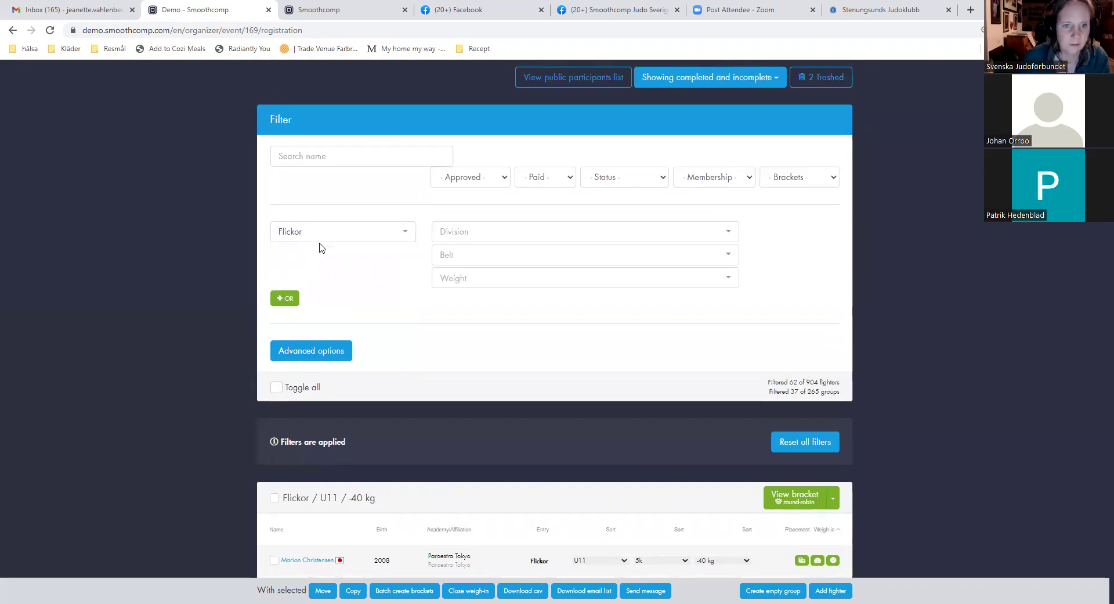
Narrow the Flickor filter to the U9 division and review the matching fighters and groups
click(728, 230)
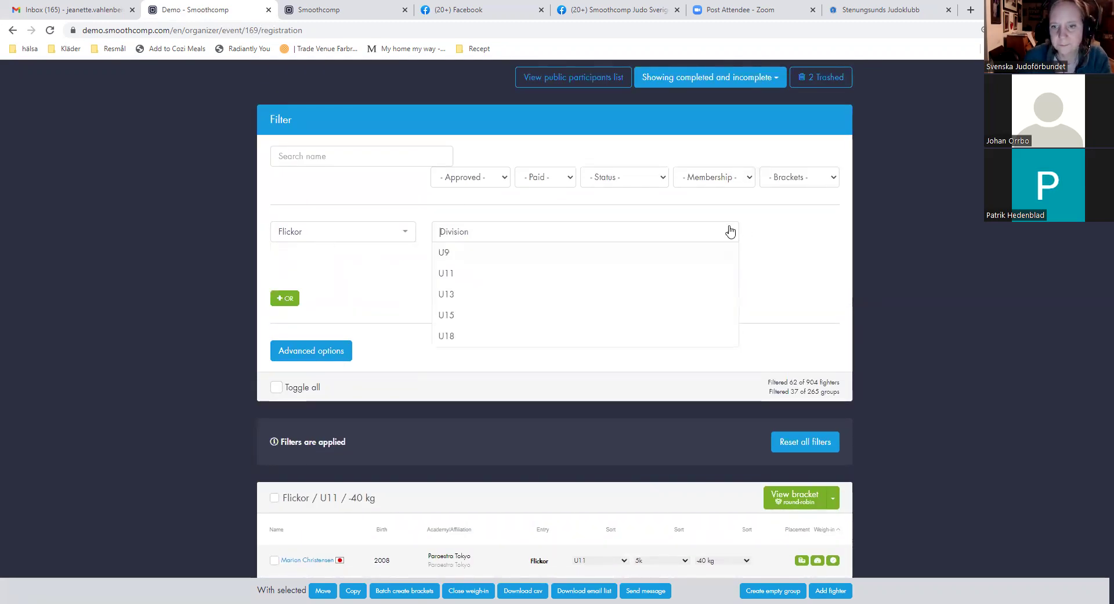
click(812, 355)
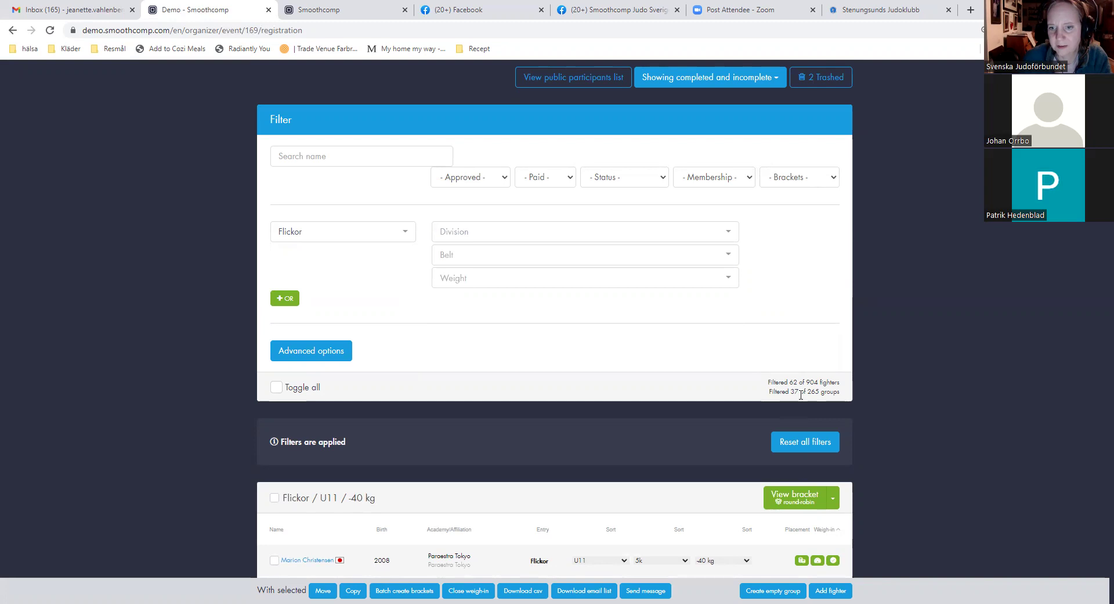
click(731, 232)
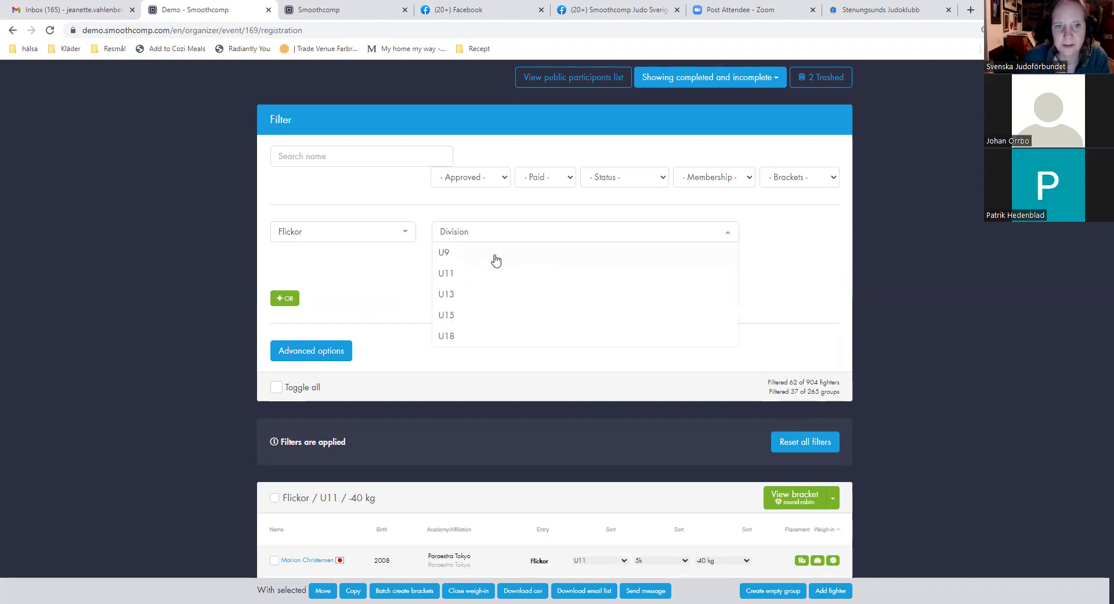
click(451, 253)
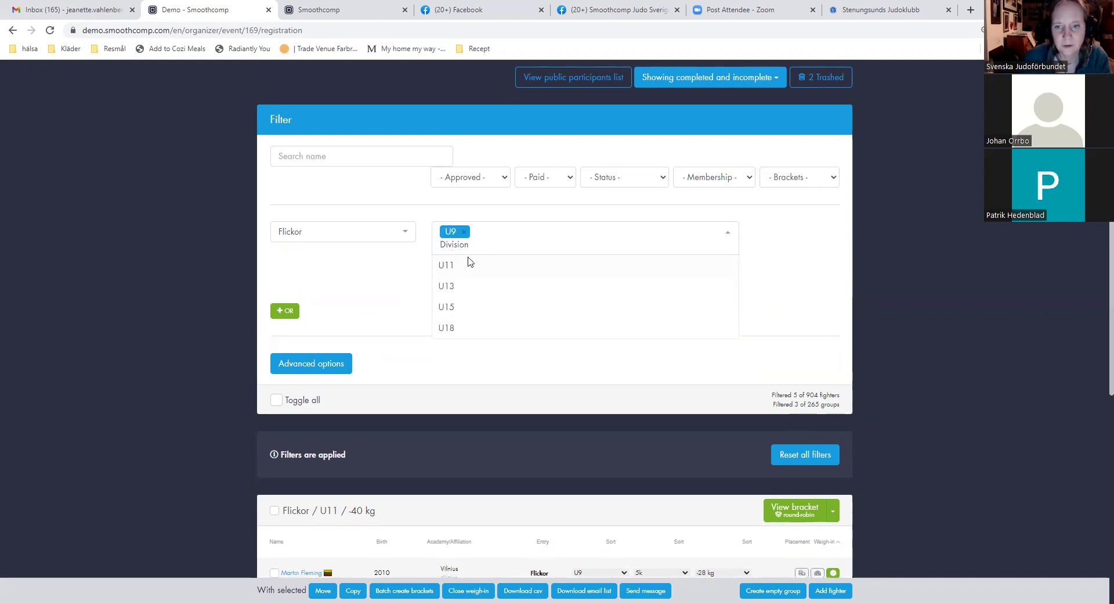
click(778, 255)
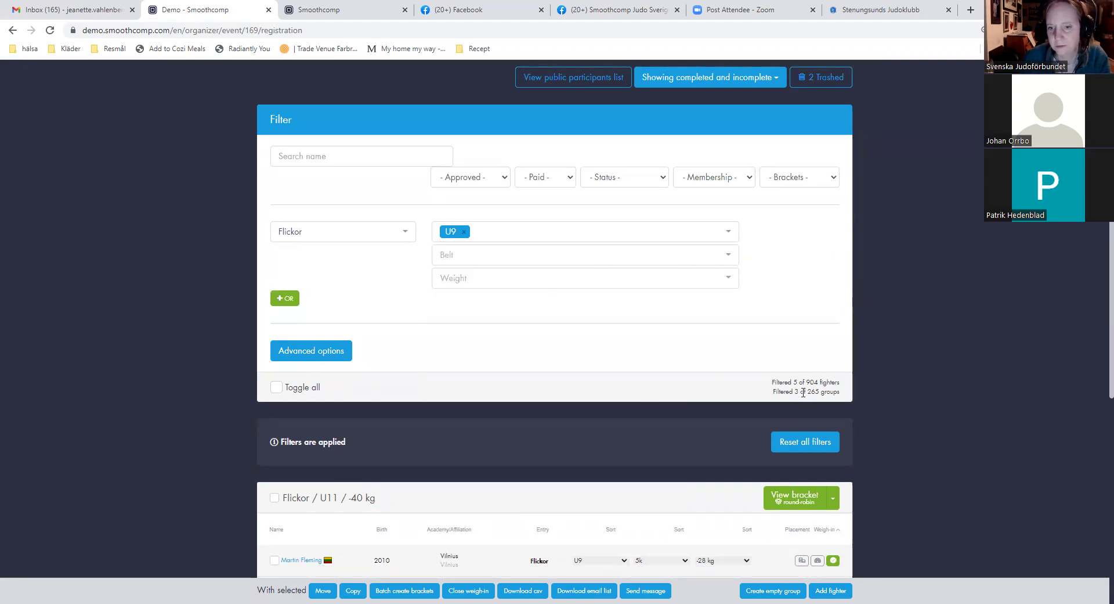
scroll(466, 366, down, 4)
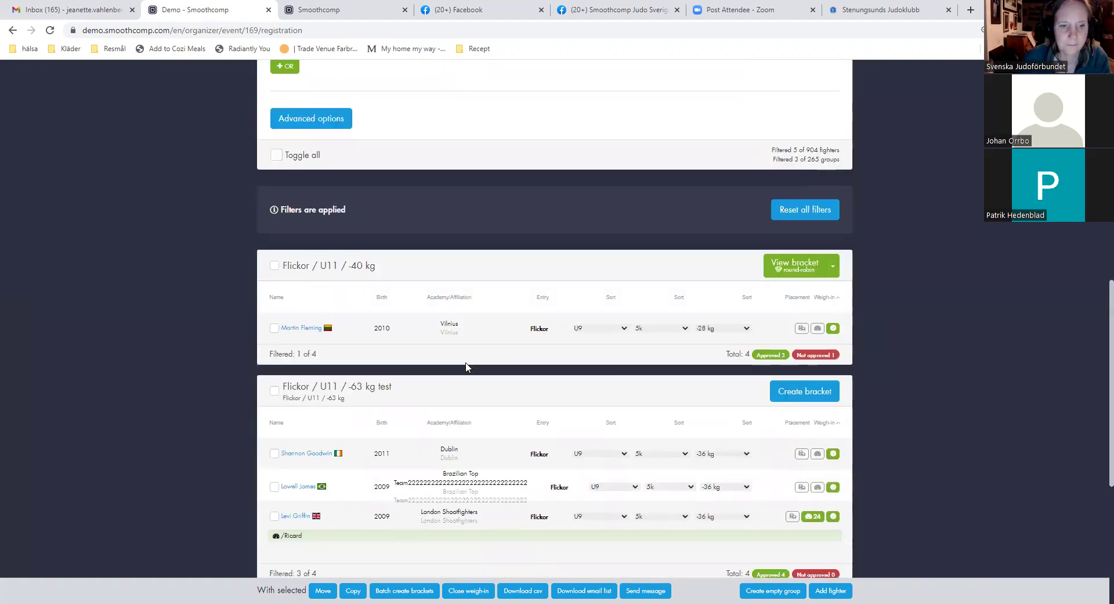
scroll(467, 313, up, 3)
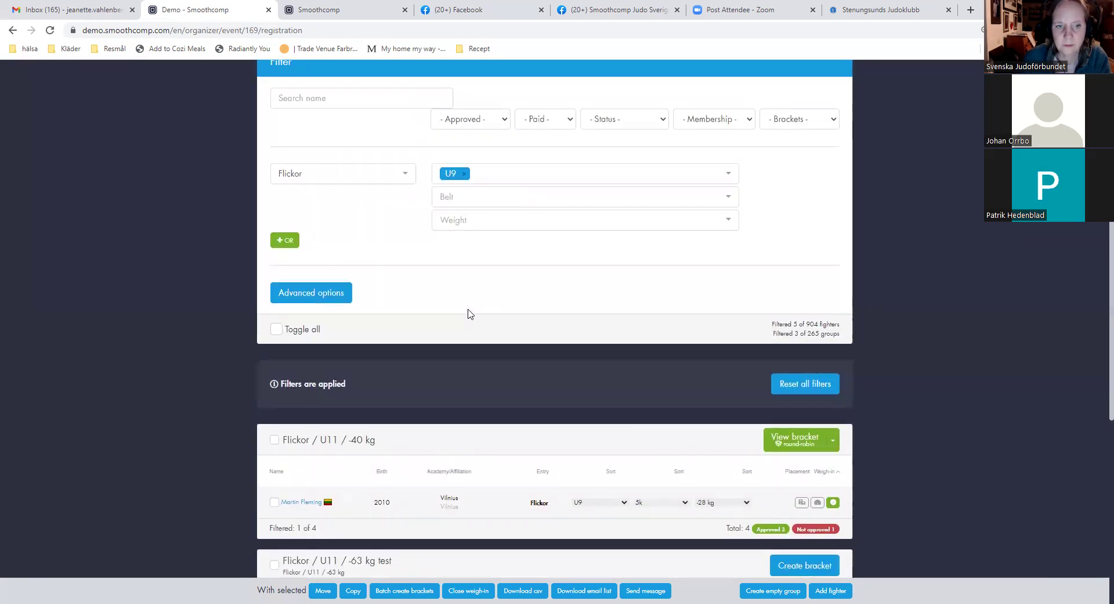
Replace the U9 division with U13 in the Flickor registration filter
scroll(470, 314, down, 8)
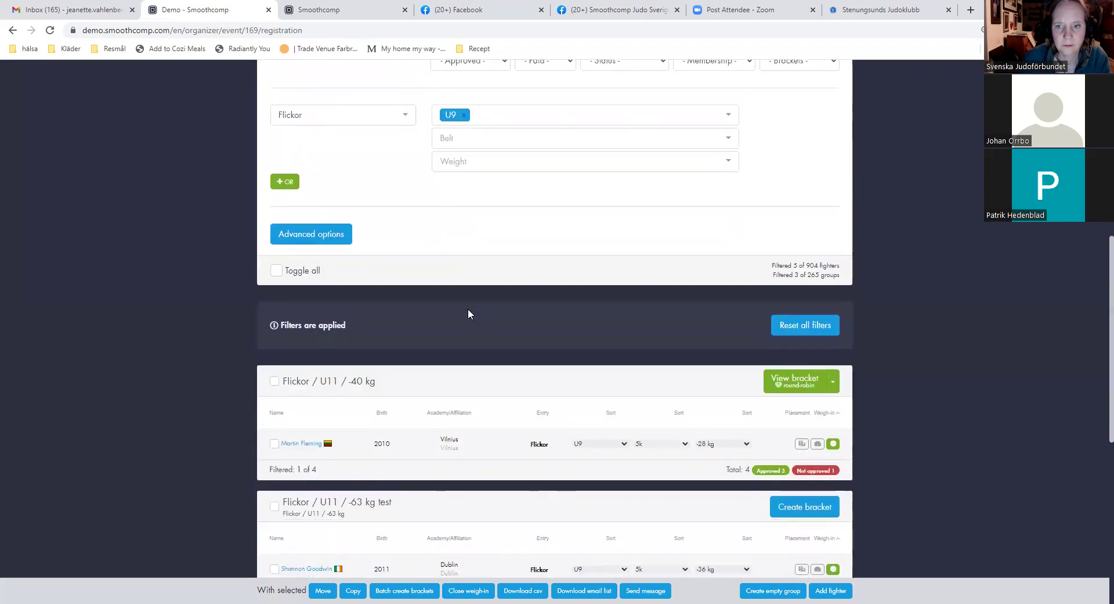
scroll(470, 314, up, 2)
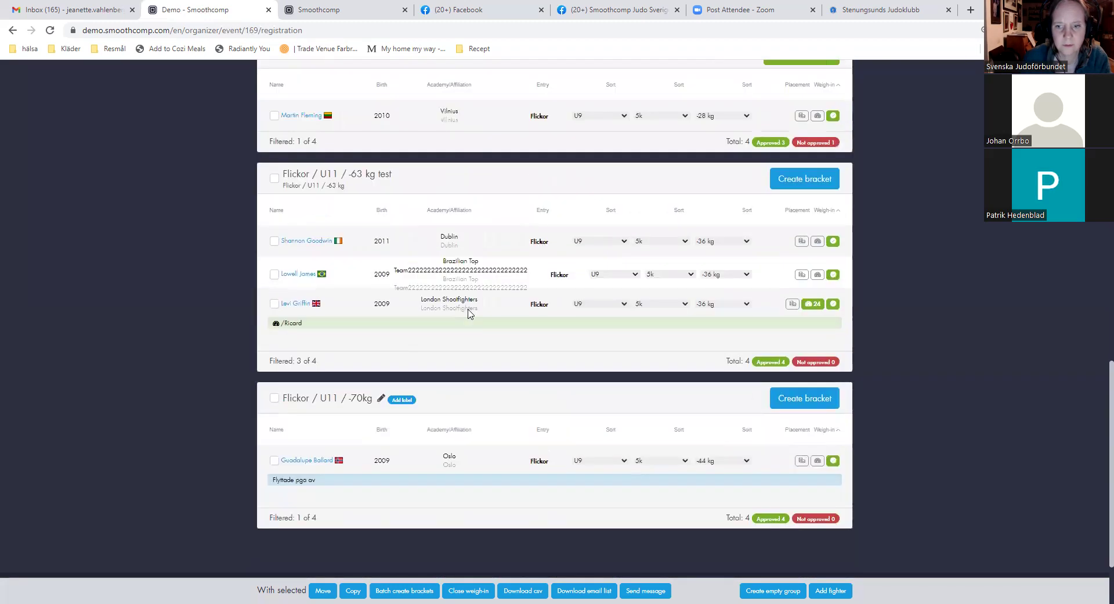
scroll(469, 310, up, 2)
mouse_move(350, 221)
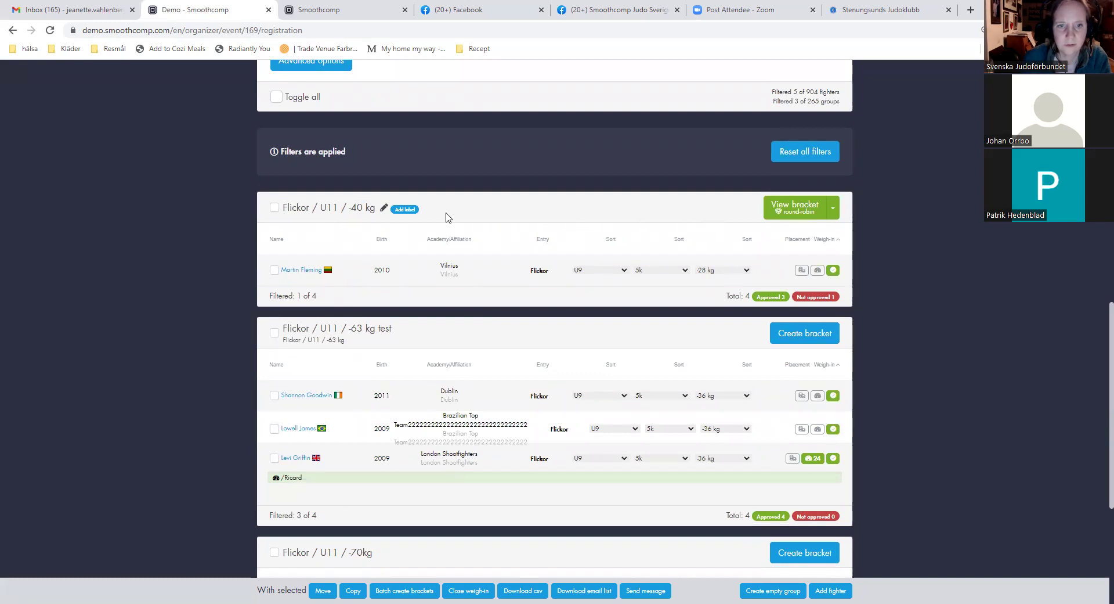
scroll(541, 201, up, 3)
click(727, 122)
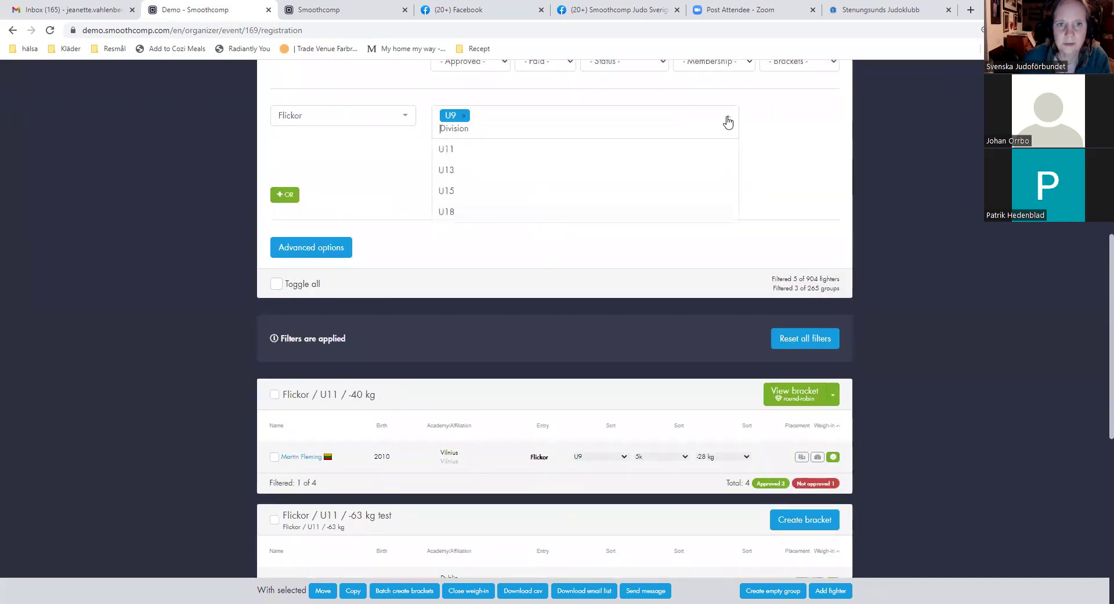
click(463, 116)
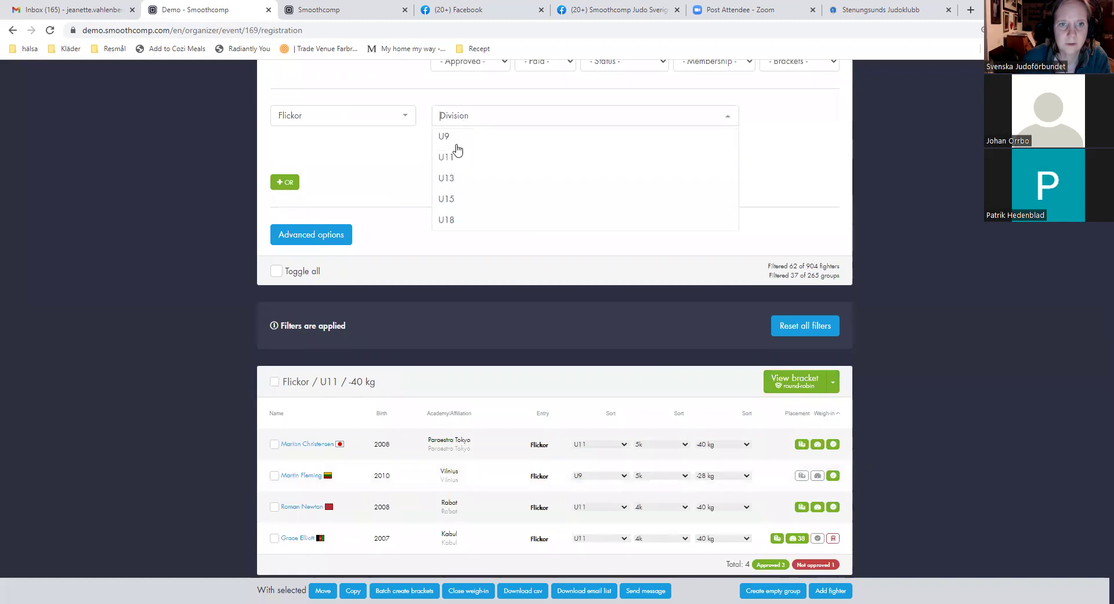
click(450, 178)
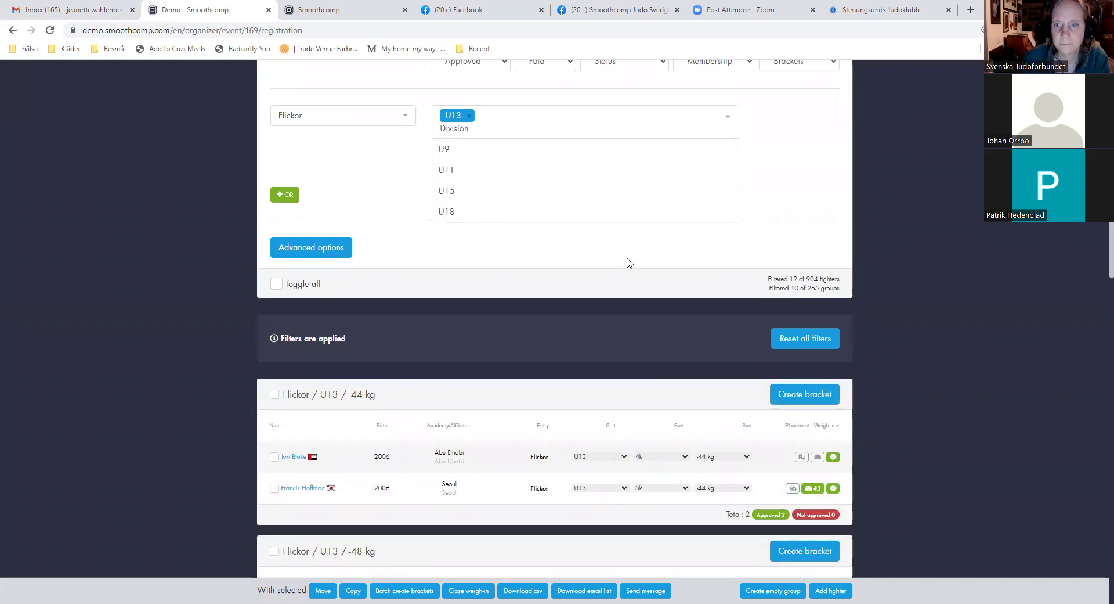
click(772, 141)
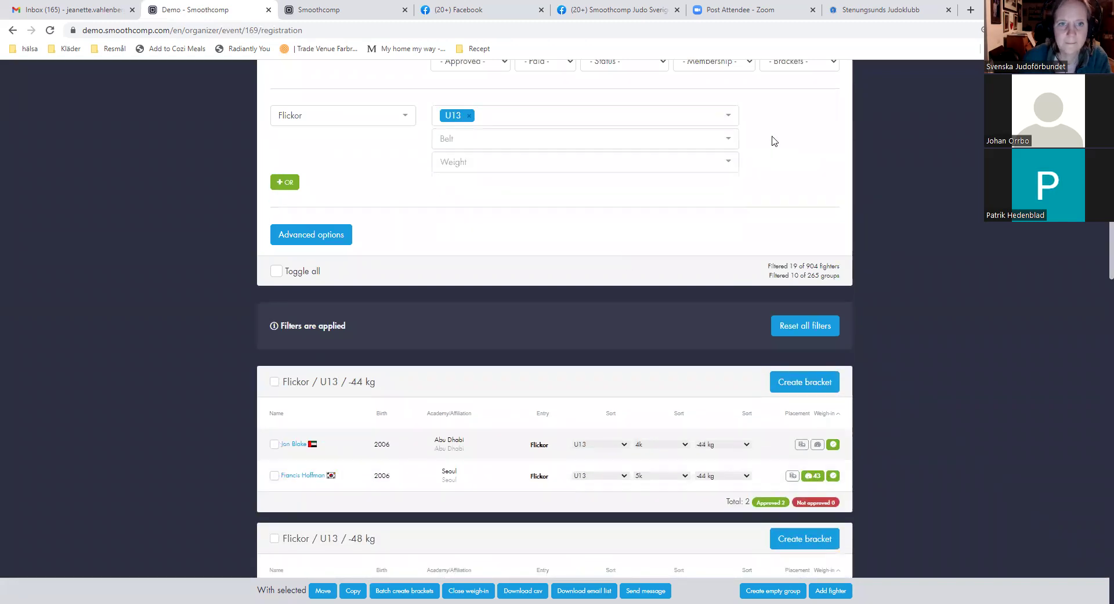
Narrow the Flickor U13 filter to the 5k belt
click(728, 141)
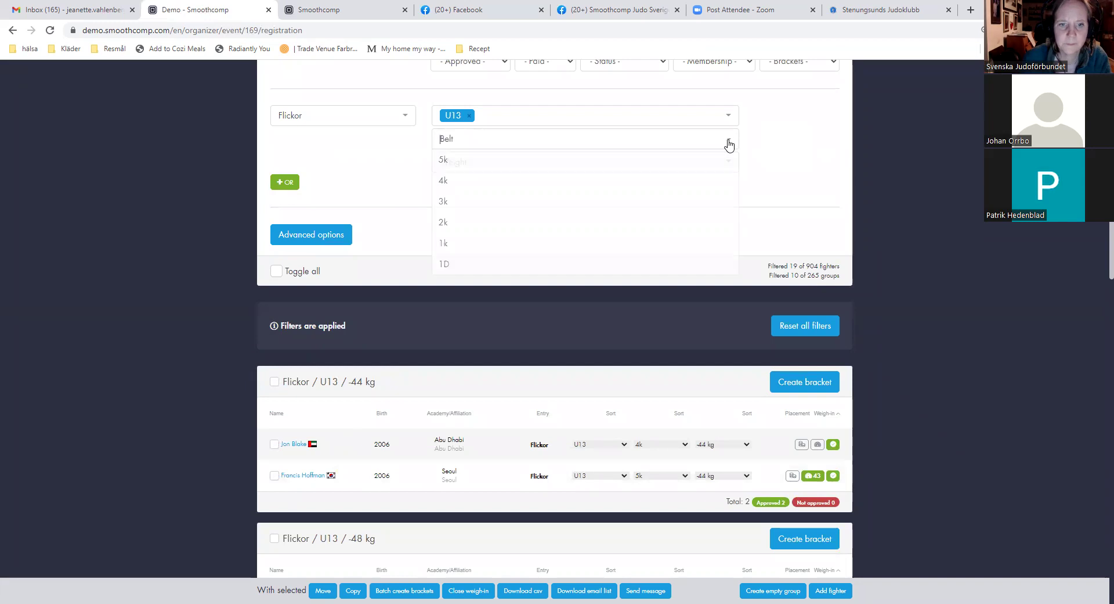
click(450, 163)
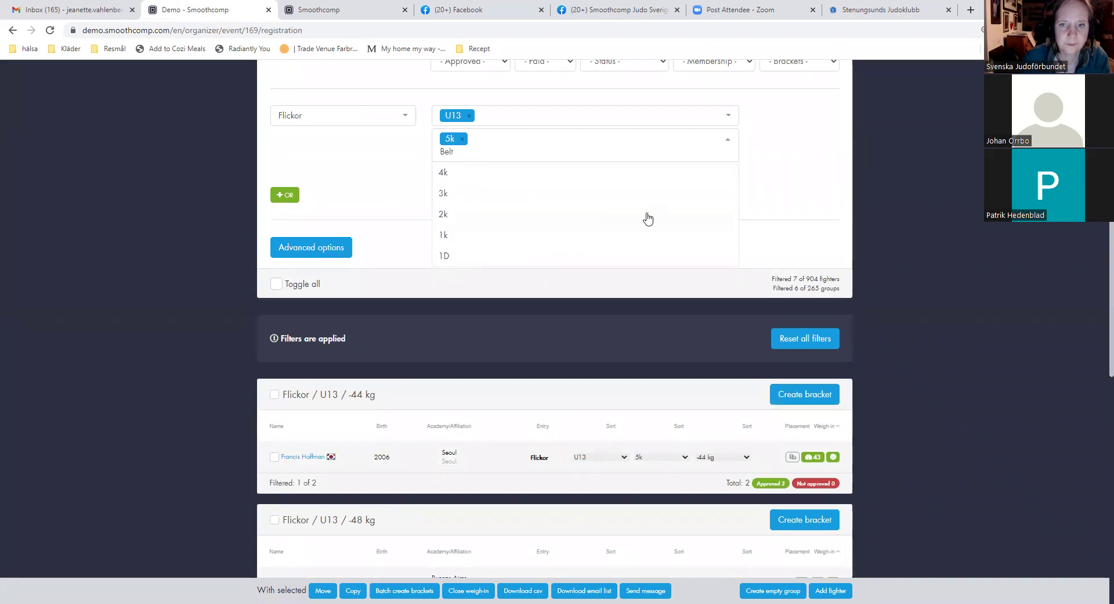
click(795, 196)
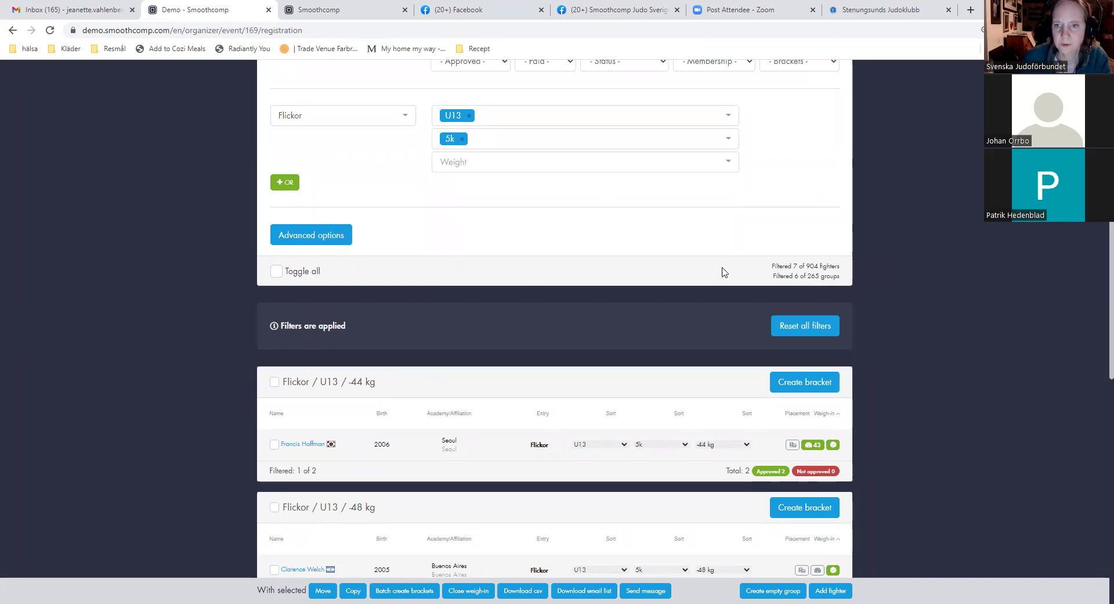
Look through the weight groups and fighters matching the Flickor, U13 and 5k filter
scroll(534, 327, down, 4)
scroll(535, 331, up, 3)
scroll(535, 332, up, 1)
scroll(535, 332, down, 8)
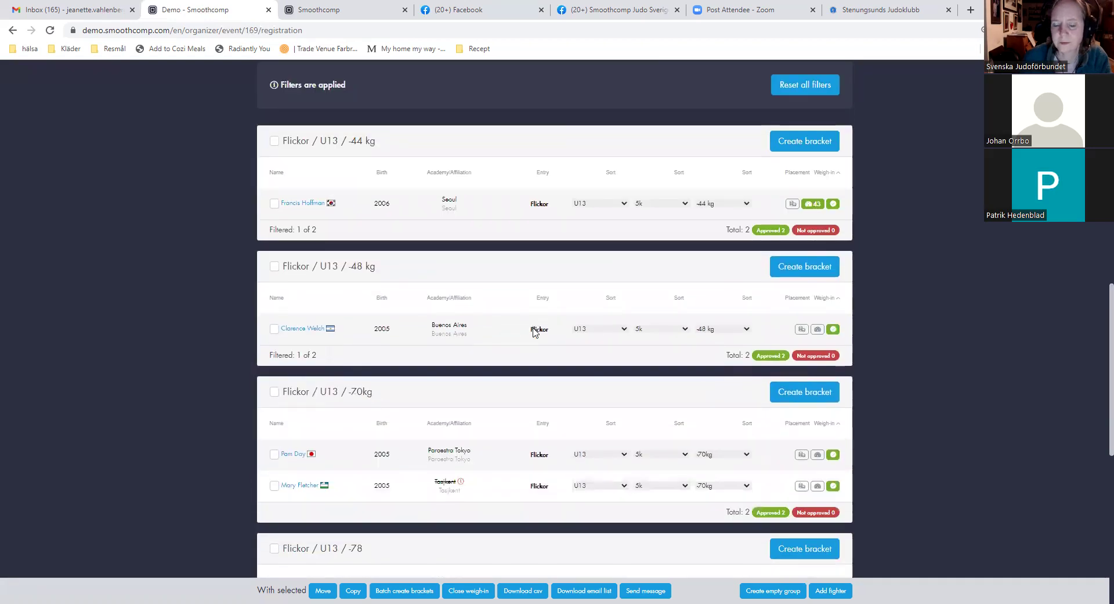
scroll(535, 331, down, 4)
scroll(536, 332, up, 2)
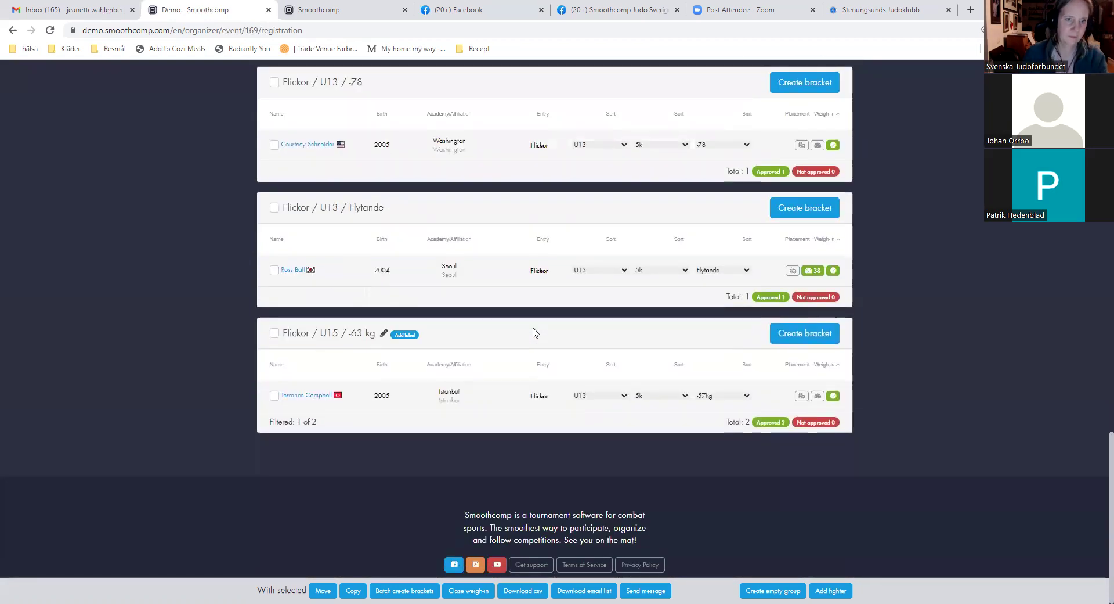
scroll(535, 331, up, 5)
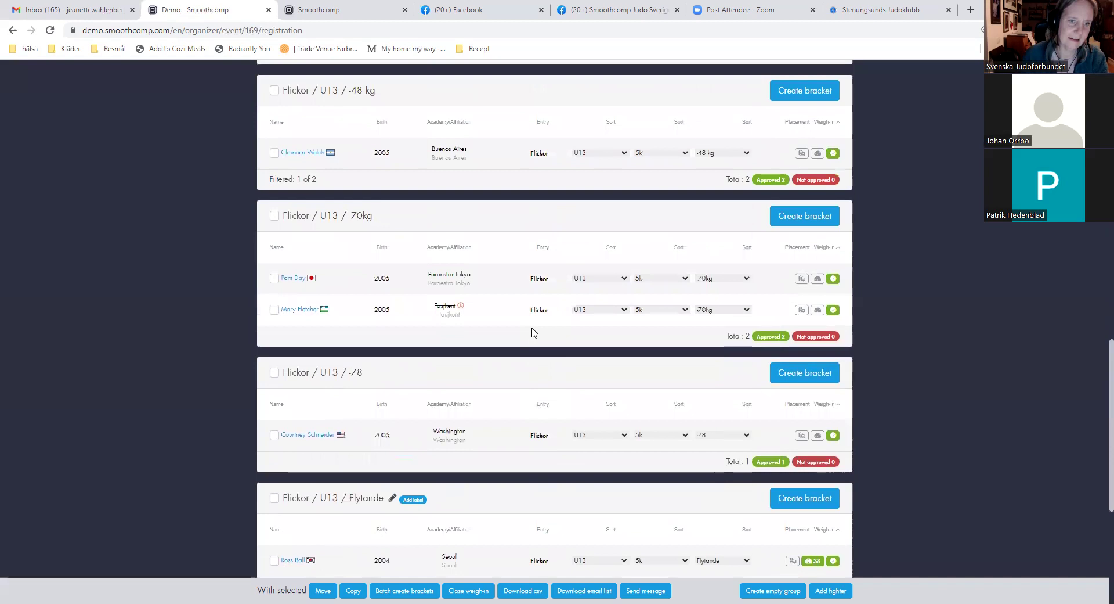
scroll(534, 332, down, 3)
scroll(530, 331, down, 4)
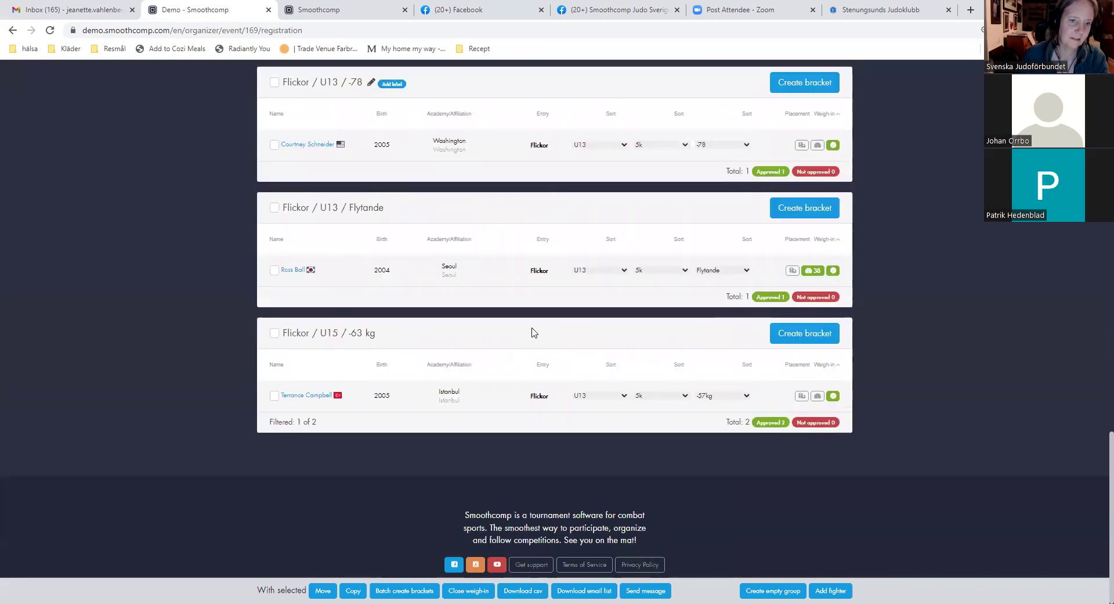
scroll(488, 270, up, 2)
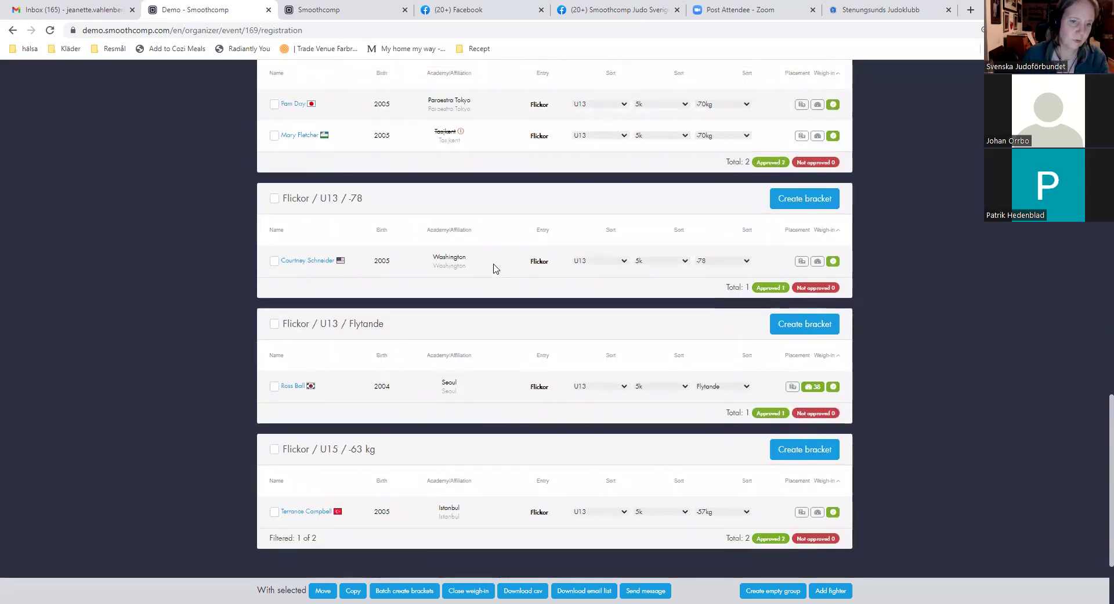
Remove the 5k belt from the filter and look through all the Flickor U13 groups
scroll(493, 268, up, 10)
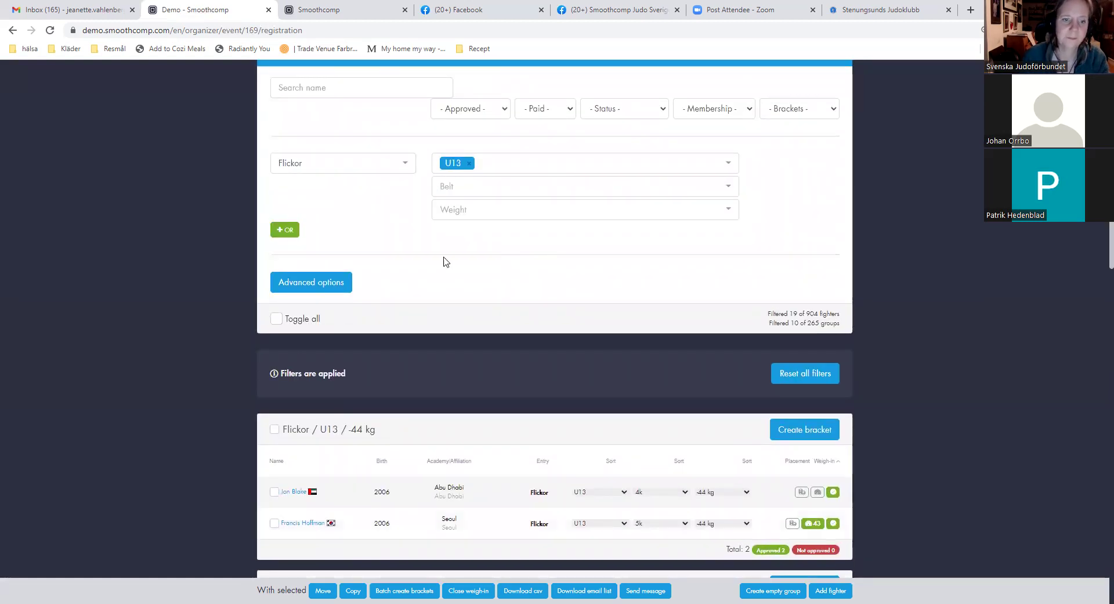
scroll(435, 264, down, 8)
scroll(433, 266, down, 10)
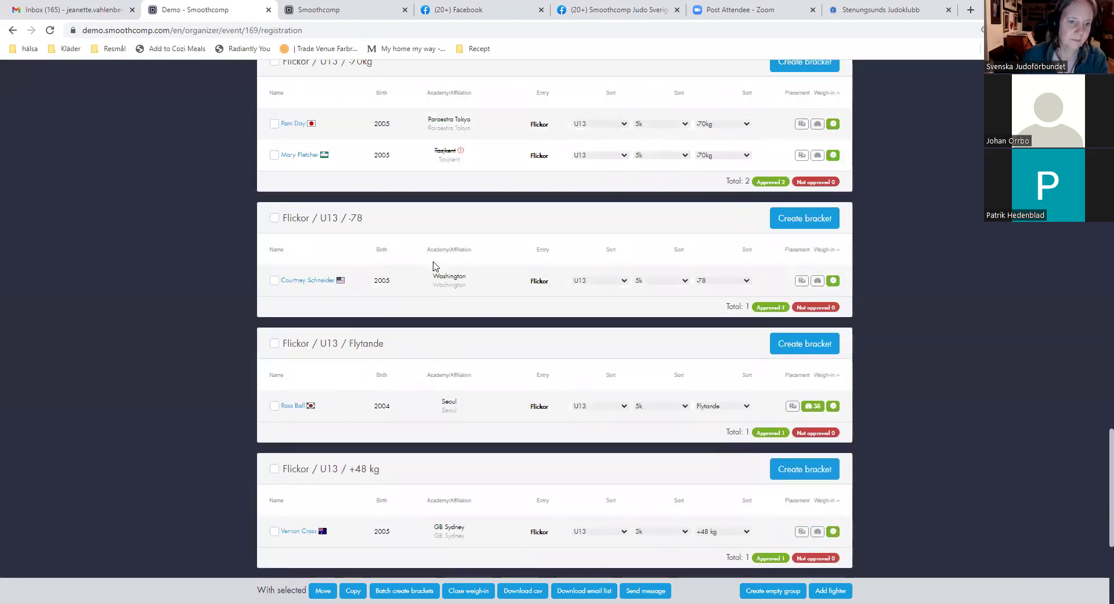
scroll(433, 266, down, 4)
scroll(434, 266, up, 20)
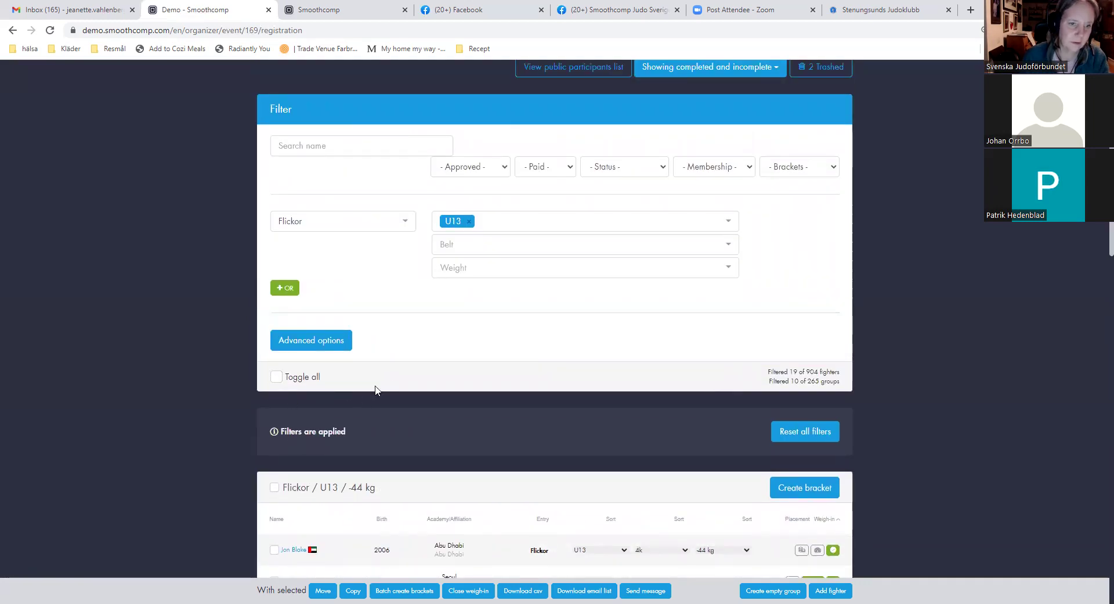
Select all filtered groups except Flickor / U13 / Flytande, Flickor / U13 / +48 kg and Flickor / U15 / -63 kg
scroll(373, 383, down, 2)
click(276, 261)
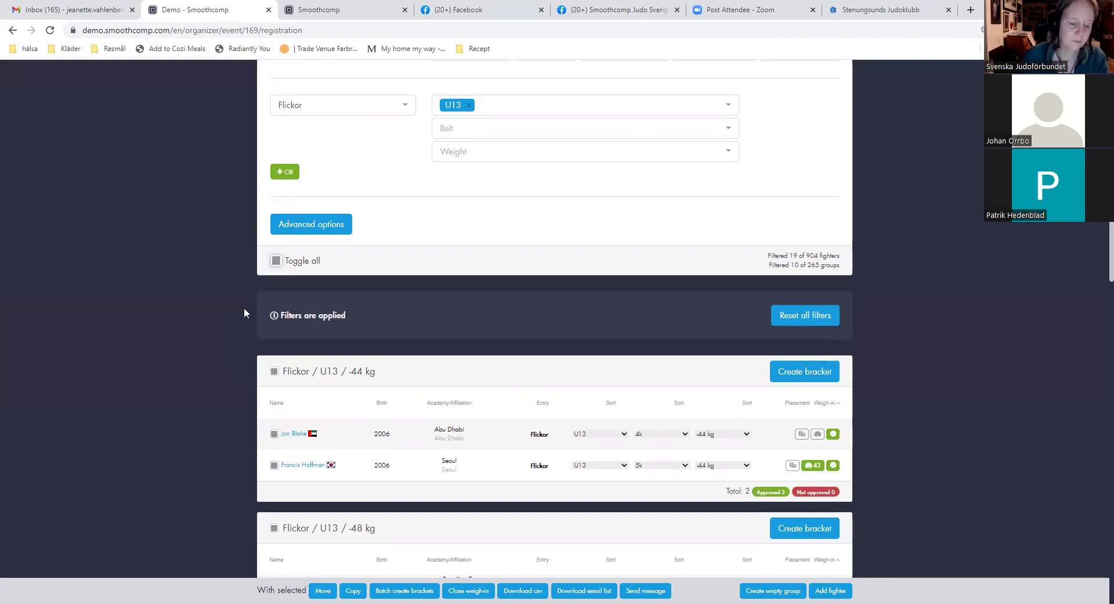
scroll(244, 312, down, 15)
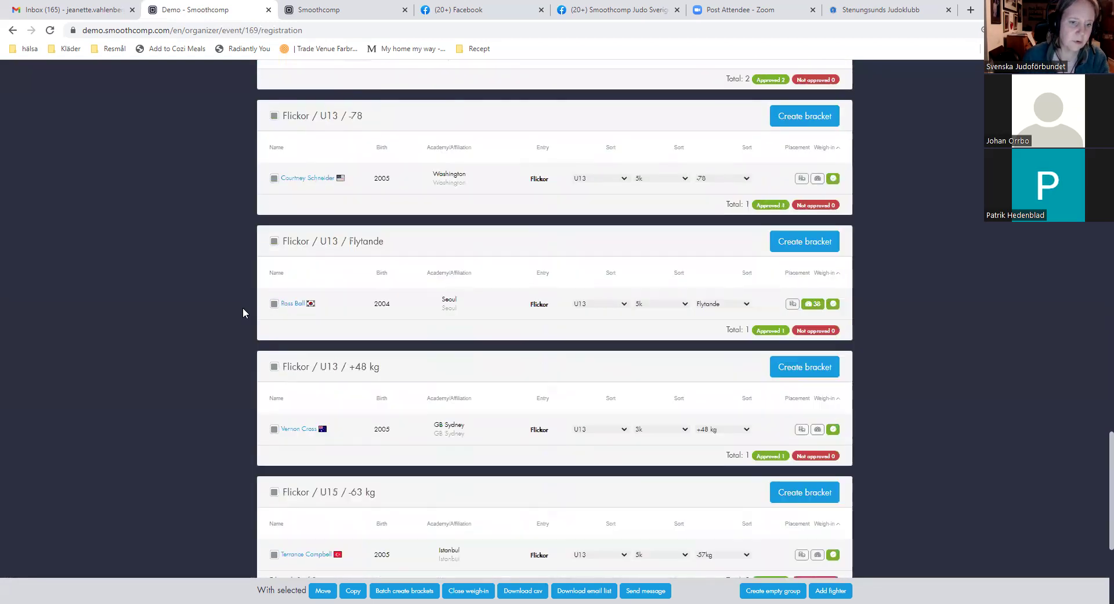
scroll(243, 309, down, 2)
click(274, 112)
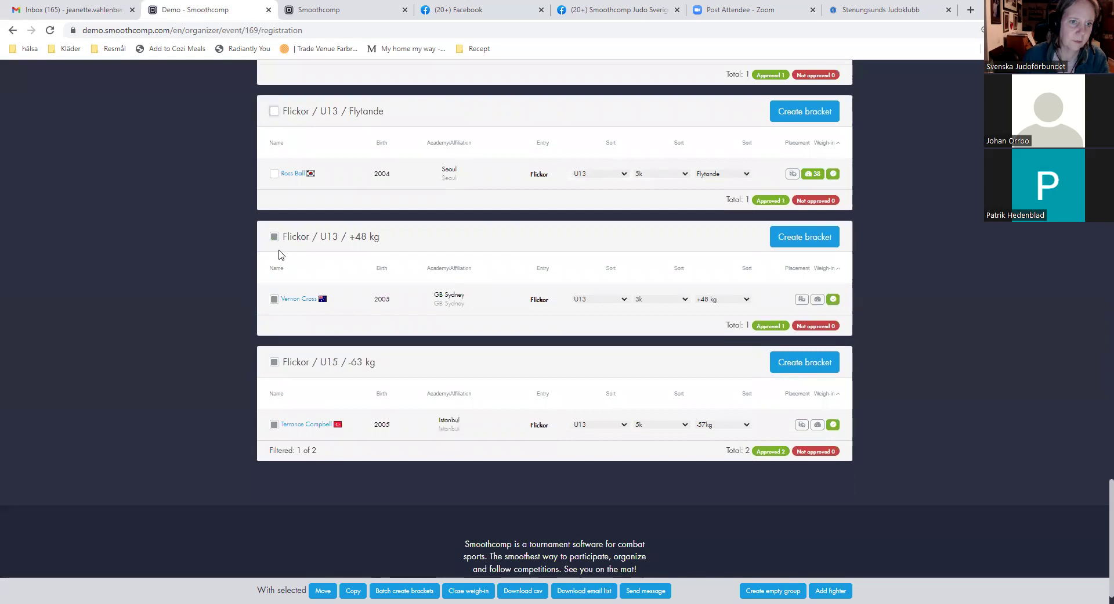
click(274, 237)
click(274, 361)
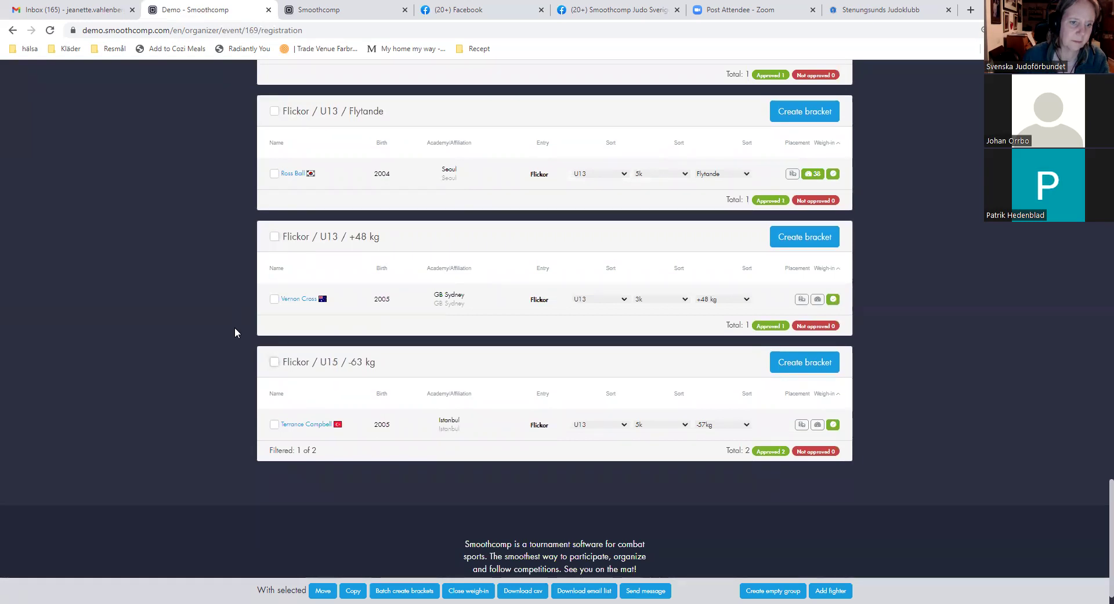
Start batch bracket creation for the selected U13 groups using the automatic Swe Judo package
scroll(237, 329, up, 12)
scroll(238, 328, up, 6)
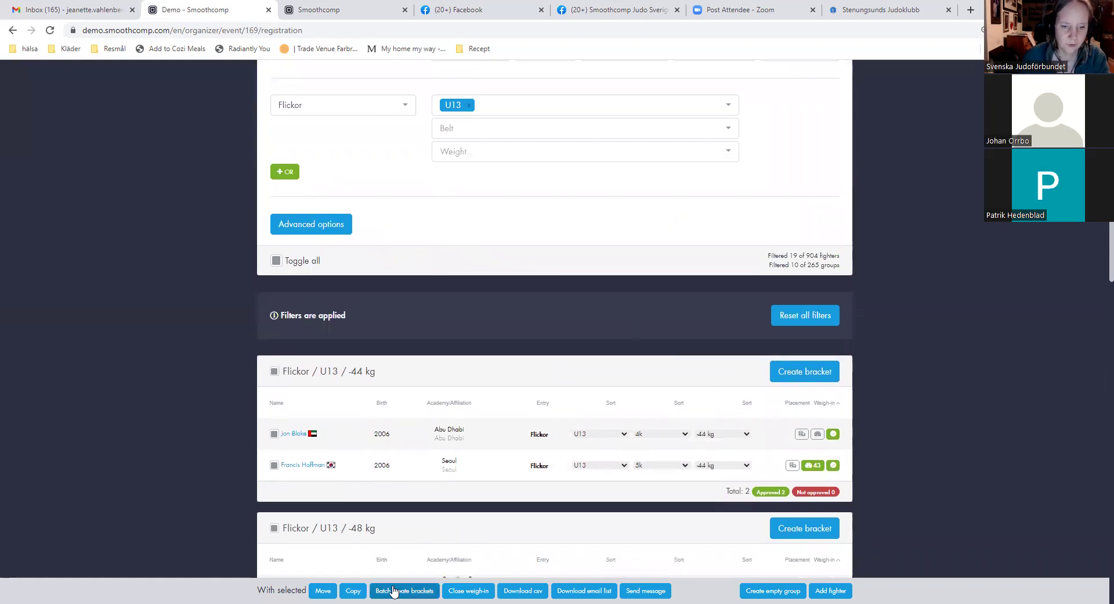
click(406, 591)
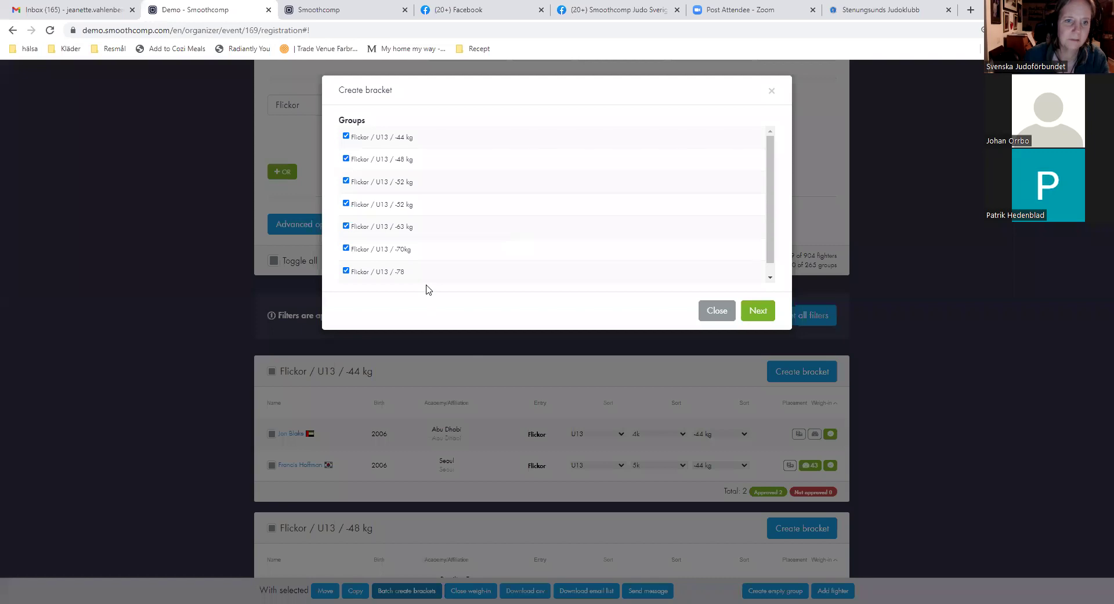
click(758, 312)
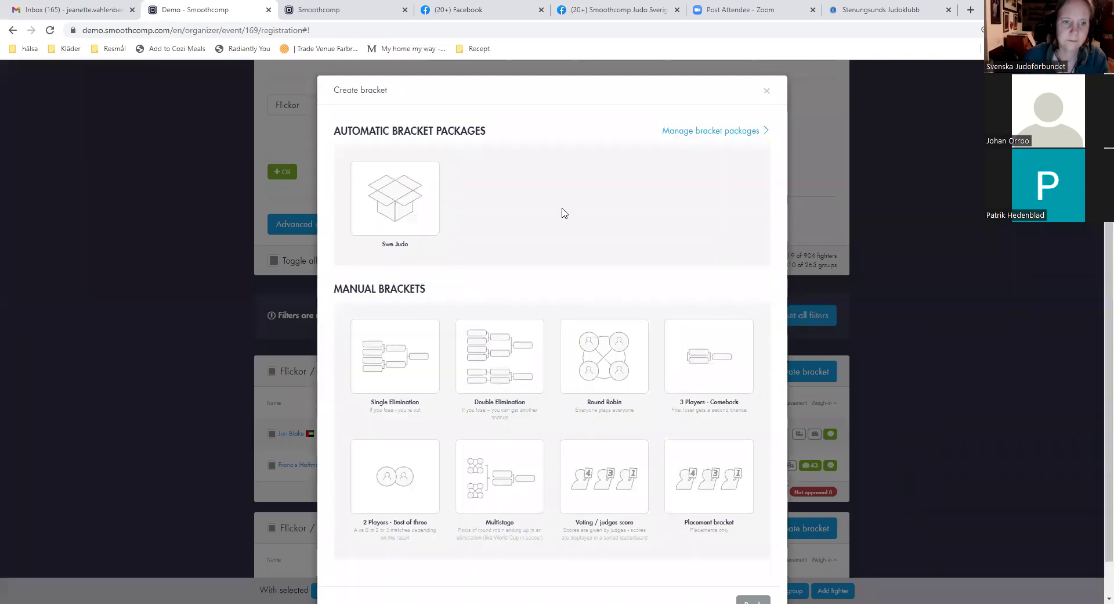
click(399, 205)
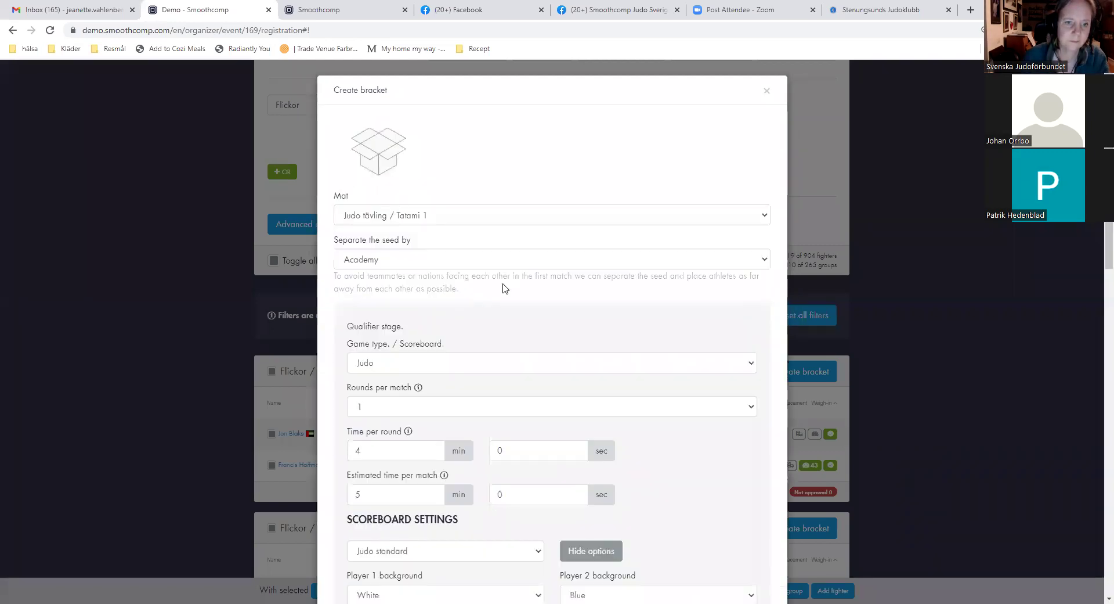
Review the match and scoreboard settings and create the brackets on Judo tävling / Tatami 1, keeping the preset values
scroll(500, 289, down, 2)
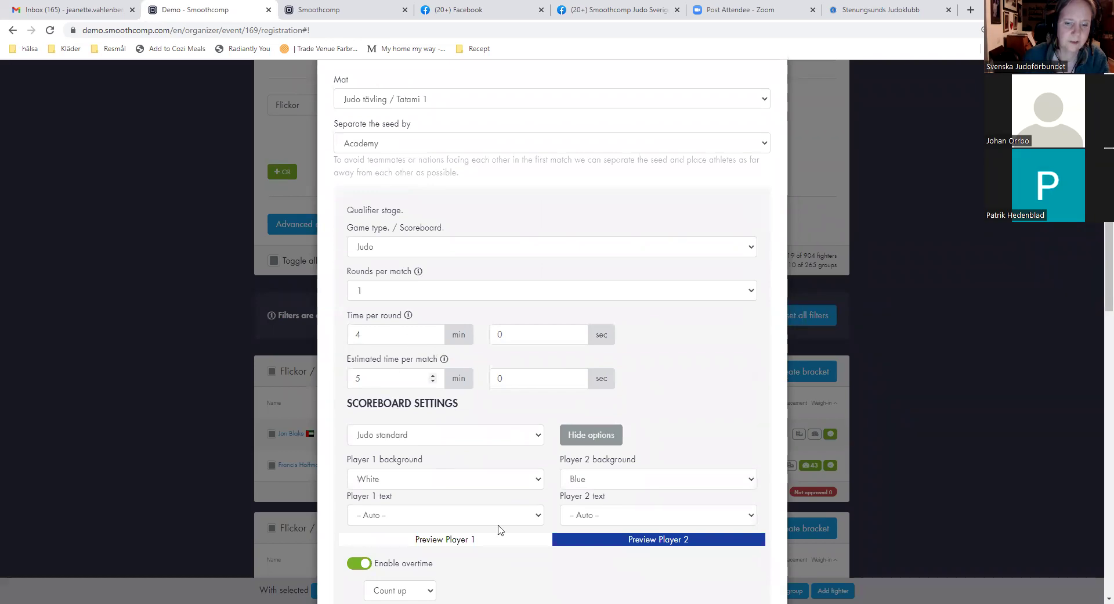
scroll(664, 351, down, 10)
scroll(664, 350, down, 3)
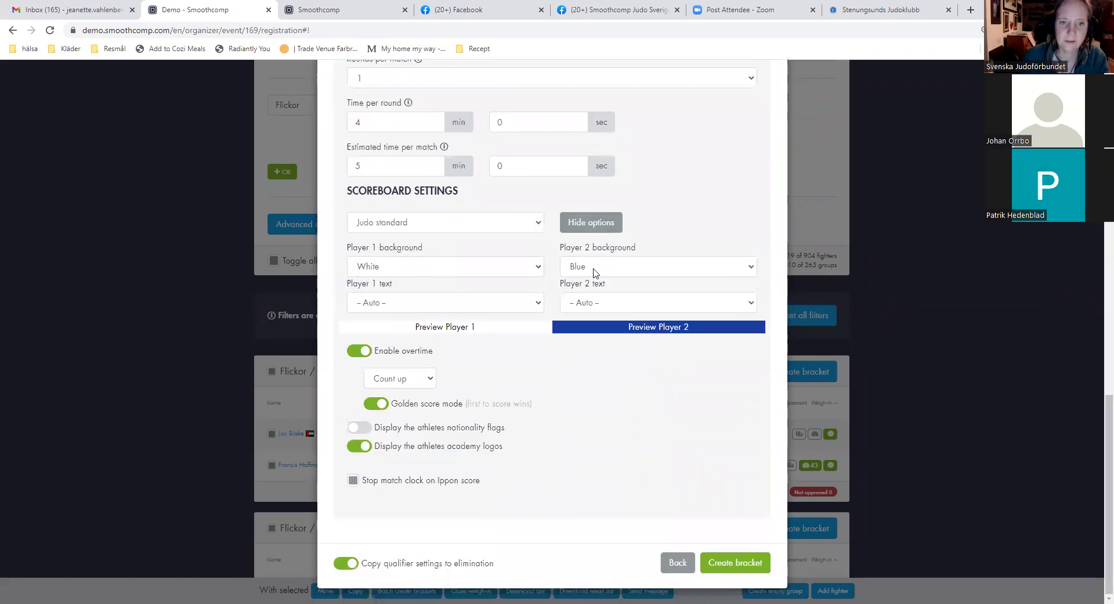
click(748, 568)
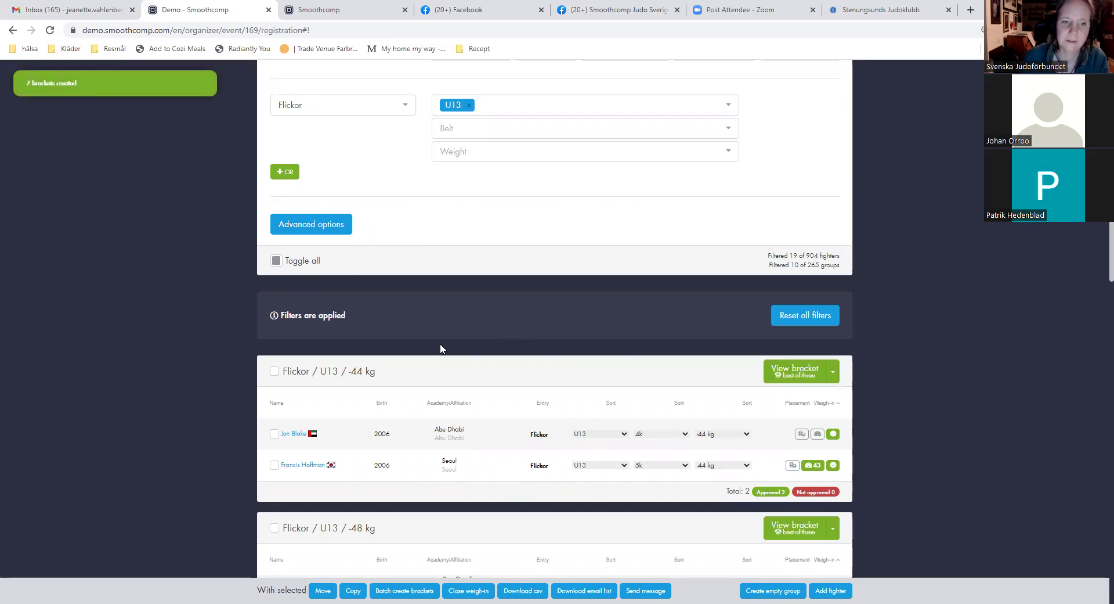
Check the Flickor U13 groups for their created brackets and the bracket type assigned to each
scroll(470, 354, down, 10)
scroll(468, 353, up, 14)
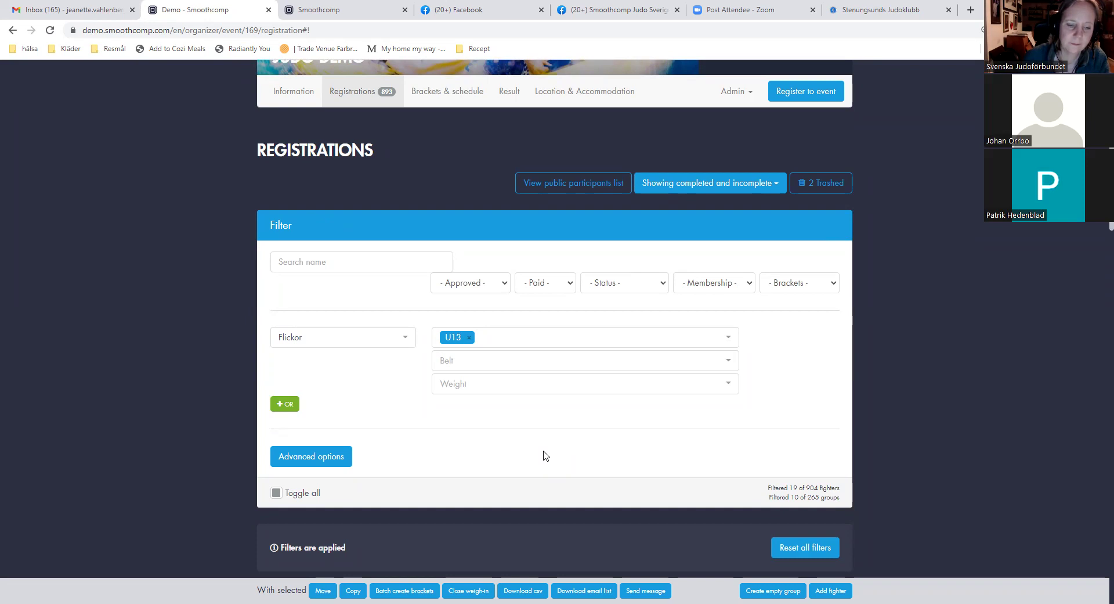
scroll(545, 455, down, 7)
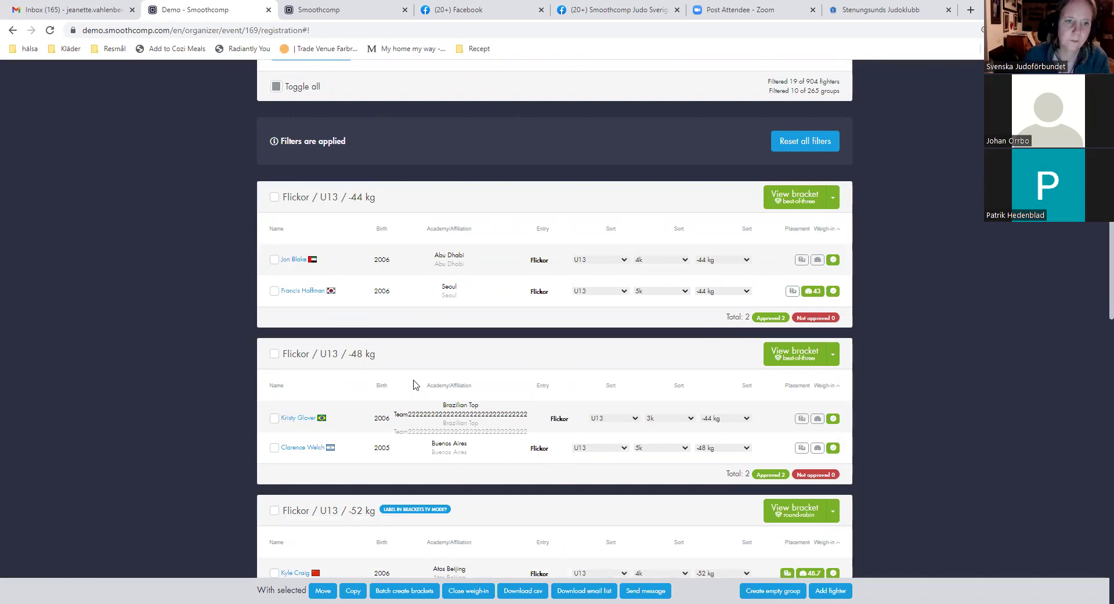
scroll(423, 361, down, 2)
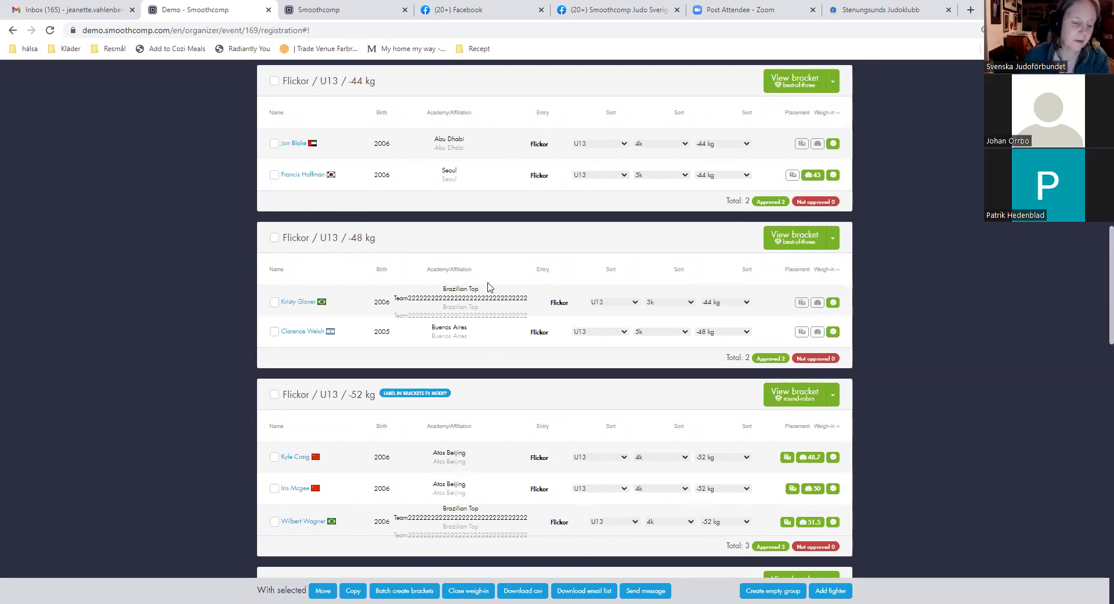
scroll(499, 432, down, 5)
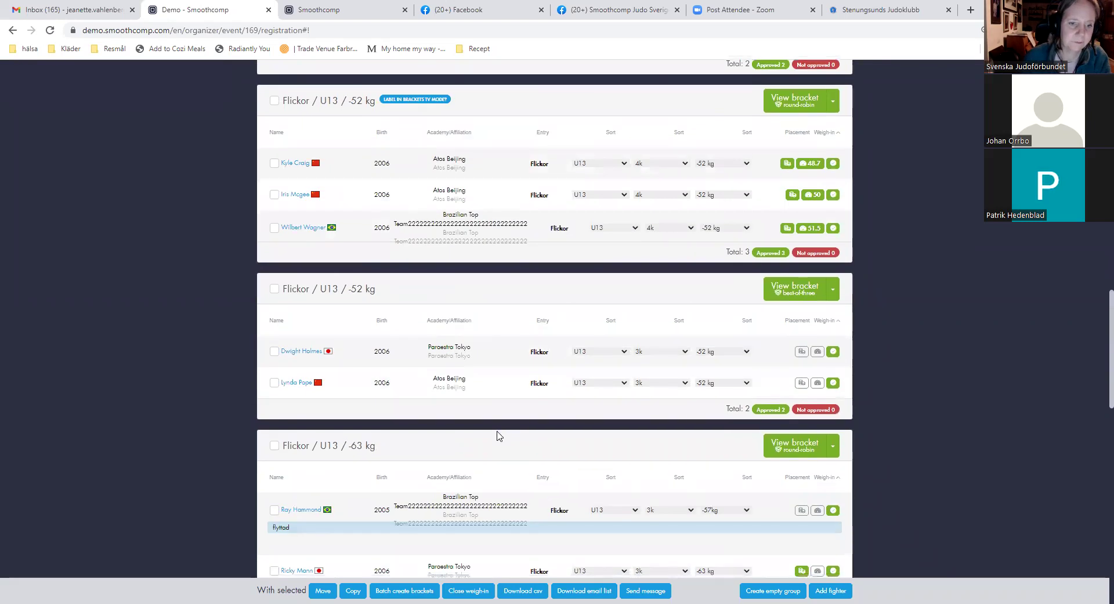
scroll(568, 305, down, 2)
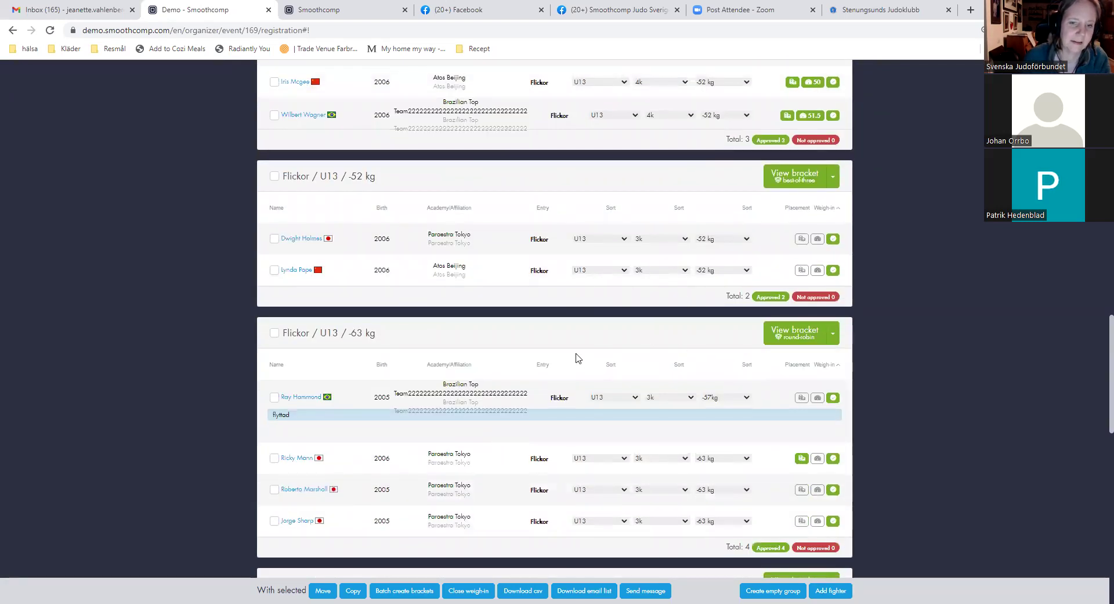
scroll(669, 427, up, 5)
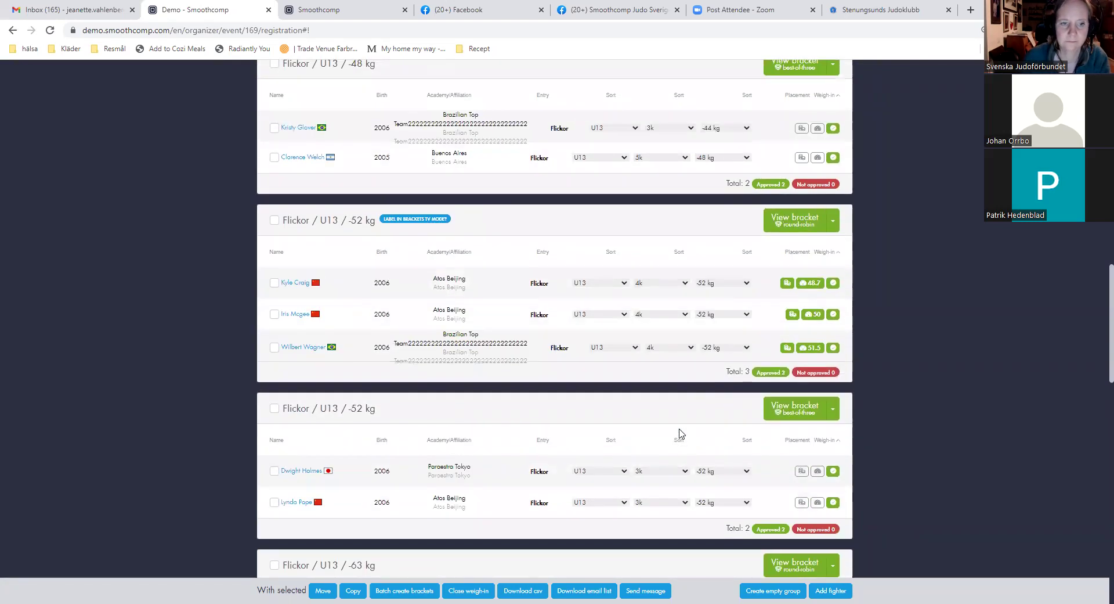
Review the remaining Flickor groups from U13 / -52 kg through U15 / -63 kg for which ones have a bracket
scroll(683, 434, up, 1)
scroll(683, 434, up, 4)
scroll(683, 434, down, 8)
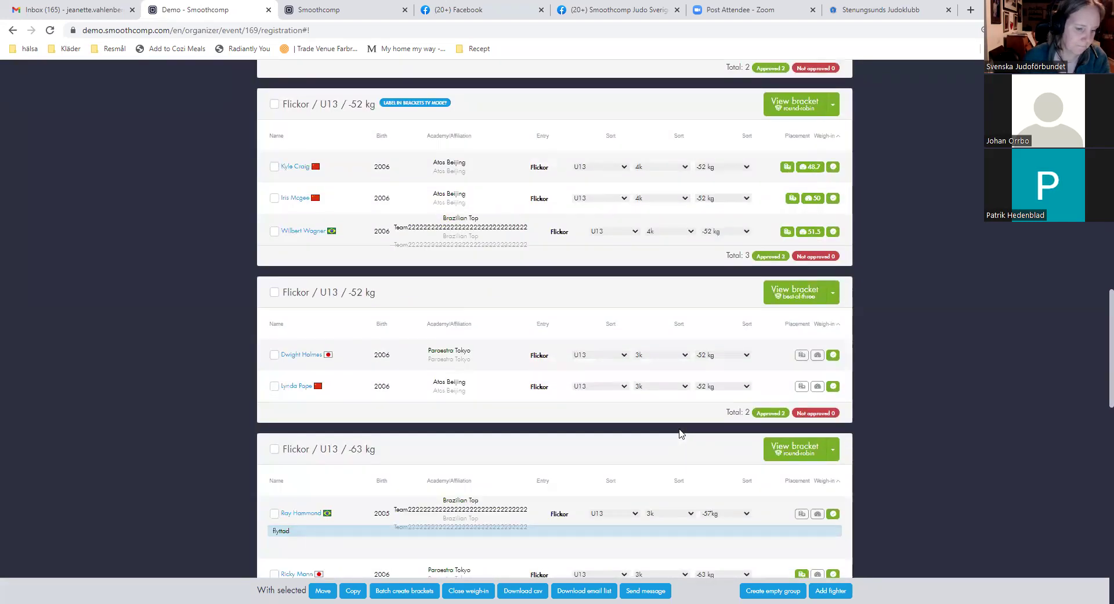
scroll(599, 353, down, 7)
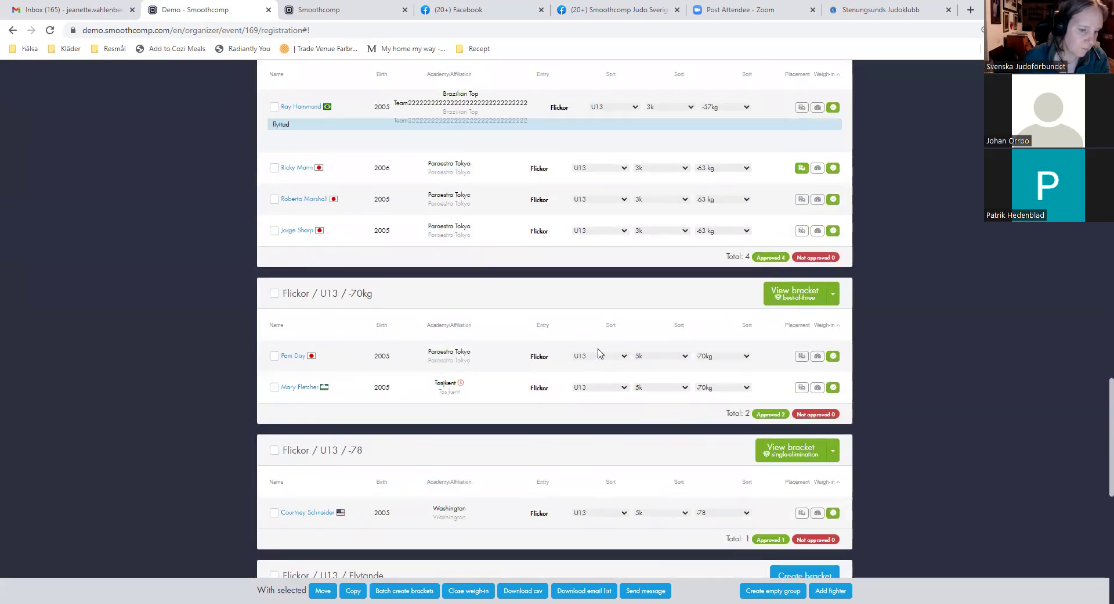
scroll(600, 353, down, 7)
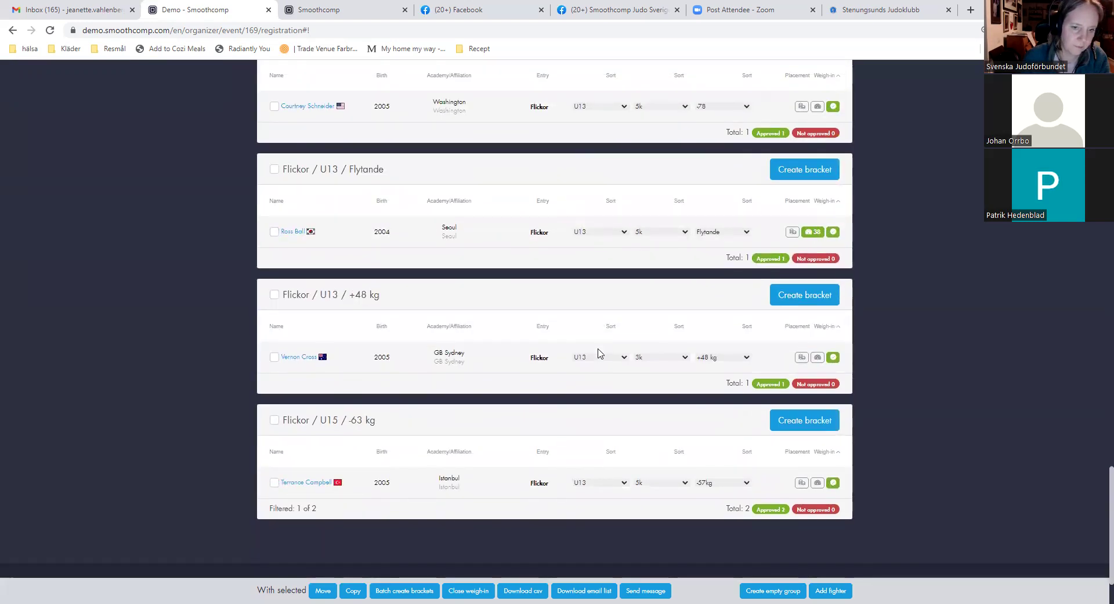
scroll(600, 353, up, 11)
scroll(599, 350, up, 15)
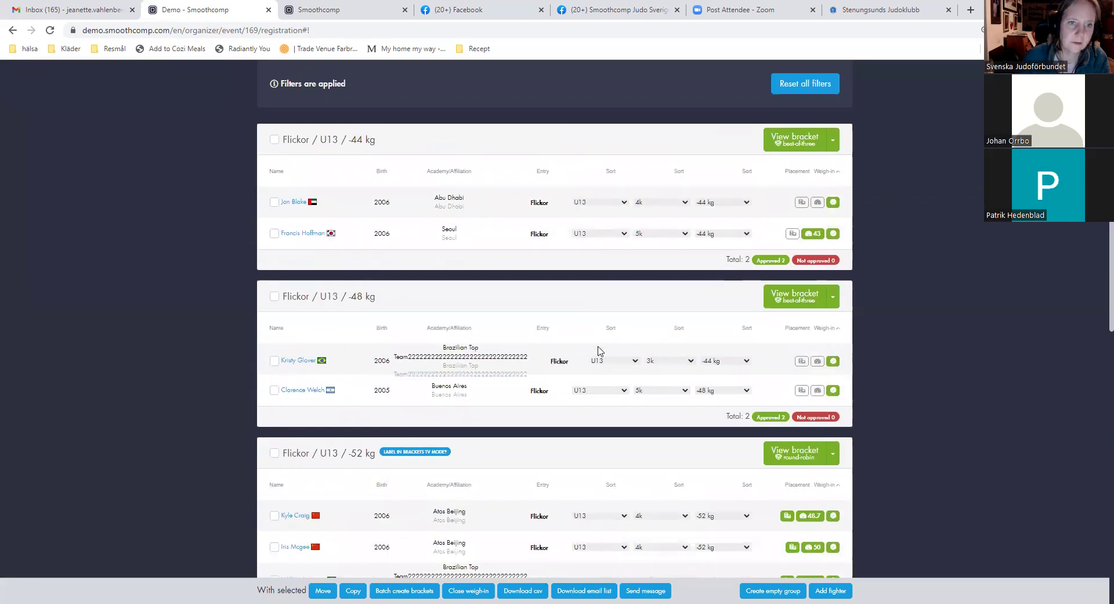
Filter the registrations by the Herrar entry instead of Flickor and find the Herrar / svart bälte / -66 / Herr group
scroll(341, 329, down, 4)
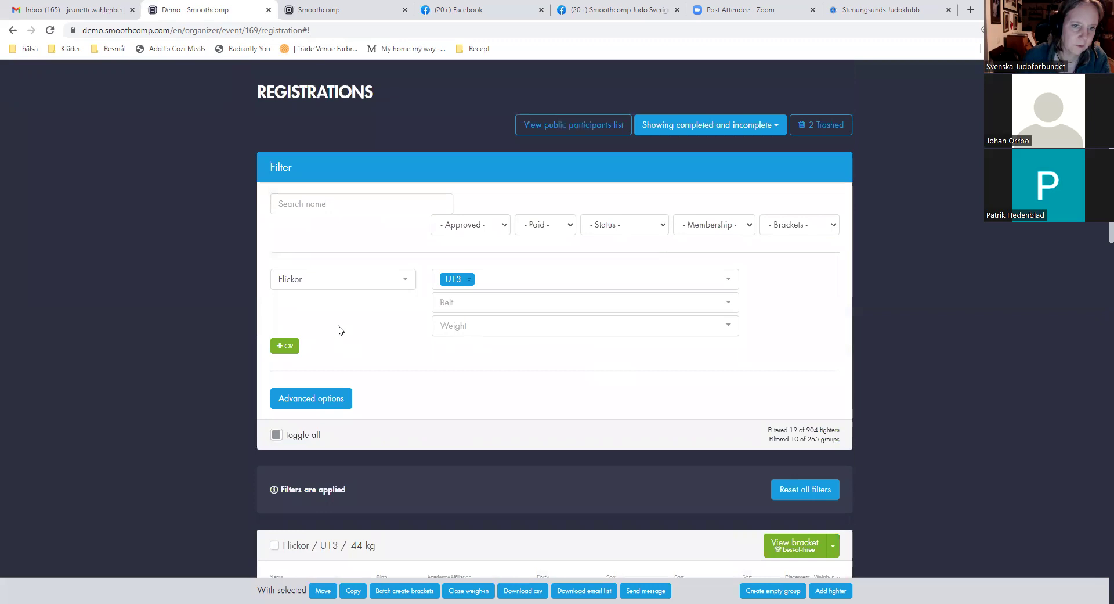
click(406, 282)
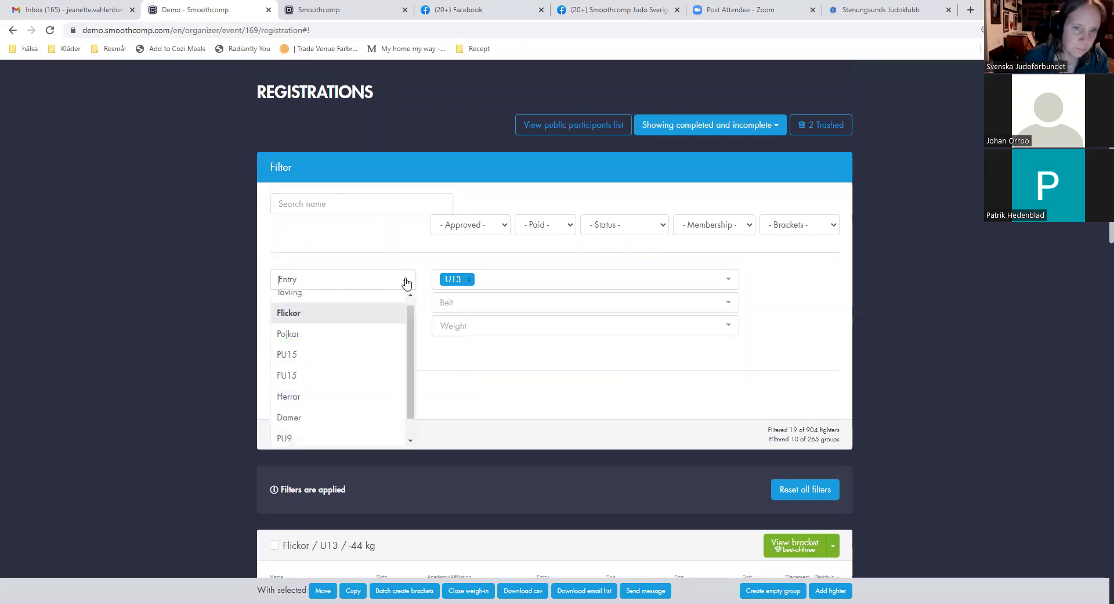
click(301, 397)
scroll(641, 383, down, 4)
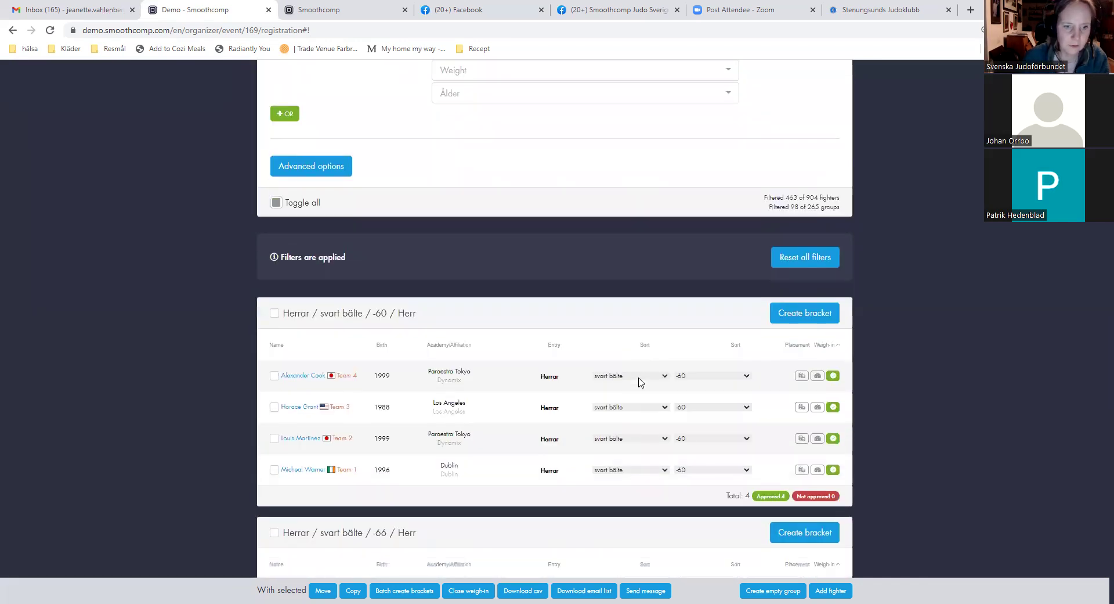
scroll(641, 364, down, 9)
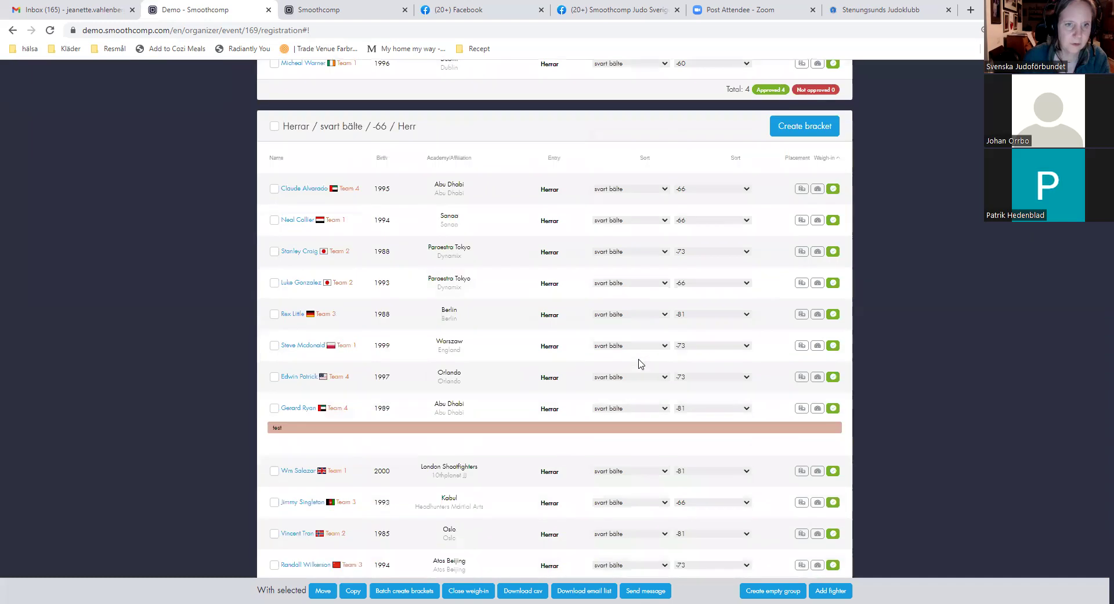
scroll(641, 364, up, 1)
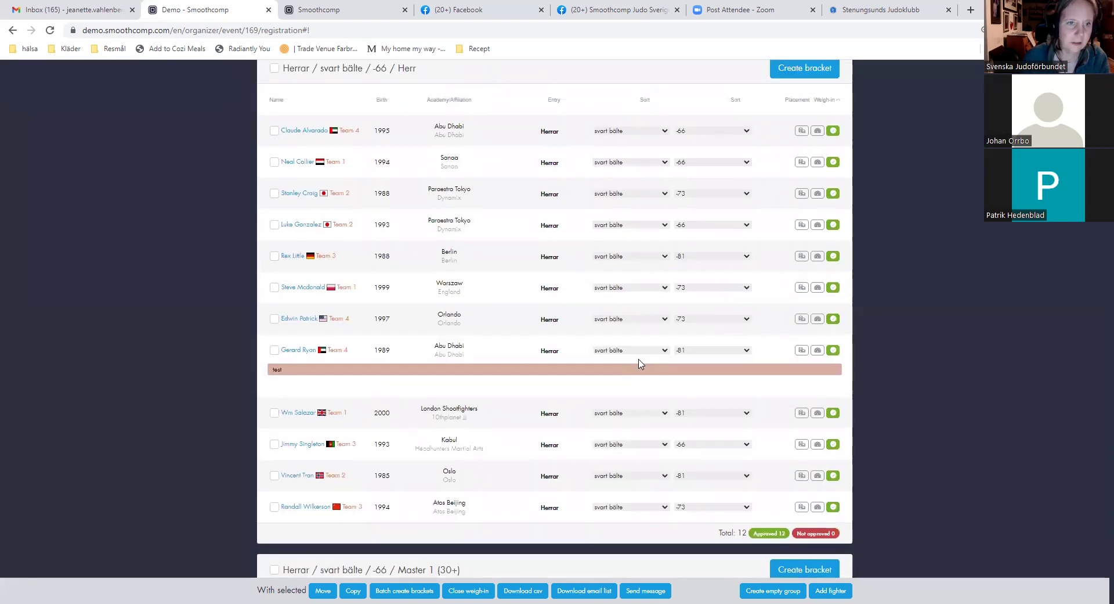
scroll(641, 364, up, 1)
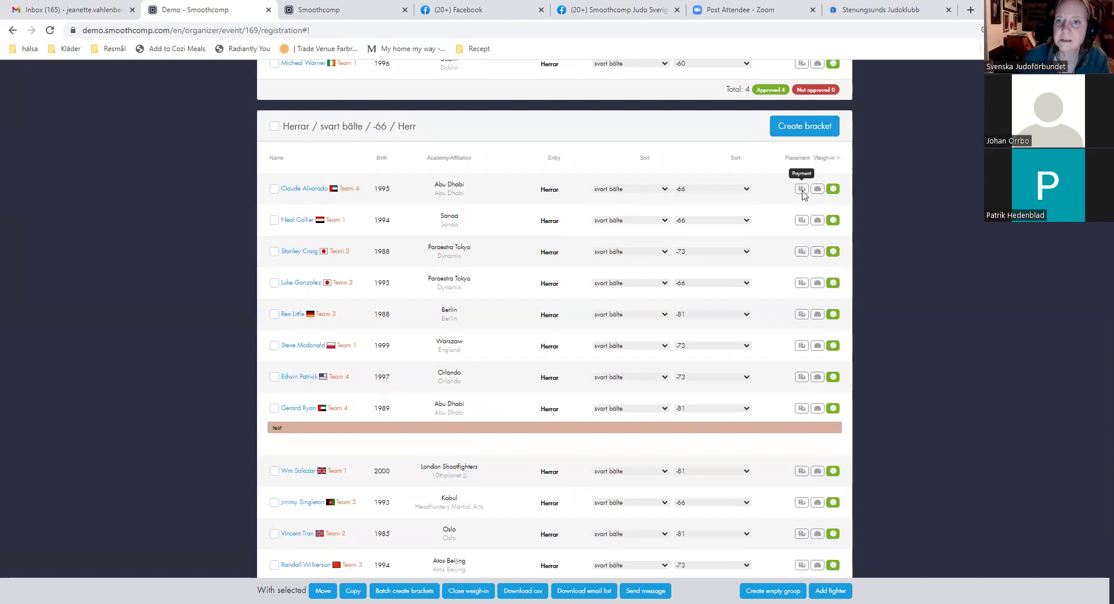
Create a bracket for Herrar / svart bälte / -66 / Herr with the automatic Swe Judo package on Judo tävling / Tatami 1, keeping the preset settings
click(809, 124)
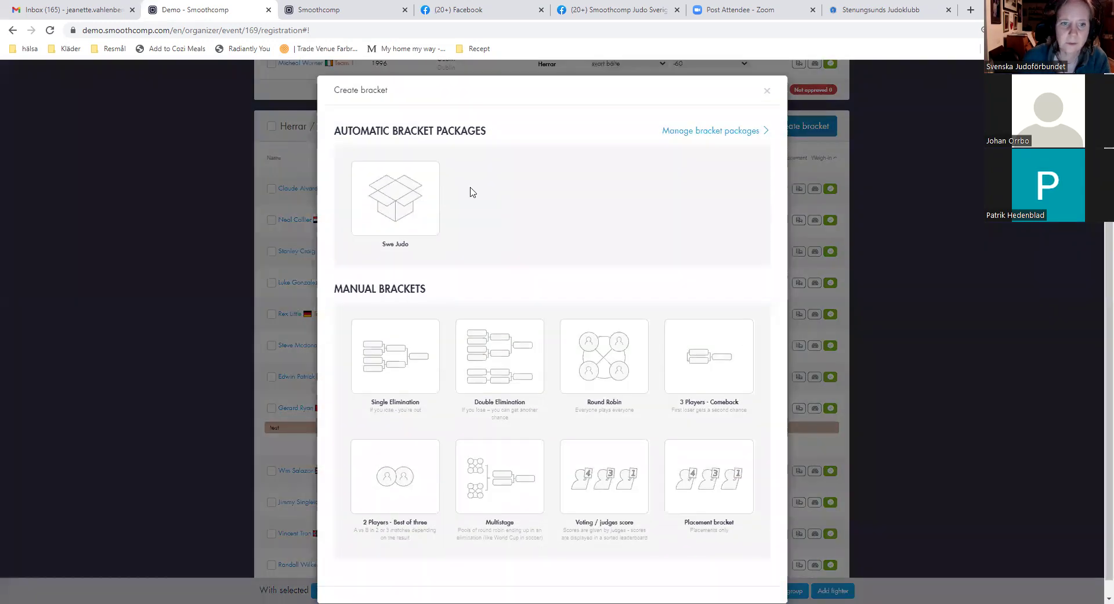
click(387, 206)
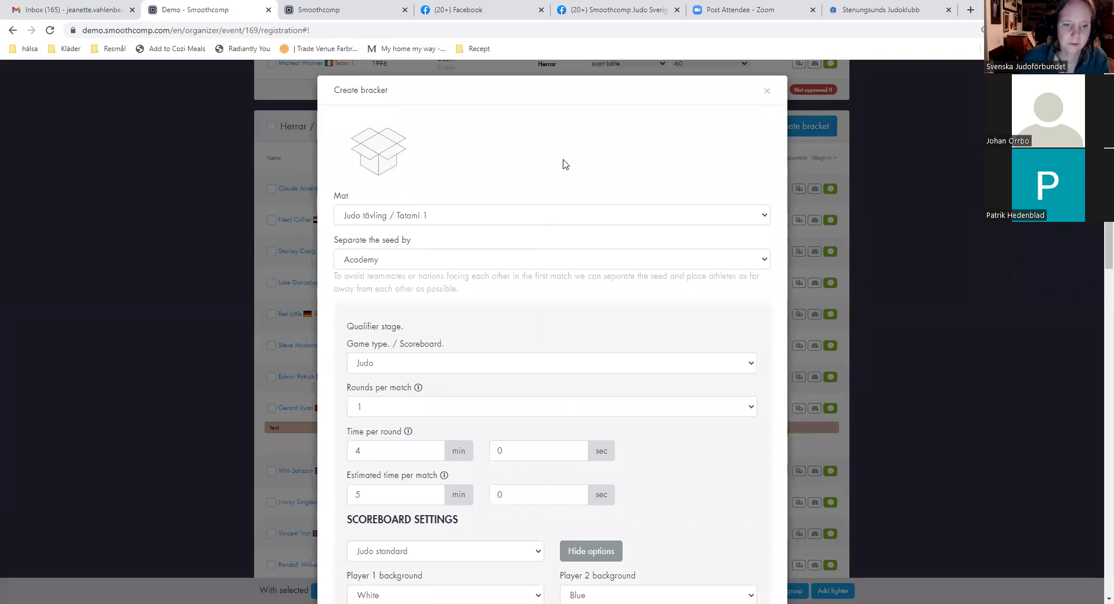
scroll(563, 165, down, 3)
scroll(534, 176, up, 2)
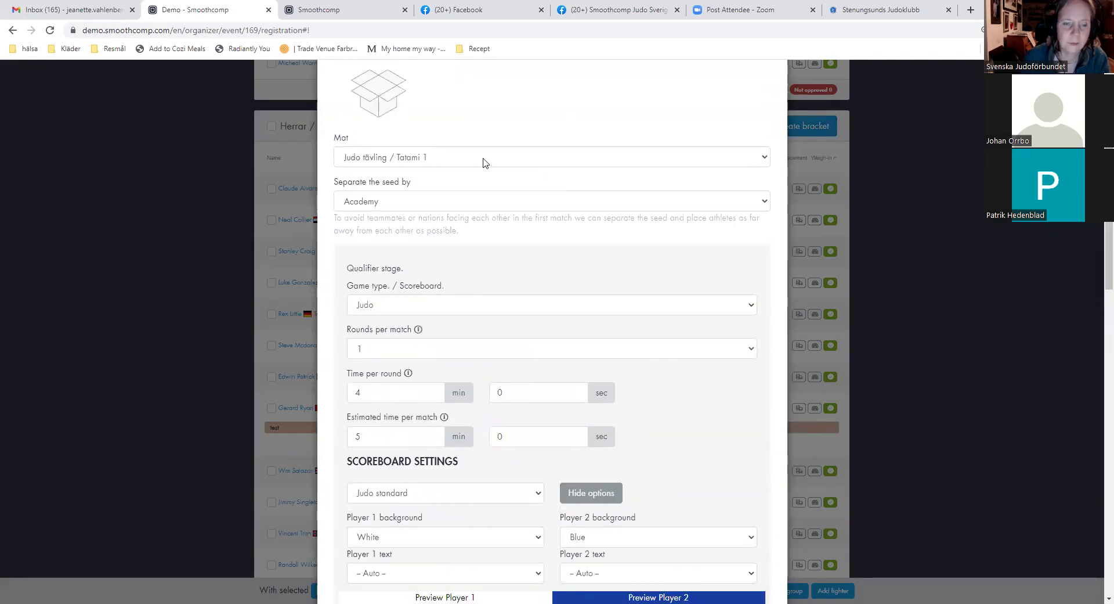
scroll(470, 371, down, 1)
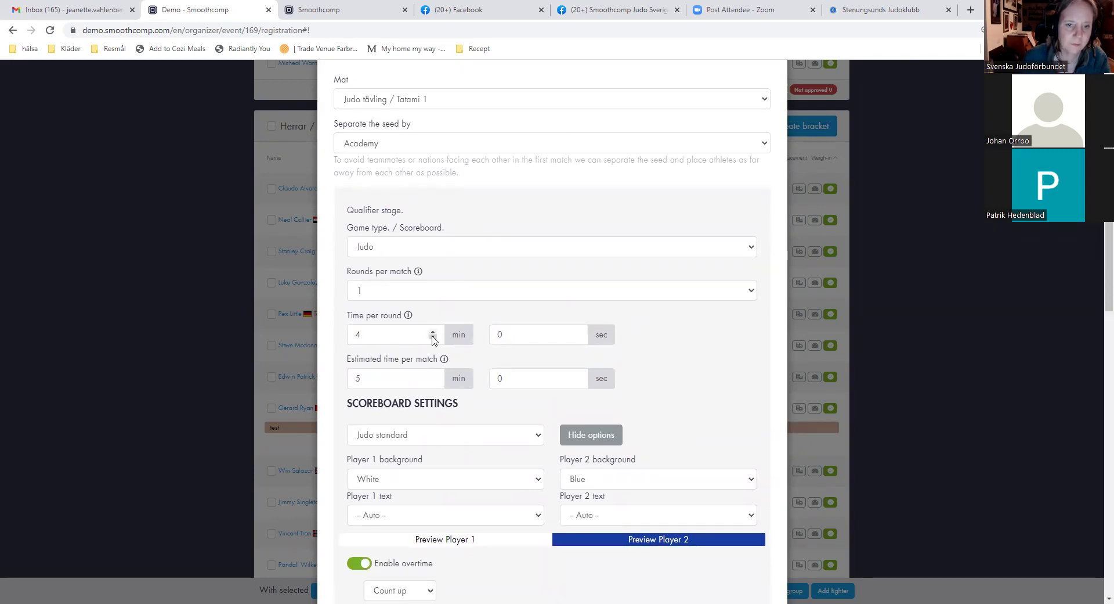
scroll(682, 408, down, 3)
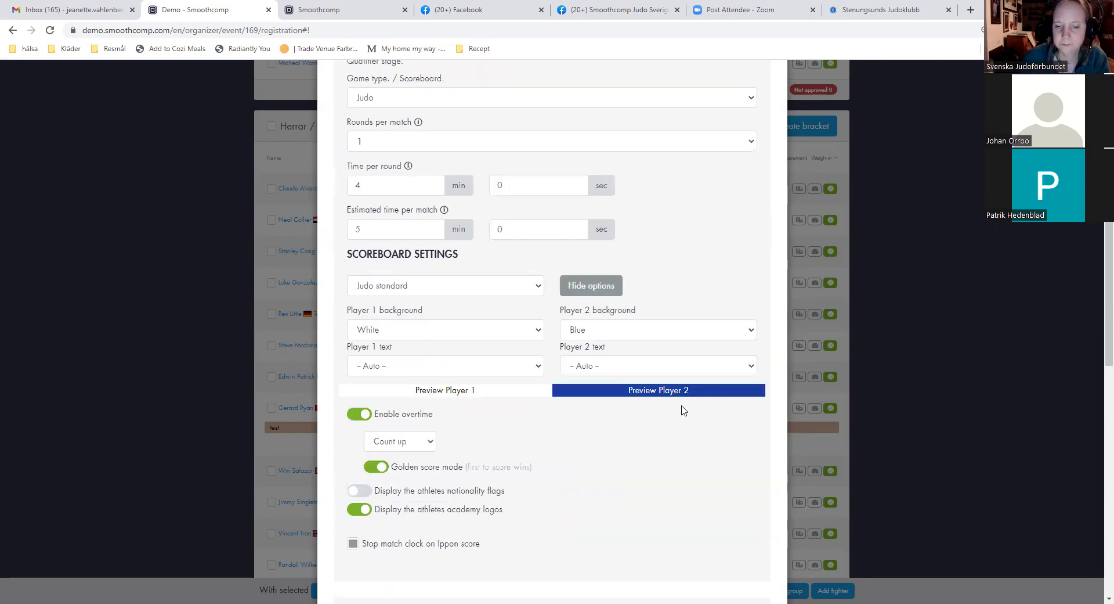
click(737, 580)
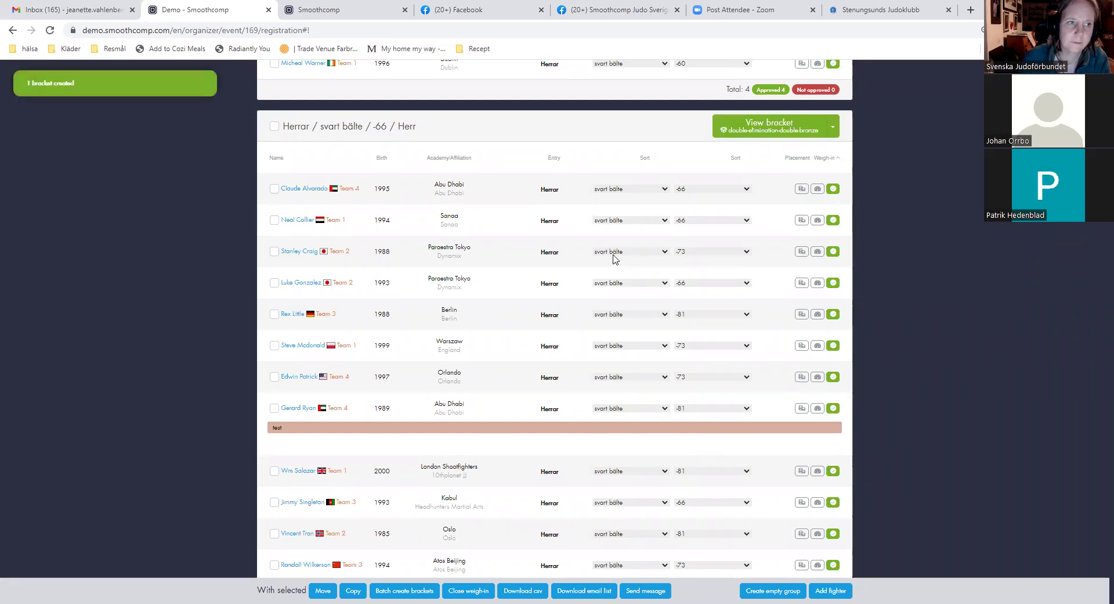
Open the Herrar / svart bälte / -66 / Herr bracket and examine its main rounds, repechage and final
click(769, 125)
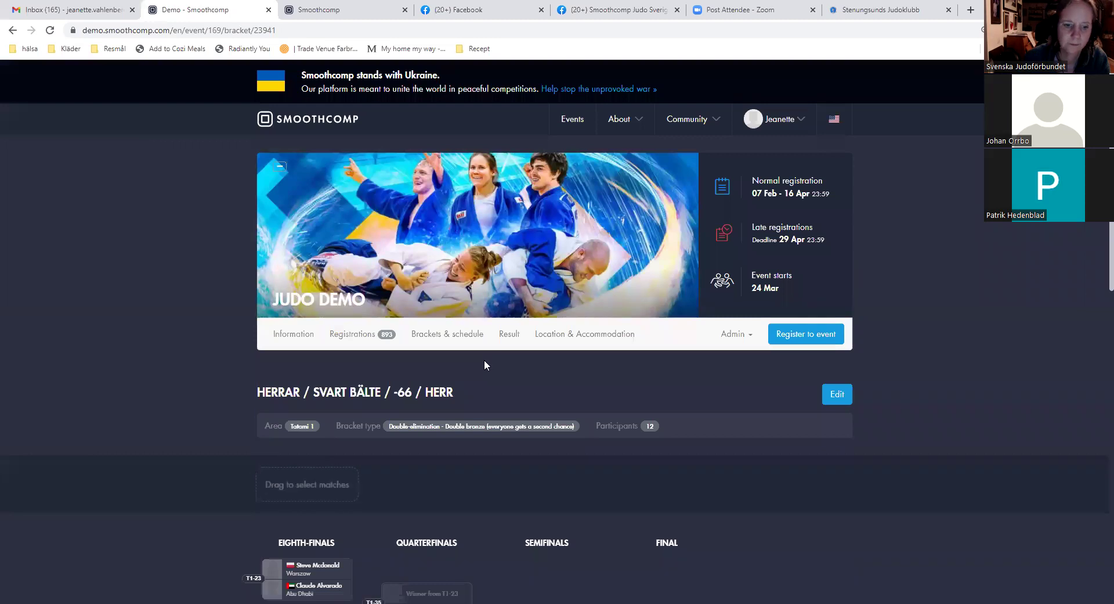
scroll(484, 360, down, 4)
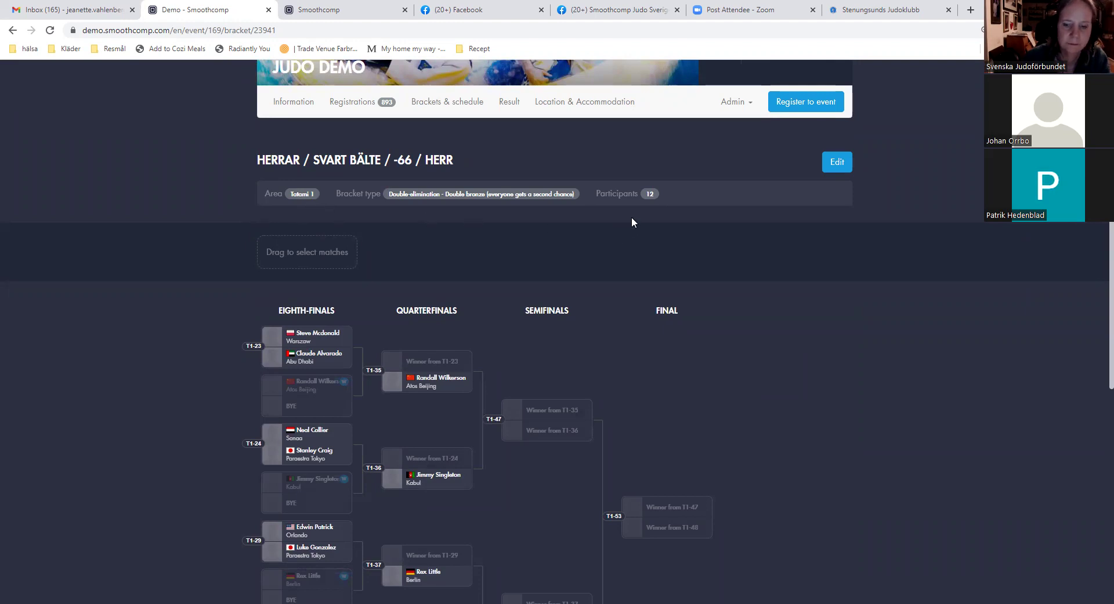
scroll(767, 241, down, 5)
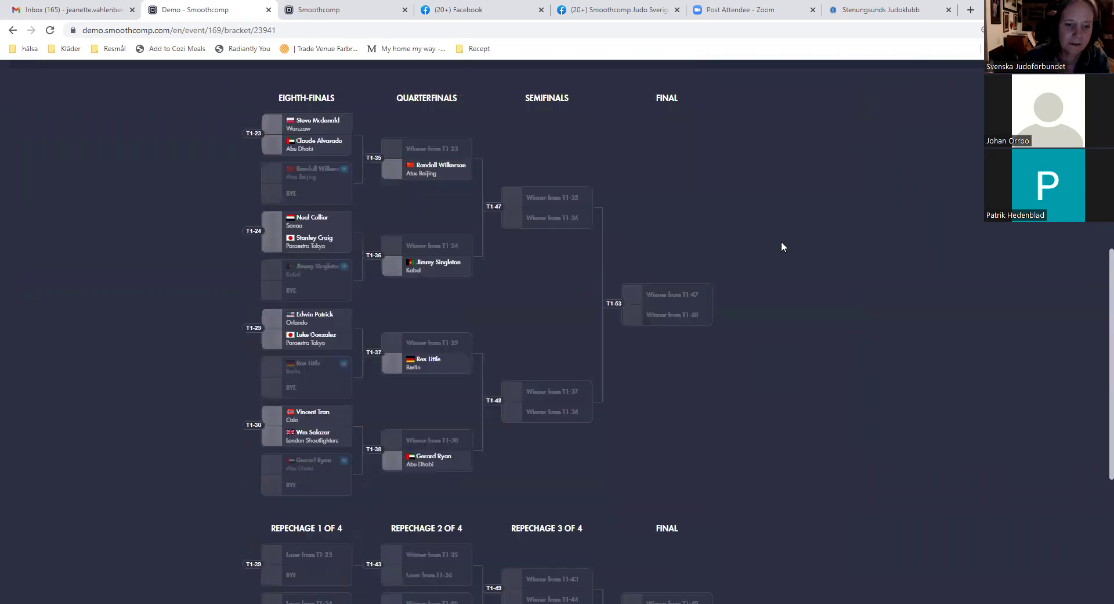
scroll(782, 241, down, 3)
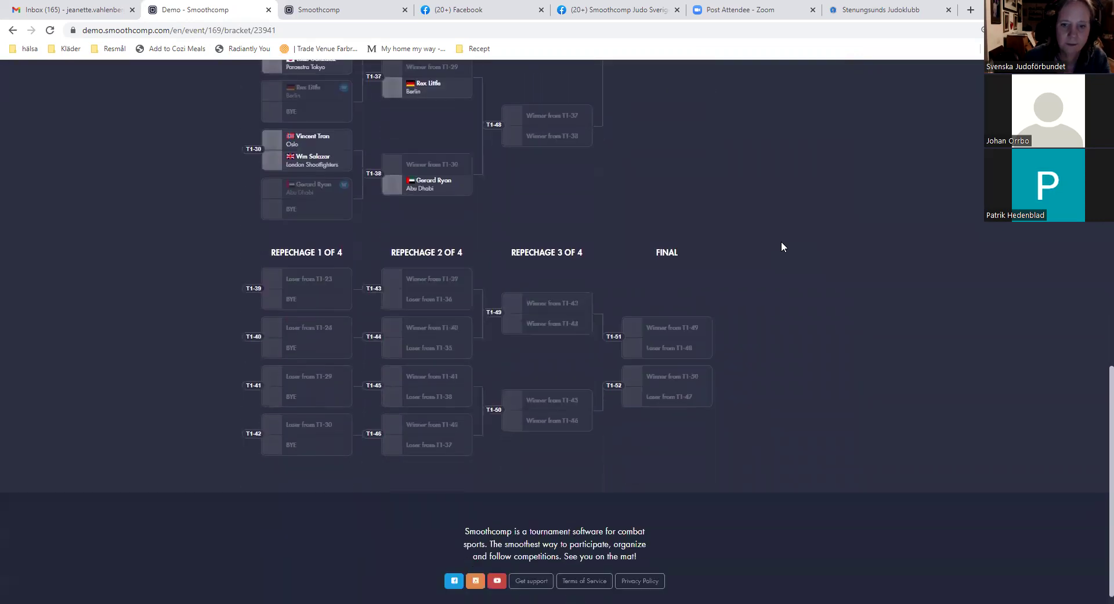
scroll(781, 242, up, 5)
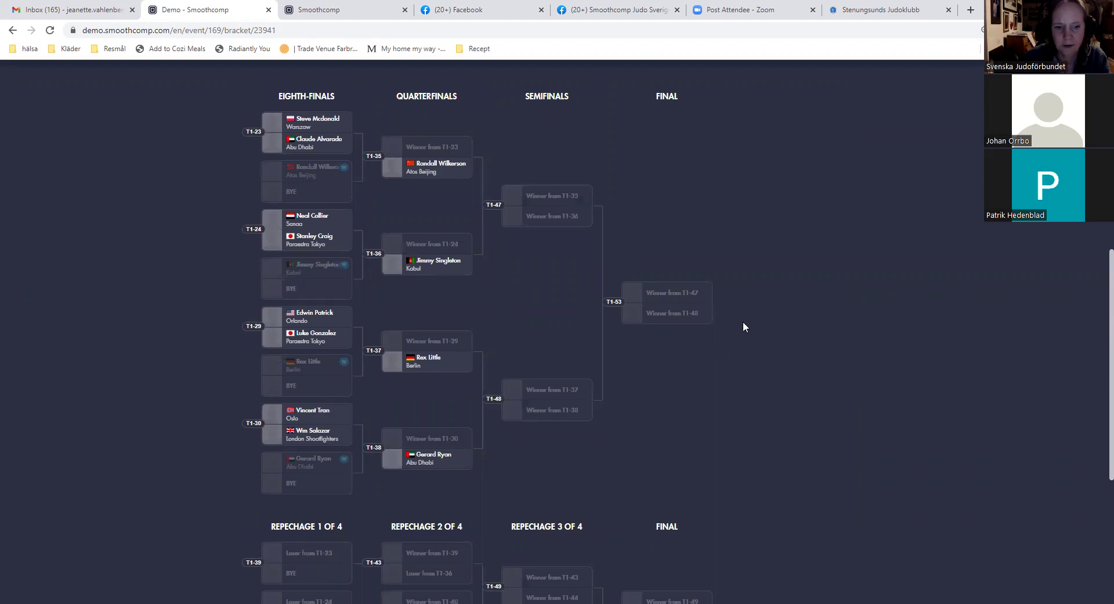
scroll(614, 355, down, 3)
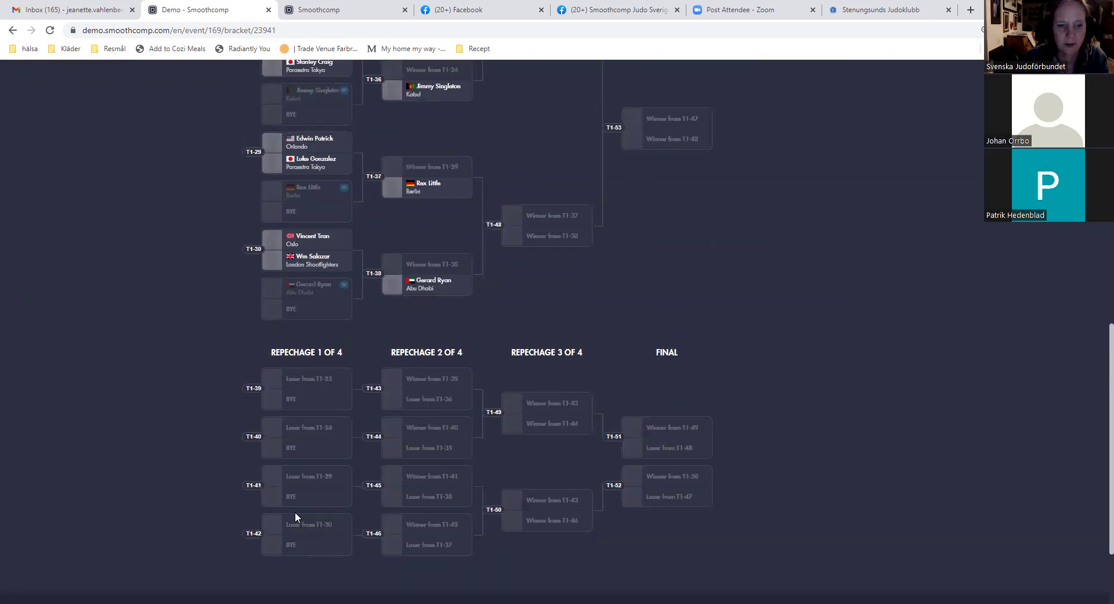
scroll(689, 253, up, 3)
click(668, 314)
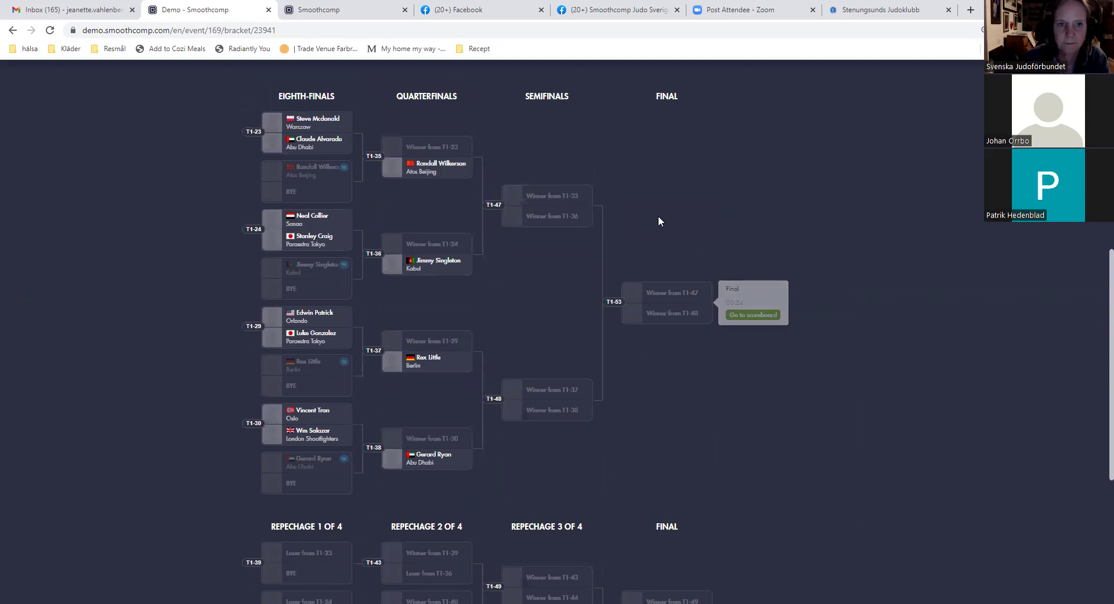
scroll(725, 272, up, 3)
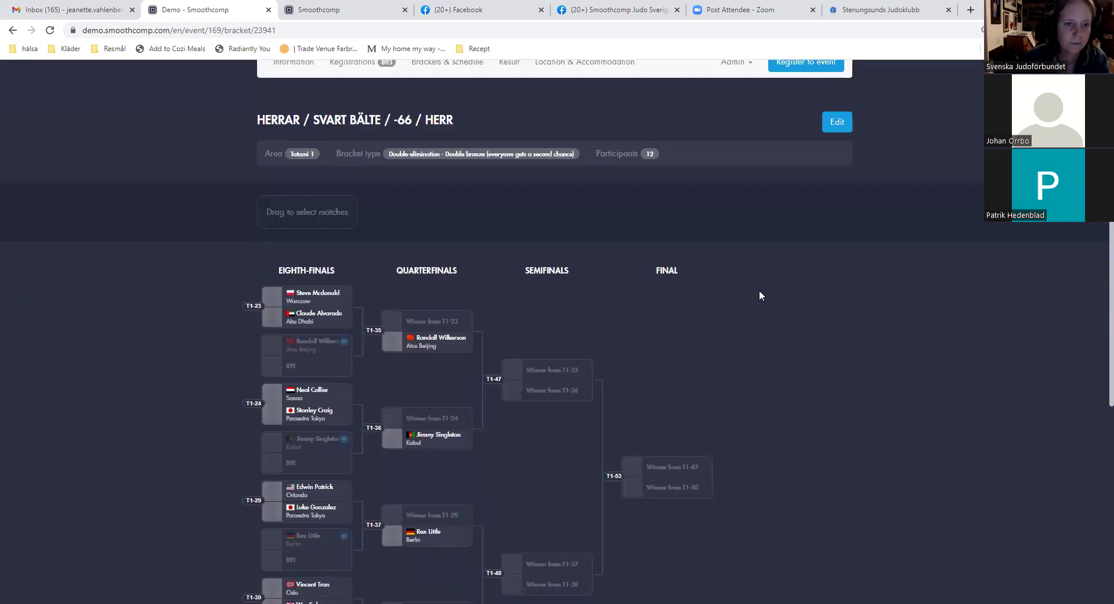
click(666, 465)
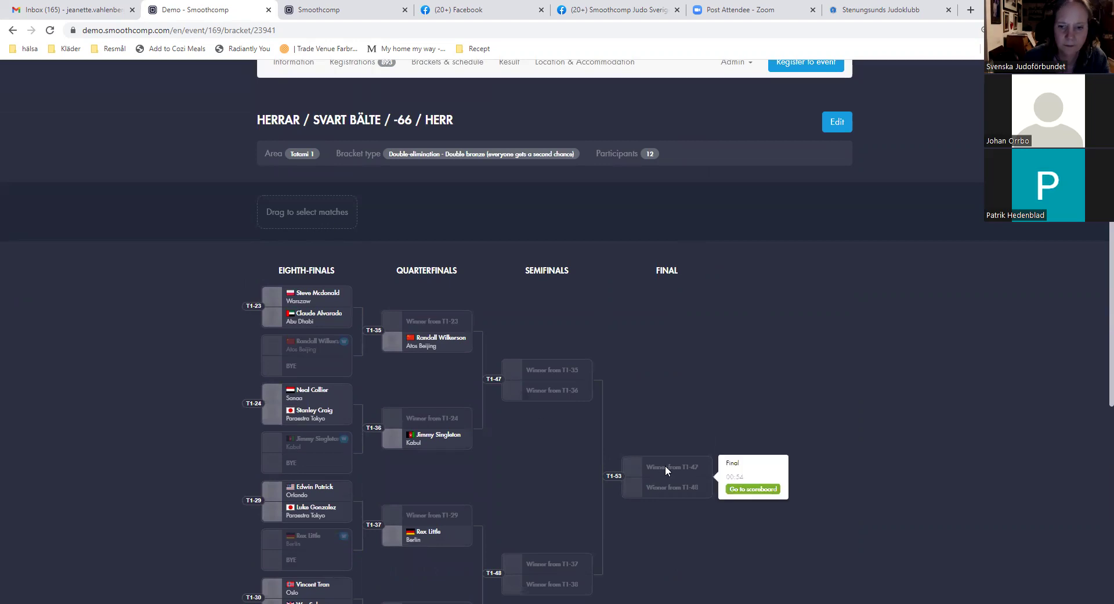
drag(668, 475, 406, 287)
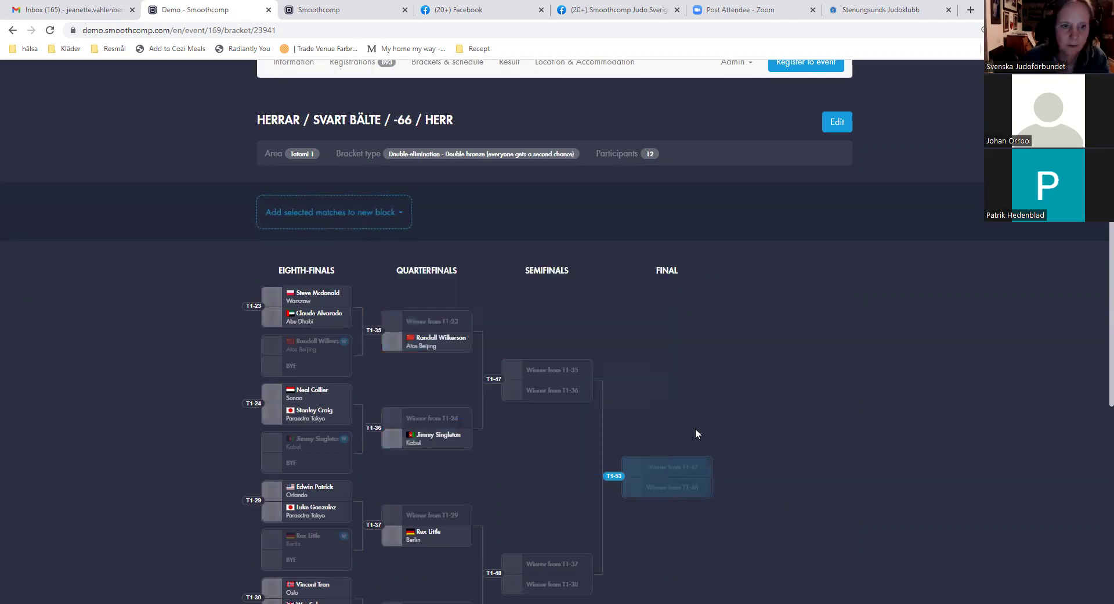
click(400, 218)
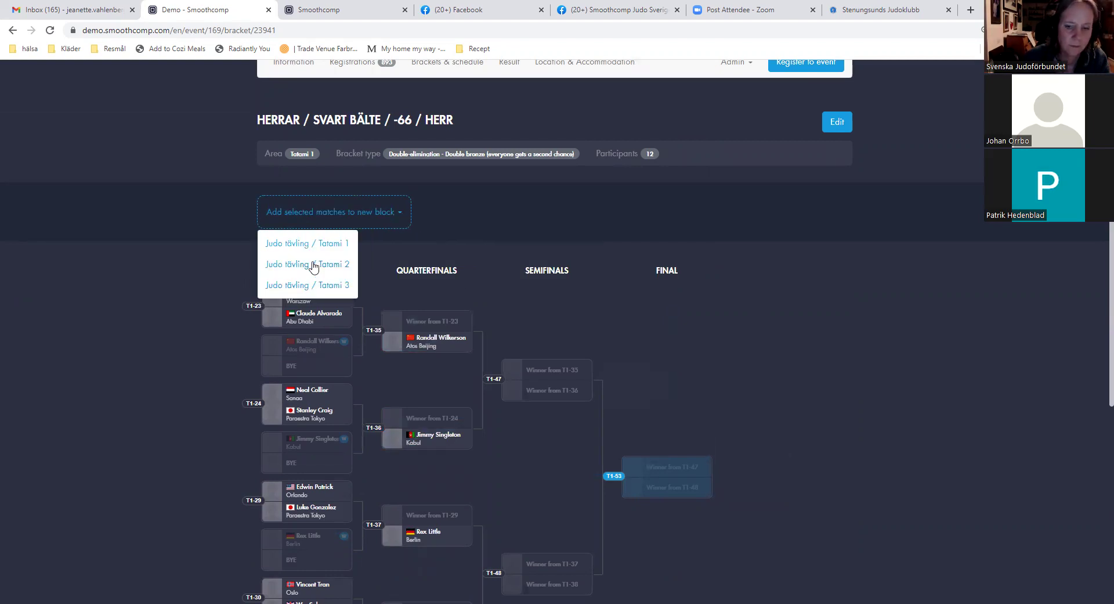
click(702, 365)
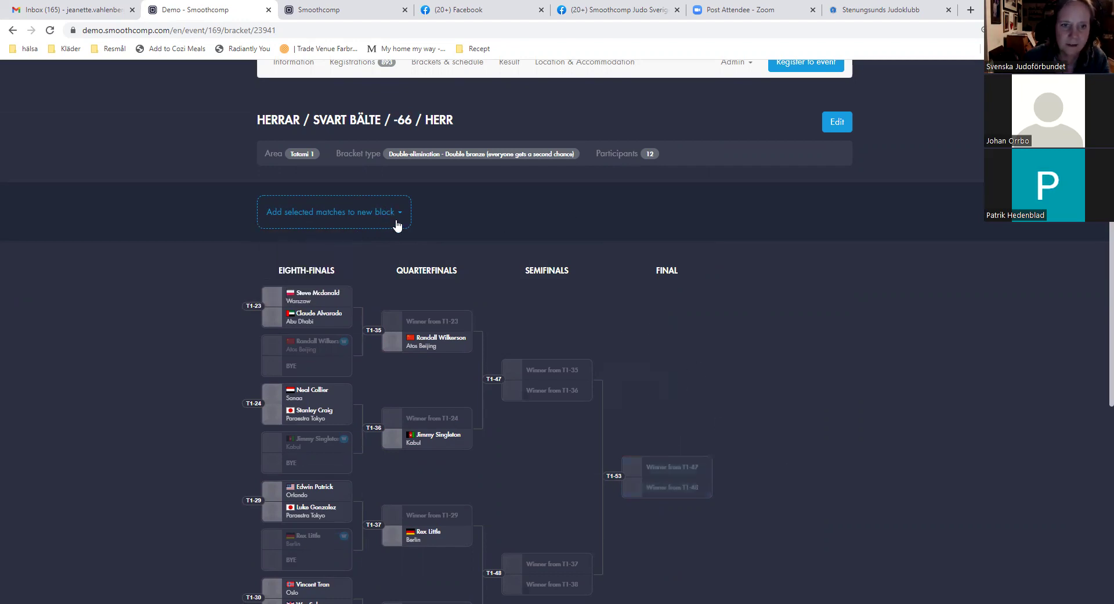
Select the final match of the -66 Herr bracket and add it to a new block on Judo tävling / Tatami 2
drag(719, 423, 623, 542)
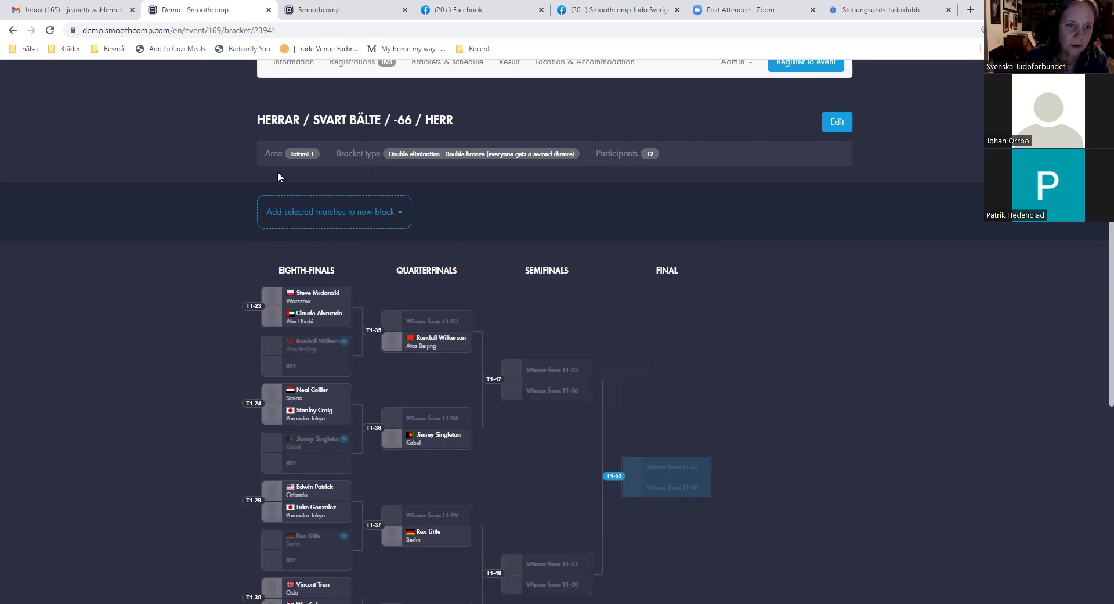
click(397, 215)
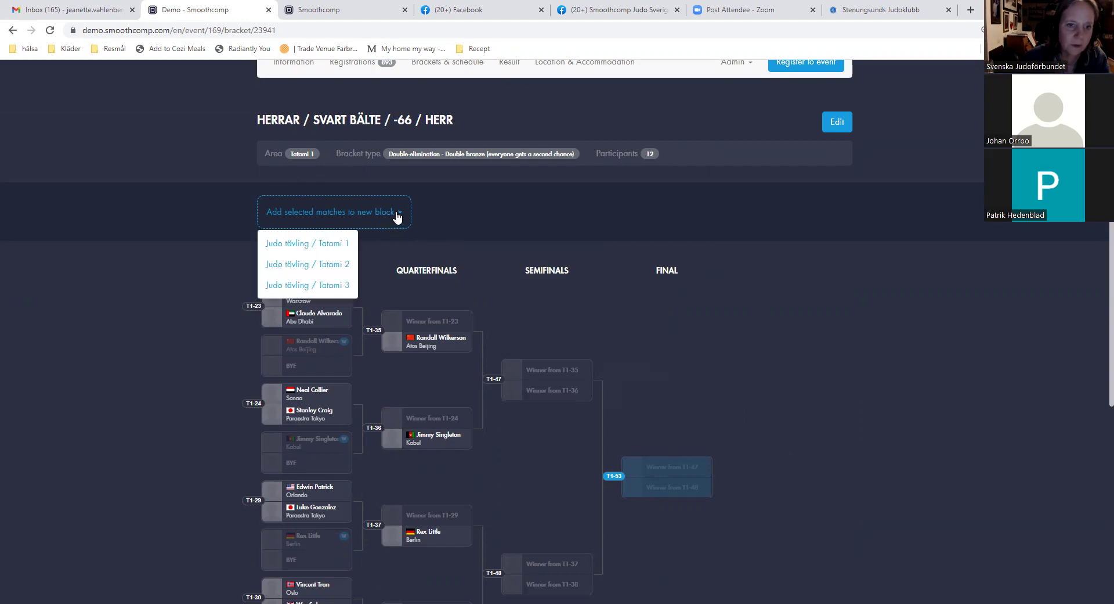
click(315, 264)
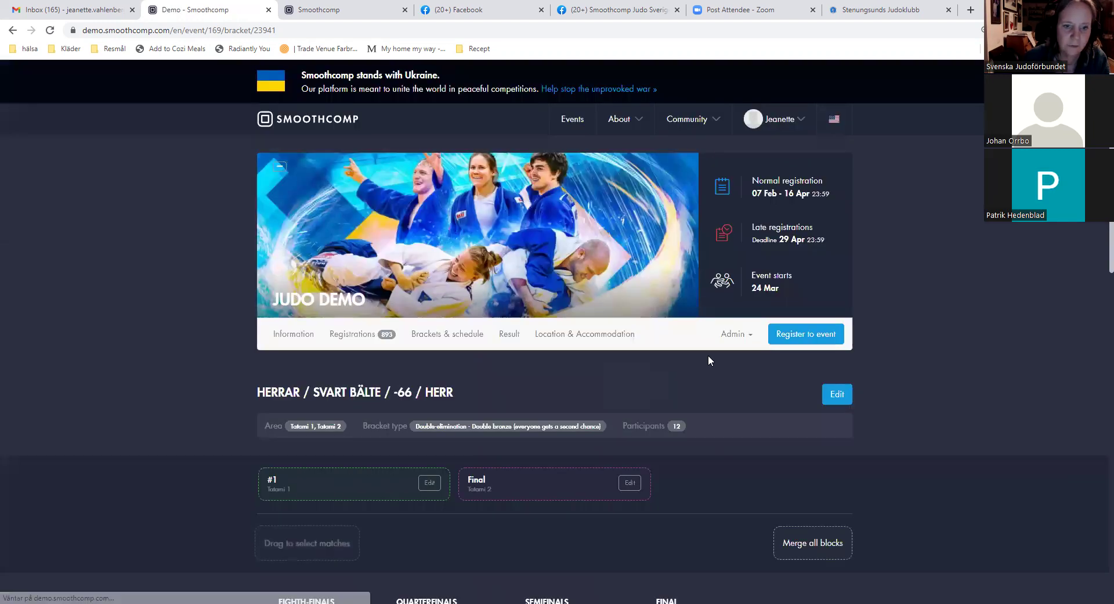
scroll(640, 371, down, 6)
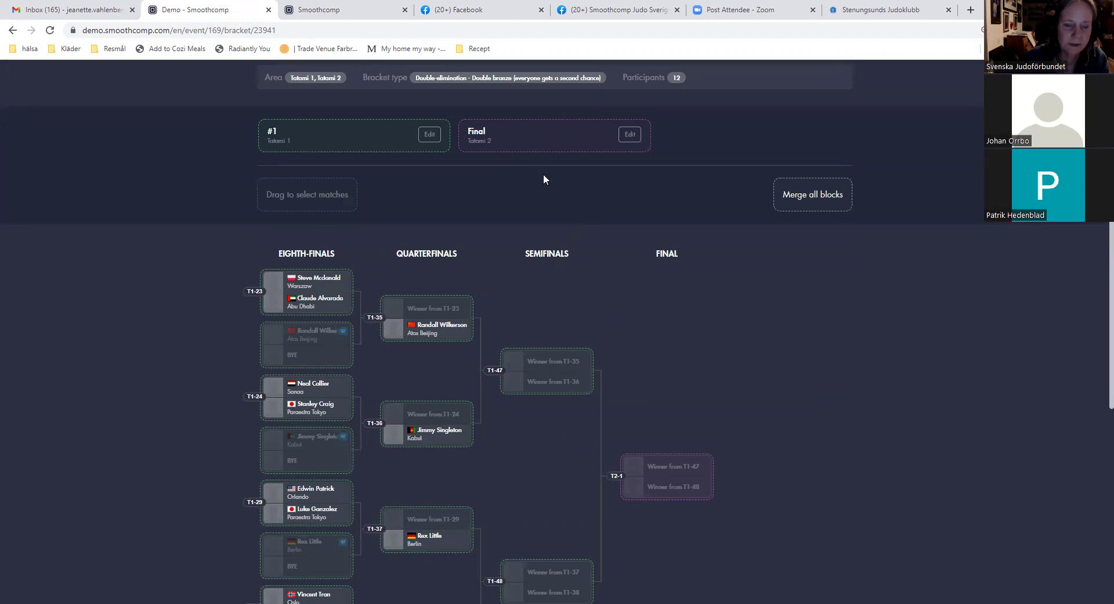
scroll(722, 336, up, 5)
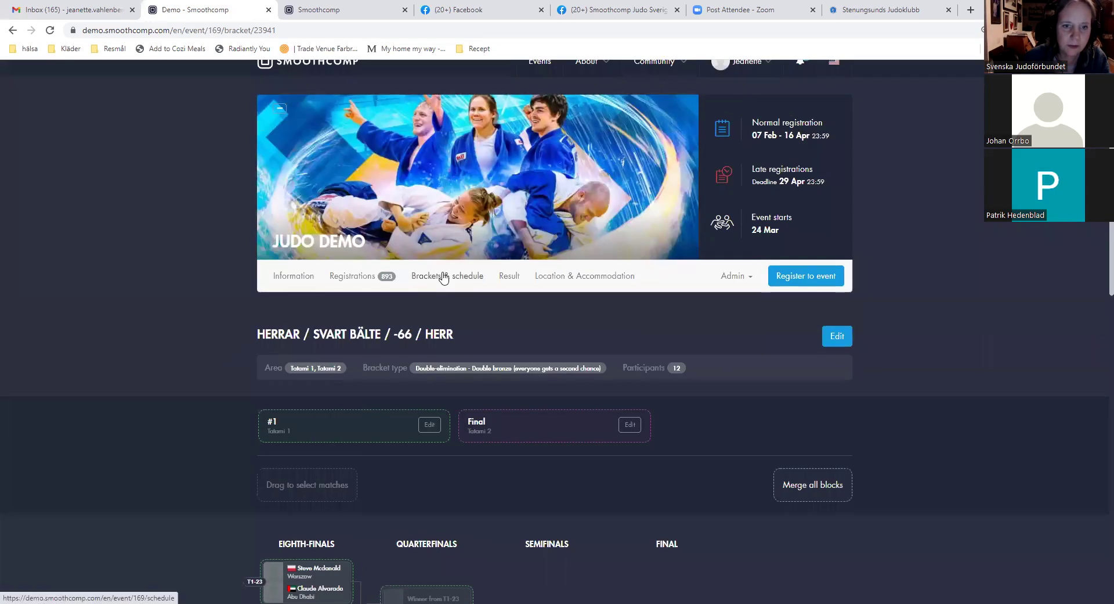
Open the event's Brackets & schedule page and review the categories assigned to each tatami
click(449, 279)
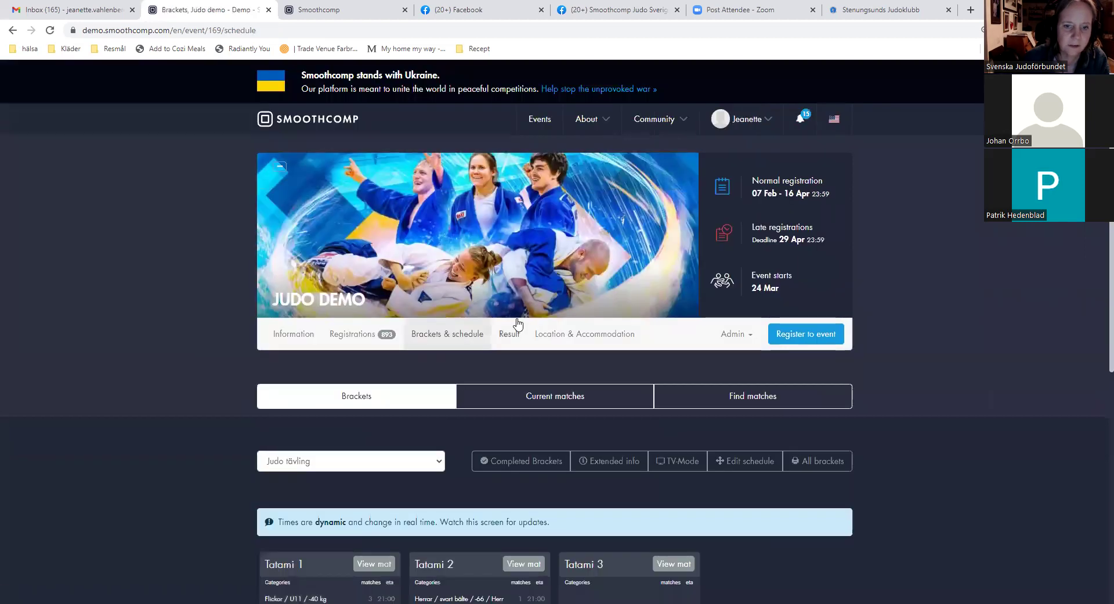
scroll(516, 318, down, 5)
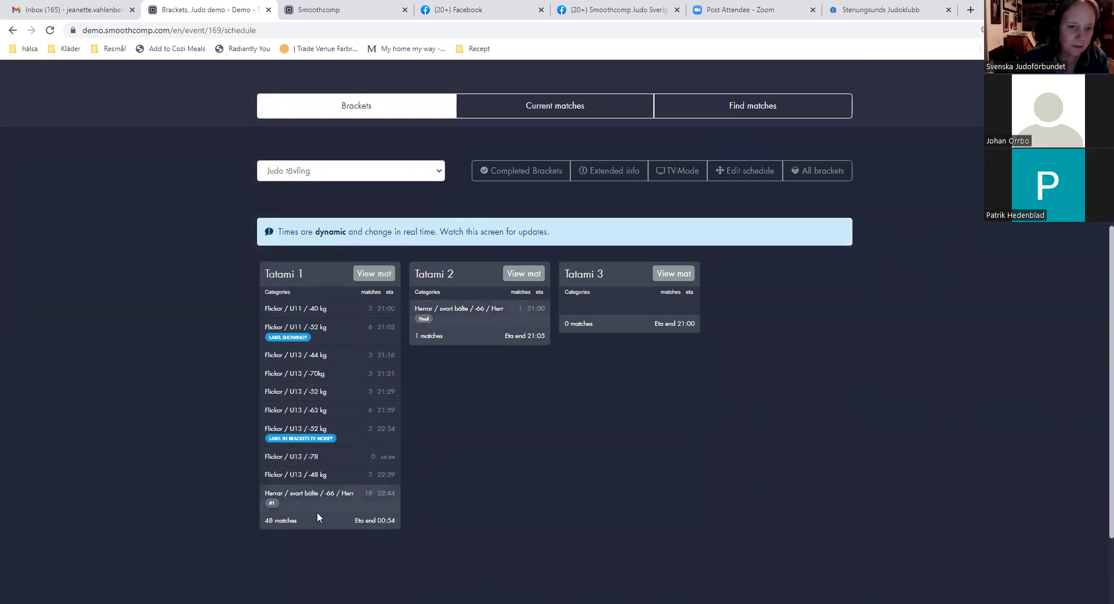
scroll(317, 512, down, 2)
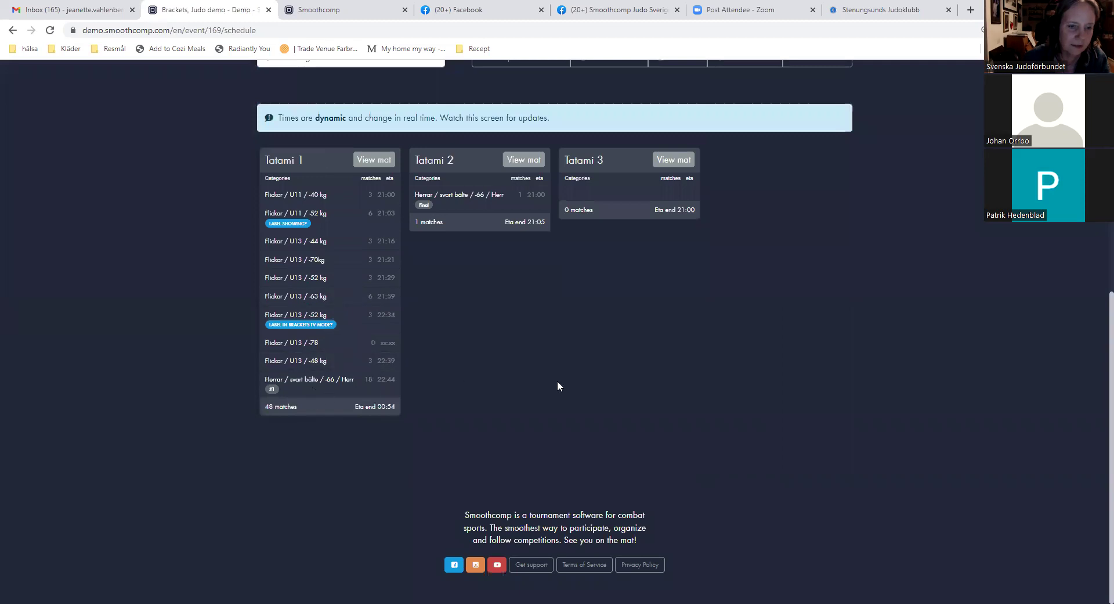
scroll(466, 382, up, 1)
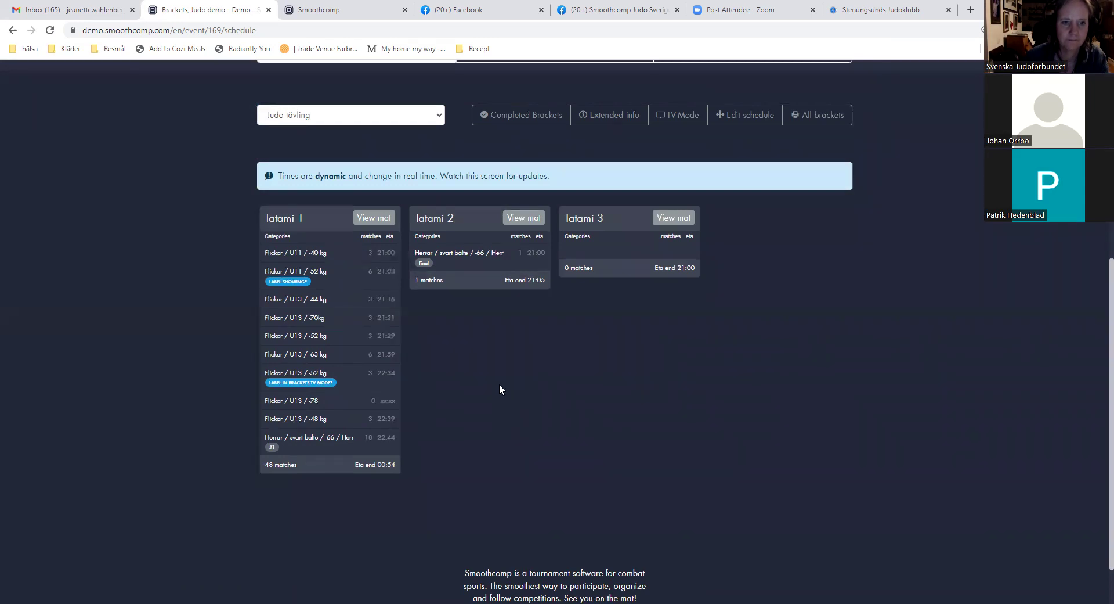
scroll(499, 384, up, 1)
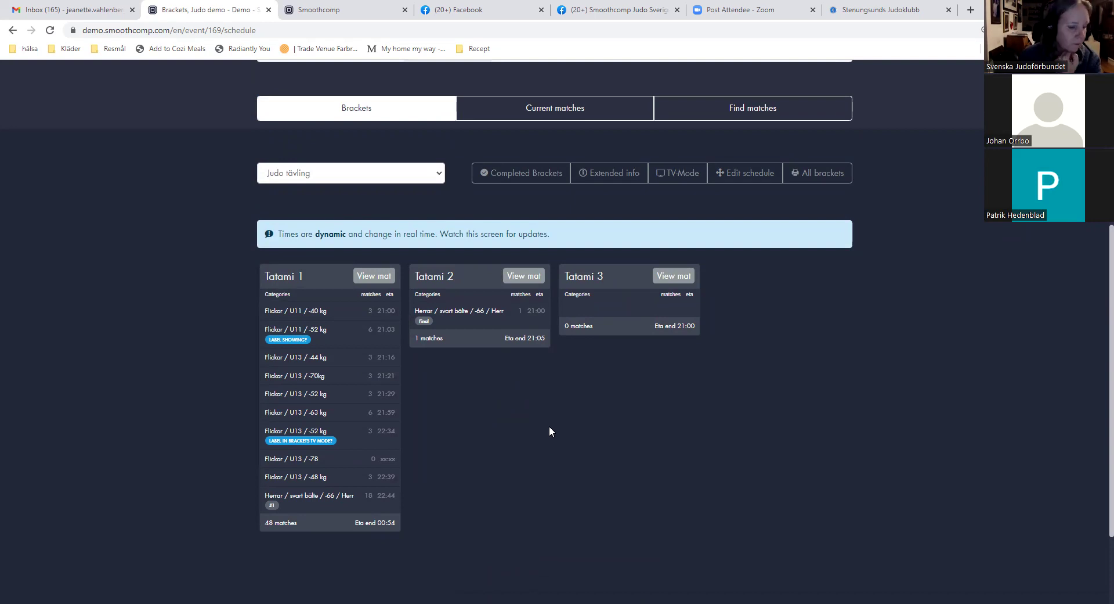
Edit the schedule, moving Flickor / U13 / -70kg and -63 kg to Tatami 3 and U13 / -52 kg to second place on Tatami 1, and save
click(748, 177)
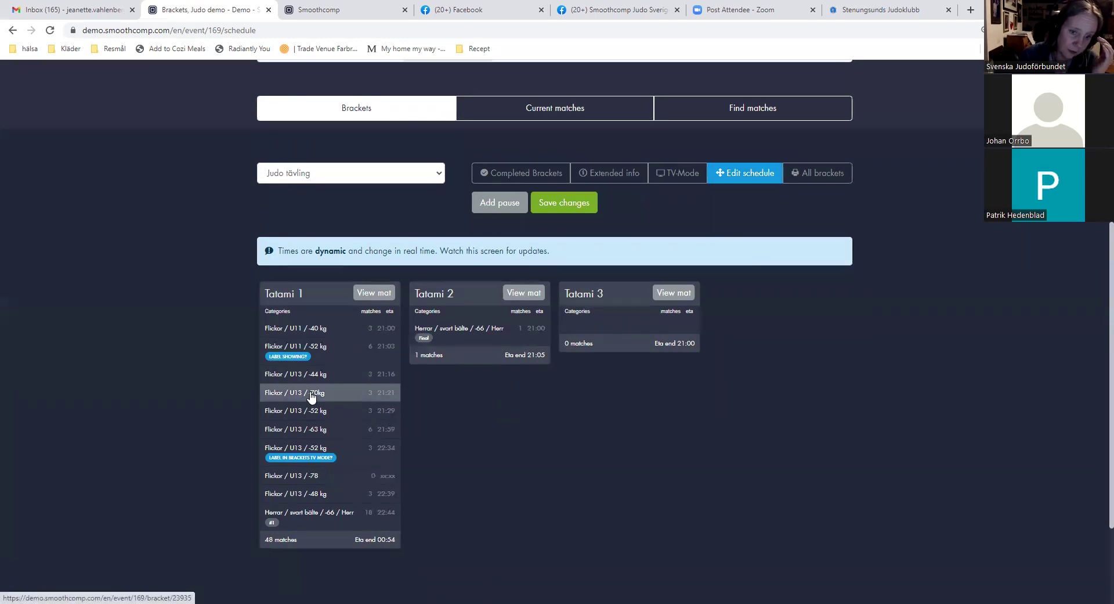
drag(614, 331, 613, 331)
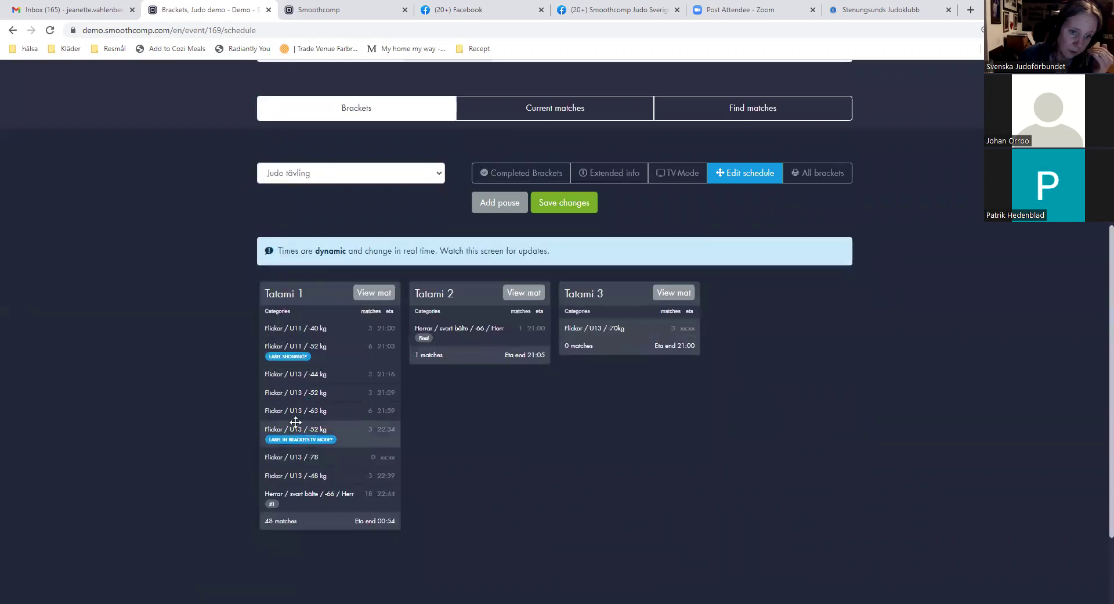
drag(303, 365, 303, 368)
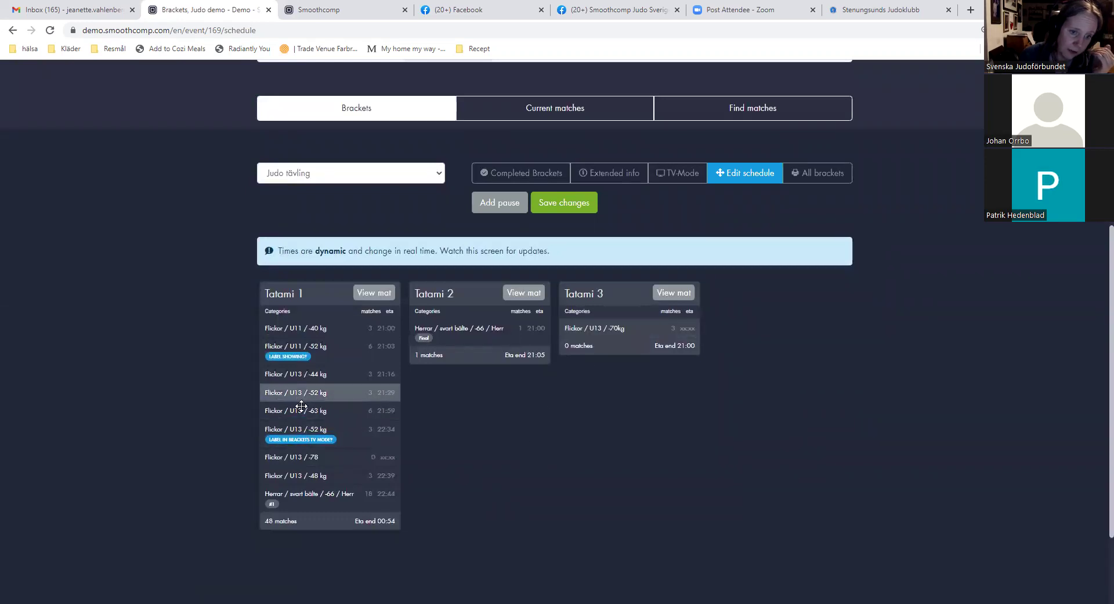
drag(308, 417, 604, 348)
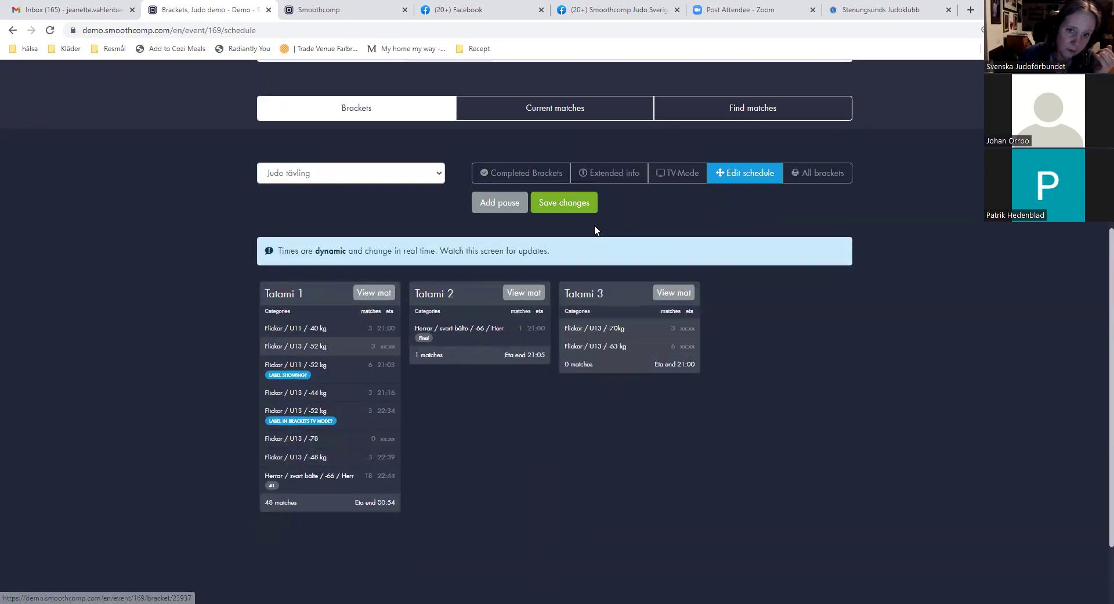
click(567, 204)
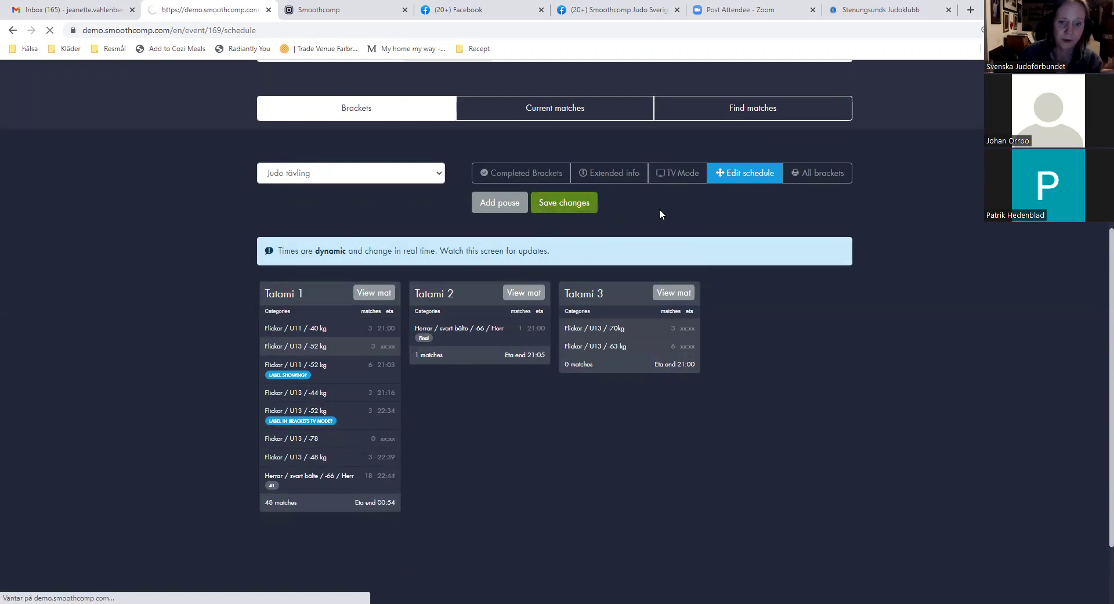
Show extended info for the schedule and review match times, bracket types and total estimates on each tatami
scroll(767, 447, down, 4)
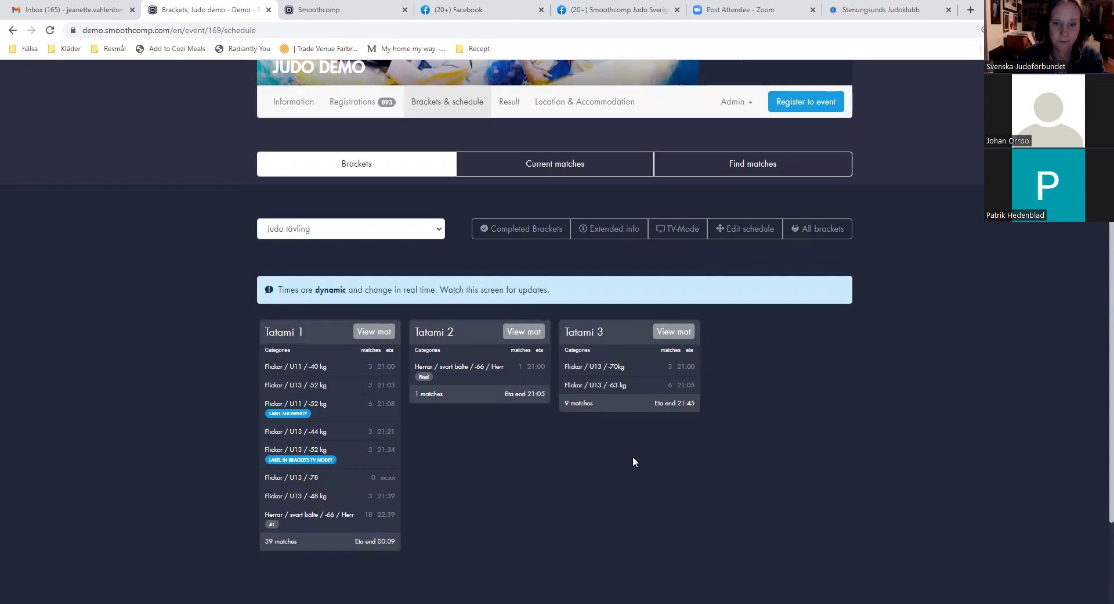
click(610, 230)
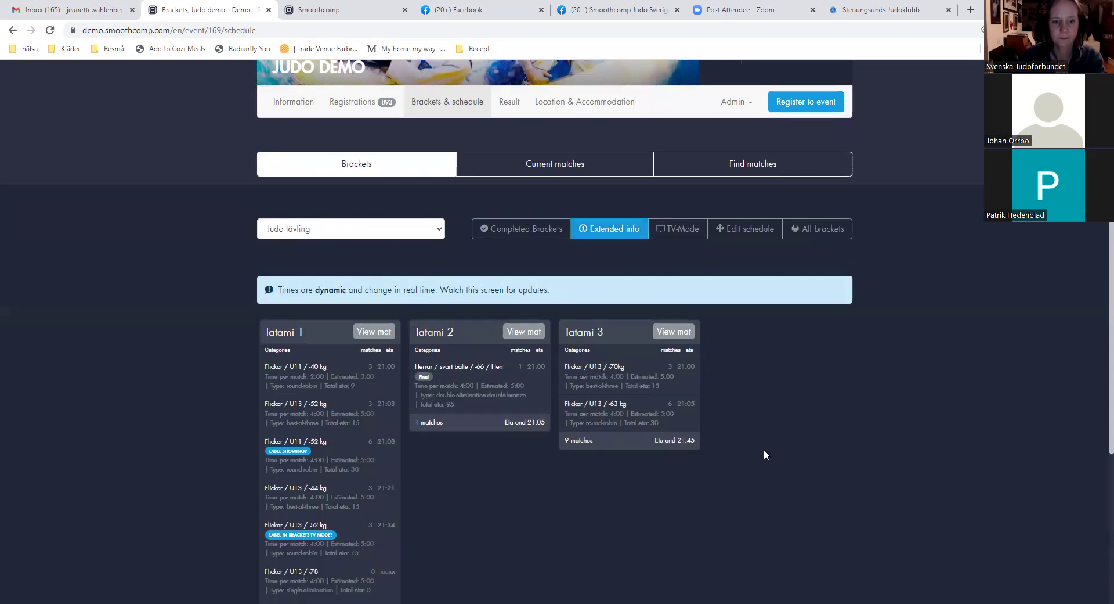
scroll(764, 450, down, 2)
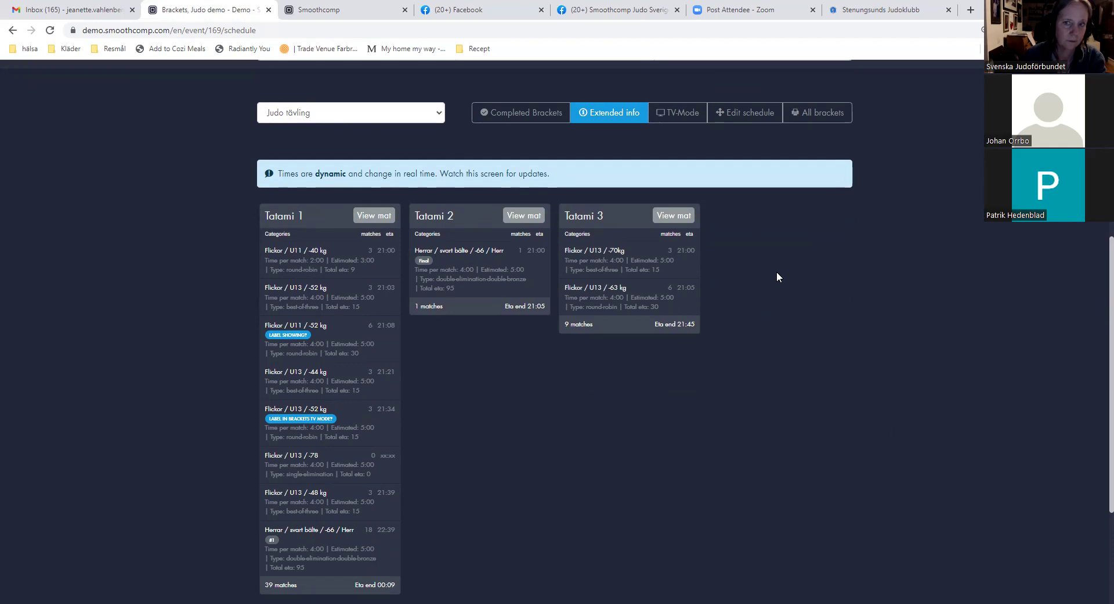
scroll(777, 276, up, 3)
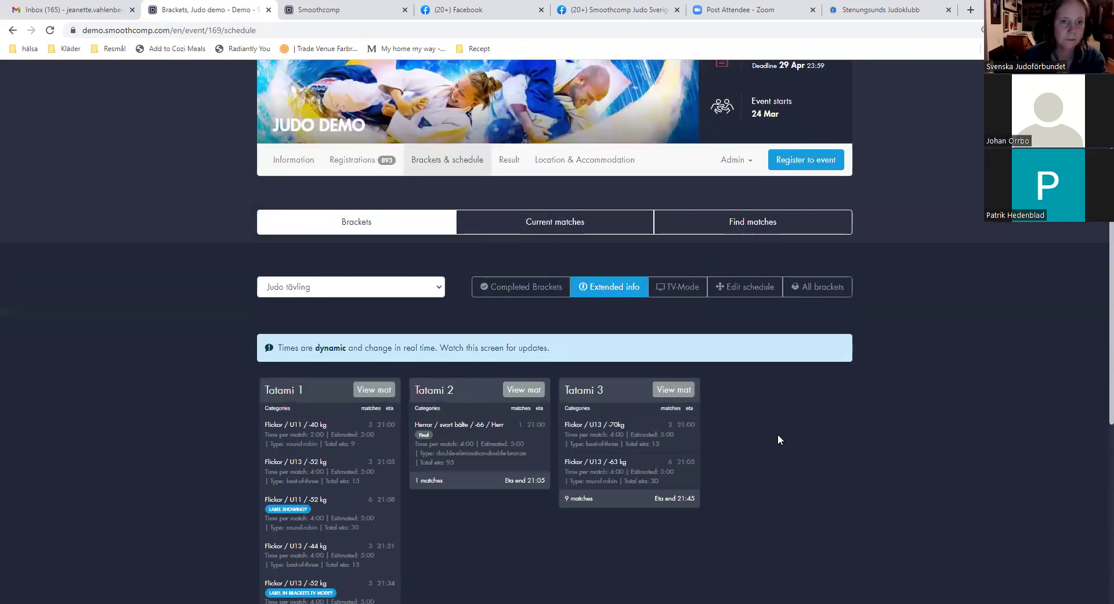
scroll(780, 450, down, 2)
scroll(780, 451, up, 2)
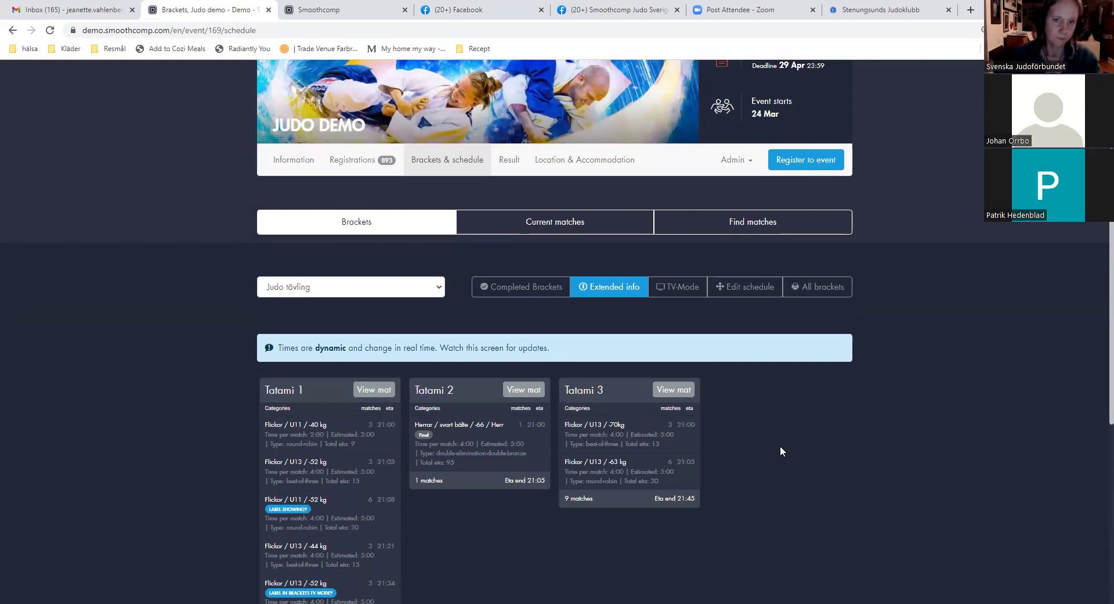
Switch the site language from English to Svenska
click(736, 161)
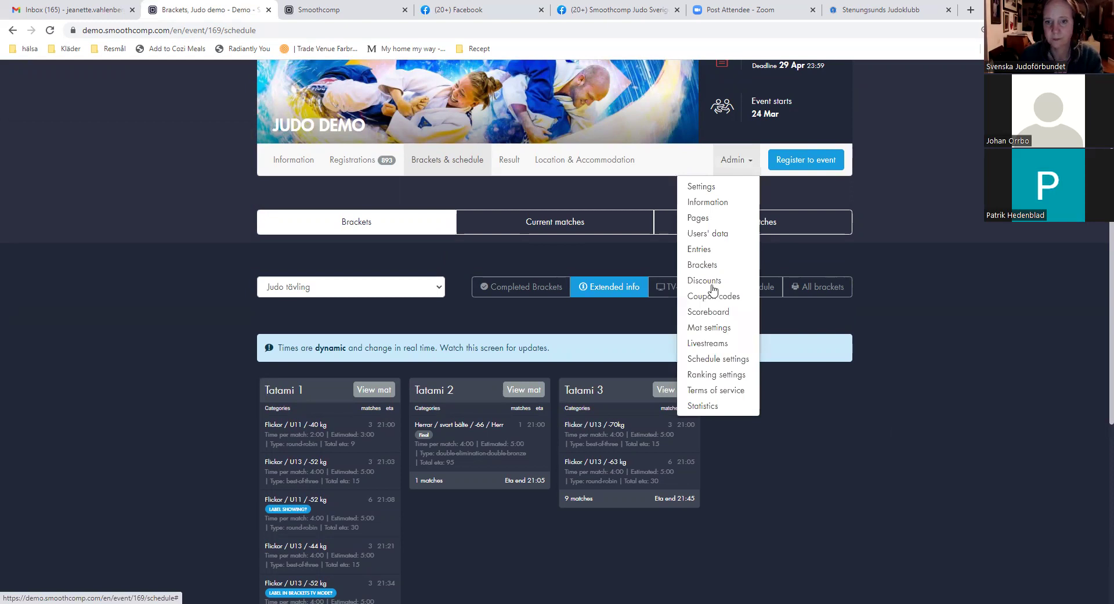
click(902, 298)
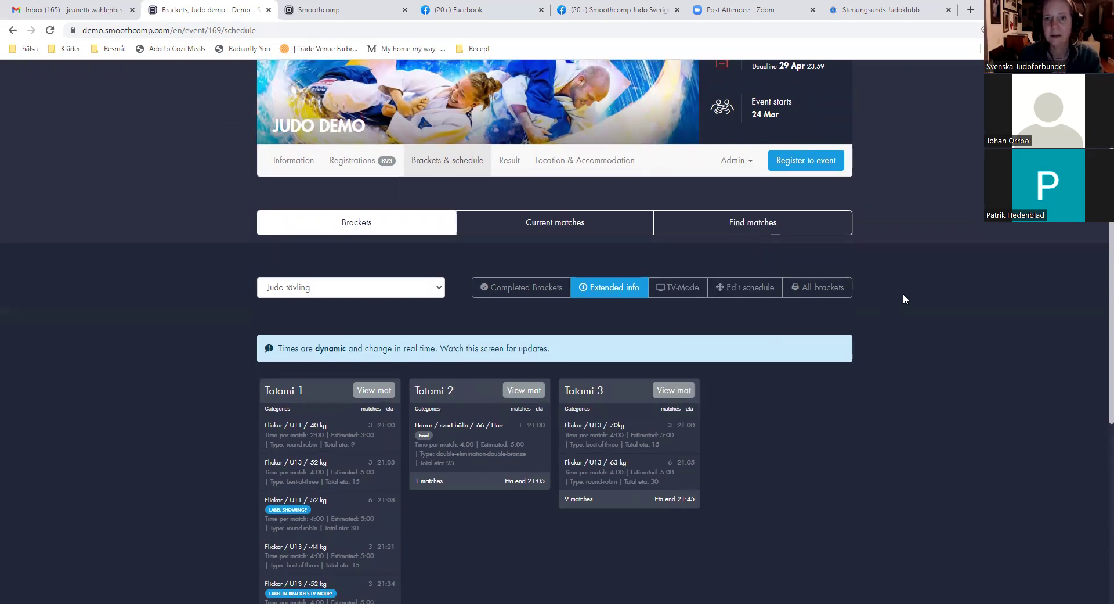
scroll(902, 296, up, 3)
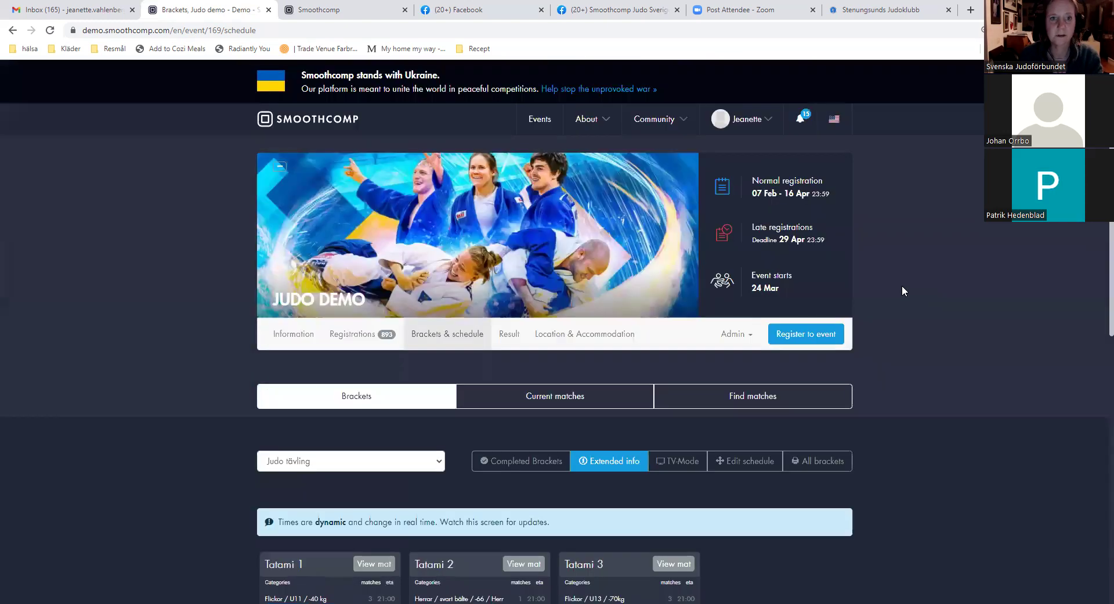
click(834, 119)
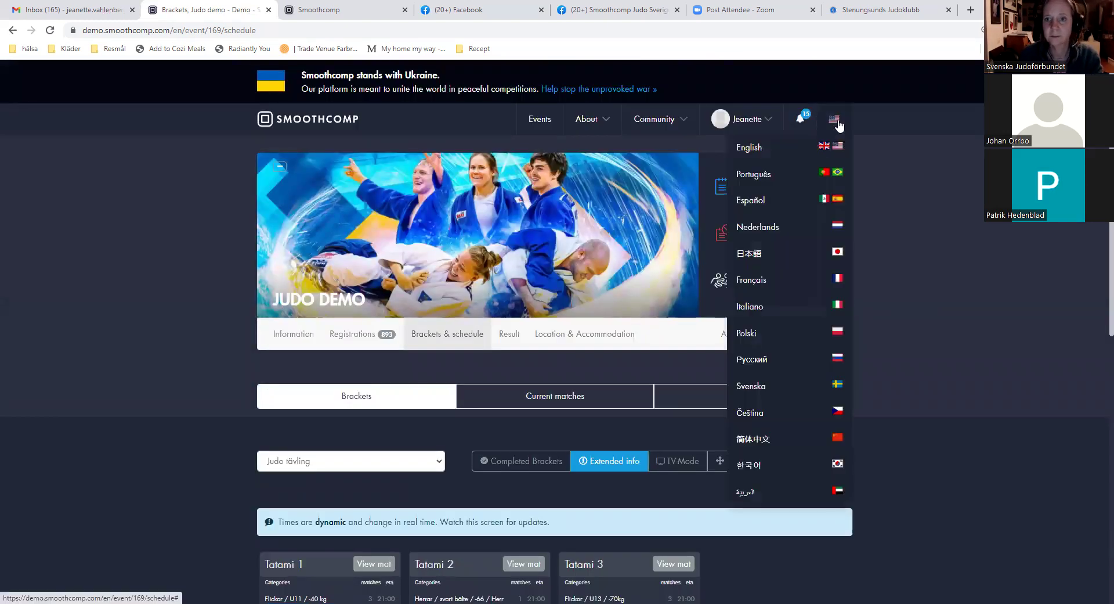
click(805, 383)
Open the event's schedule settings (Schema inställningar) to view the match rest options
click(742, 337)
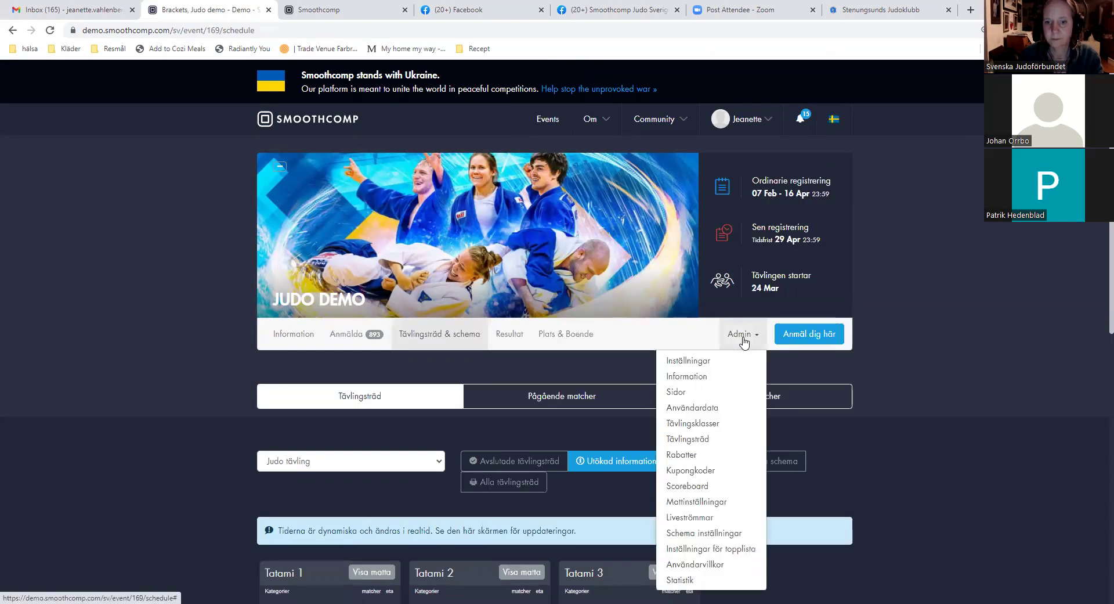
scroll(743, 339, down, 2)
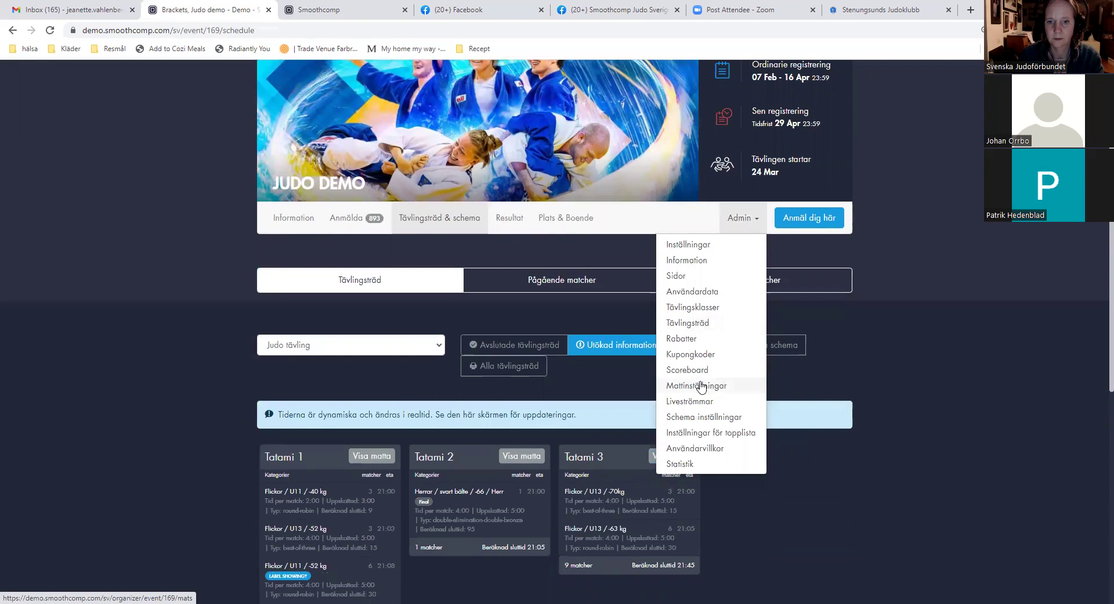
click(705, 417)
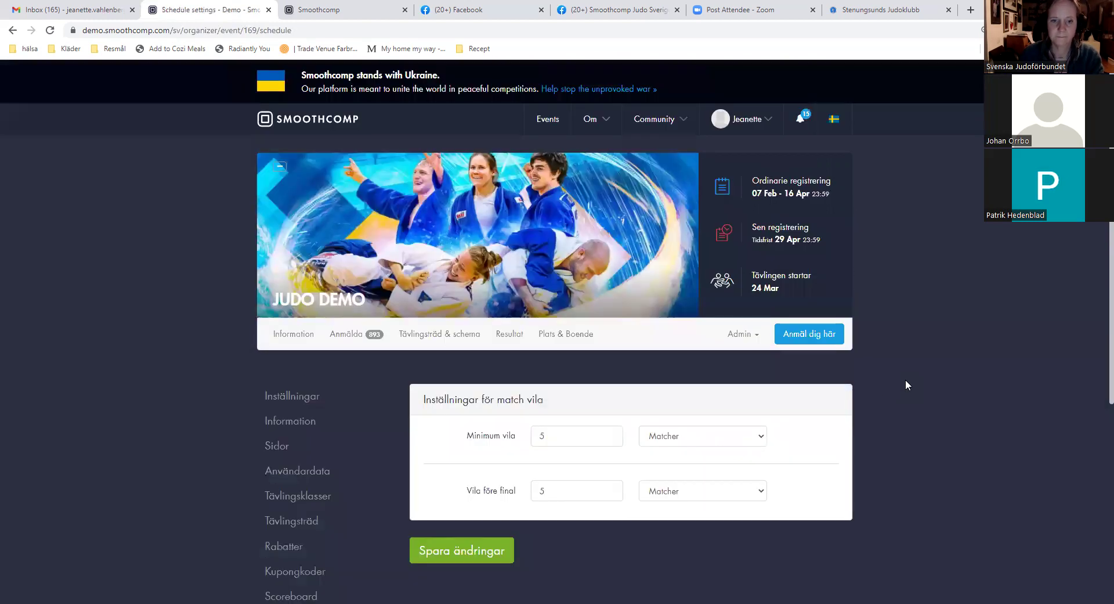
scroll(838, 400, down, 2)
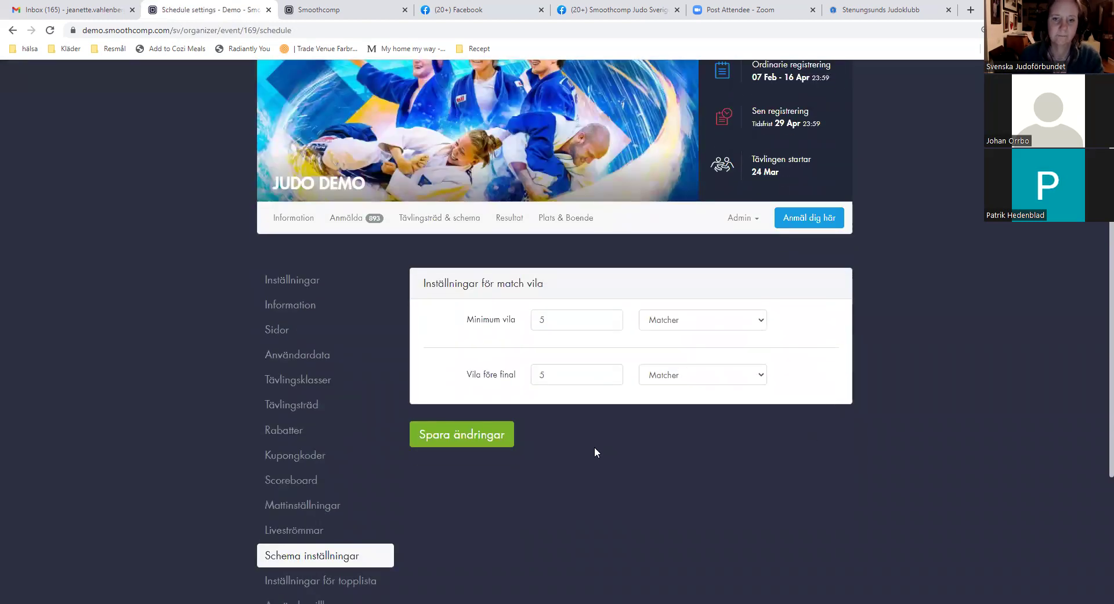
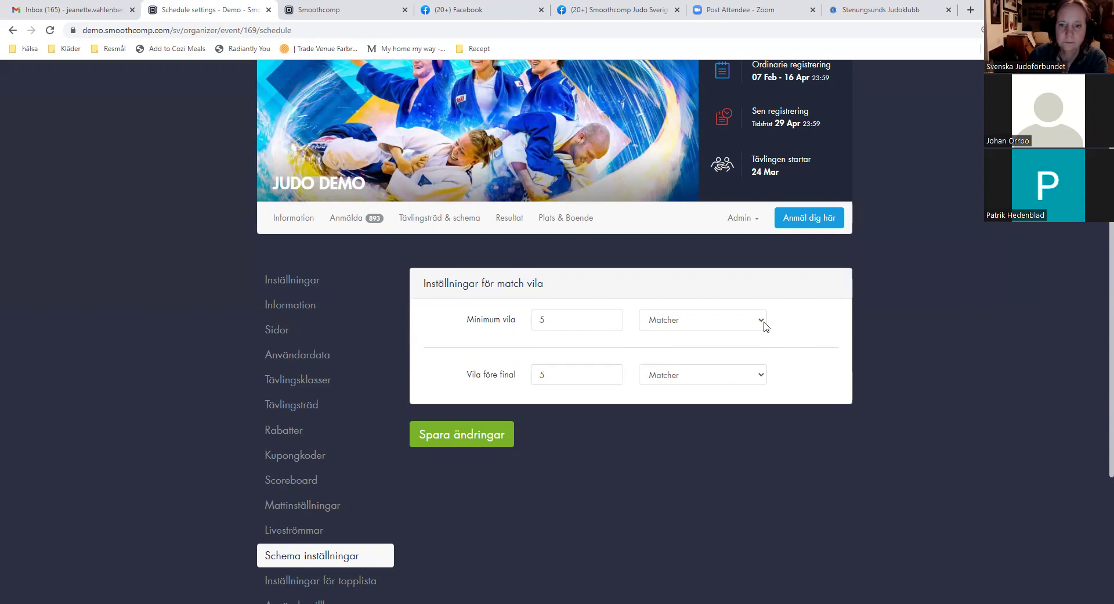
Try Minuter as the unit for Minimum vila and return it to Matcher
click(762, 323)
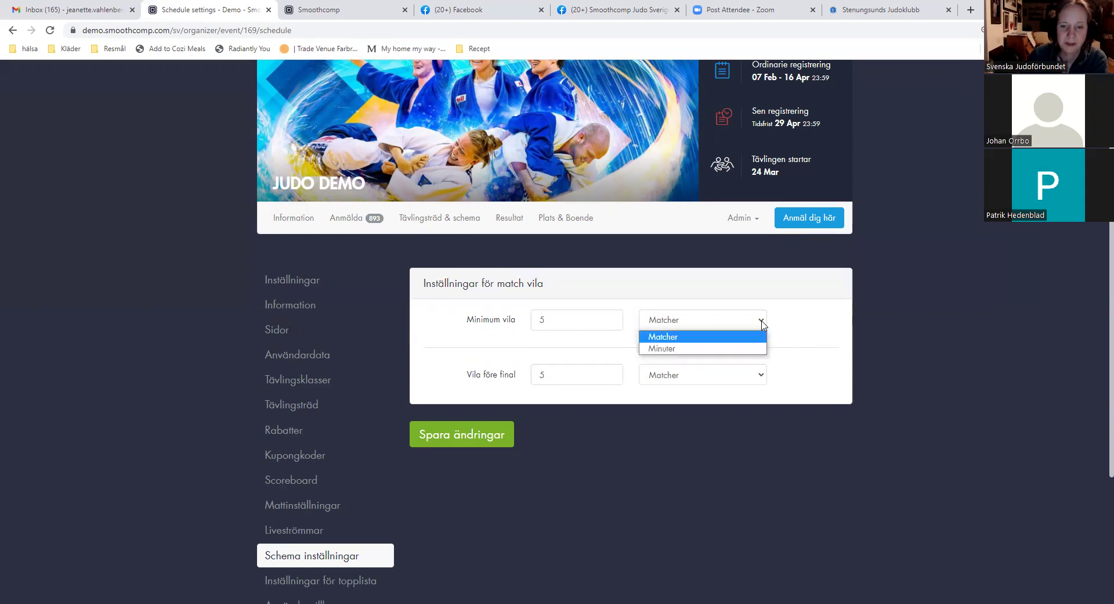
click(741, 349)
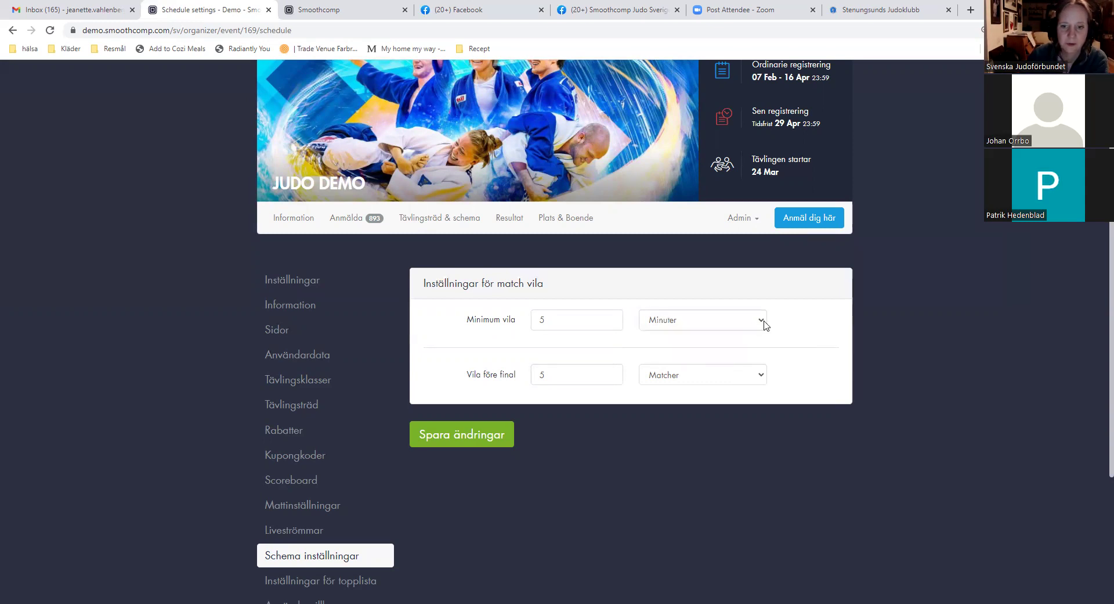
click(765, 324)
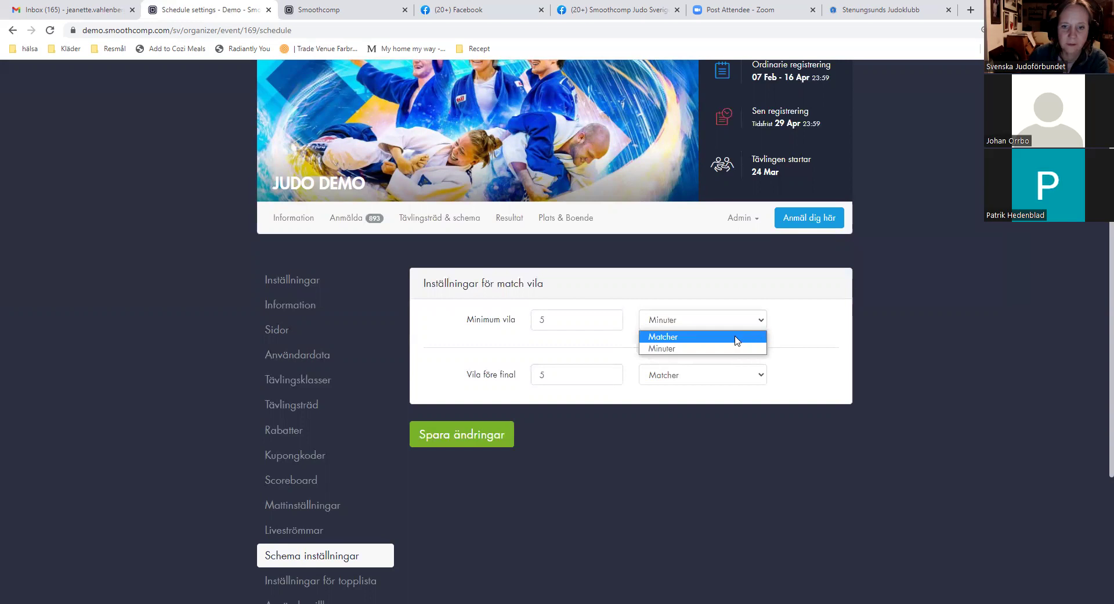
click(790, 326)
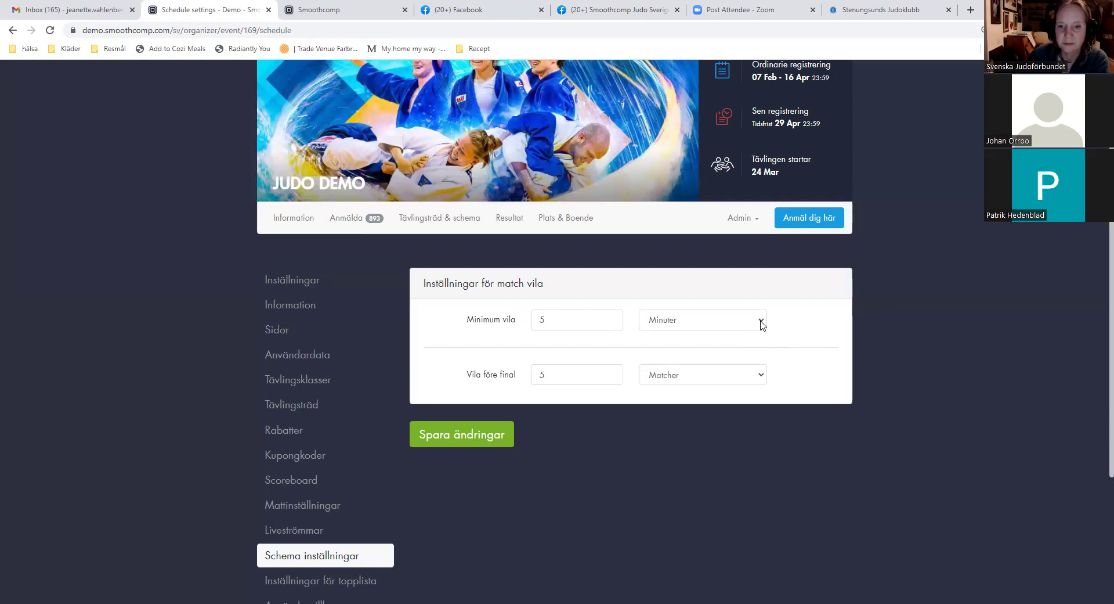
click(762, 325)
click(746, 341)
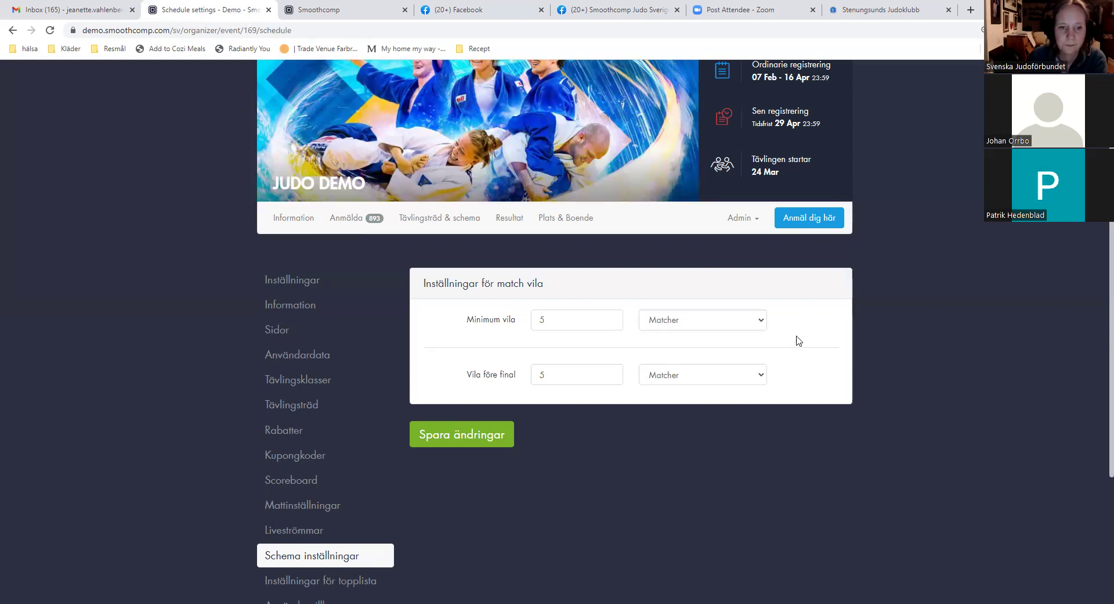
Open the Anmälda registrations and examine the fighters listed in the Herrar / svart bälte weight groups
scroll(604, 438, down, 2)
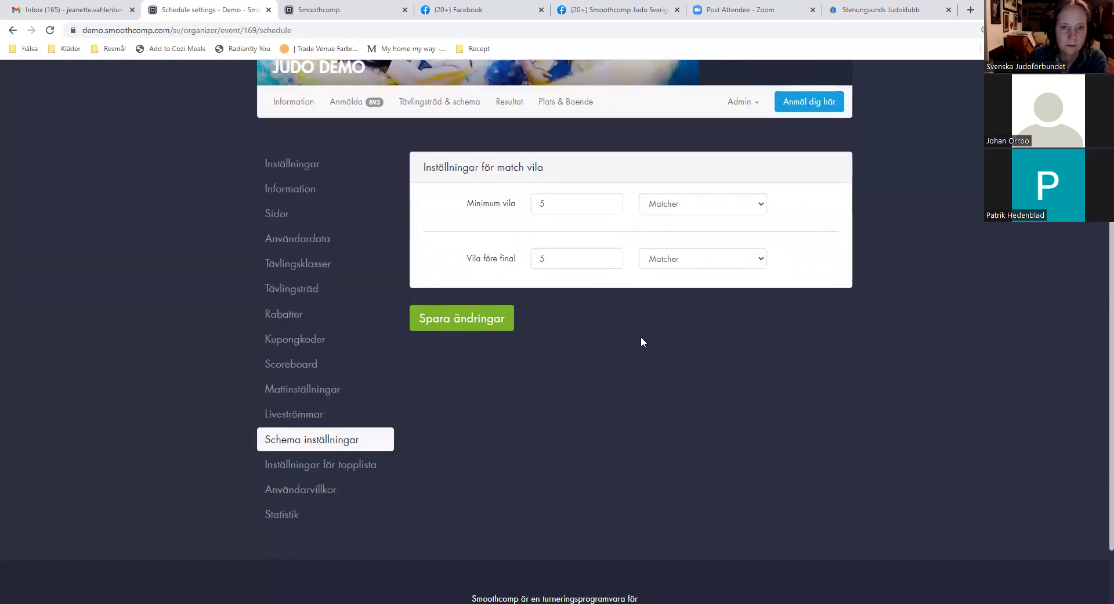
scroll(623, 412, up, 2)
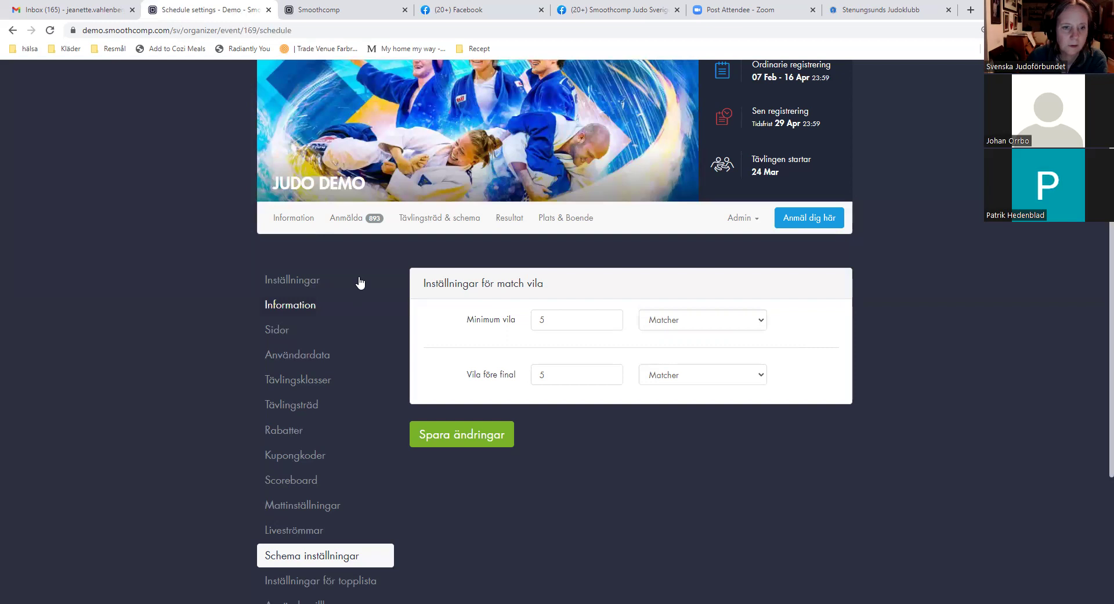
click(347, 221)
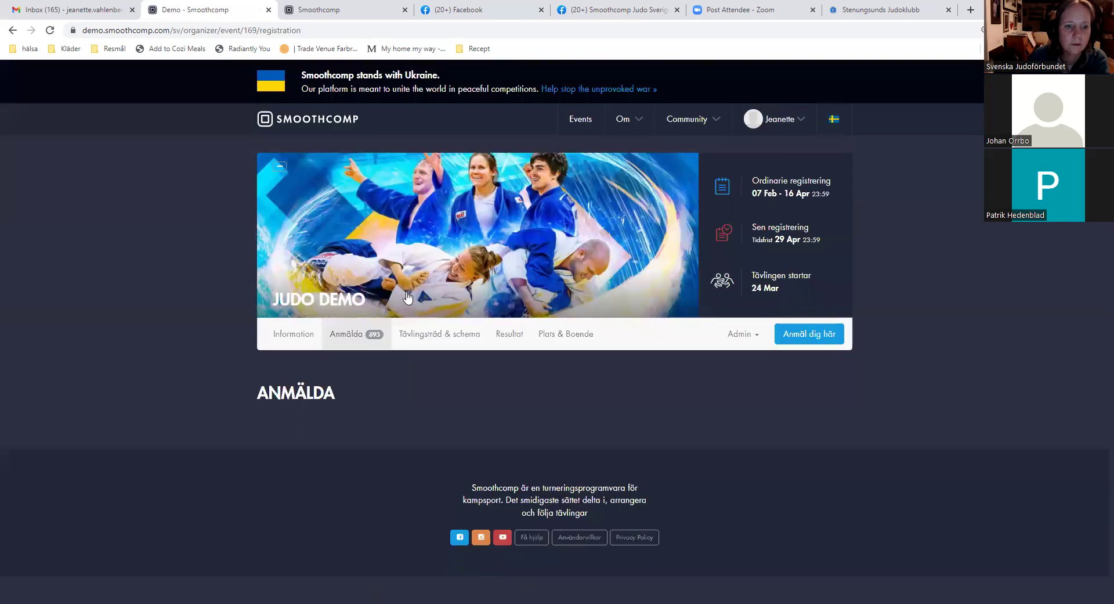
scroll(406, 297, down, 8)
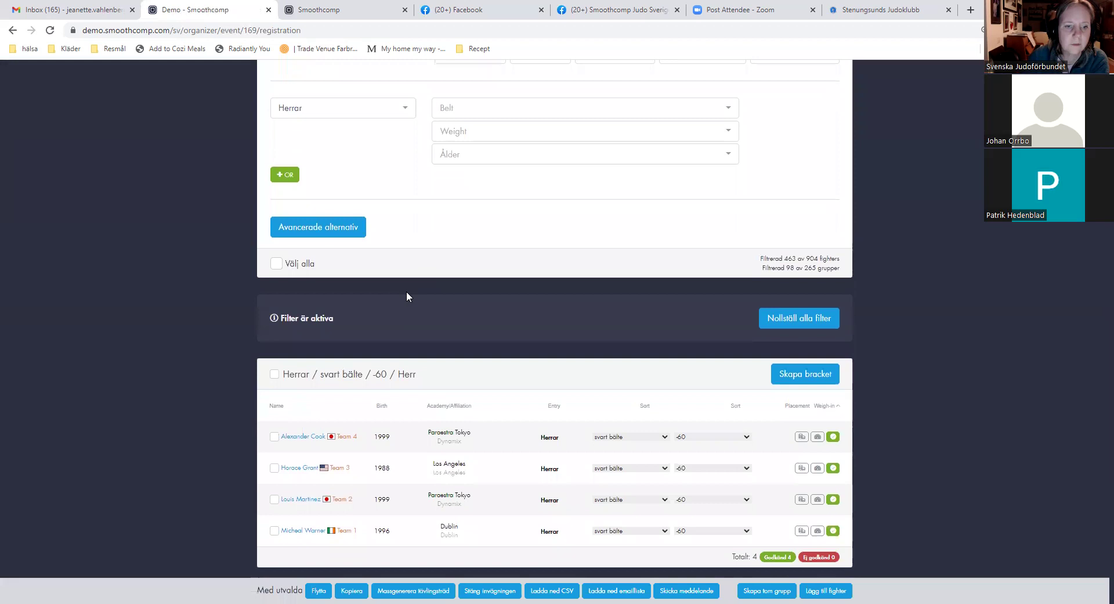
scroll(407, 297, down, 8)
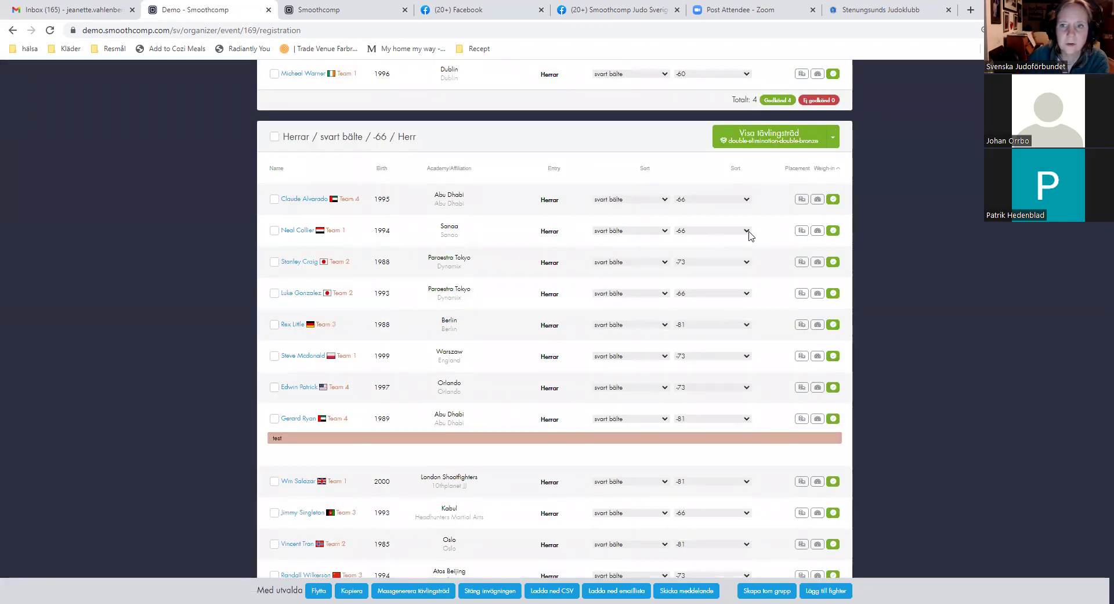
scroll(463, 293, down, 12)
scroll(462, 292, up, 3)
scroll(462, 291, down, 3)
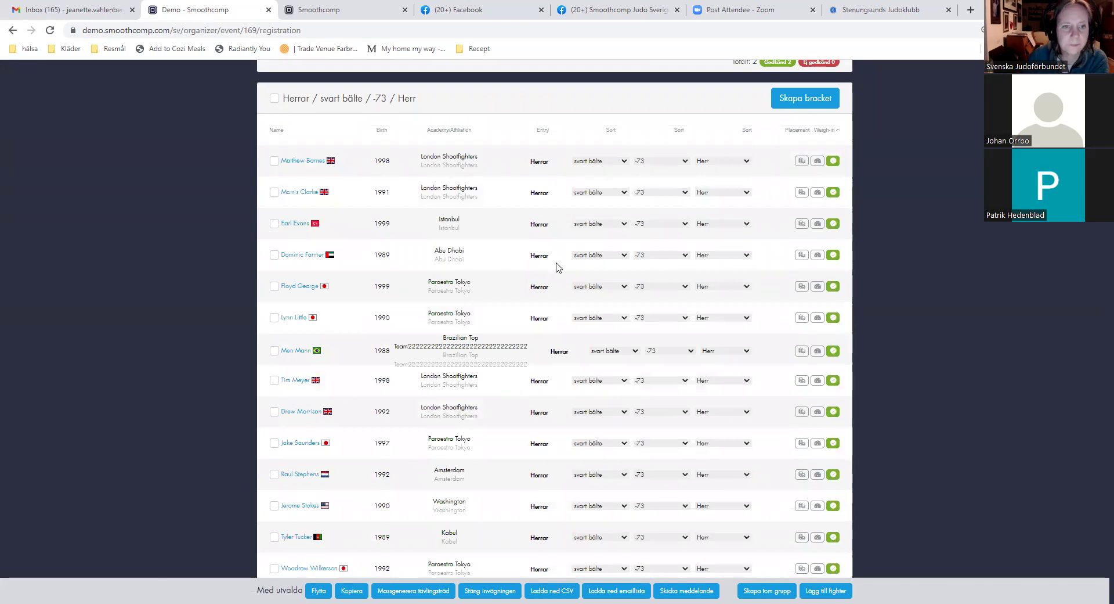
Select the first four fighters listed in the Herrar / svart bälte / -73 / Herr group
scroll(587, 281, up, 1)
mouse_move(444, 152)
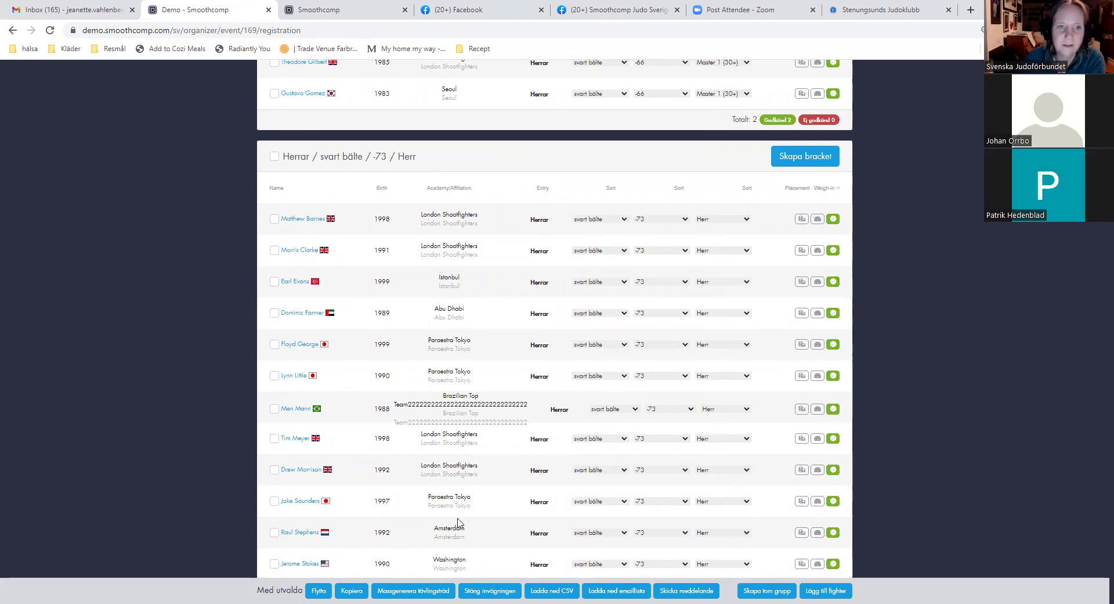
click(273, 220)
click(274, 250)
click(274, 282)
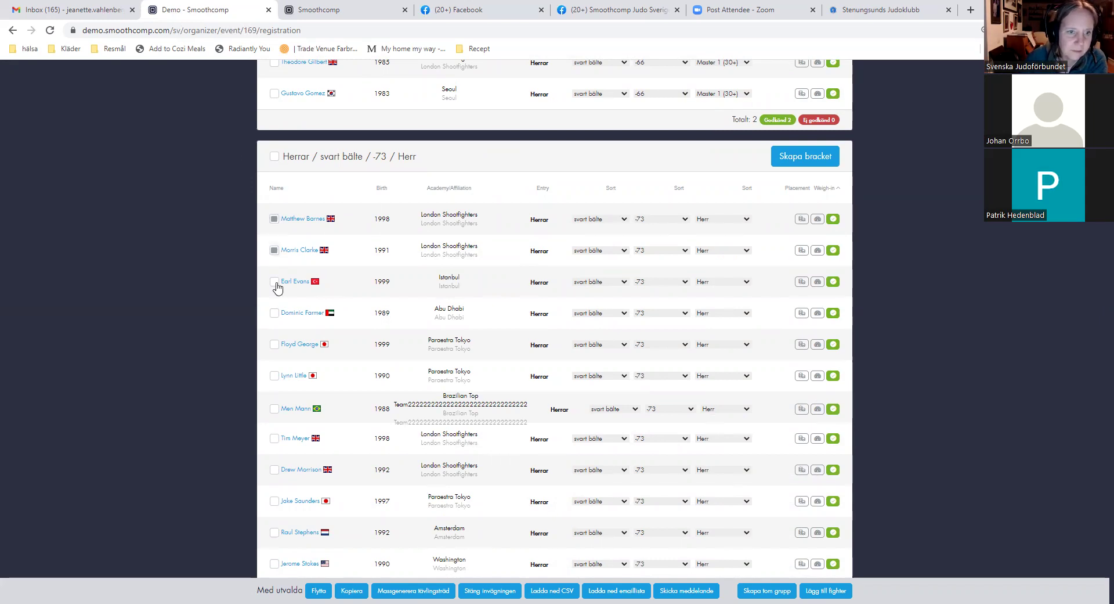
click(275, 314)
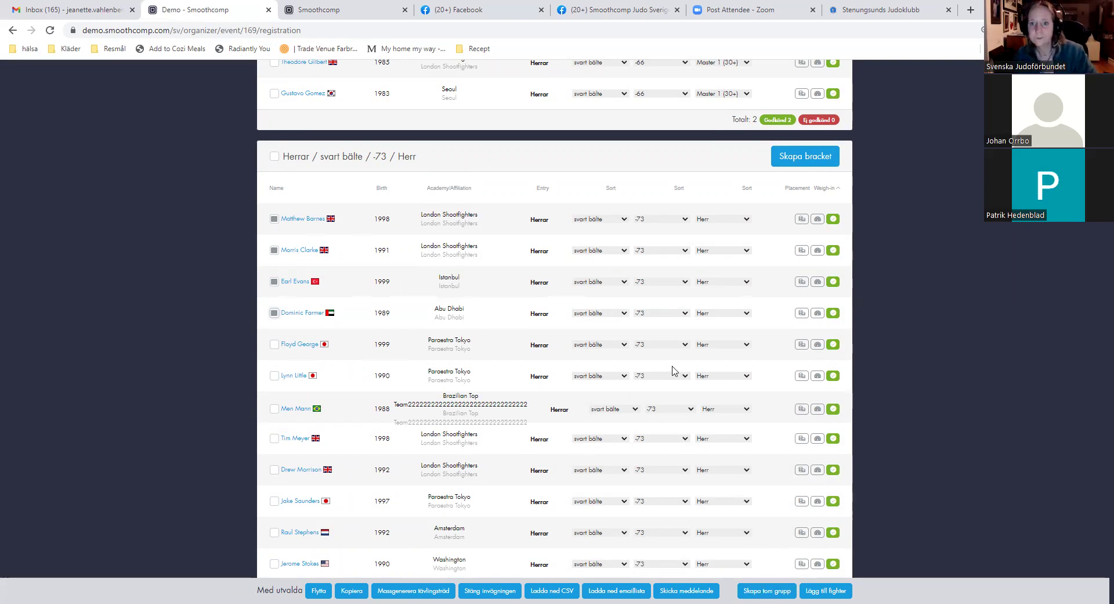
Move the four selected registrations to a new group named H 01, without notifying the athletes
scroll(552, 321, down, 5)
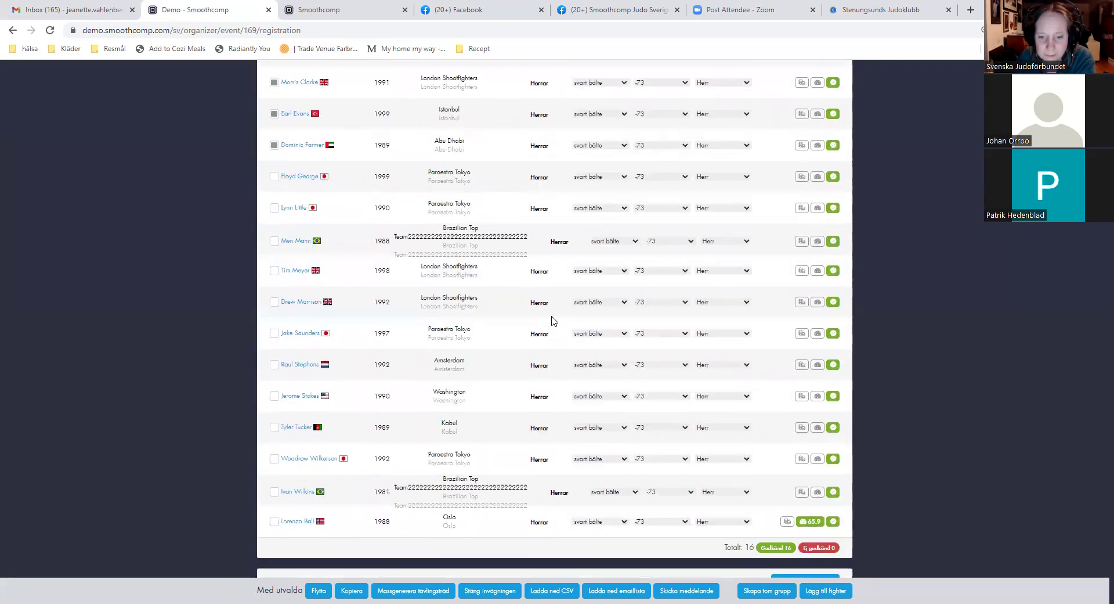
scroll(554, 325, up, 6)
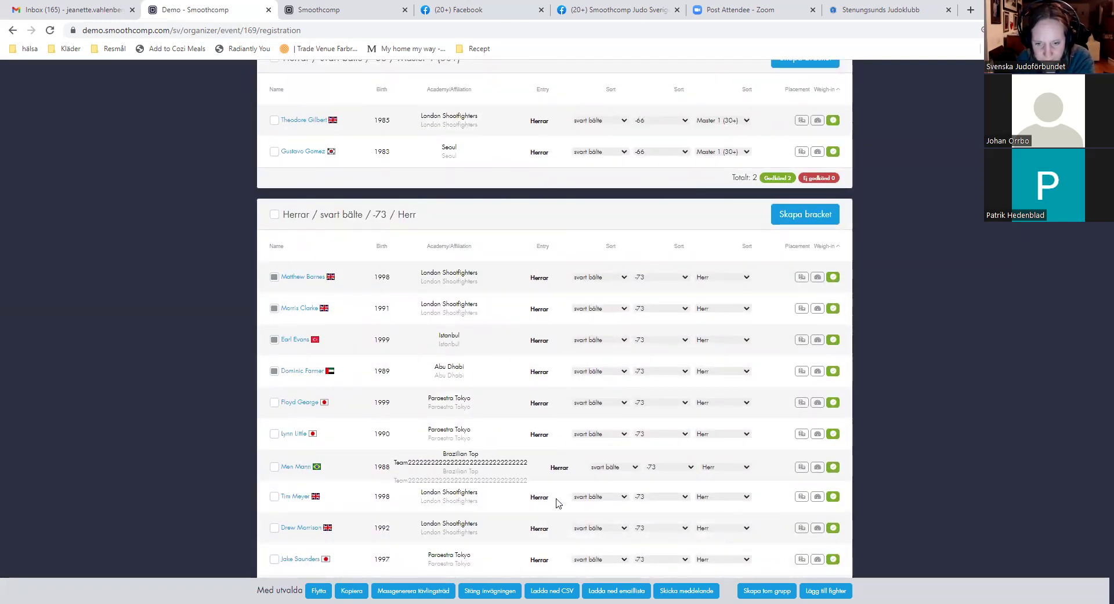
click(316, 591)
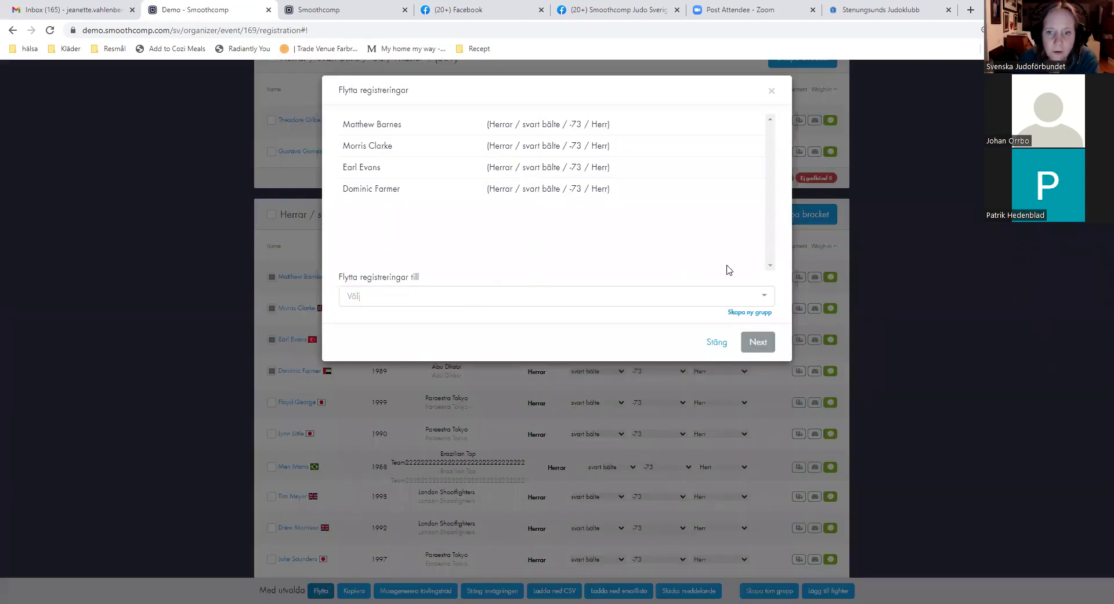
click(750, 317)
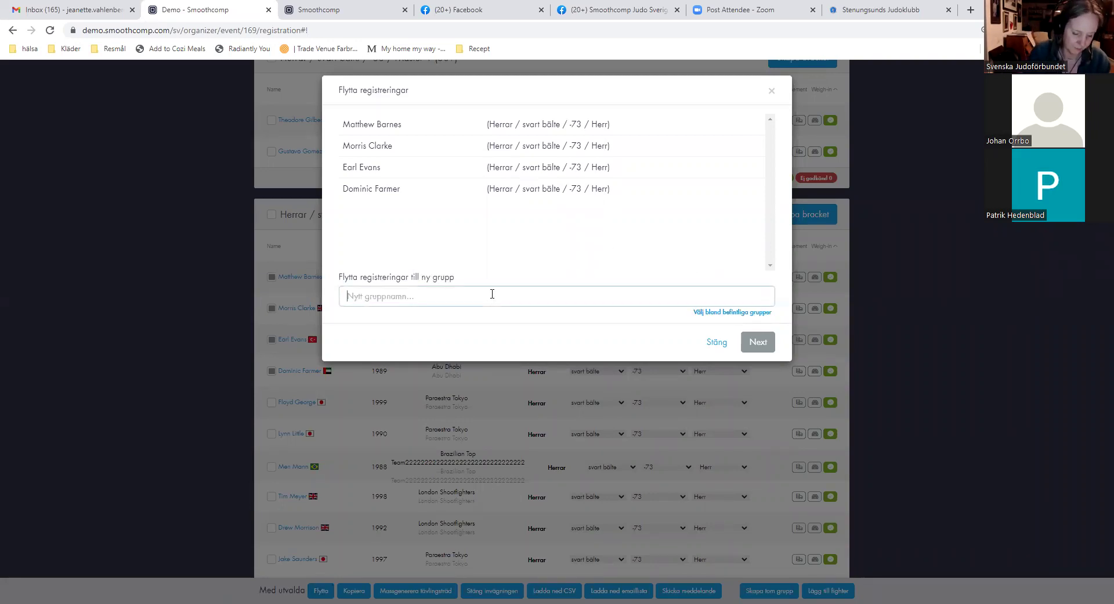
text(H-)
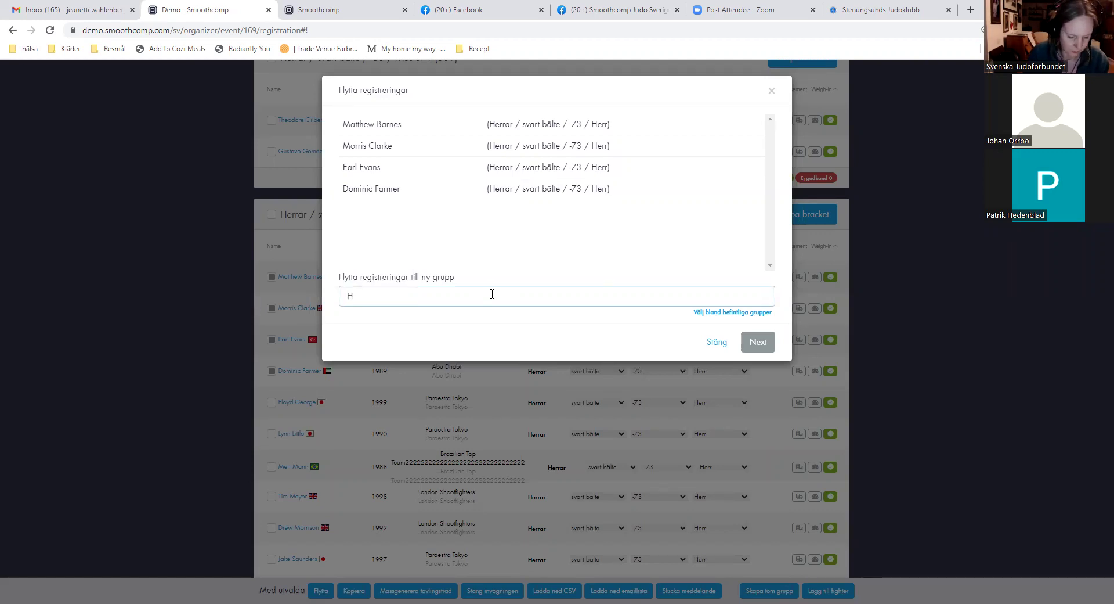
key(BackSpace)
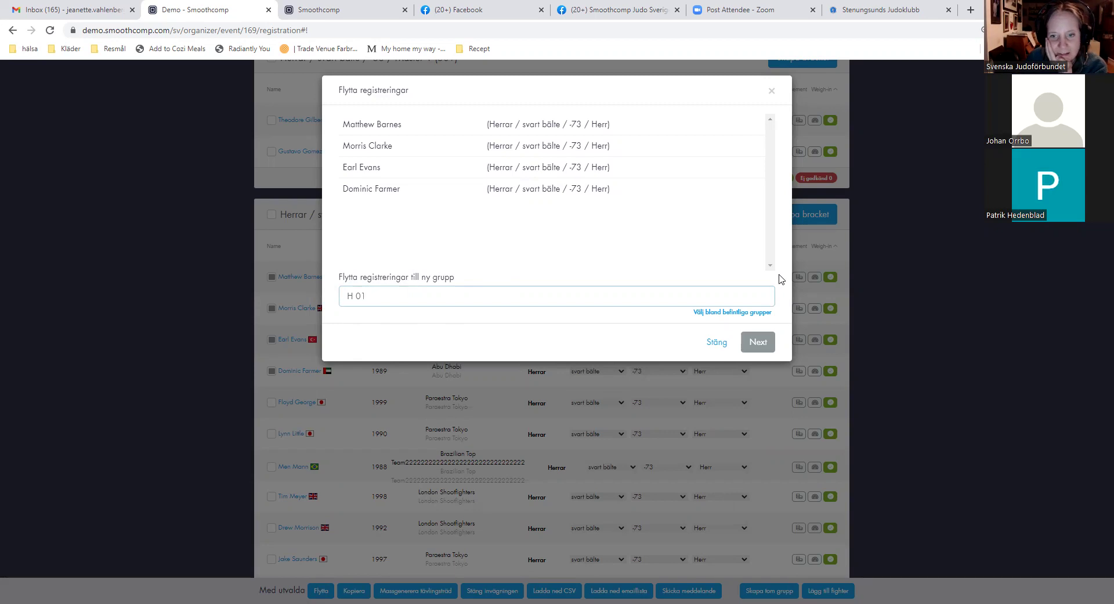
click(759, 342)
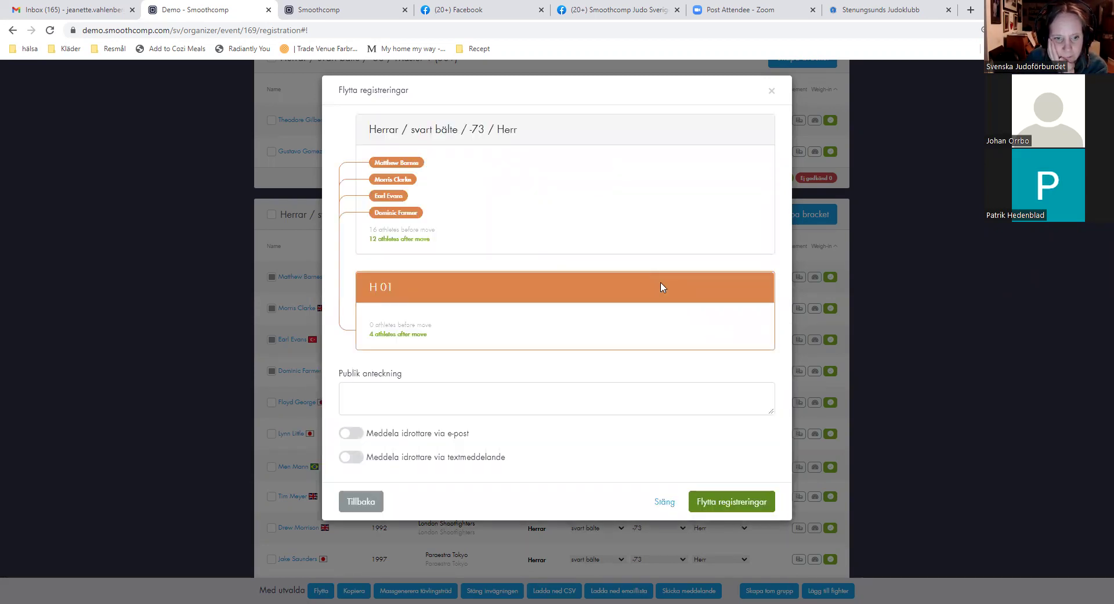
click(715, 506)
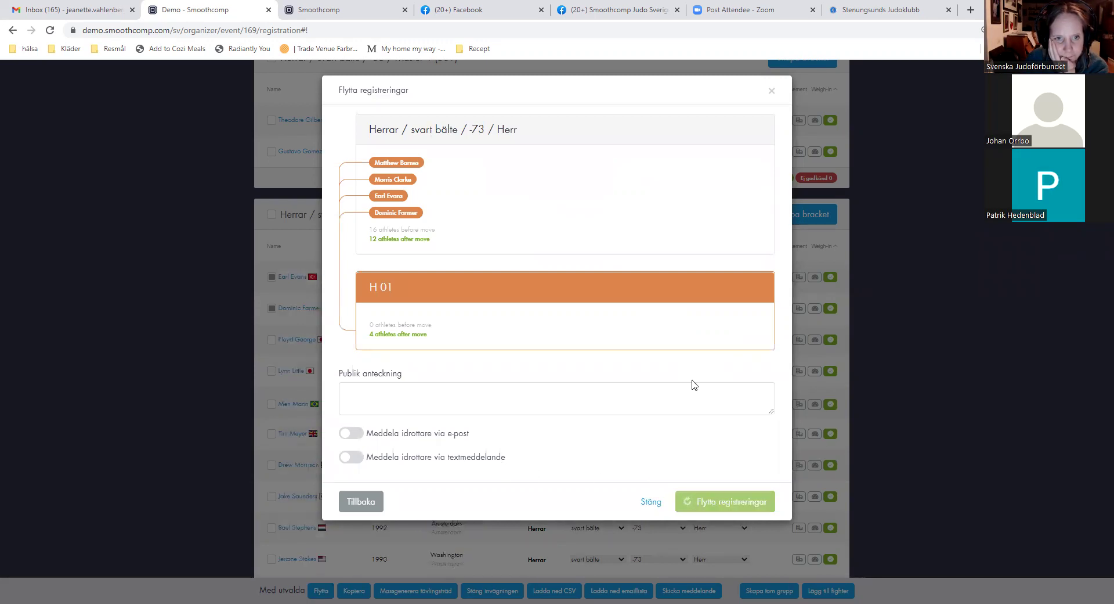
Start a bracket for the H 01 group with the Swe Judo package and assign it to mat Judo tävling / Tatami 3
scroll(511, 357, up, 3)
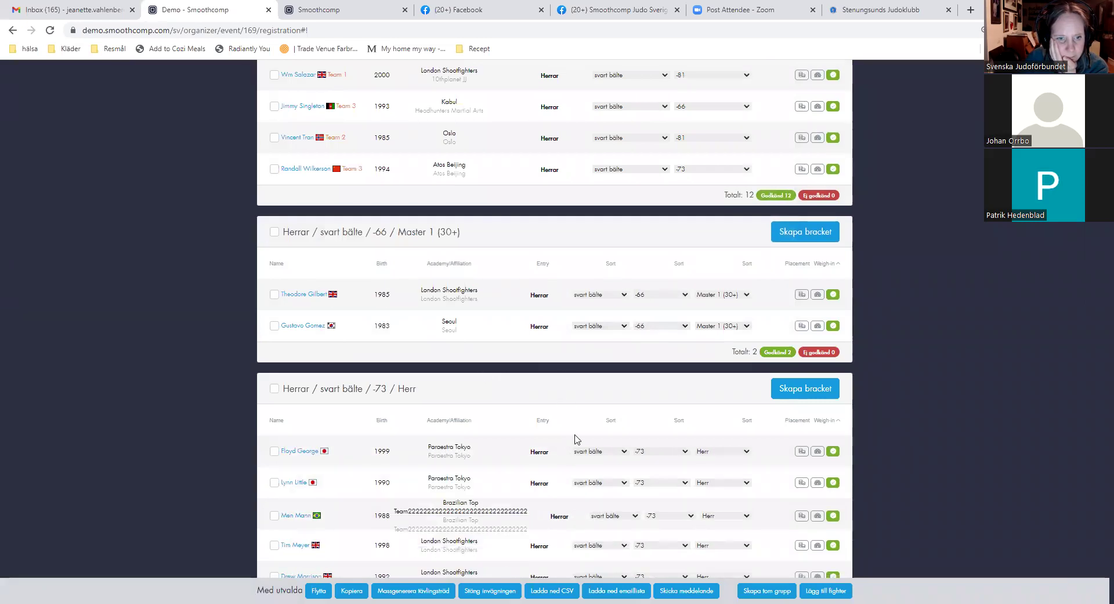
scroll(575, 447, up, 5)
scroll(577, 437, down, 15)
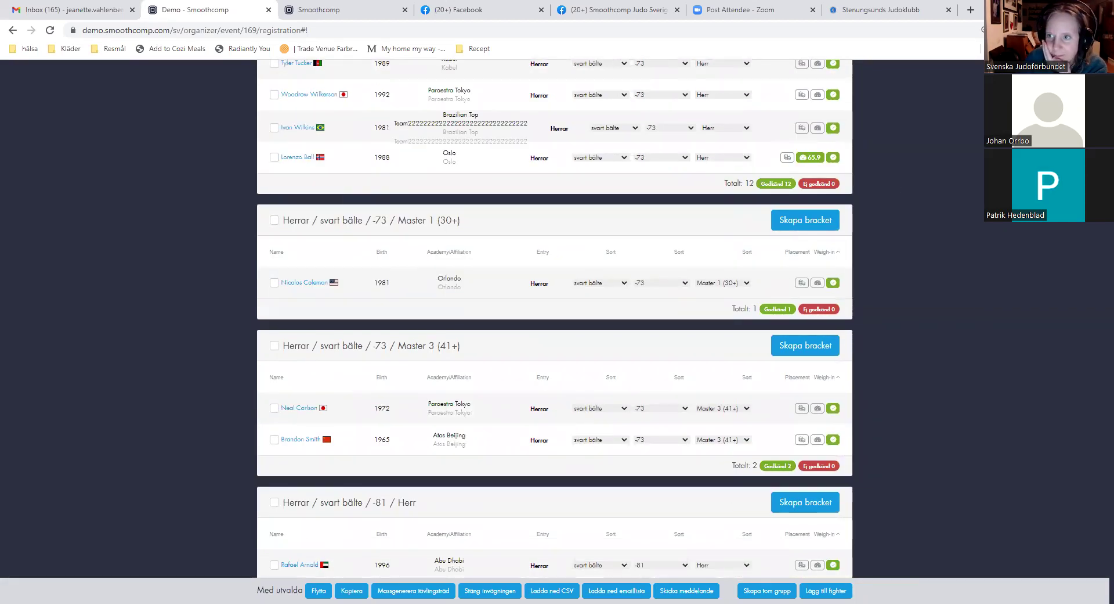
scroll(1099, 590, down, 20)
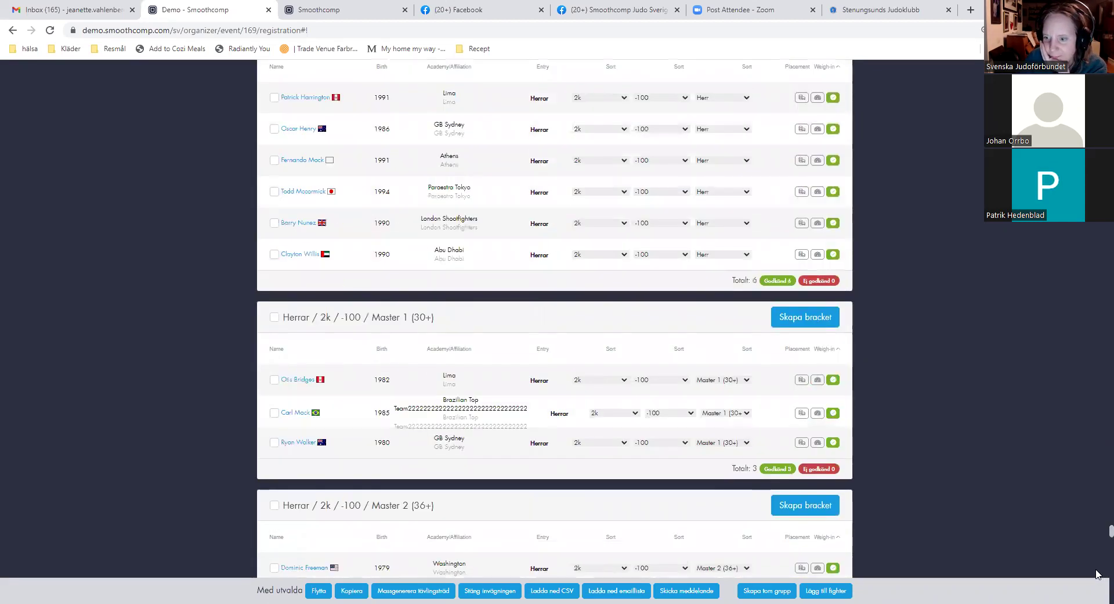
scroll(1097, 591, down, 5)
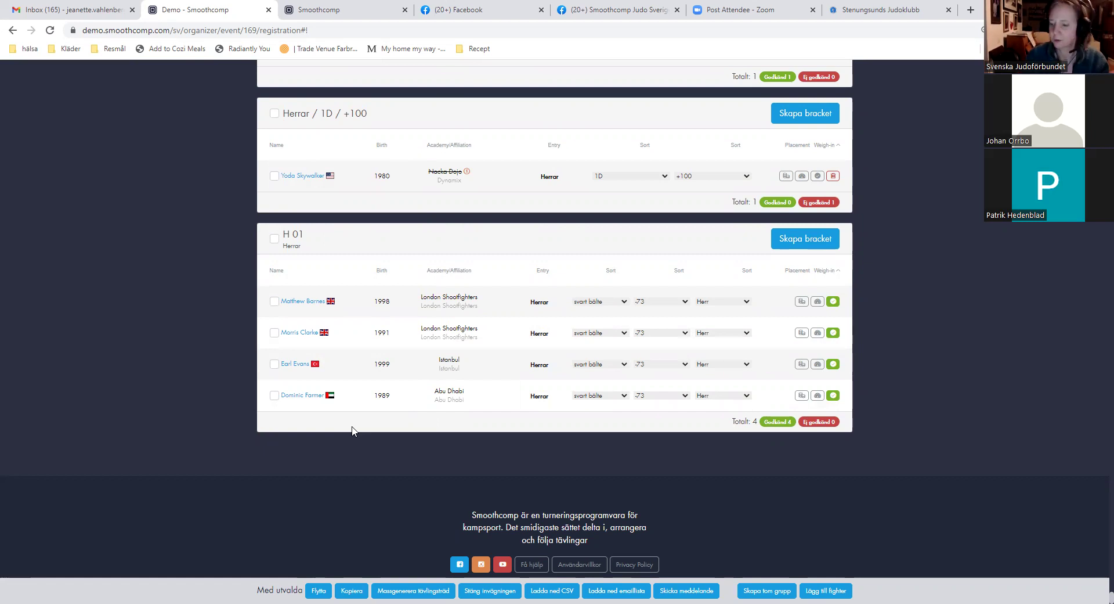
click(794, 244)
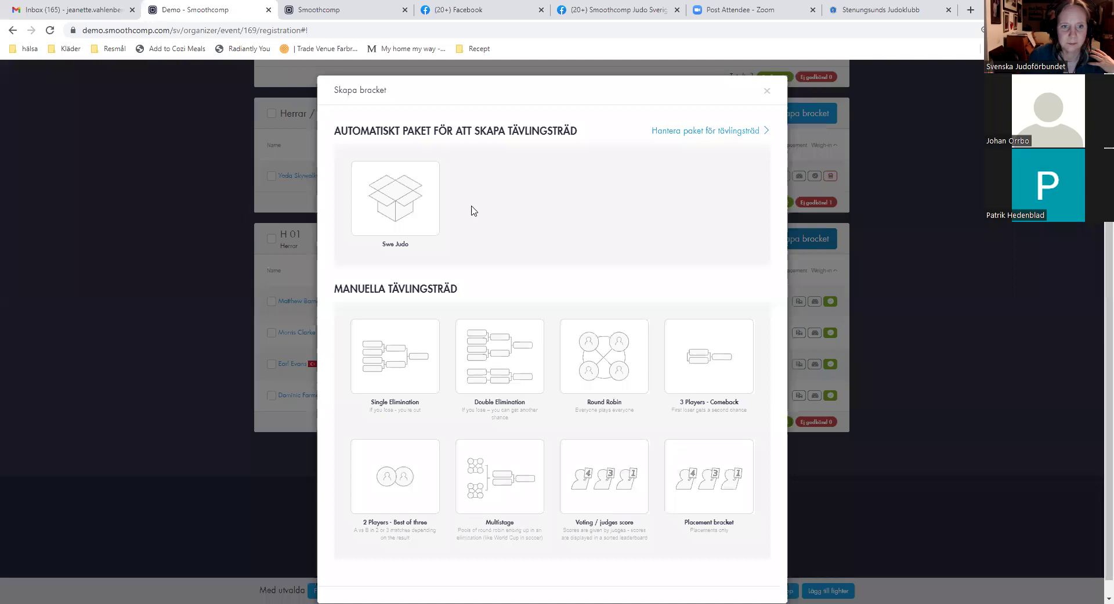
click(399, 207)
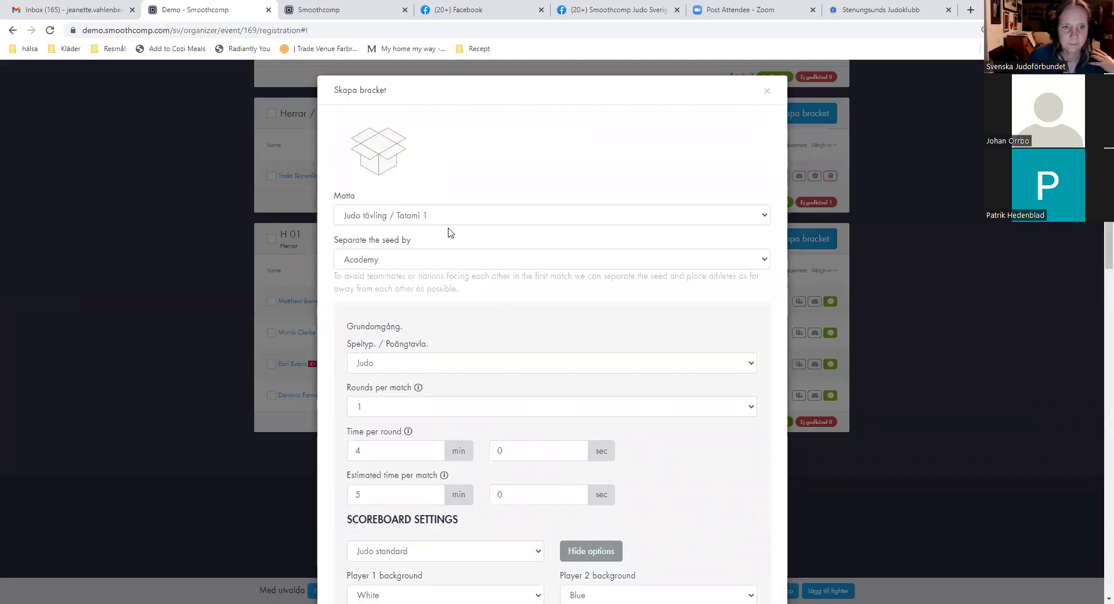
click(502, 218)
click(410, 255)
Set Time per round to 3 min and Estimated time per match to 4 min for Grundomgång and Slutspel, and create the bracket
scroll(455, 393, down, 2)
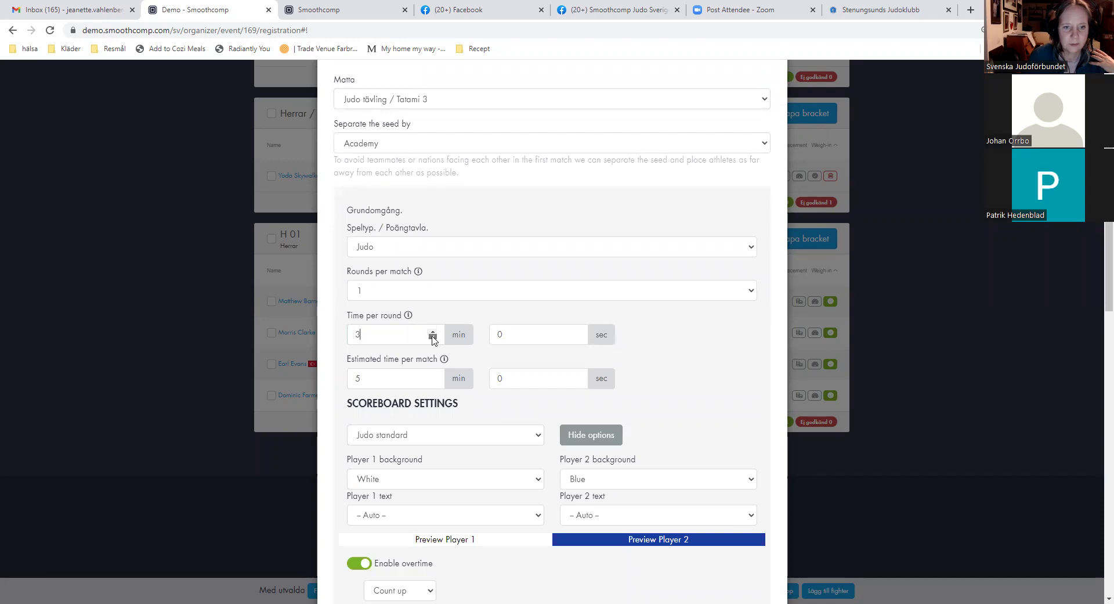
scroll(463, 460, down, 8)
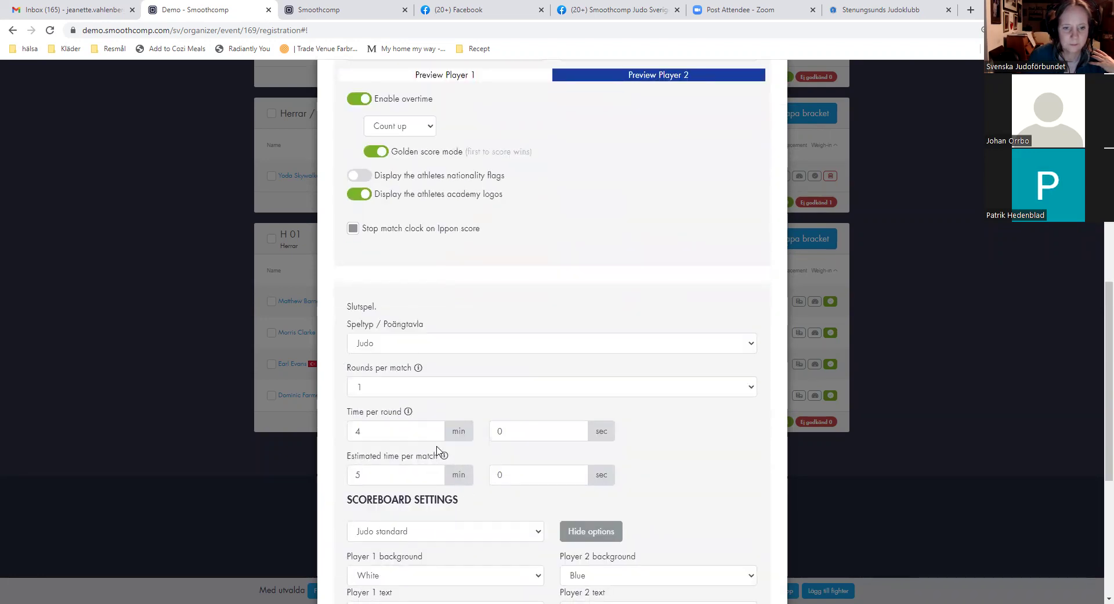
click(432, 435)
scroll(490, 366, up, 5)
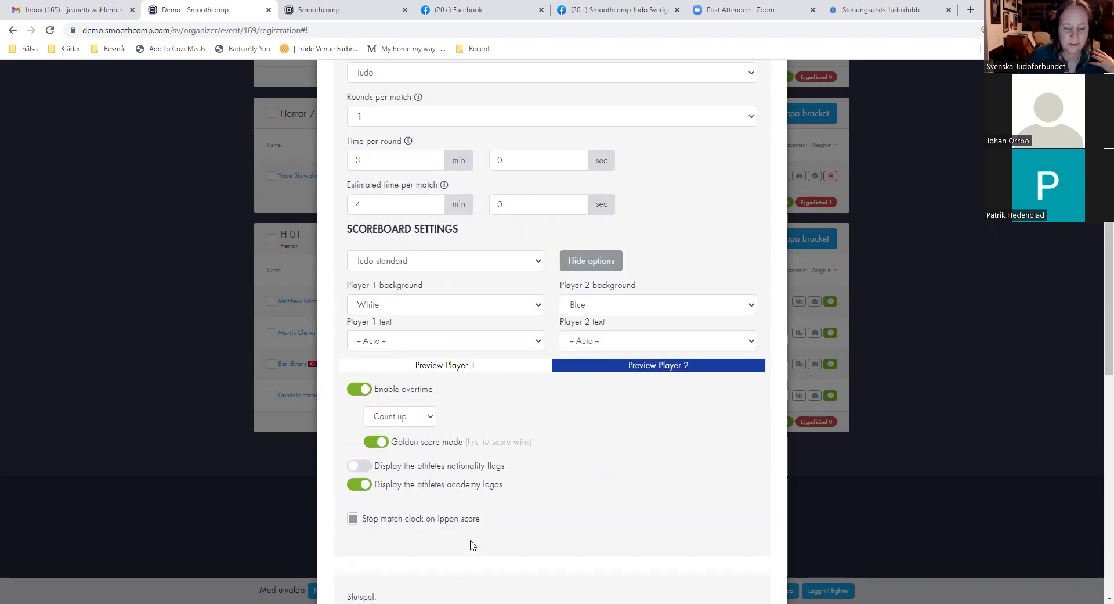
scroll(473, 544, down, 5)
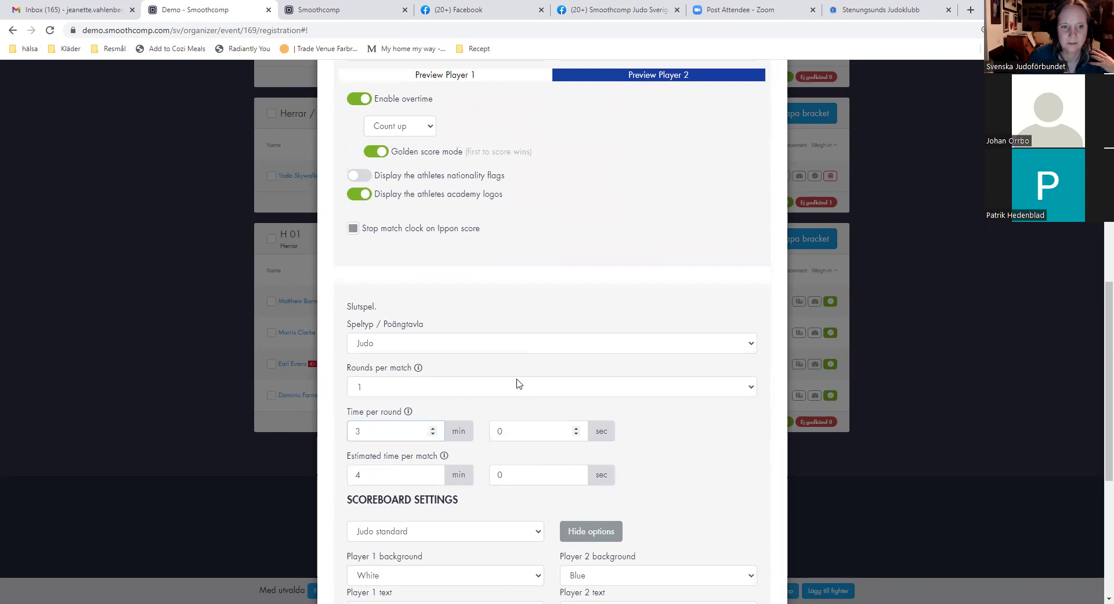
scroll(514, 525, down, 5)
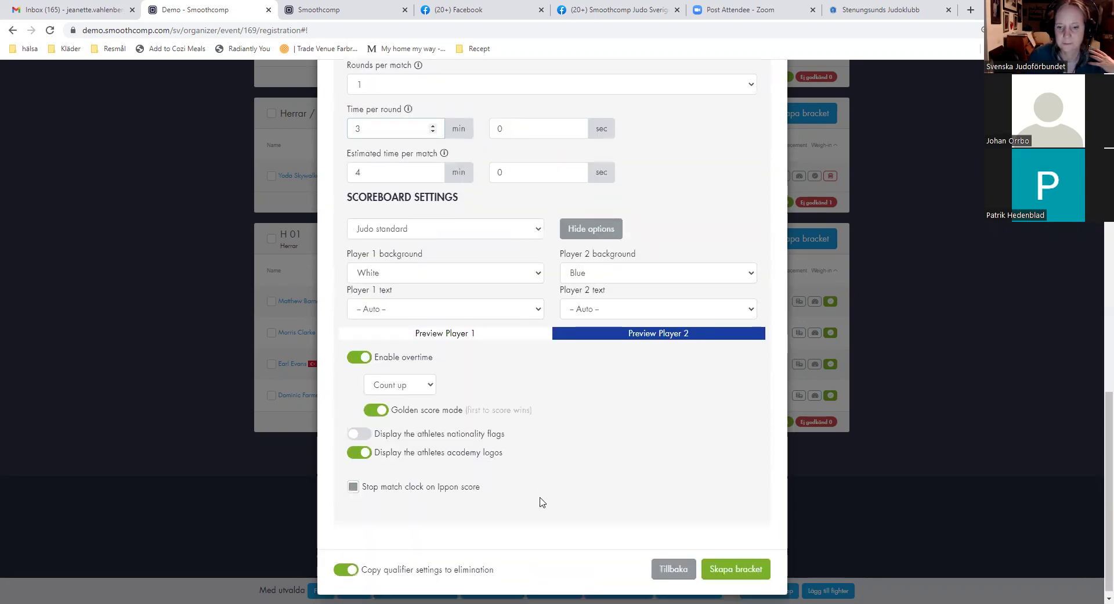
key(Return)
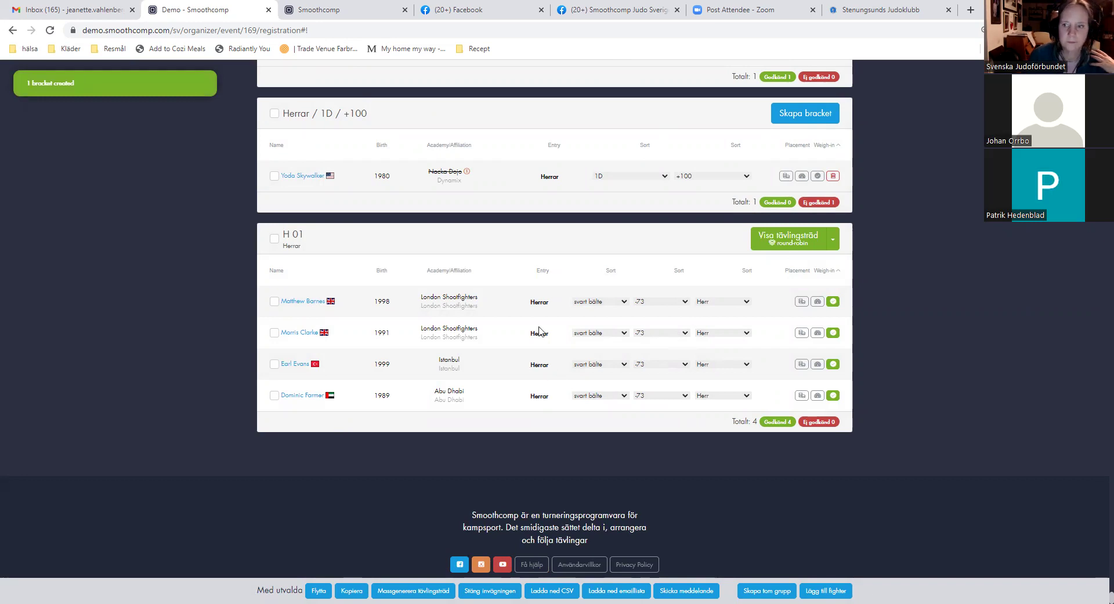
Open the registration of the fighter in Herrar / 1D / +100 and examine its club, category, organizer notes and signed agreements
mouse_move(584, 253)
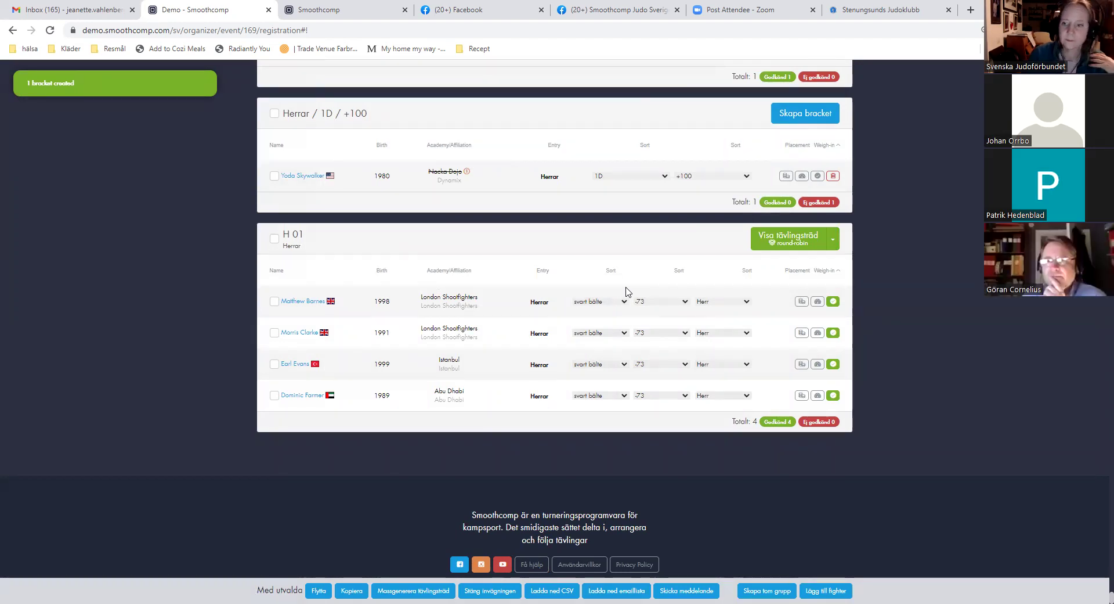
scroll(625, 292, up, 1)
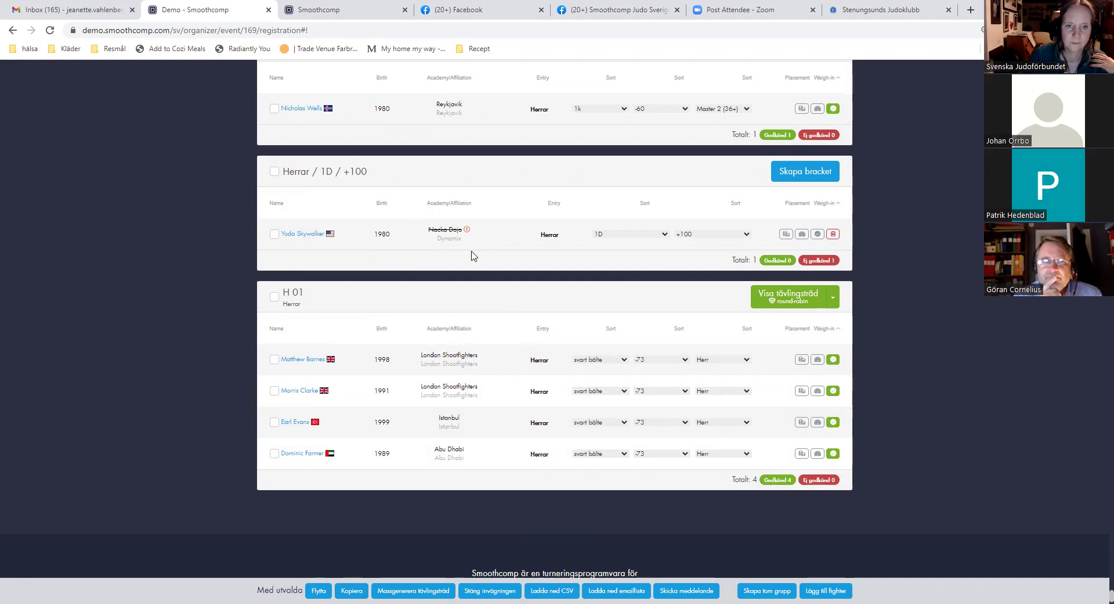
click(303, 234)
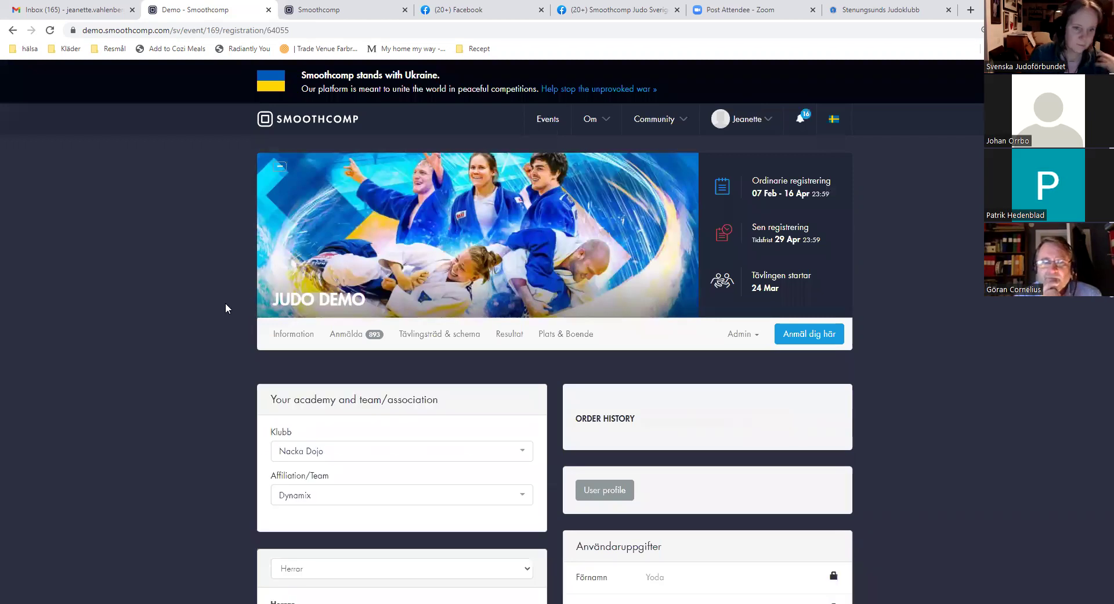
scroll(225, 308, down, 4)
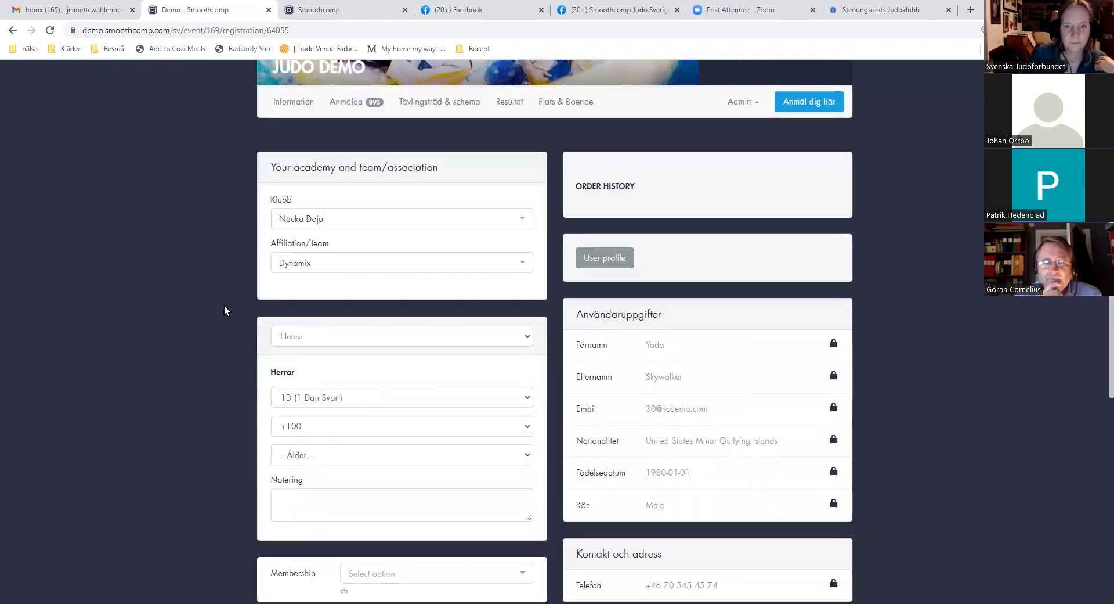
scroll(225, 307, down, 2)
scroll(224, 307, up, 1)
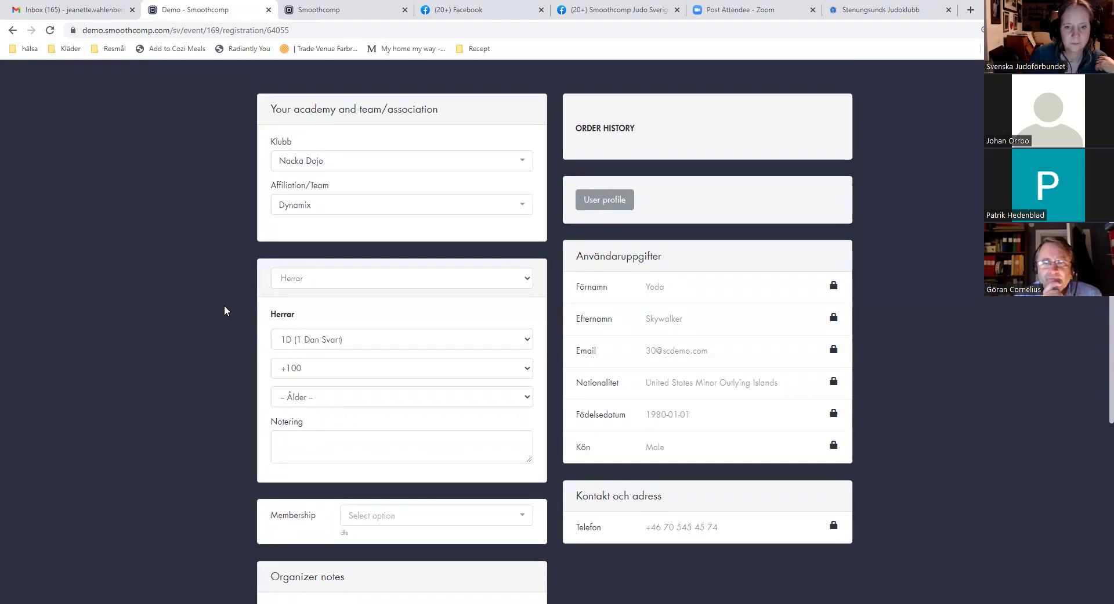
scroll(224, 307, down, 3)
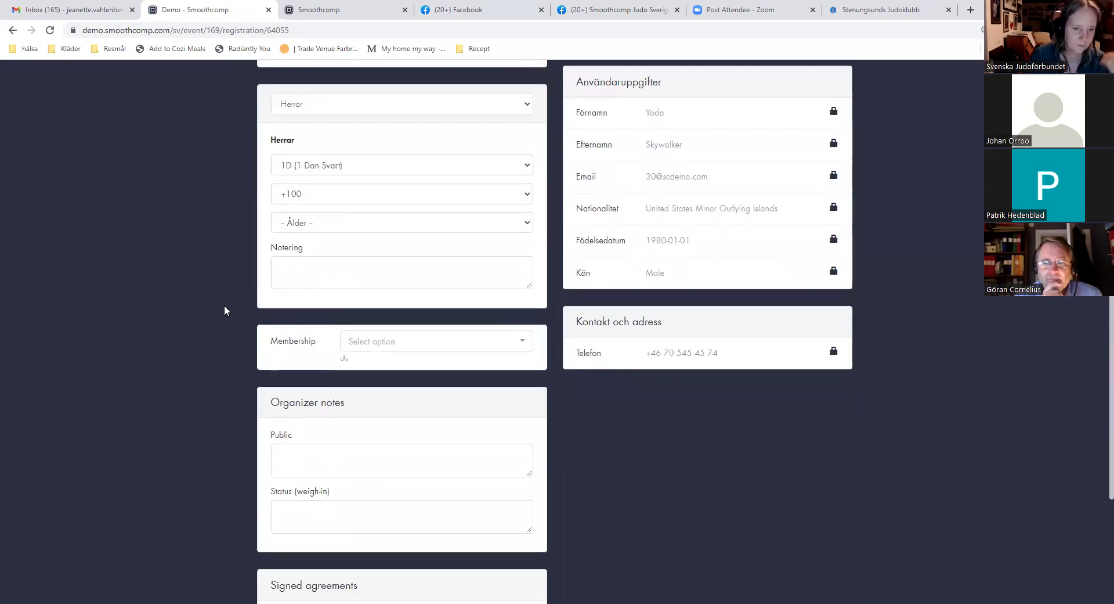
scroll(224, 308, down, 3)
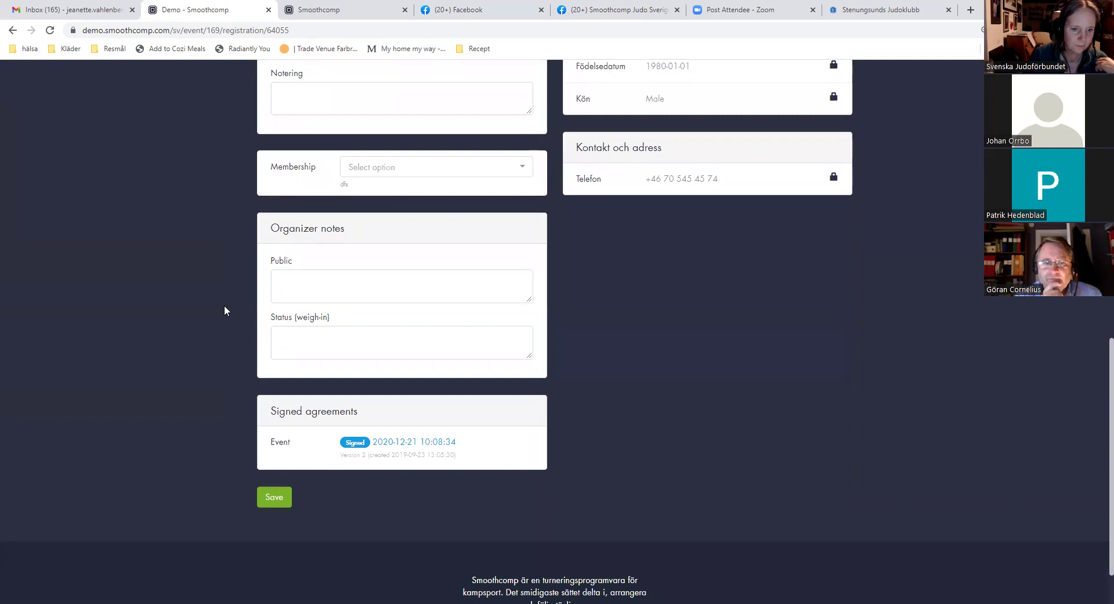
scroll(225, 307, up, 7)
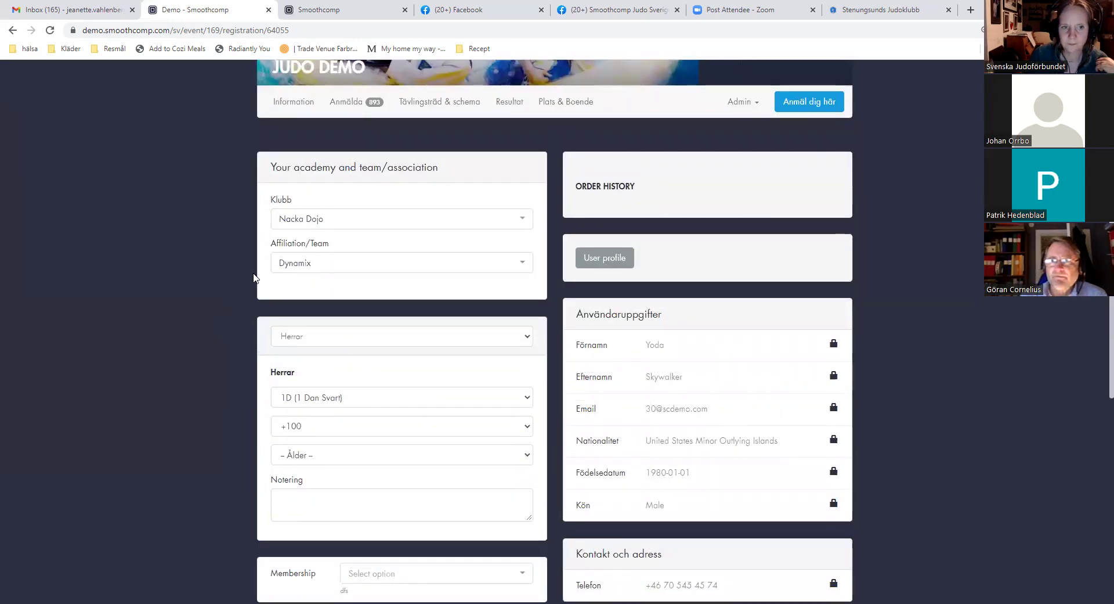
Check the available Affiliation/Team choices without changing the selection, and review the registration's category fields and user details
click(524, 265)
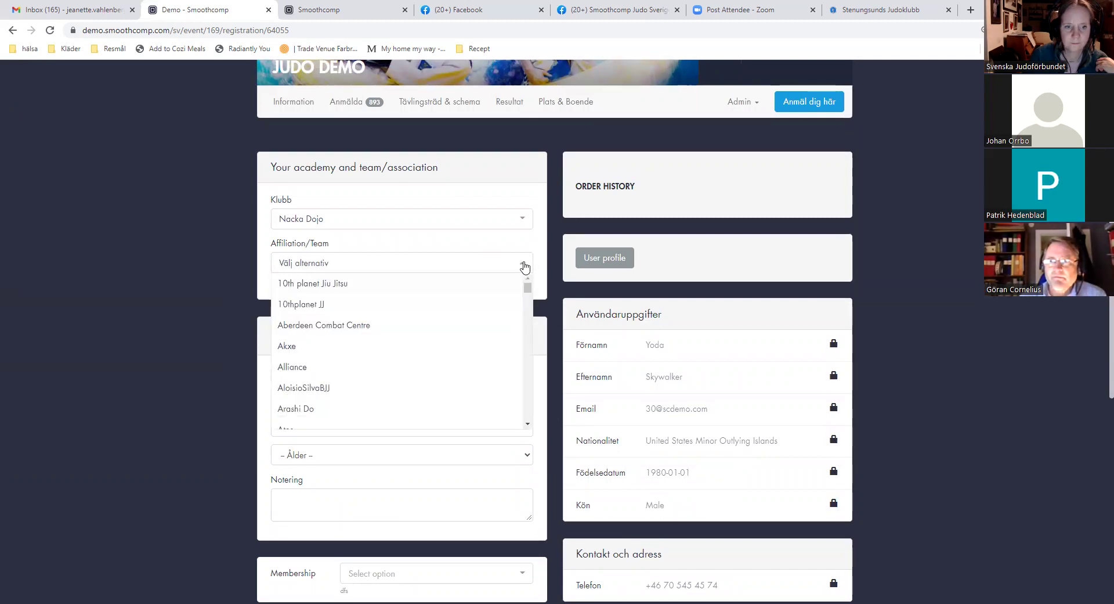
click(545, 263)
scroll(461, 285, down, 3)
scroll(460, 285, up, 1)
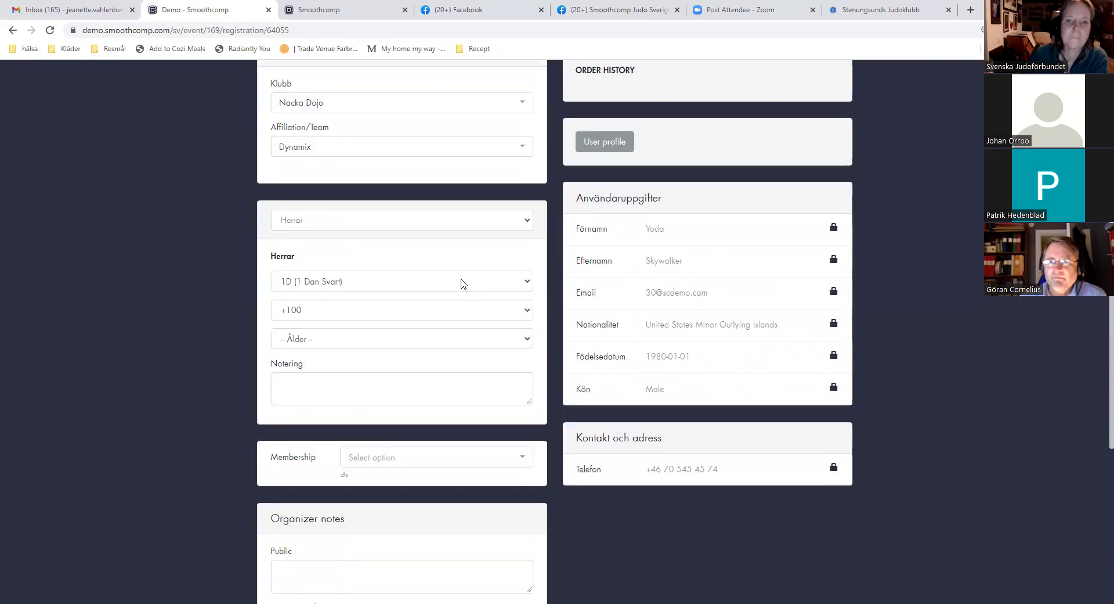
scroll(461, 283, up, 1)
scroll(461, 283, up, 2)
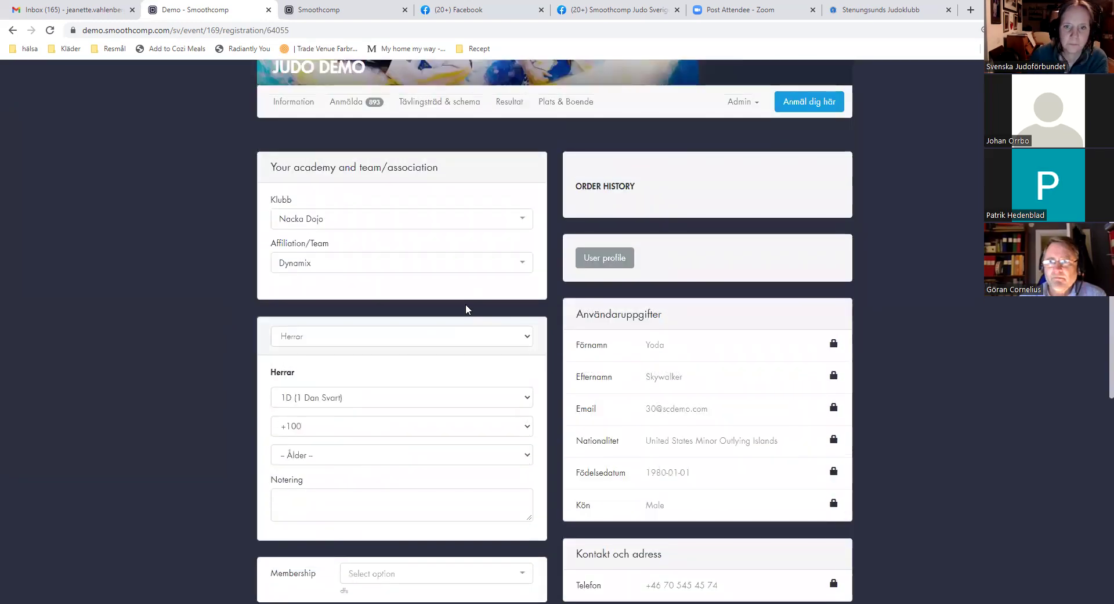
scroll(476, 309, down, 4)
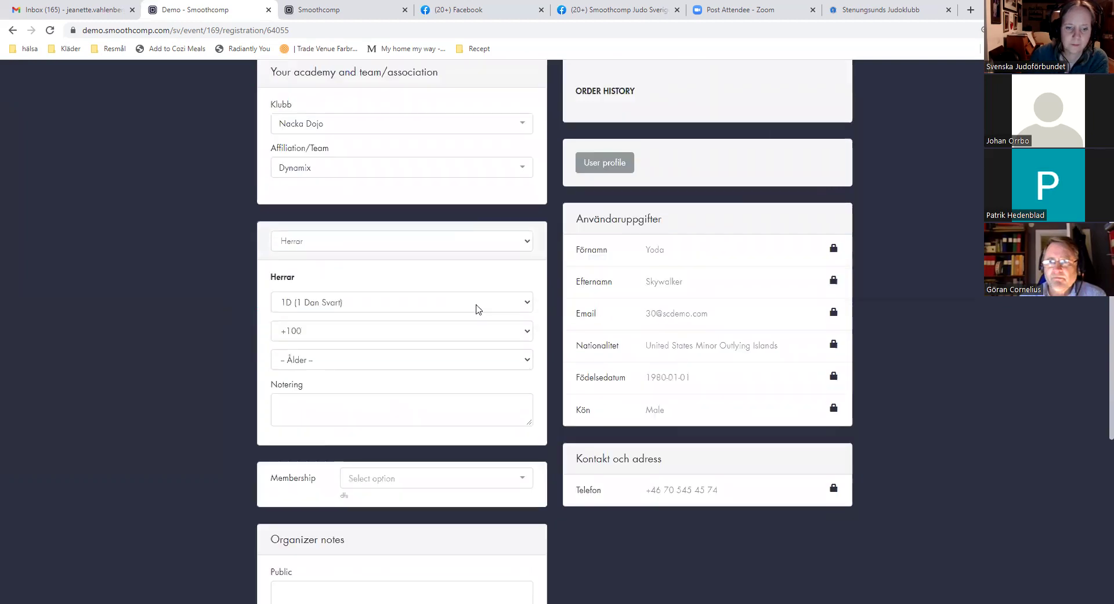
Check the available Membership choices in the fighter's registration without selecting one, and review the organizer notes and signed agreements
scroll(475, 309, down, 4)
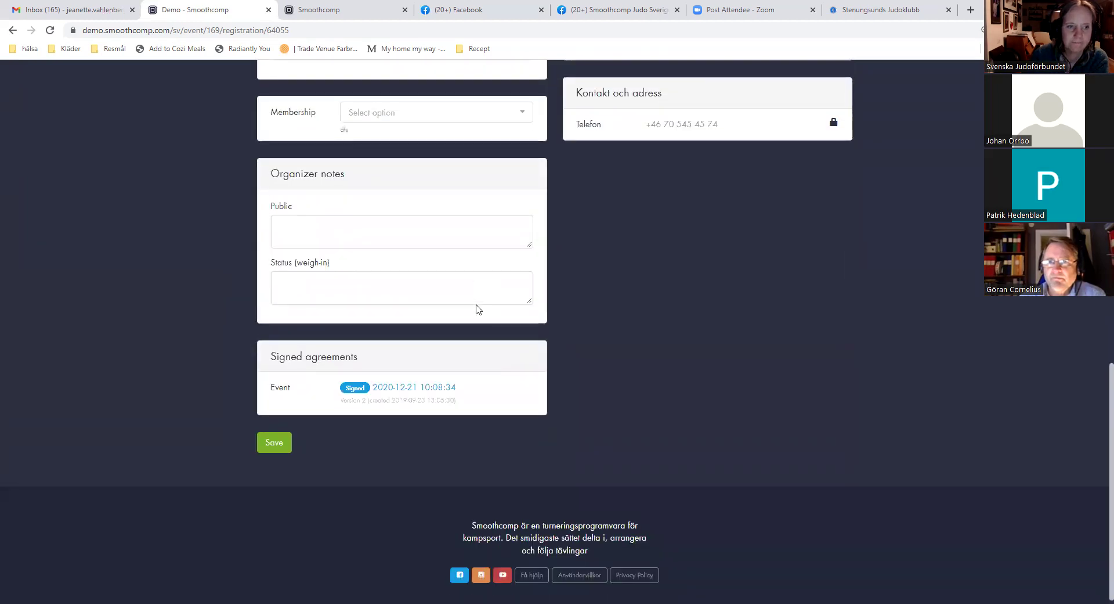
scroll(476, 309, up, 4)
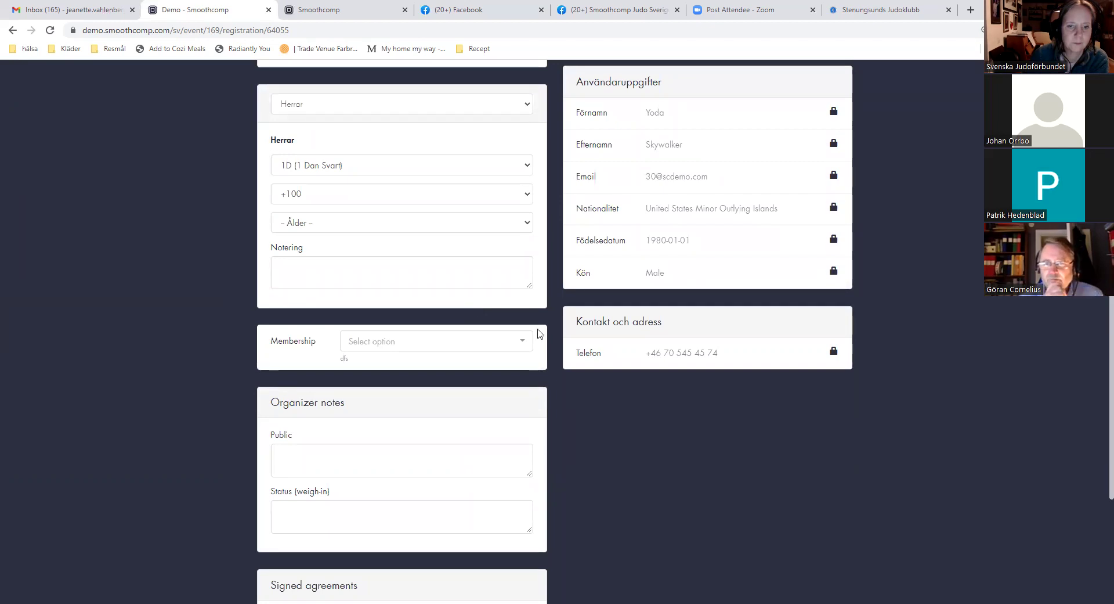
click(524, 342)
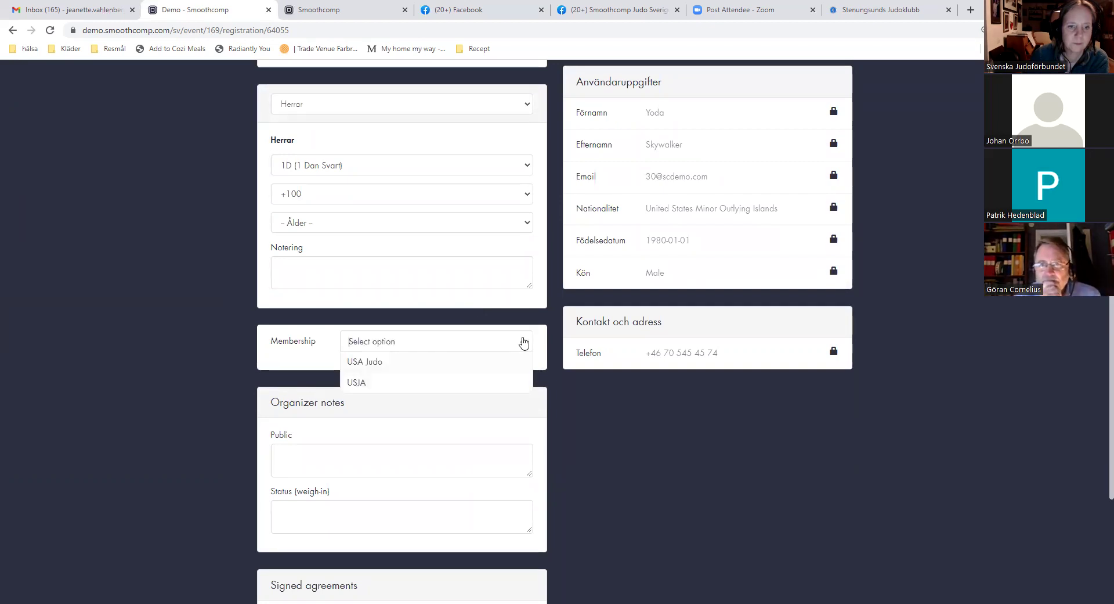
click(524, 321)
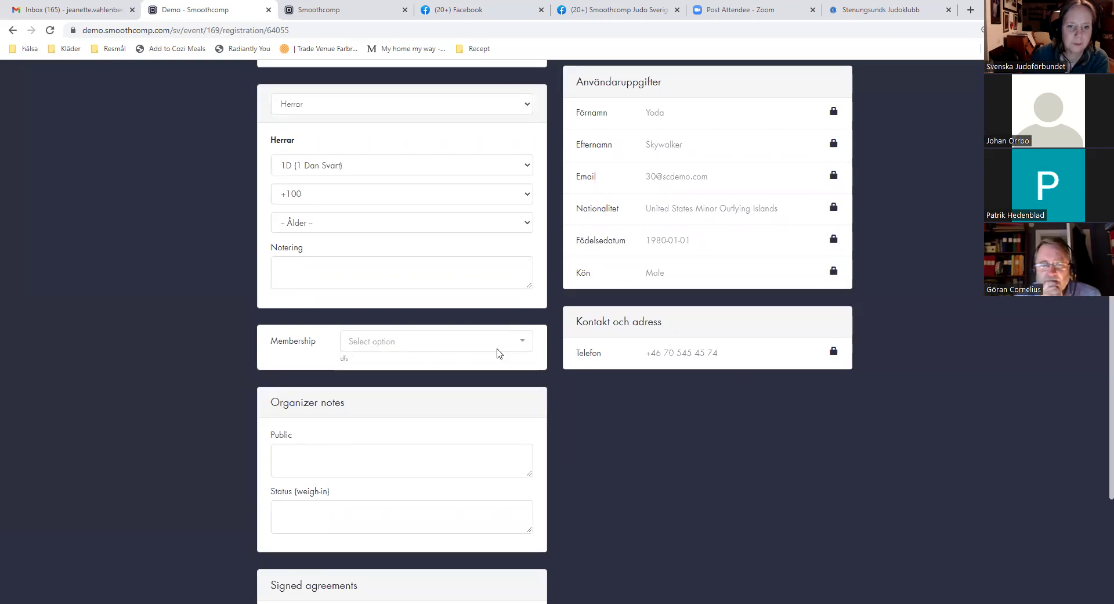
click(522, 342)
click(537, 316)
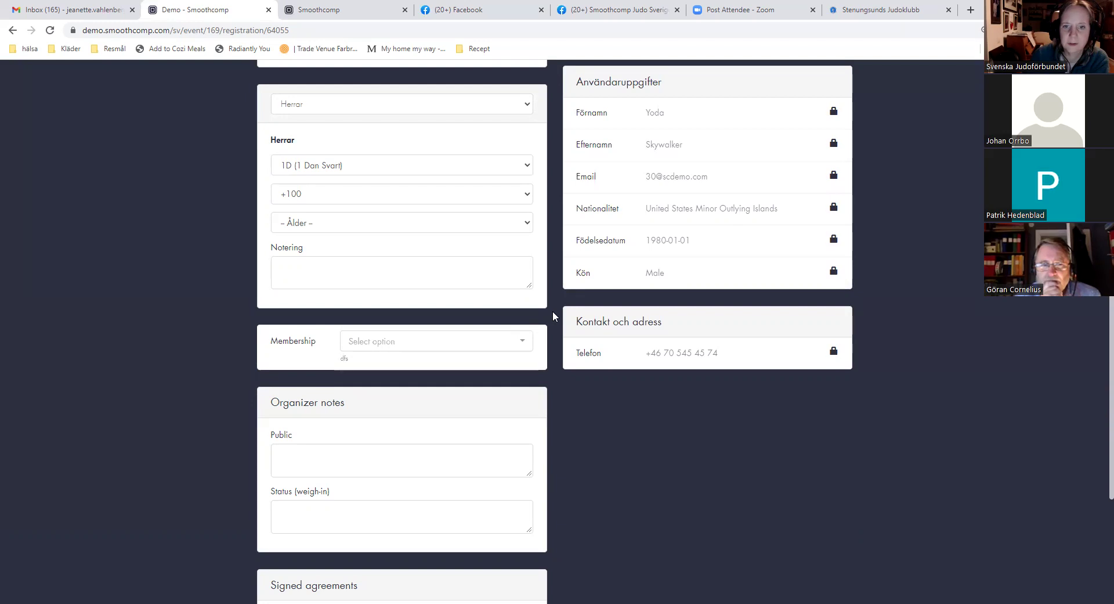
scroll(553, 315, up, 1)
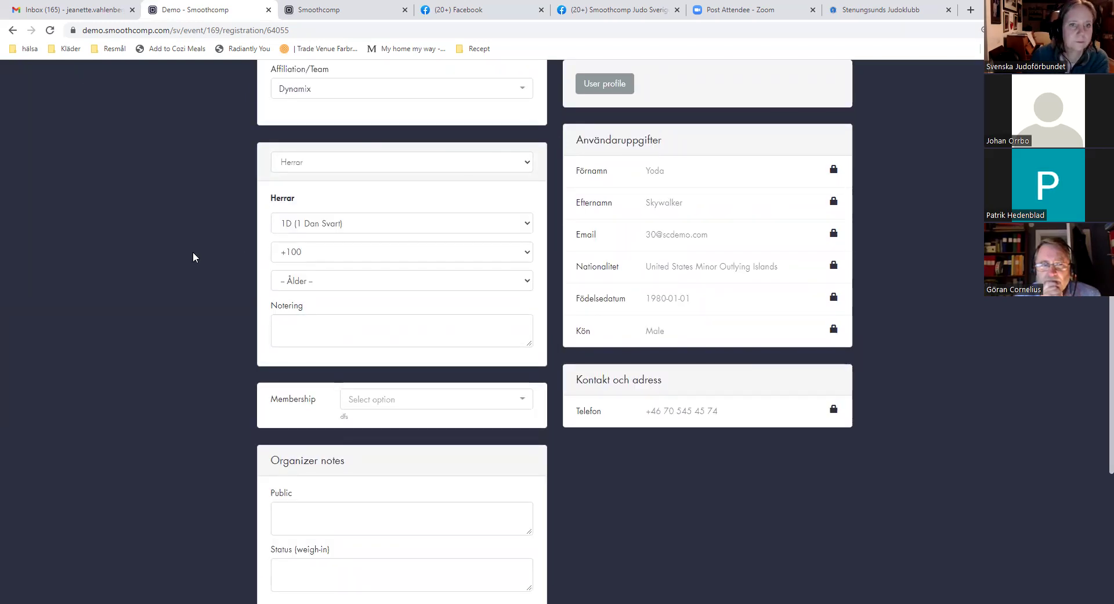
Return to the Anmälda registration list, look through the Herrar groups and reset all active filters
click(12, 30)
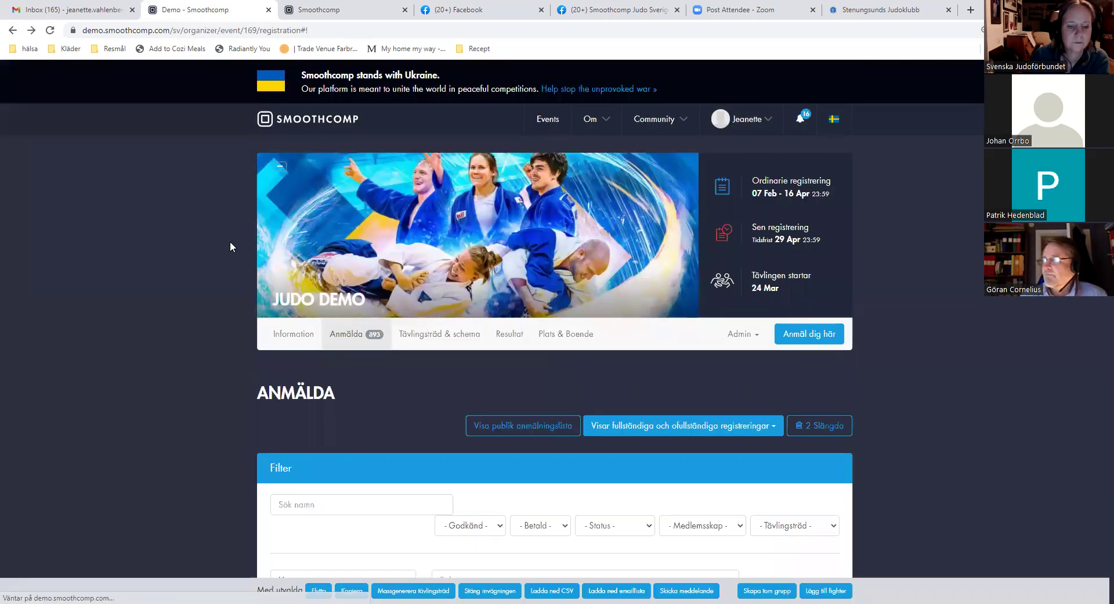
scroll(230, 241, down, 10)
scroll(231, 244, down, 9)
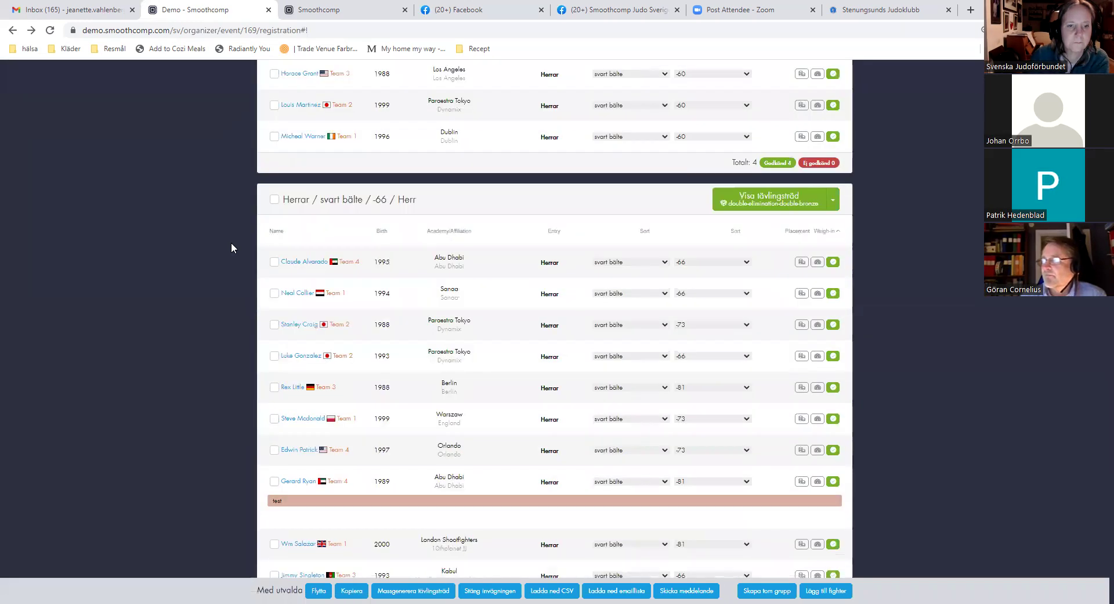
scroll(231, 244, down, 4)
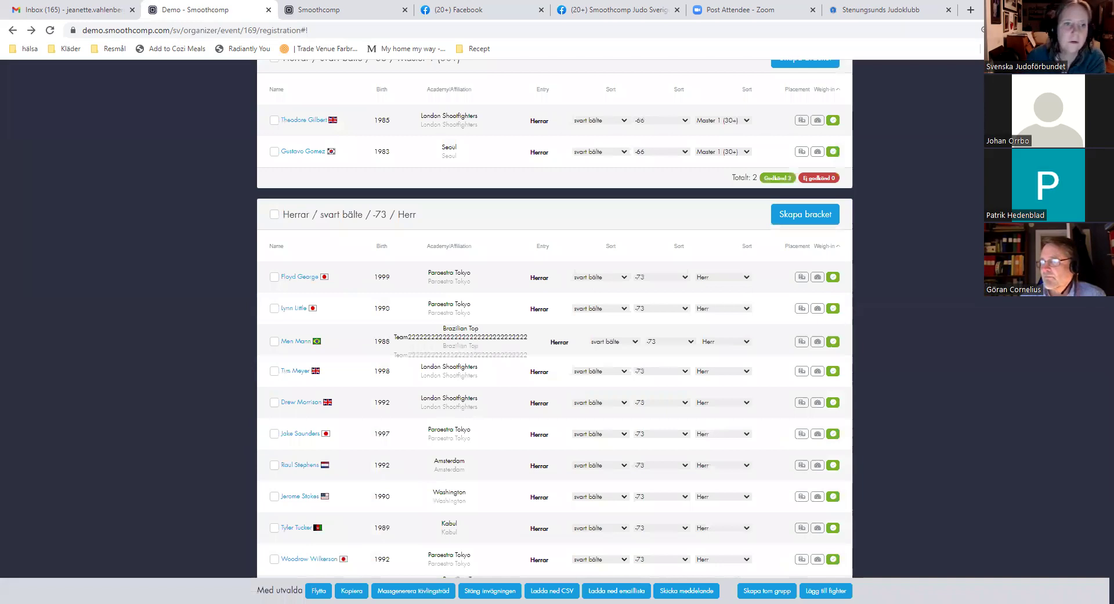
scroll(532, 258, up, 20)
scroll(476, 308, down, 1)
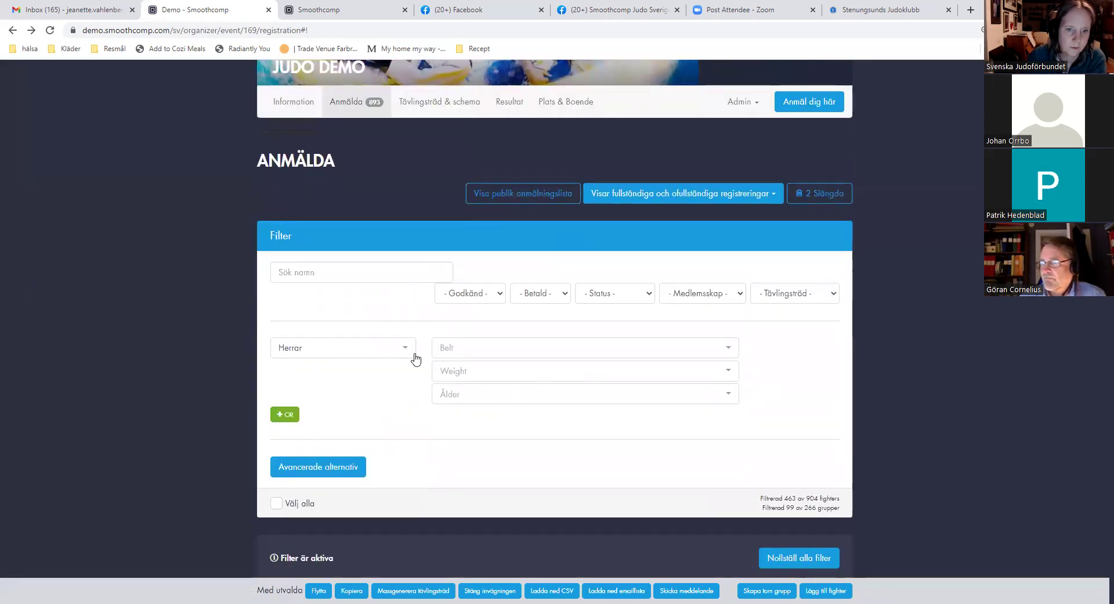
click(404, 352)
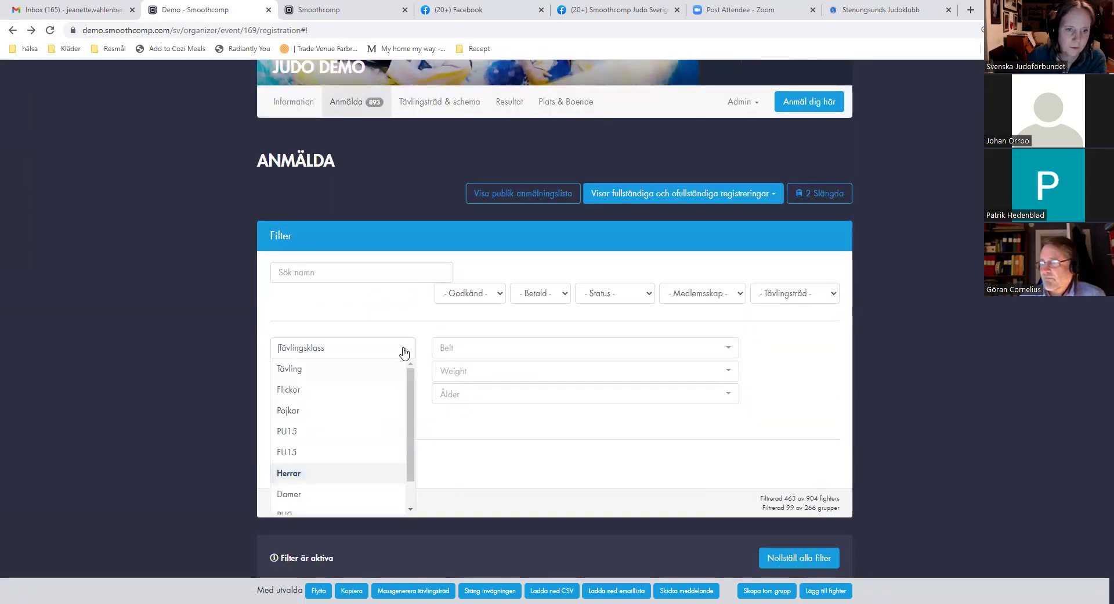
click(396, 308)
click(374, 274)
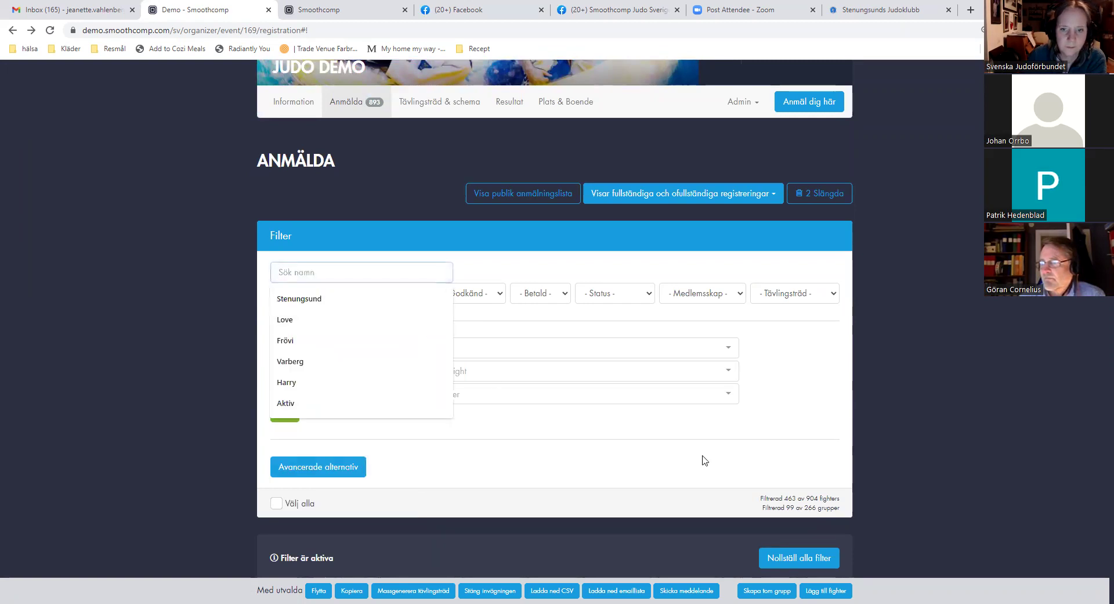
click(792, 557)
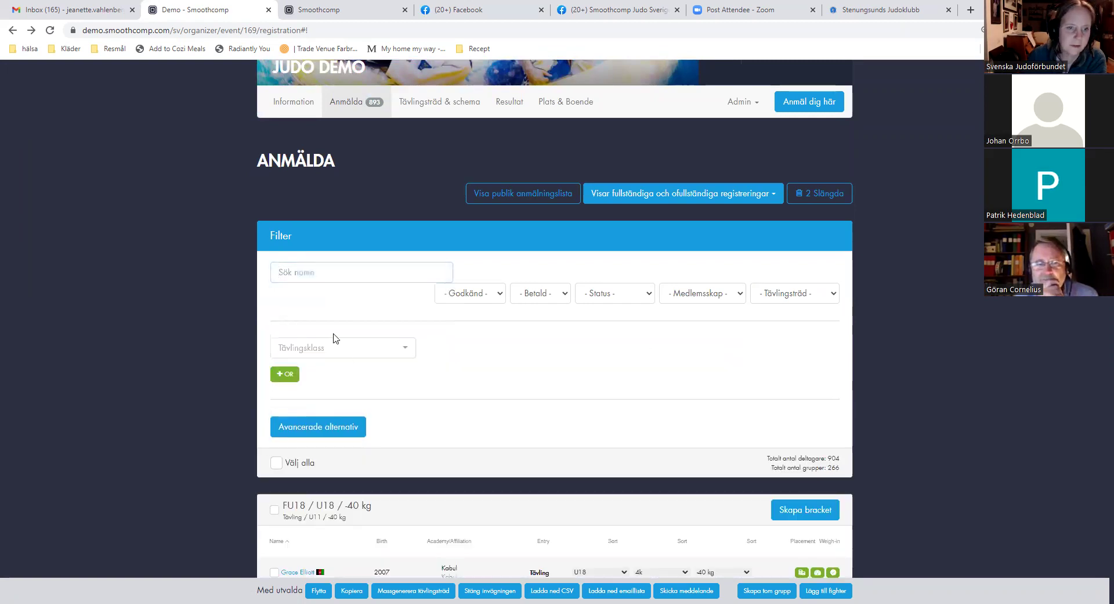
Filter the registration list by the name H 01 to bring up that group
click(325, 274)
text(H)
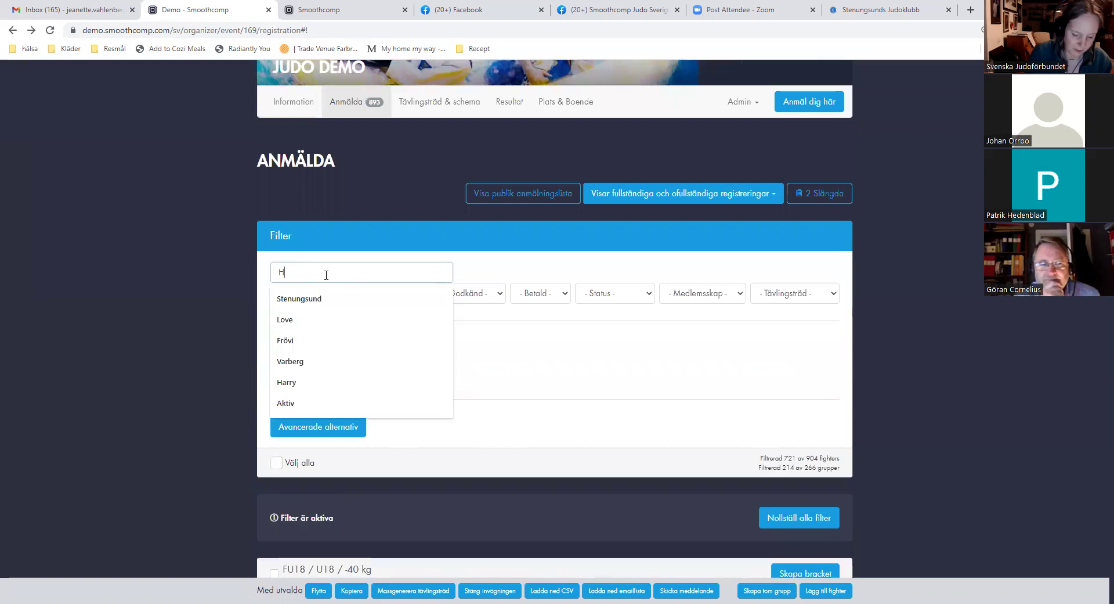
text( 01)
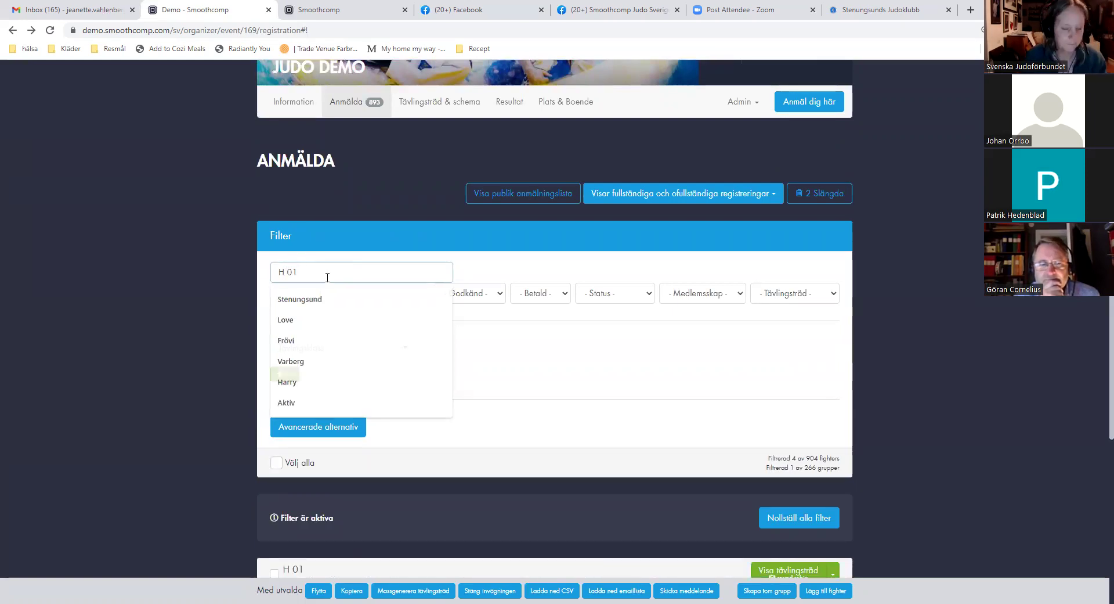
scroll(284, 380, down, 5)
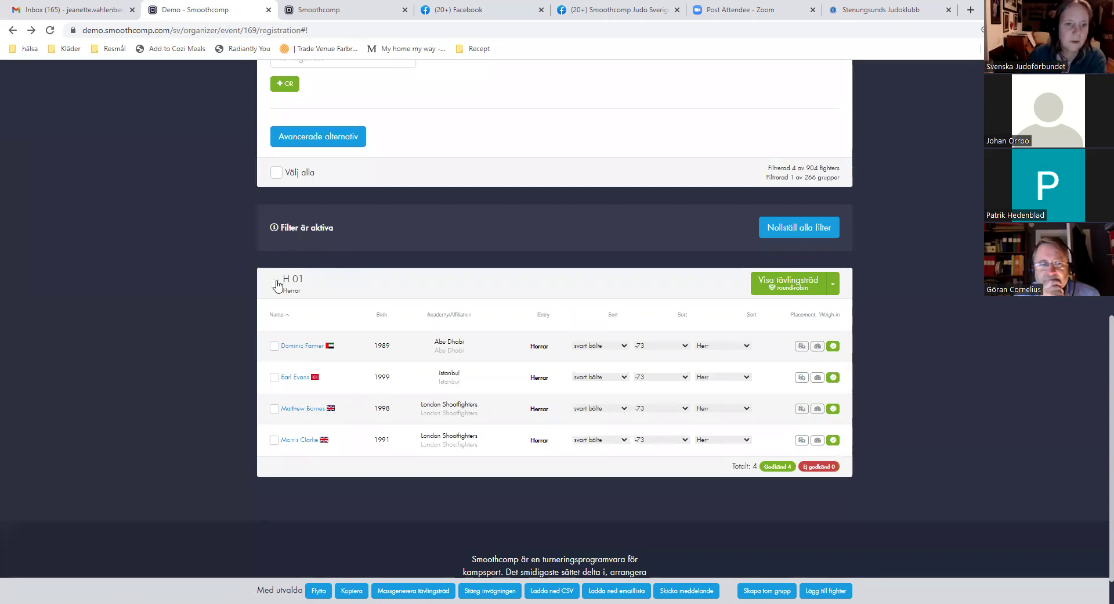
Rename the H 01 group as H 01 mix and save the name
mouse_move(312, 287)
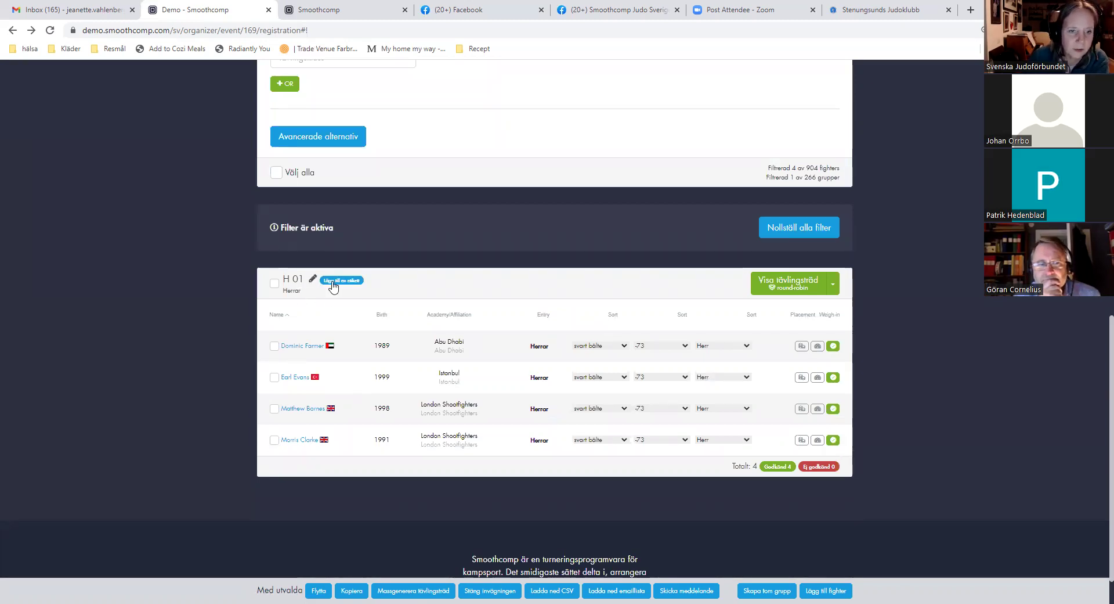
click(313, 280)
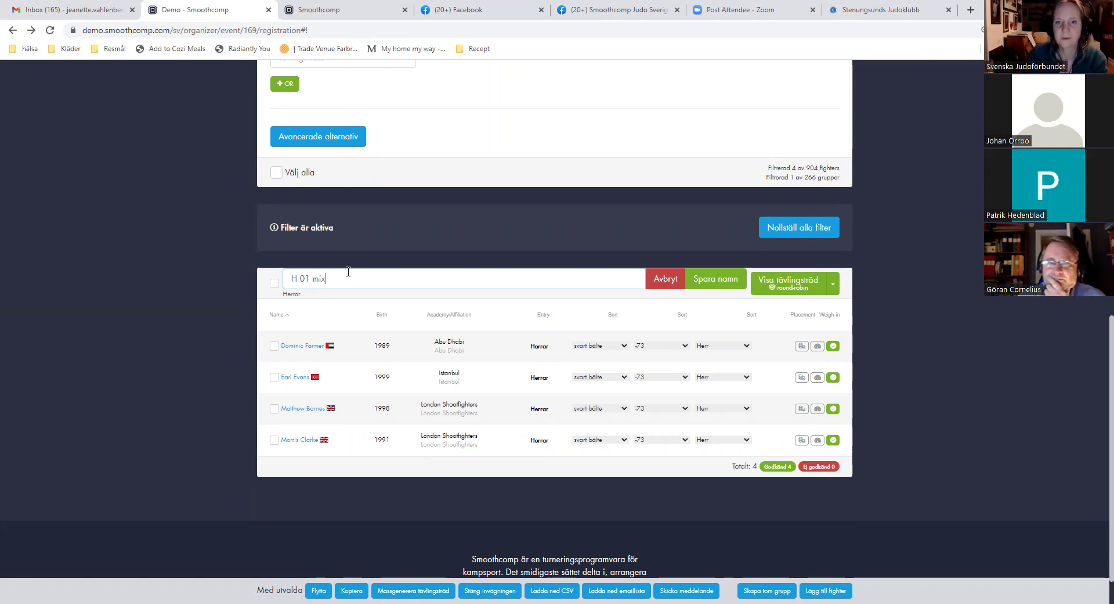
click(733, 282)
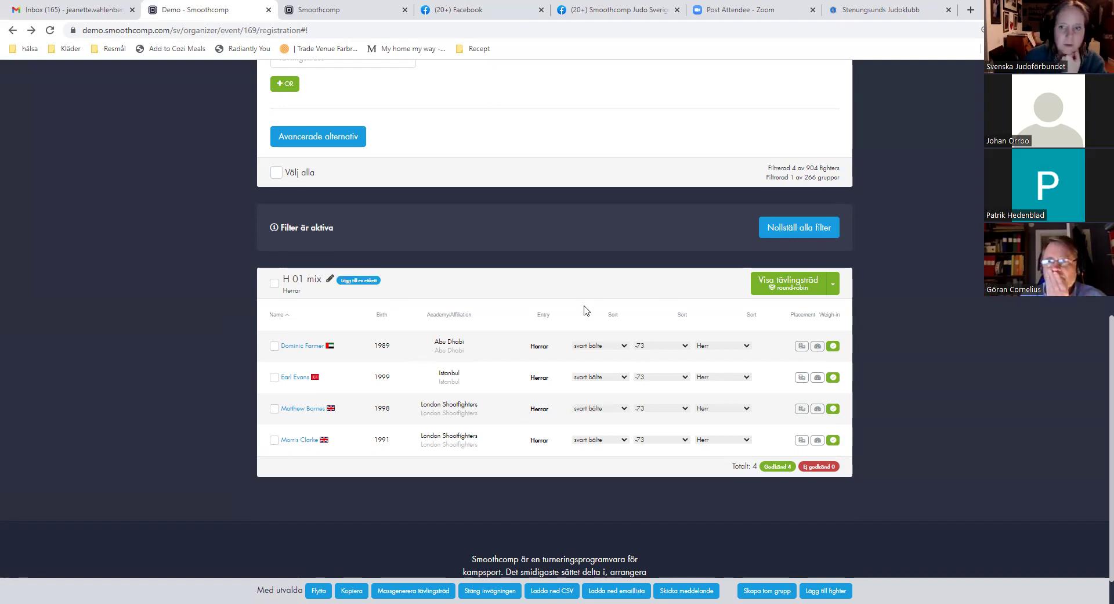
Open the event's Tävlingsträd & schema page and examine the categories, match times and estimated end times on Tatami 1, 2 and 3
scroll(584, 304, up, 10)
click(420, 335)
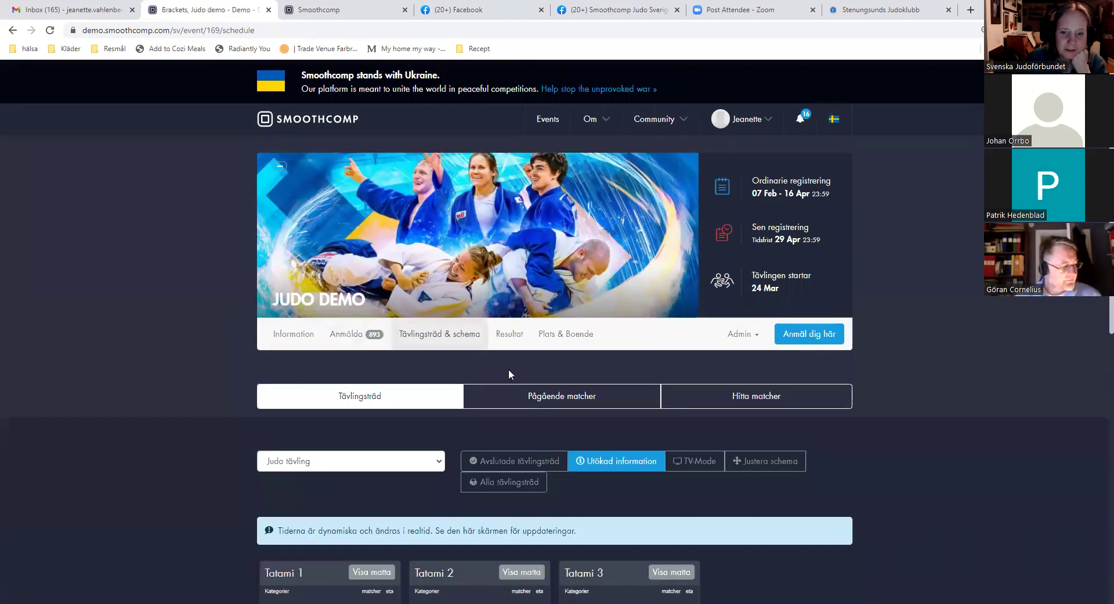
scroll(508, 368, down, 6)
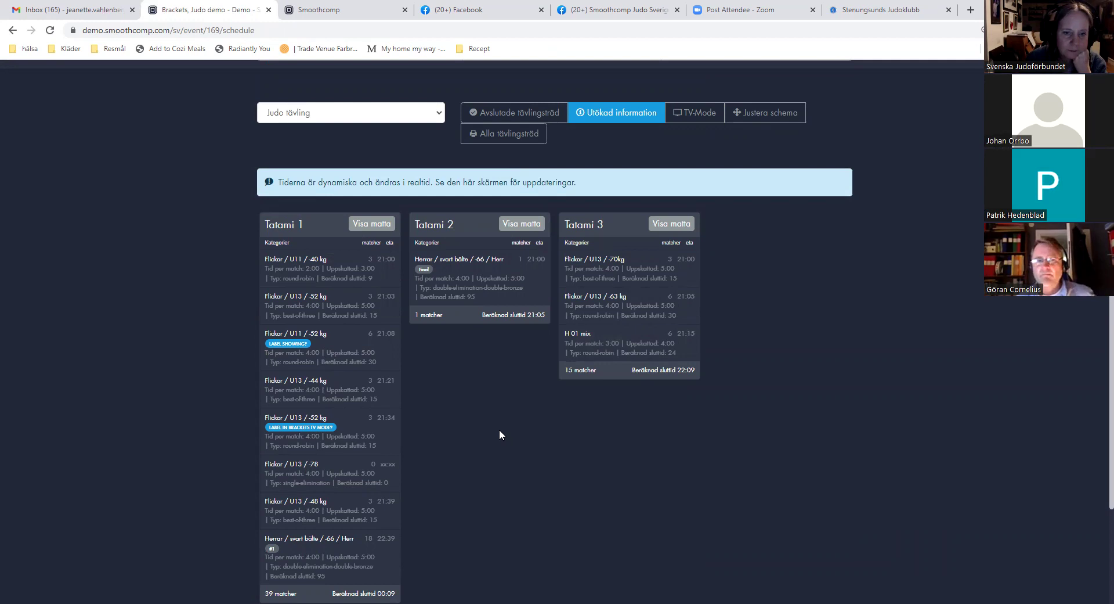
scroll(500, 430, up, 3)
scroll(500, 433, down, 2)
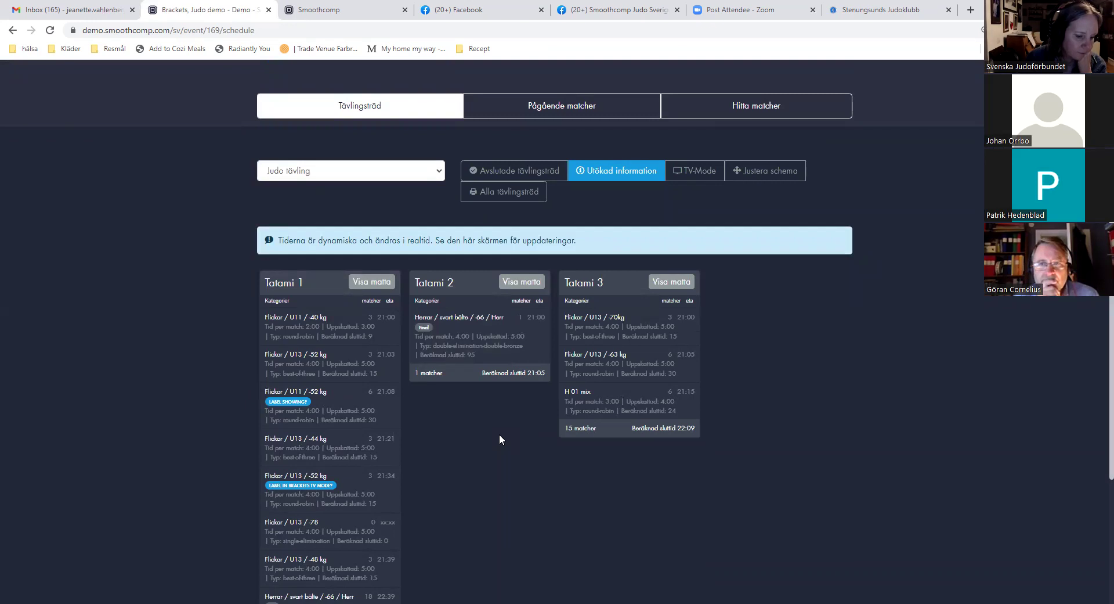
scroll(499, 435, up, 1)
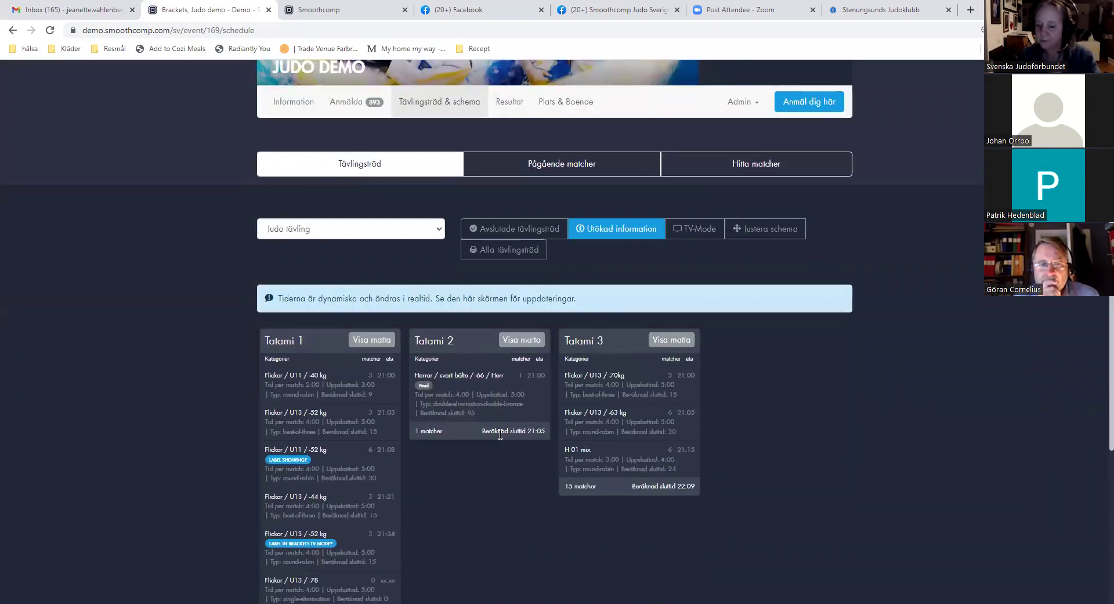
scroll(507, 445, up, 3)
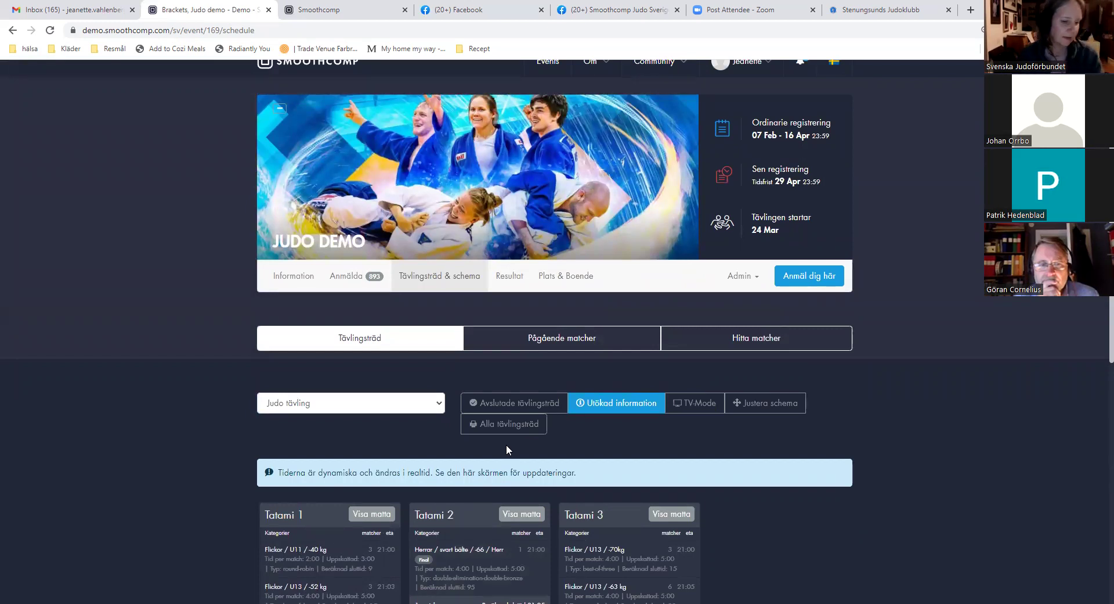
scroll(229, 441, down, 4)
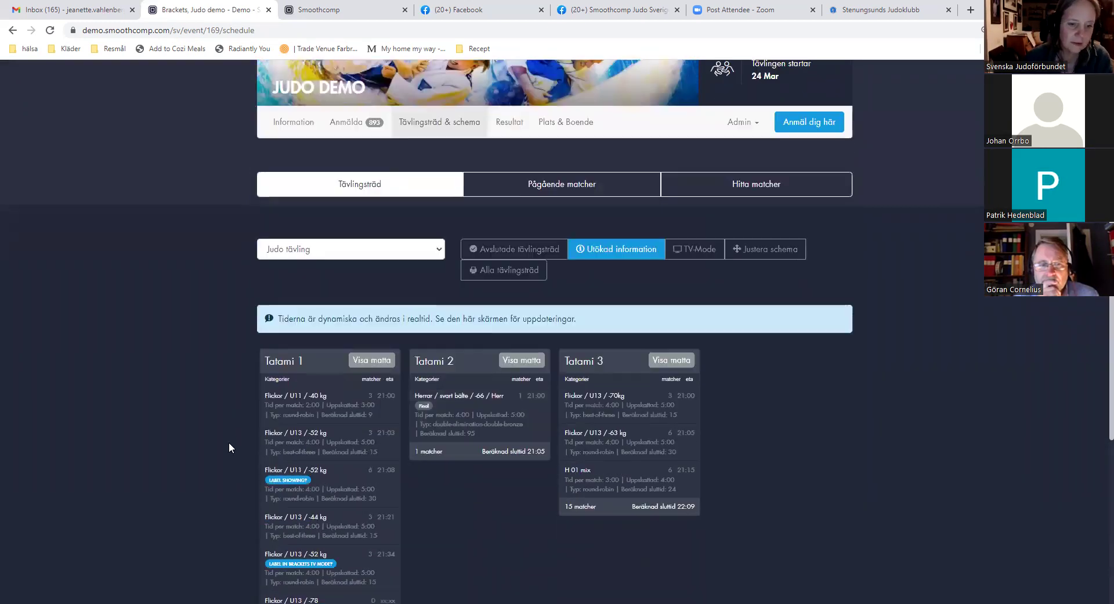
scroll(228, 430, up, 1)
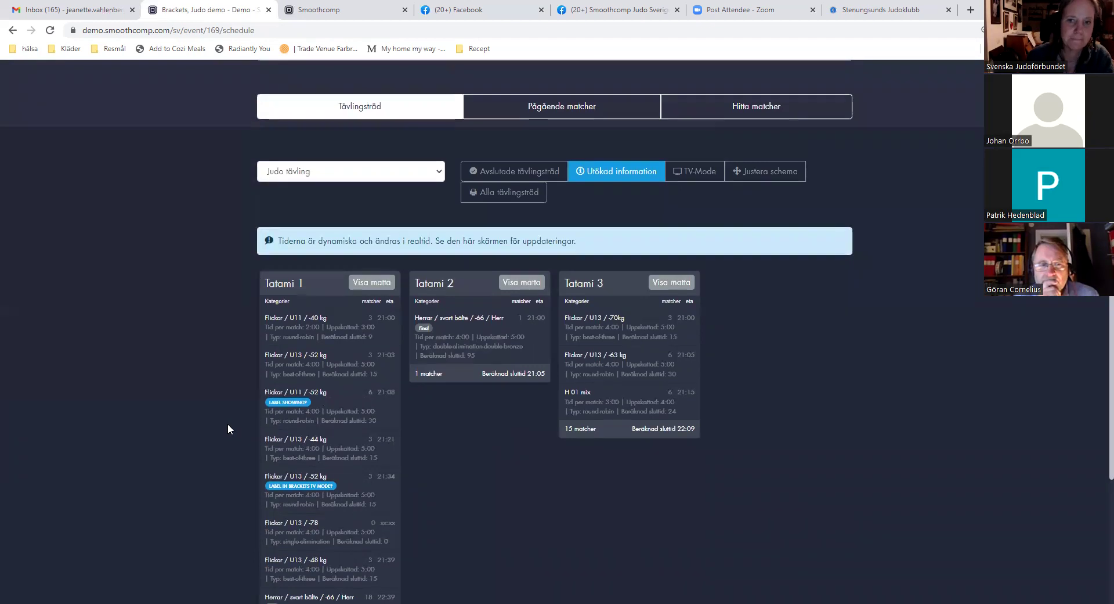
scroll(227, 429, down, 3)
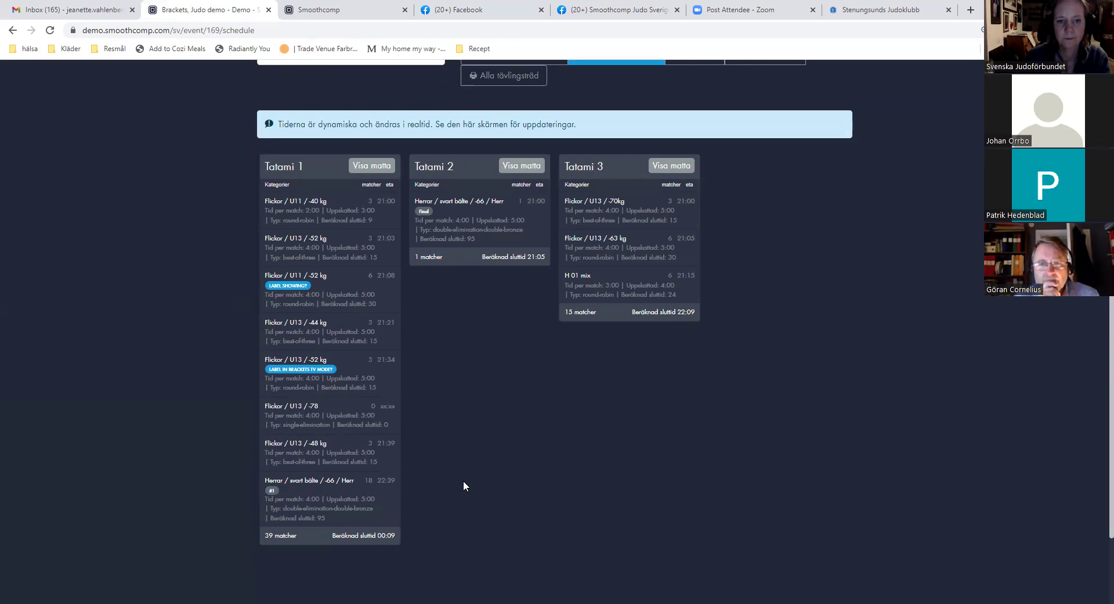
scroll(487, 430, up, 4)
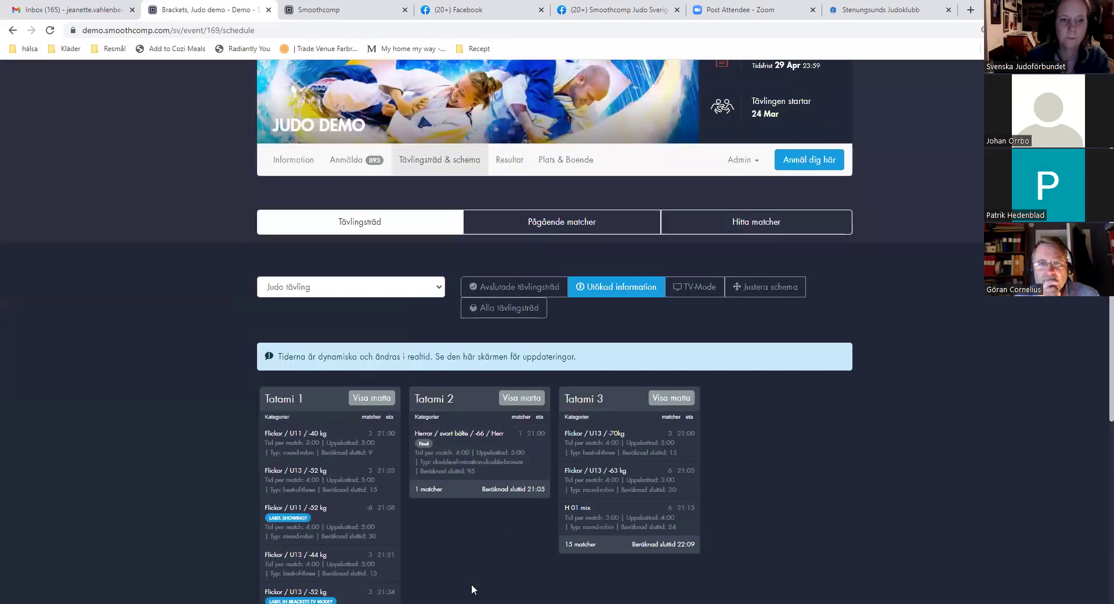
scroll(467, 546, down, 3)
scroll(486, 522, up, 3)
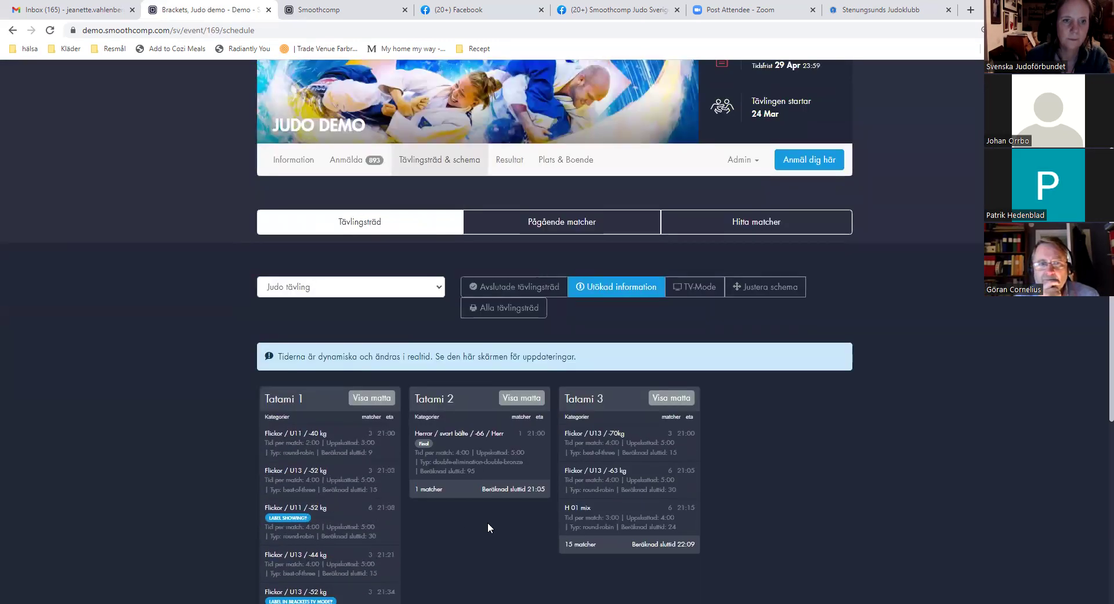
scroll(488, 527, down, 3)
scroll(487, 527, down, 1)
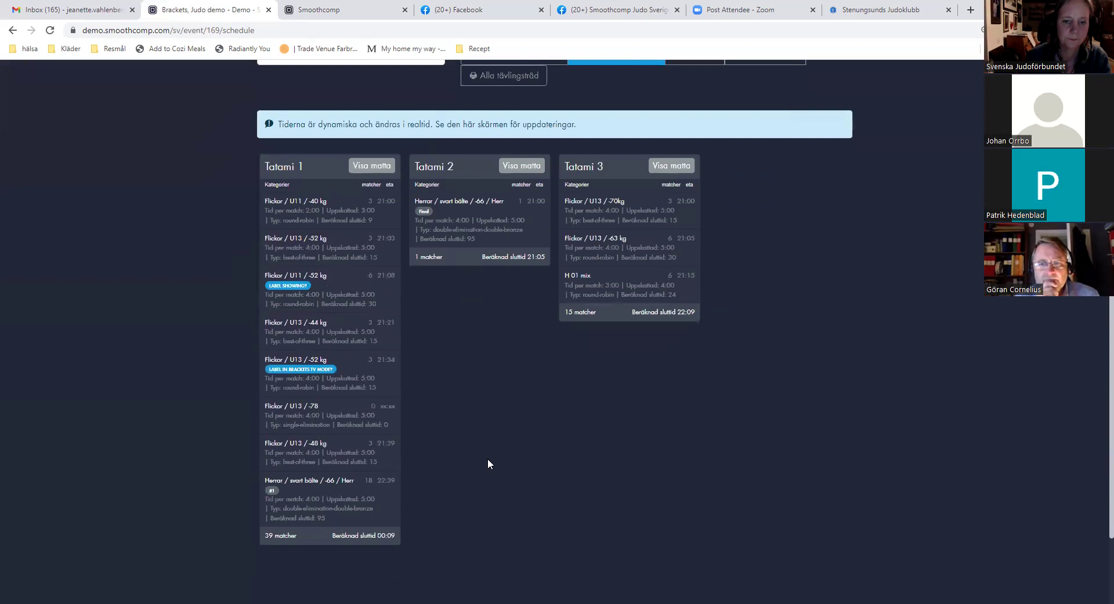
Reopen the Anmälda registration list and reset the active filter to view all groups
scroll(488, 462, up, 6)
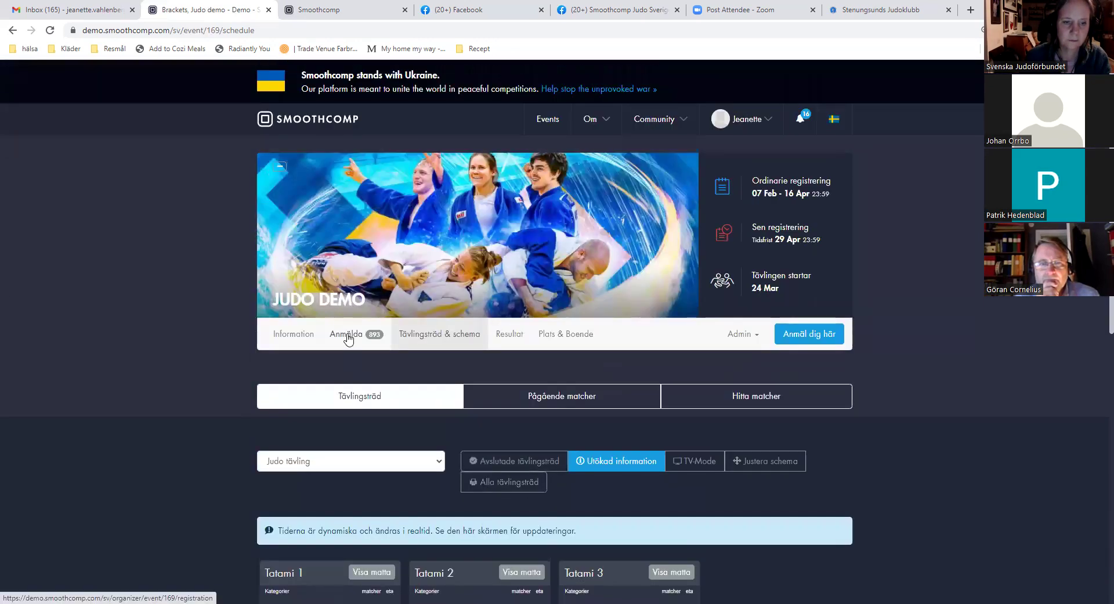
click(347, 337)
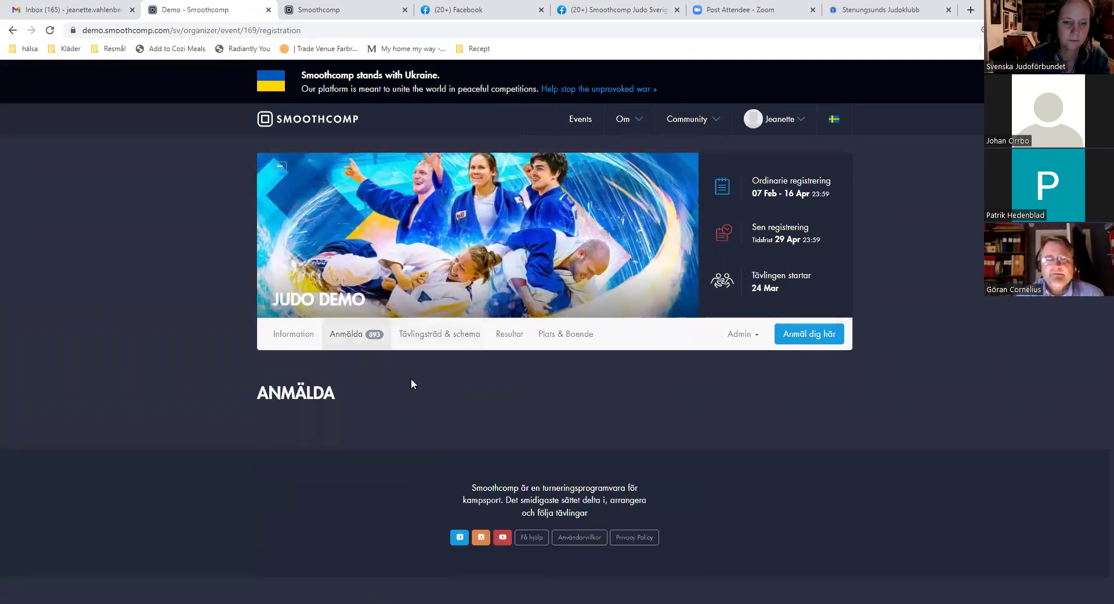
scroll(411, 381, down, 10)
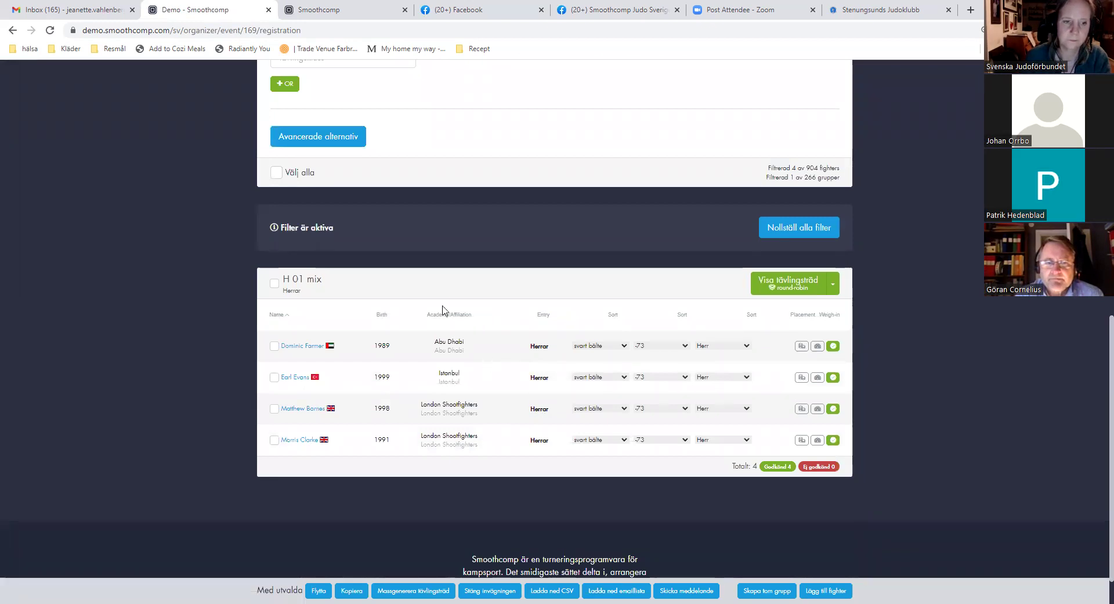
click(796, 229)
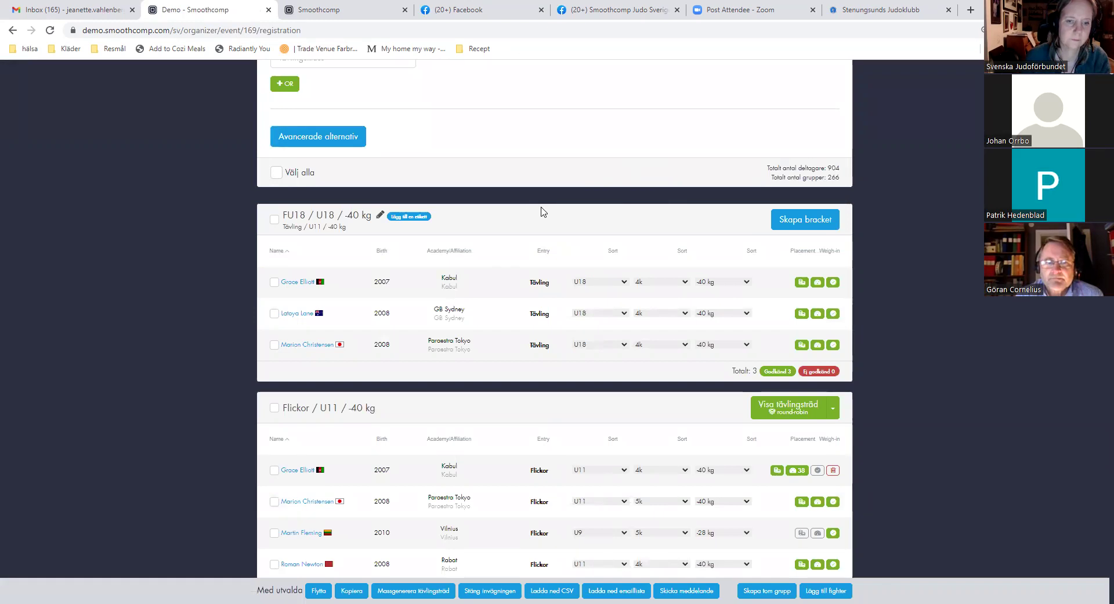
scroll(541, 211, down, 2)
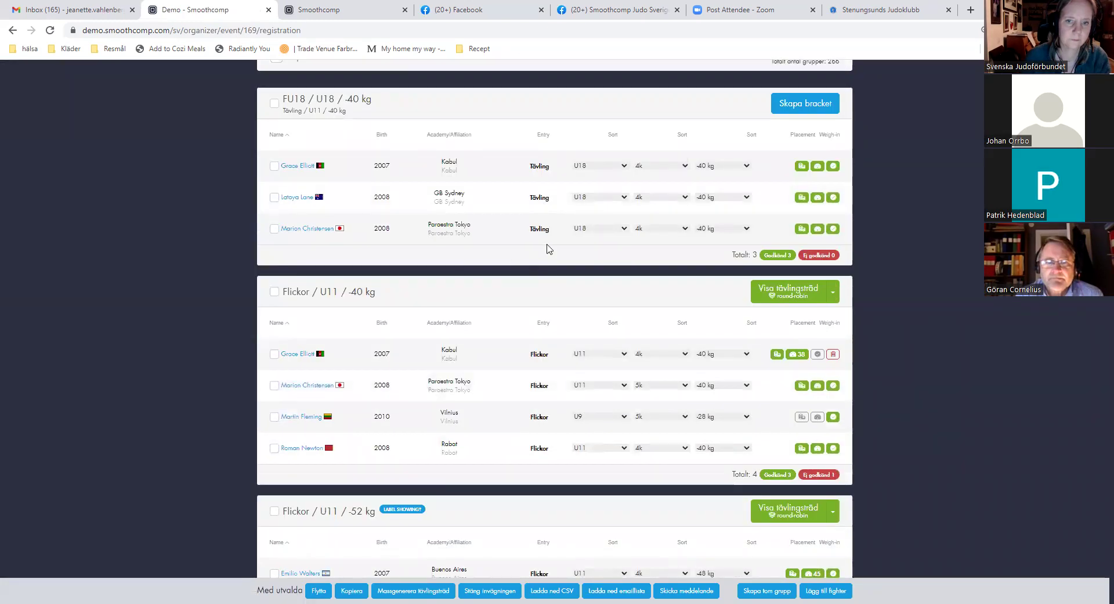
Open the bracket creation settings for FU18 / U18 / -40 kg, examine the mat, timing and scoreboard options, and close without creating a bracket
scroll(546, 246, up, 1)
scroll(547, 248, up, 1)
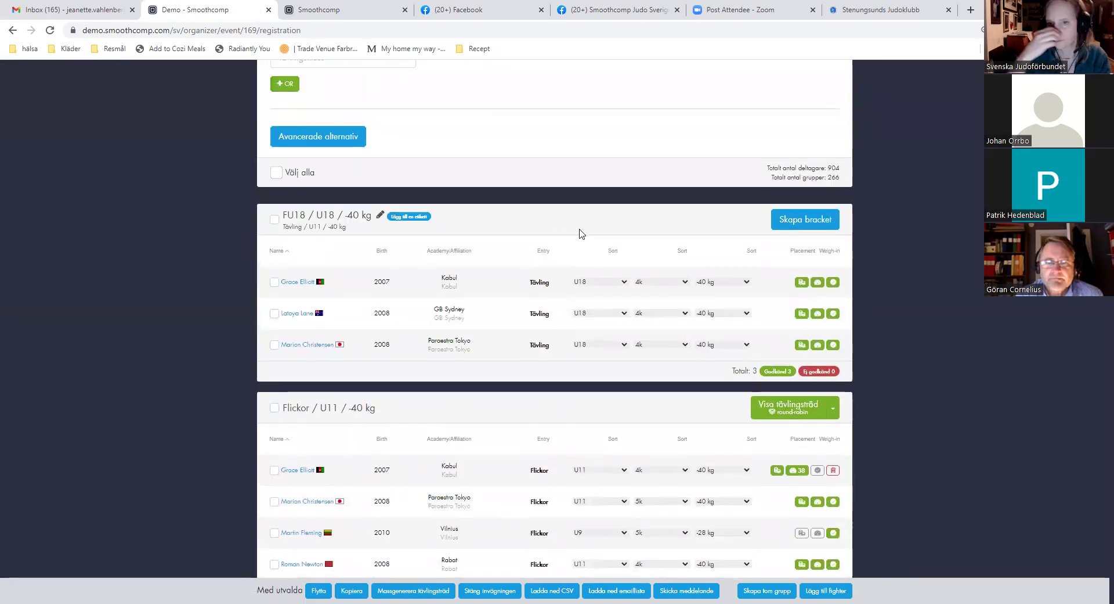
click(808, 221)
click(395, 213)
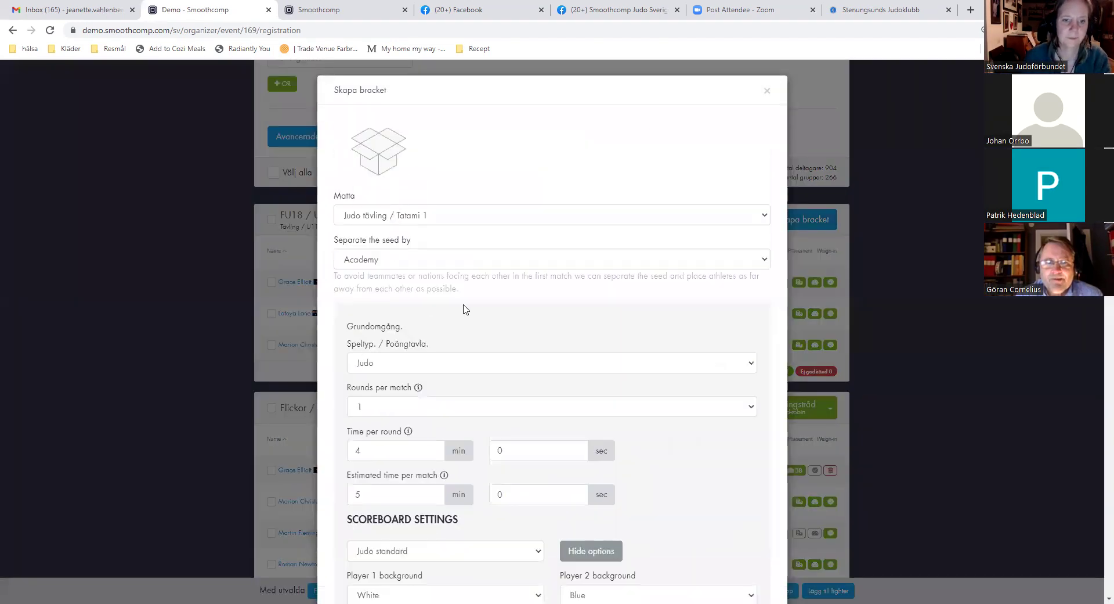
scroll(477, 317, down, 2)
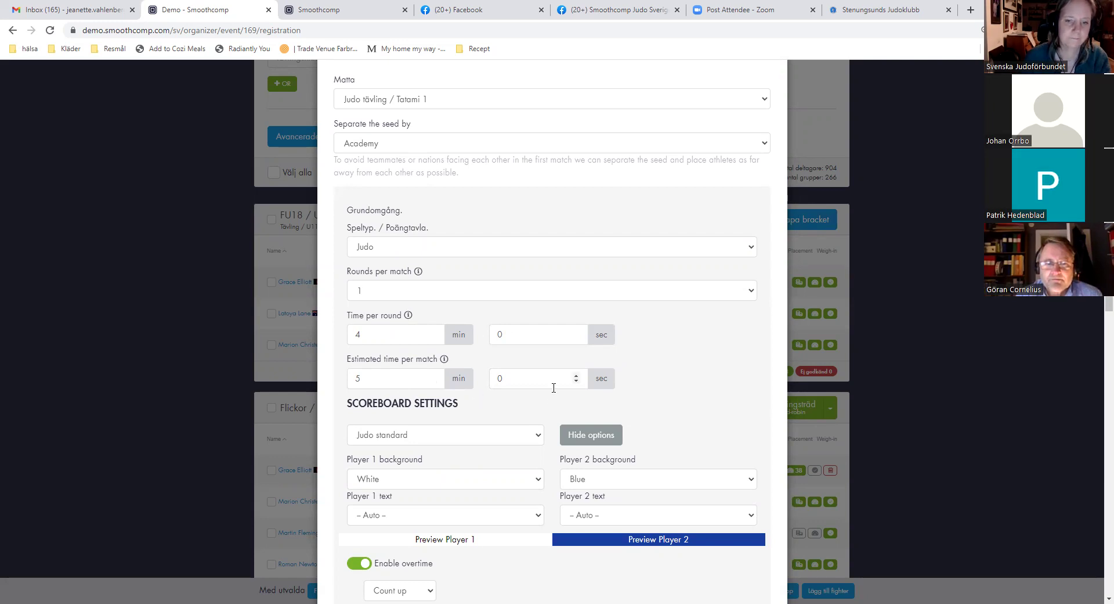
scroll(551, 386, down, 3)
scroll(513, 379, down, 10)
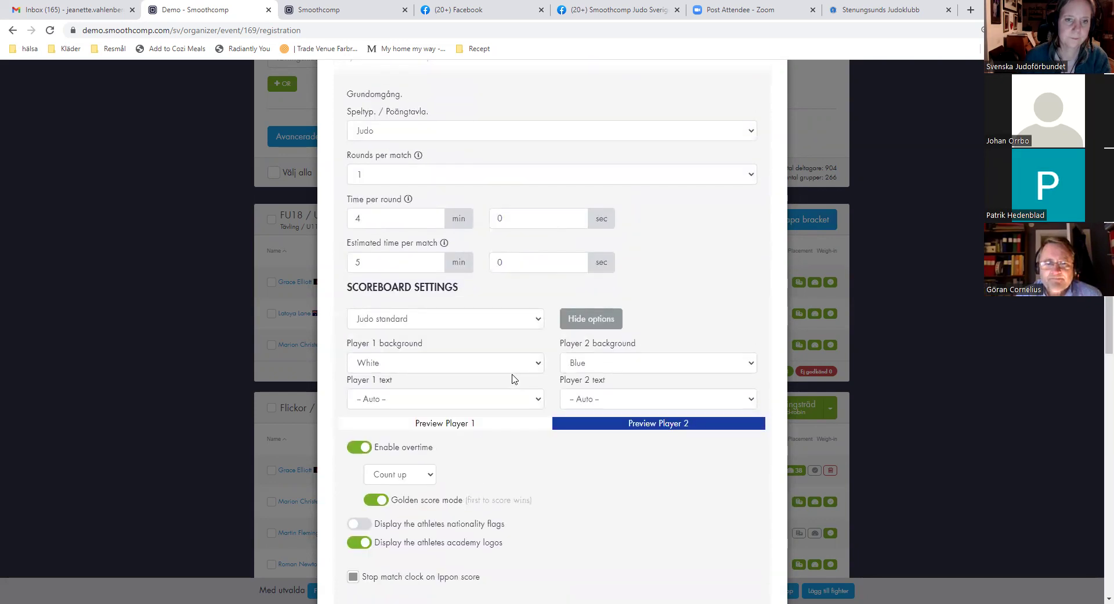
scroll(513, 379, up, 4)
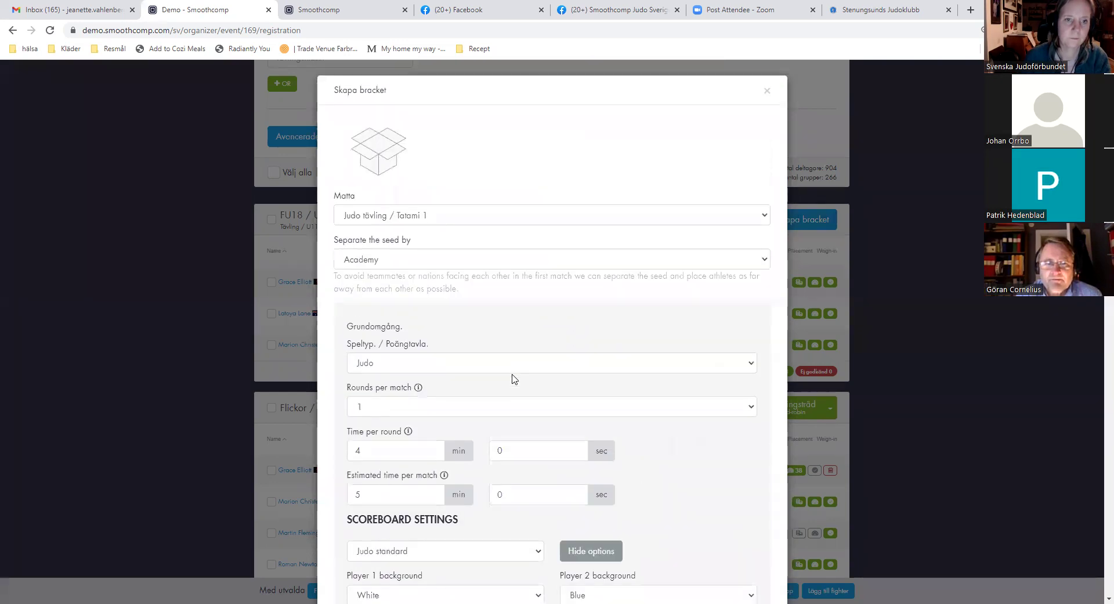
scroll(513, 379, down, 2)
scroll(699, 351, up, 1)
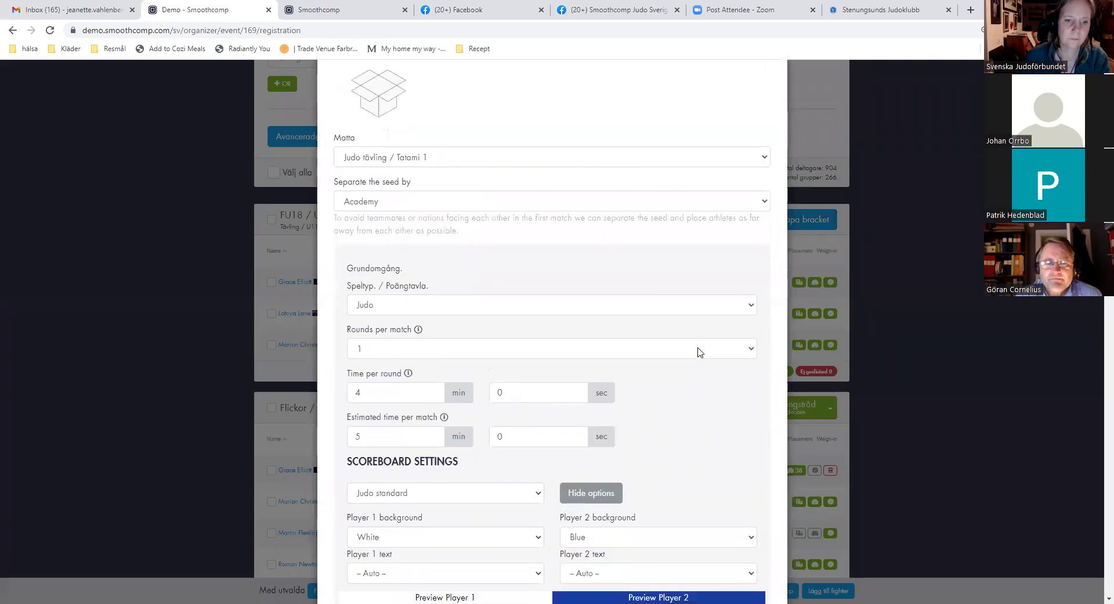
scroll(713, 432, up, 1)
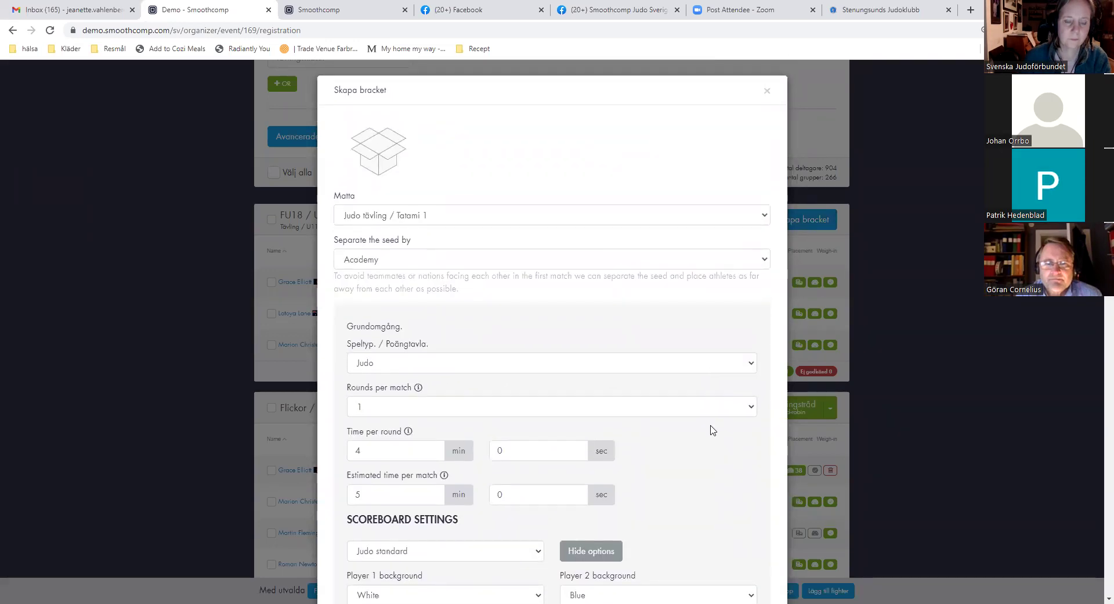
click(767, 93)
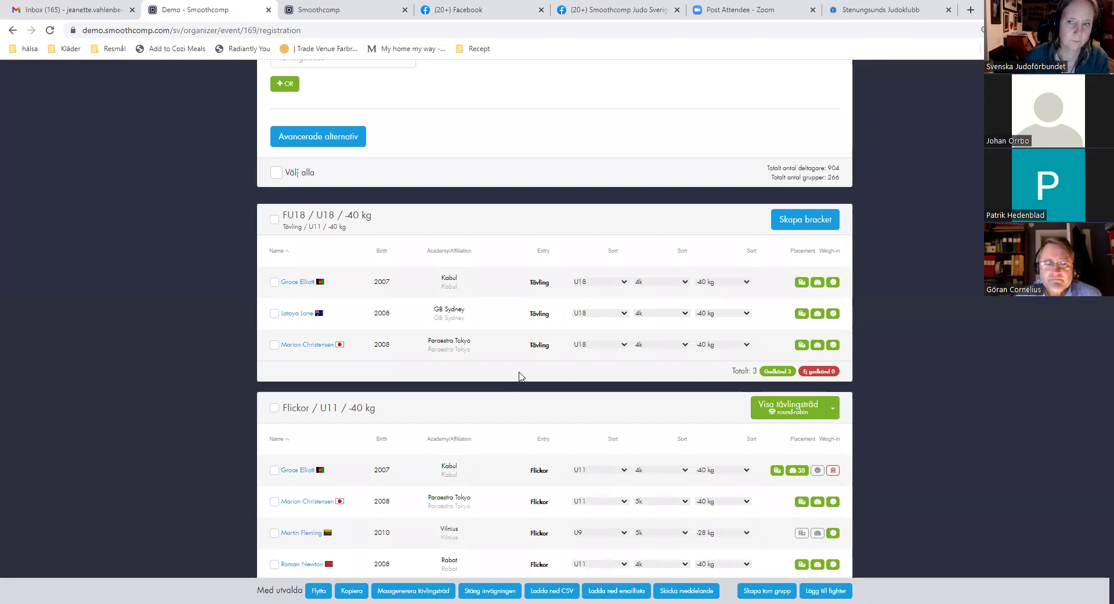
Revoke the approval of the Kabul fighter in FU18 / U18 / -40 kg and discard that registration
scroll(521, 376, up, 1)
scroll(521, 376, up, 3)
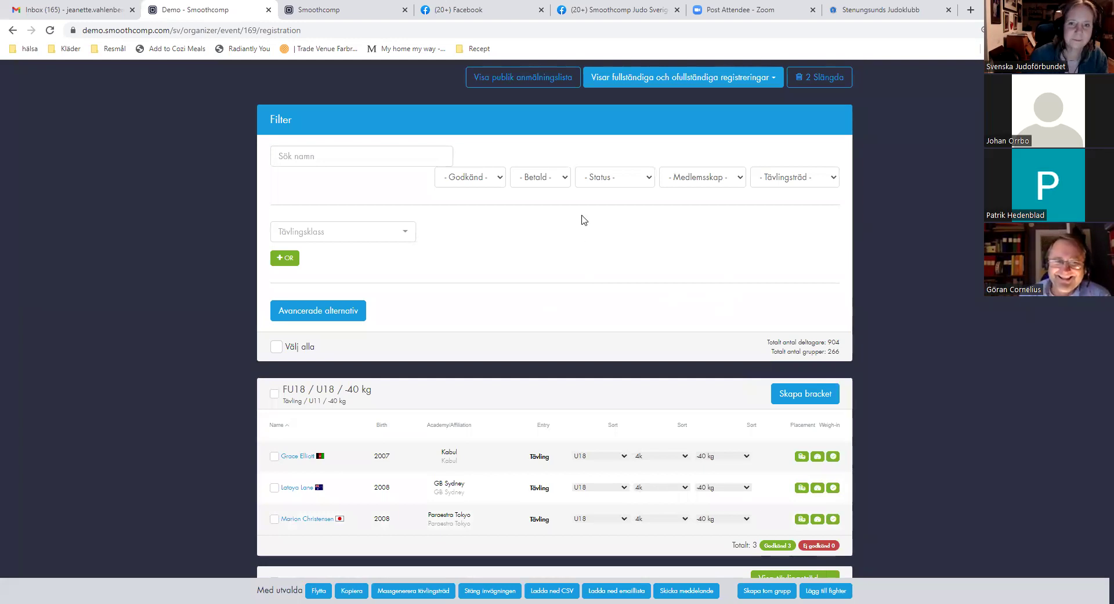
scroll(498, 250, down, 3)
scroll(498, 250, up, 6)
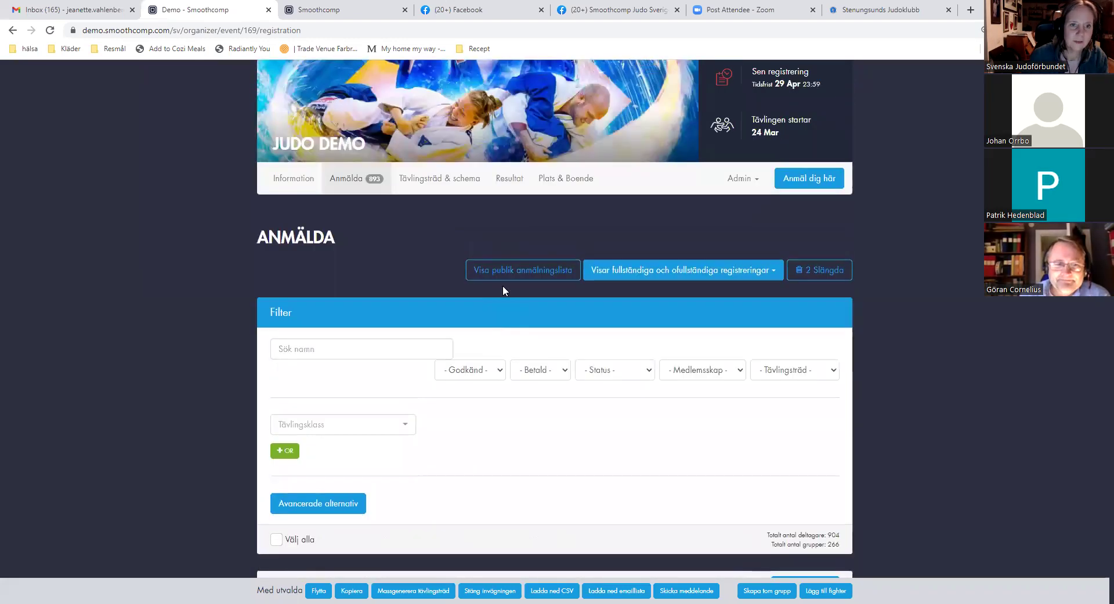
scroll(525, 440, down, 3)
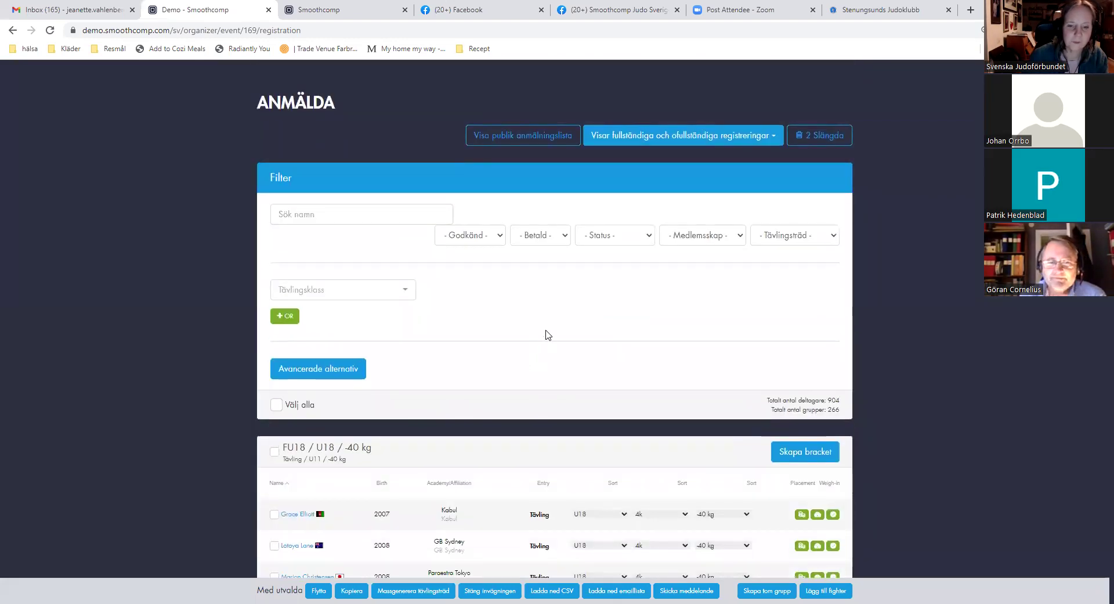
scroll(475, 390, down, 3)
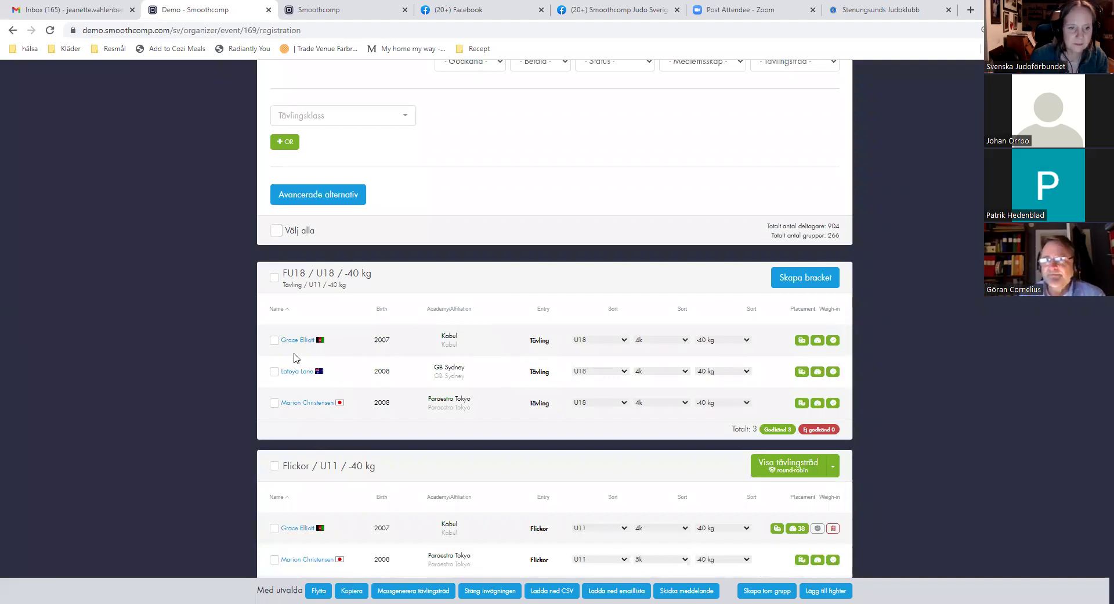
click(833, 340)
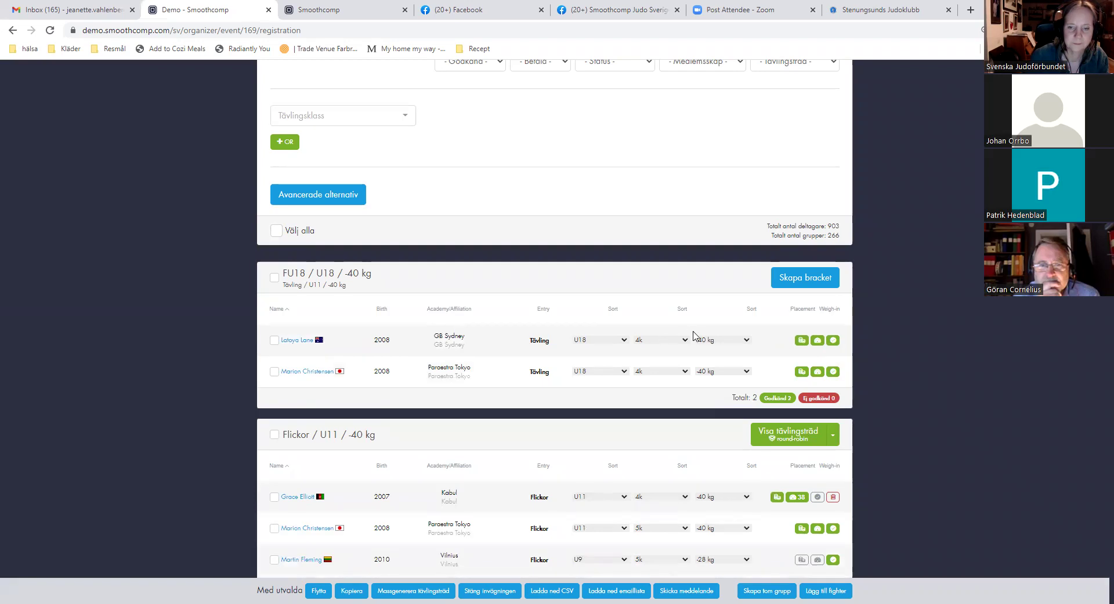
Open the discarded registrations, restore the Kabul fighter removed from FU18 / U18 / -40 kg, and return to the registration list
scroll(583, 355, up, 8)
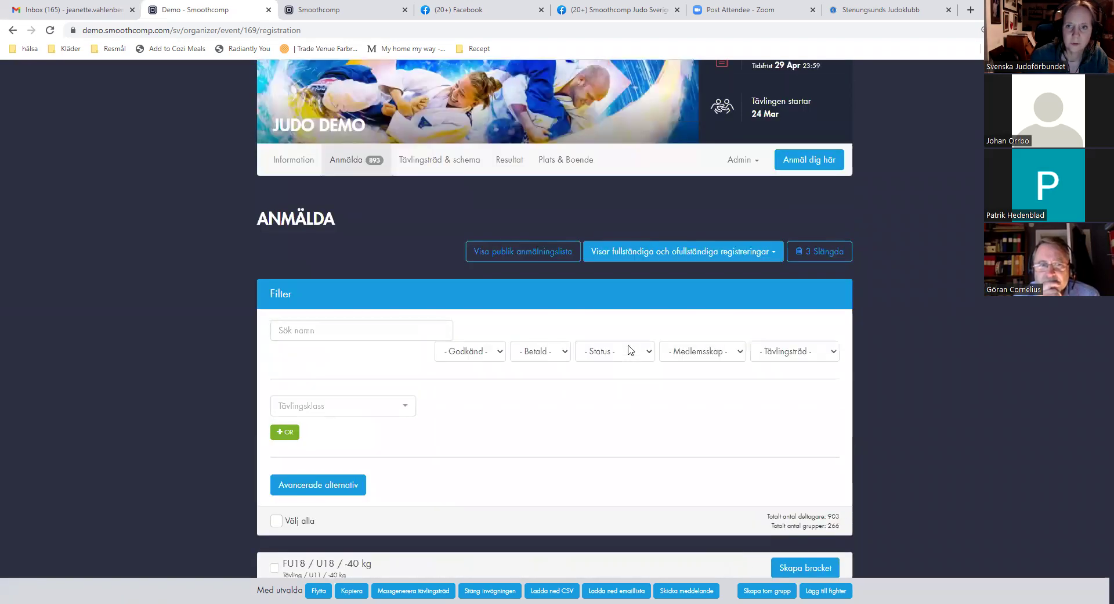
scroll(578, 498, down, 4)
scroll(577, 498, down, 4)
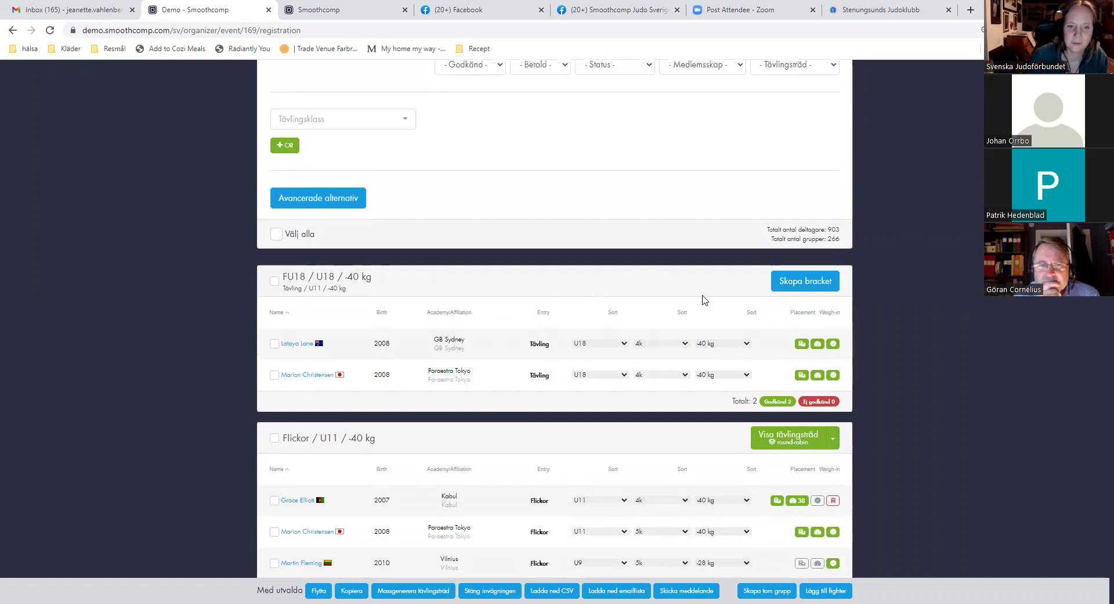
scroll(701, 297, up, 5)
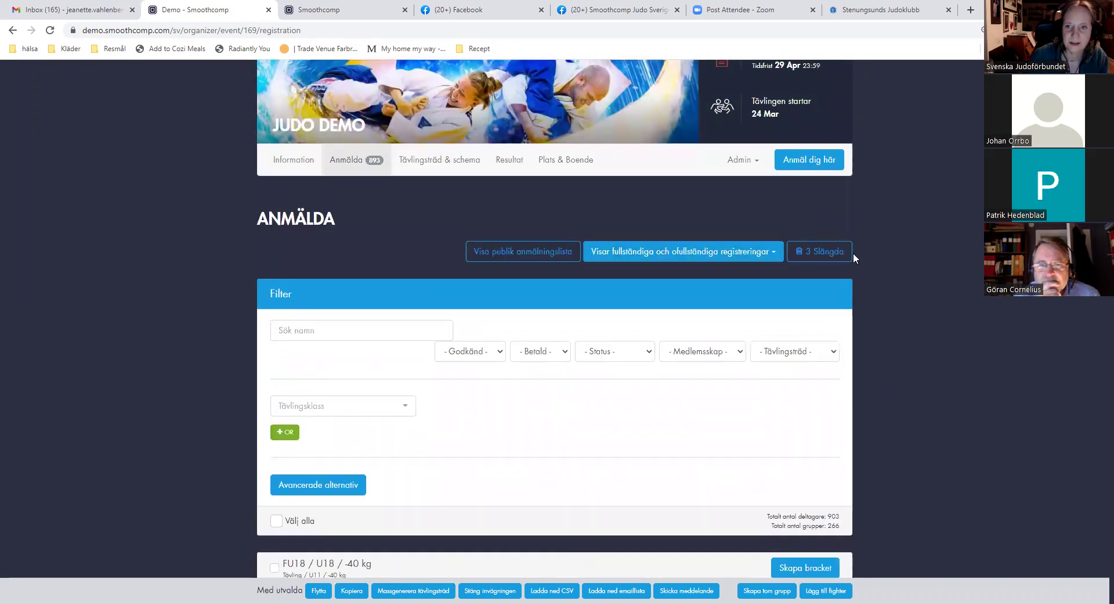
click(821, 253)
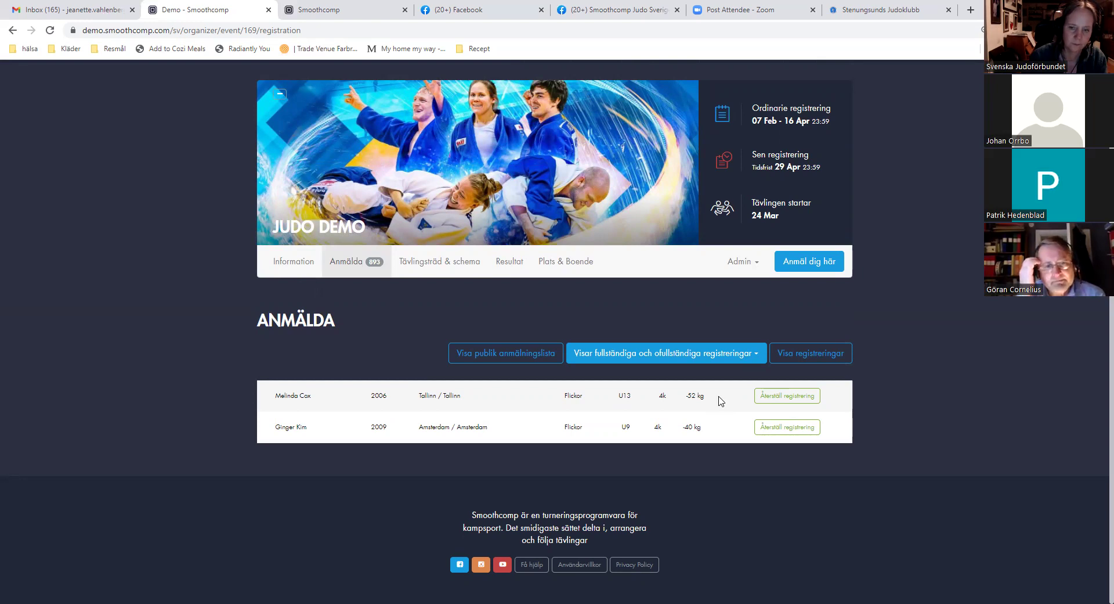
click(695, 354)
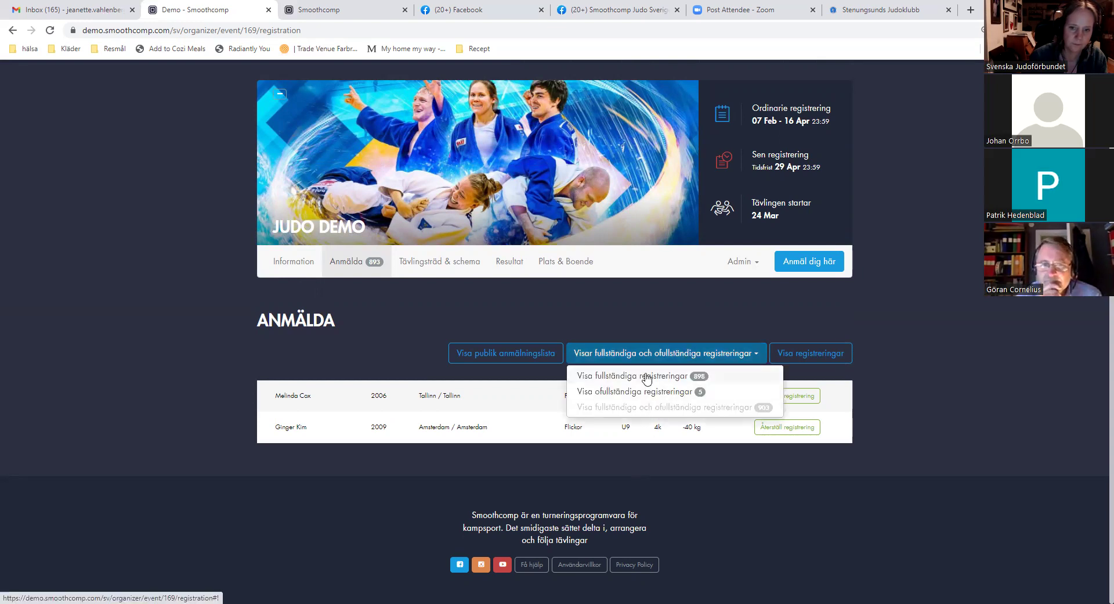
click(670, 300)
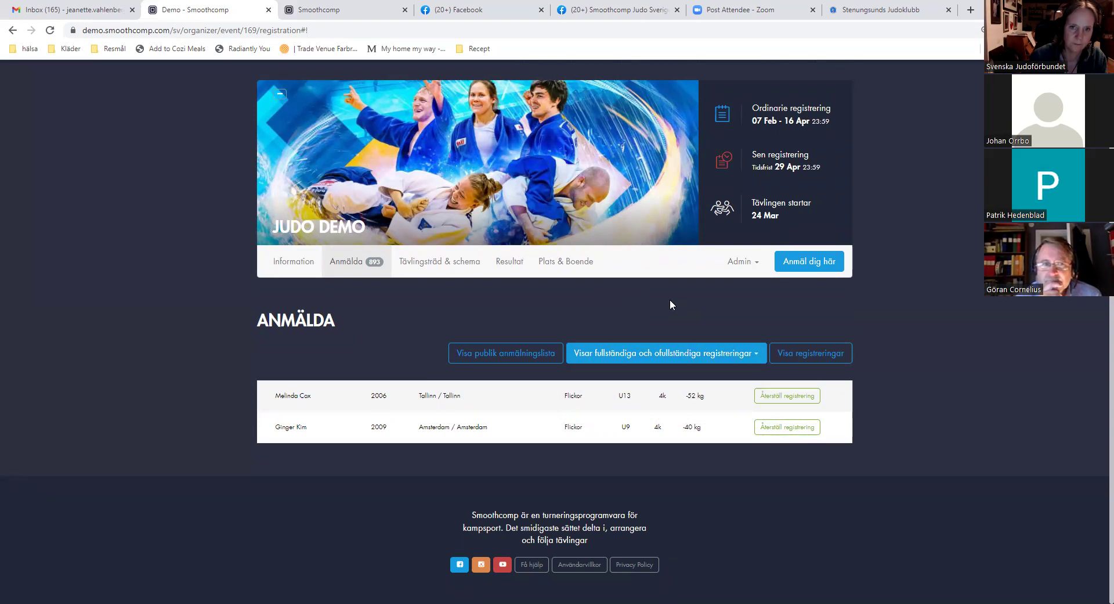
click(805, 354)
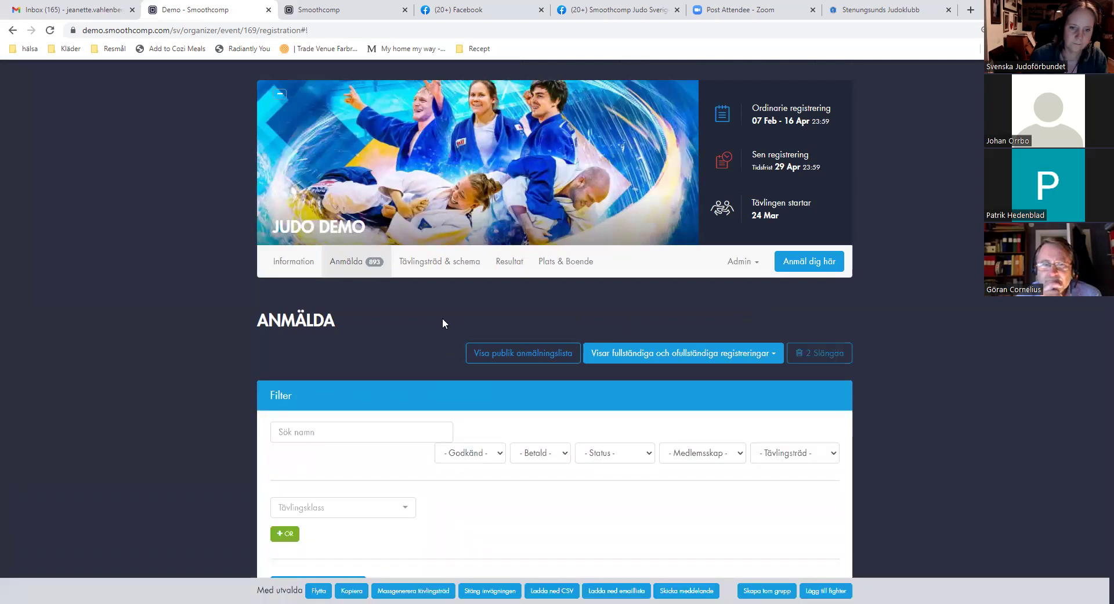
Approve the Kabul fighter in both the FU18 / U18 / -40 kg and Flickor / U11 / -40 kg groups
scroll(442, 318, down, 4)
scroll(444, 328, down, 2)
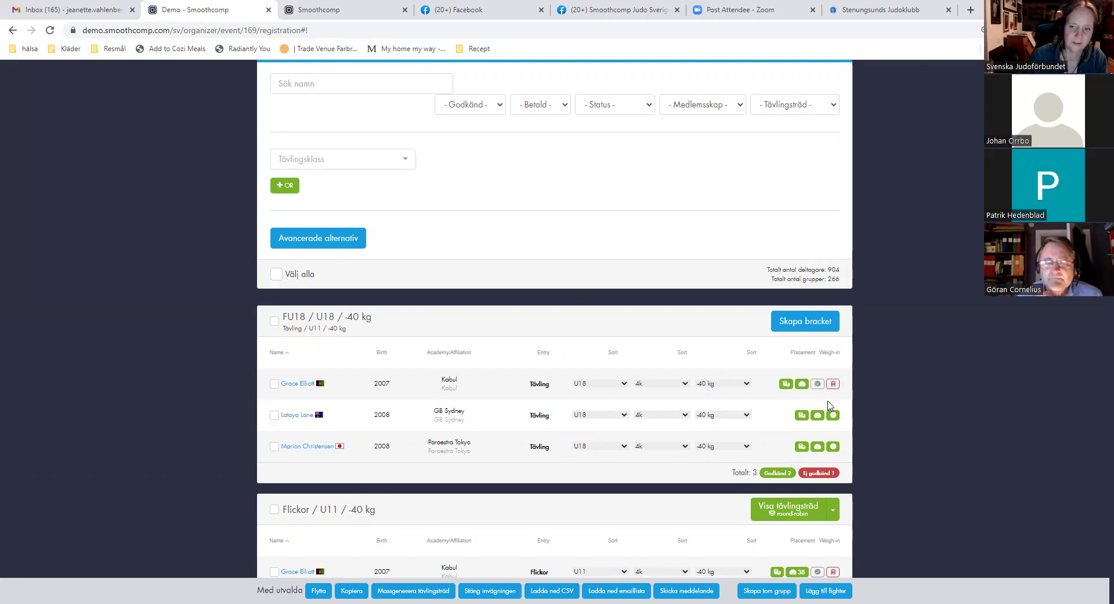
click(817, 383)
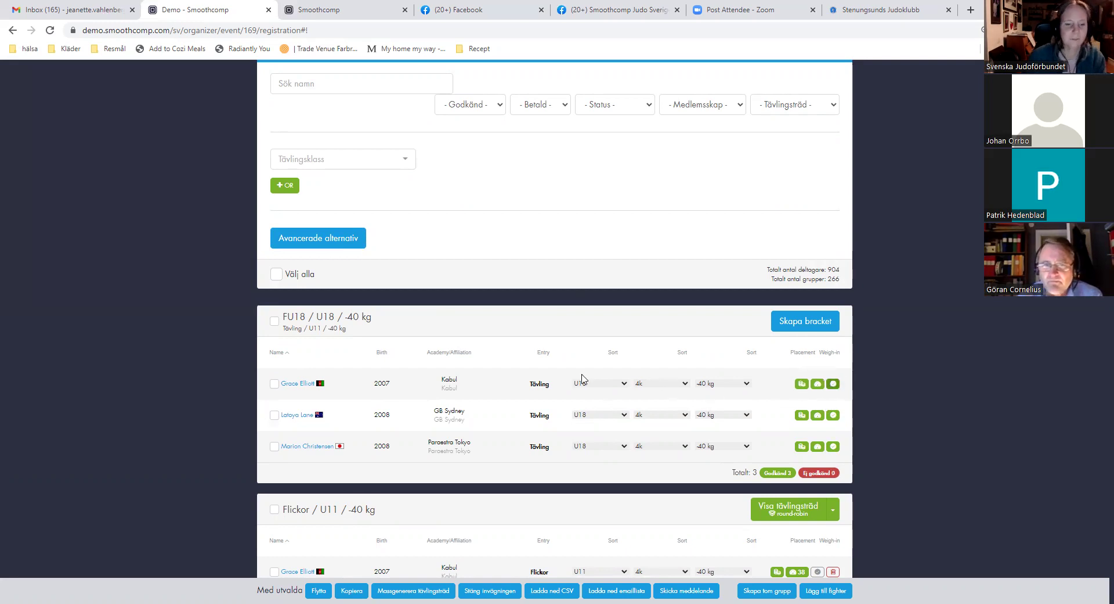
scroll(494, 335, down, 3)
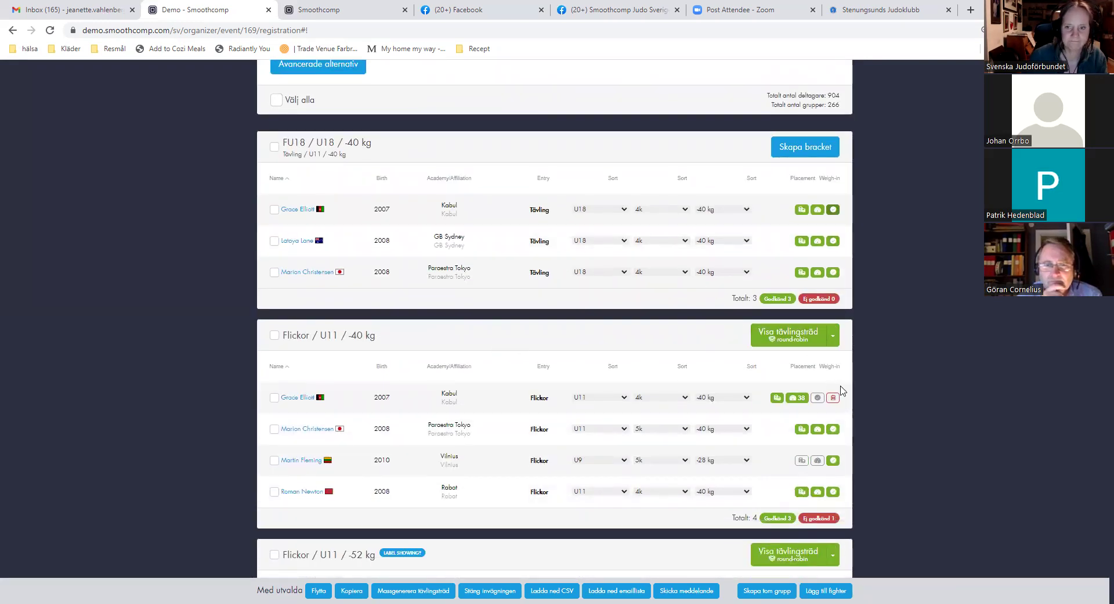
click(817, 397)
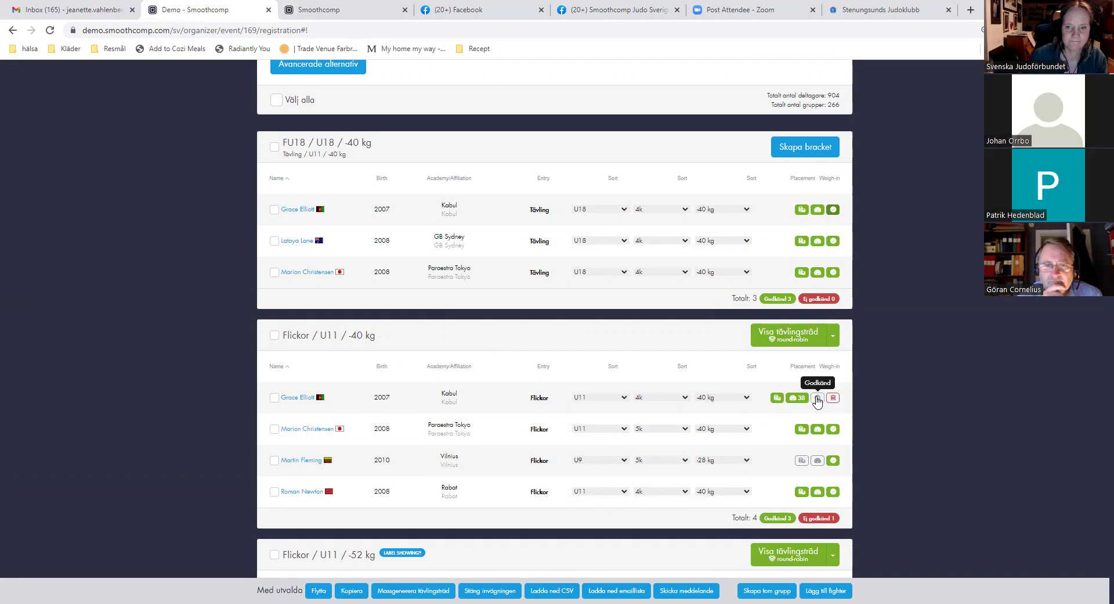
scroll(636, 356, up, 1)
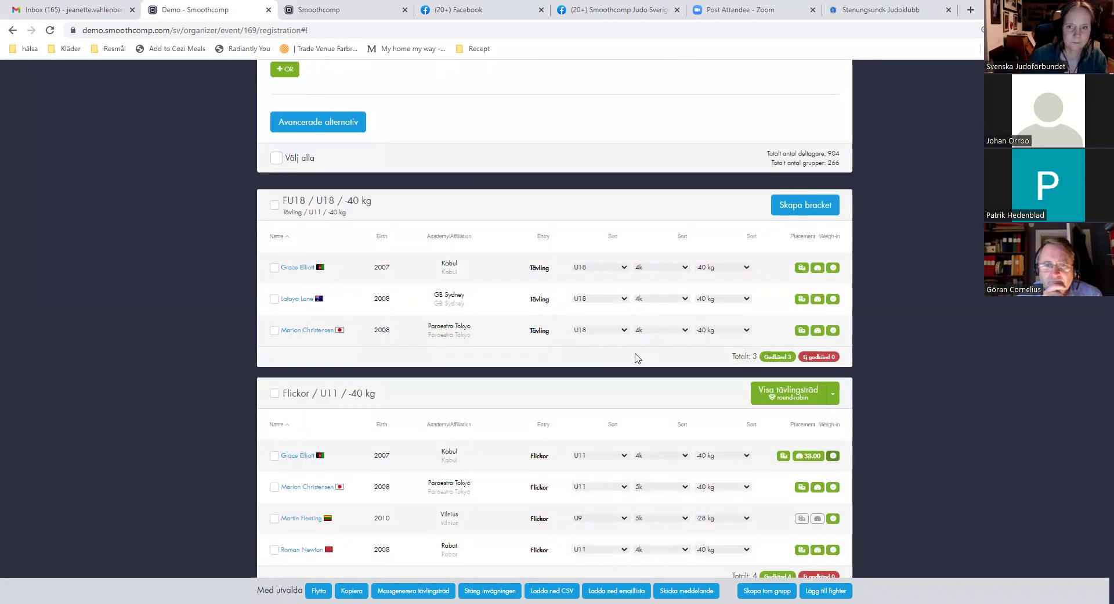
Examine the fighters, approvals and notes in the listed groups, and open the round-robin bracket of Flickor / U11 / -40 kg
scroll(731, 331, down, 2)
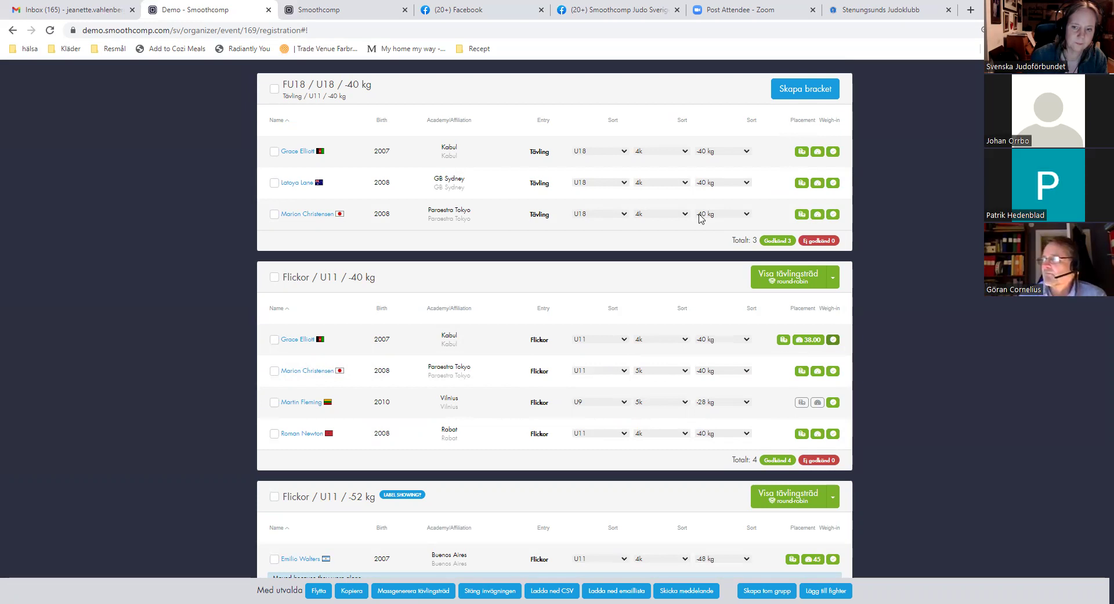
scroll(755, 261, down, 2)
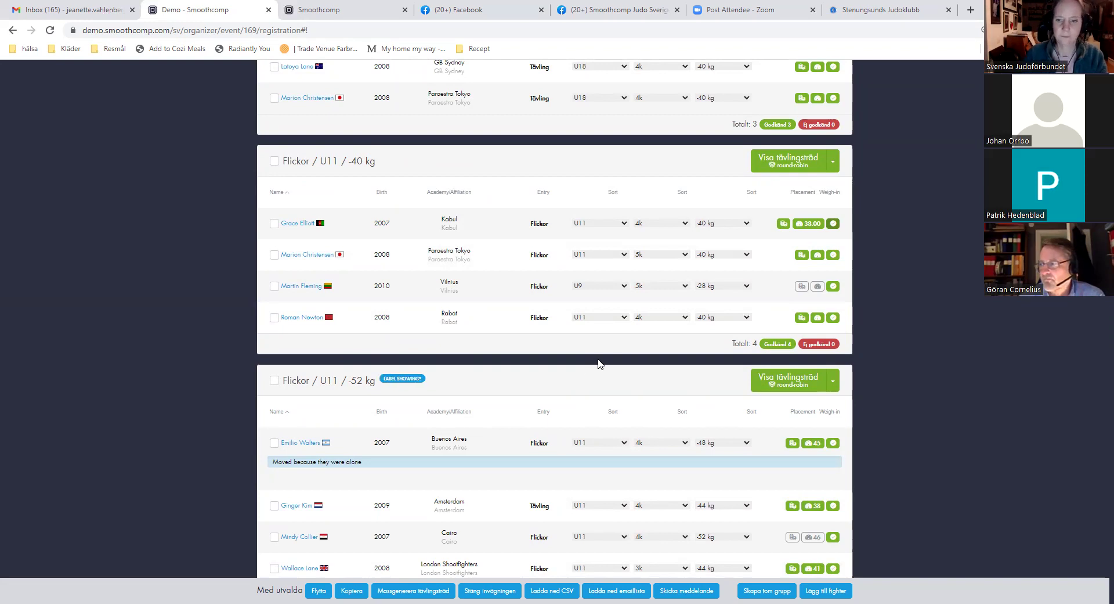
scroll(599, 362, down, 1)
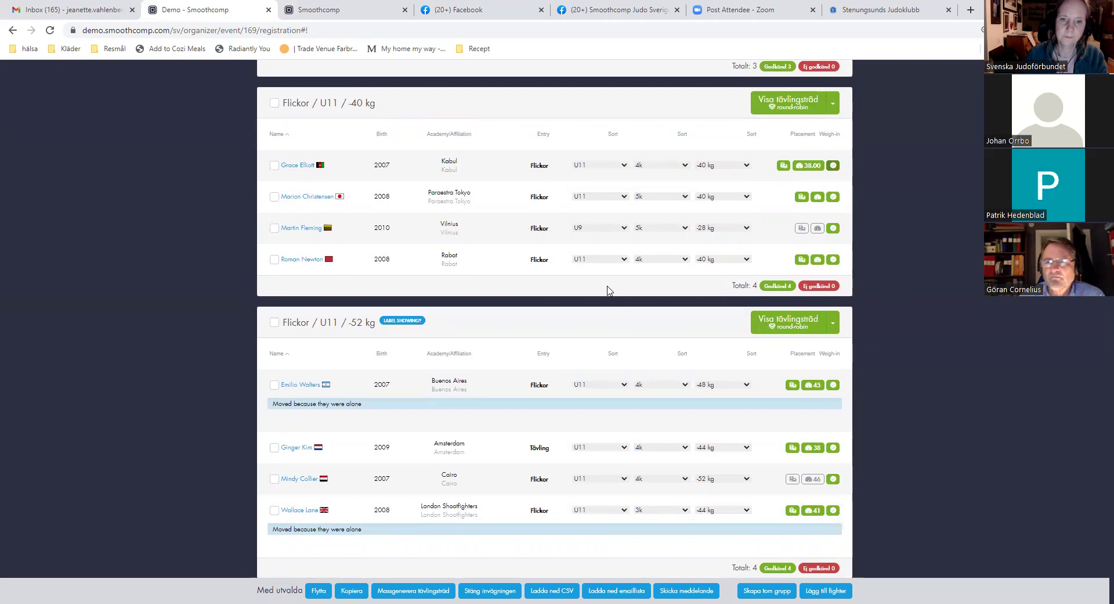
scroll(609, 290, up, 2)
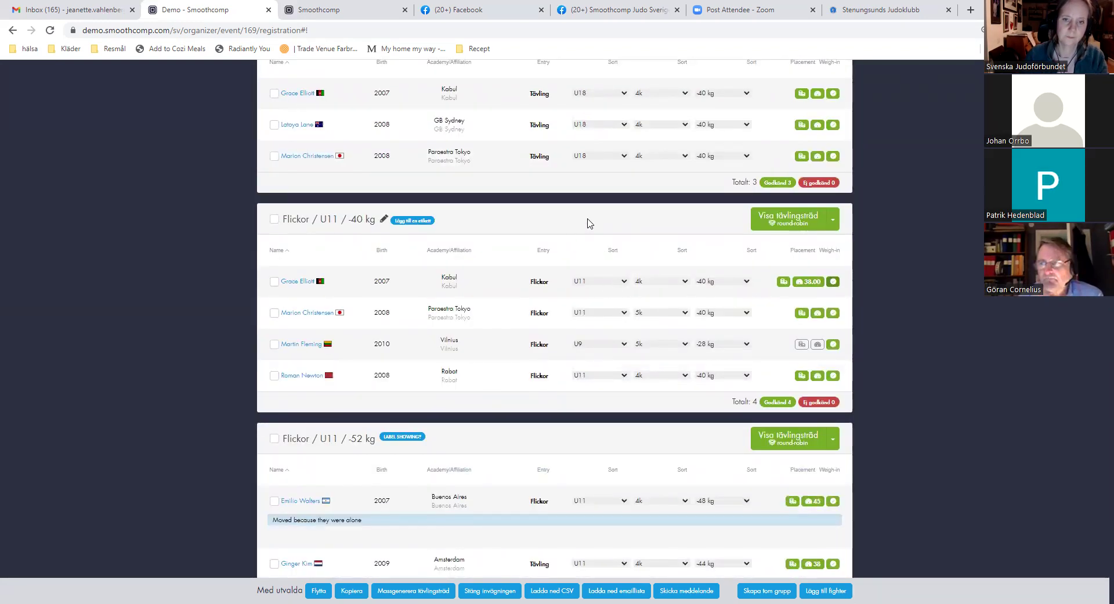
scroll(589, 224, up, 8)
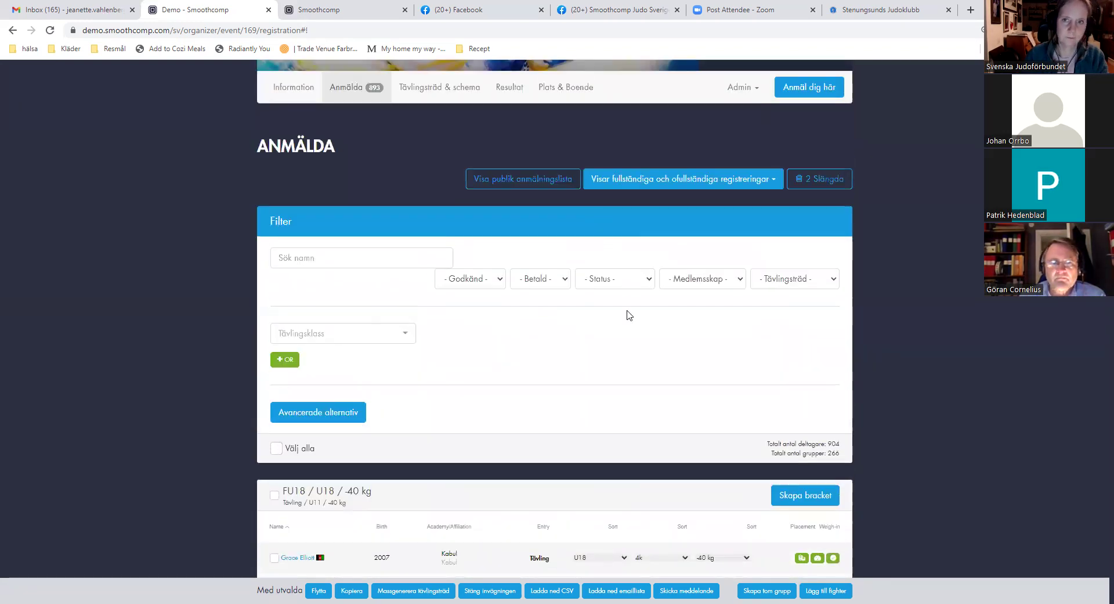
scroll(627, 314, up, 3)
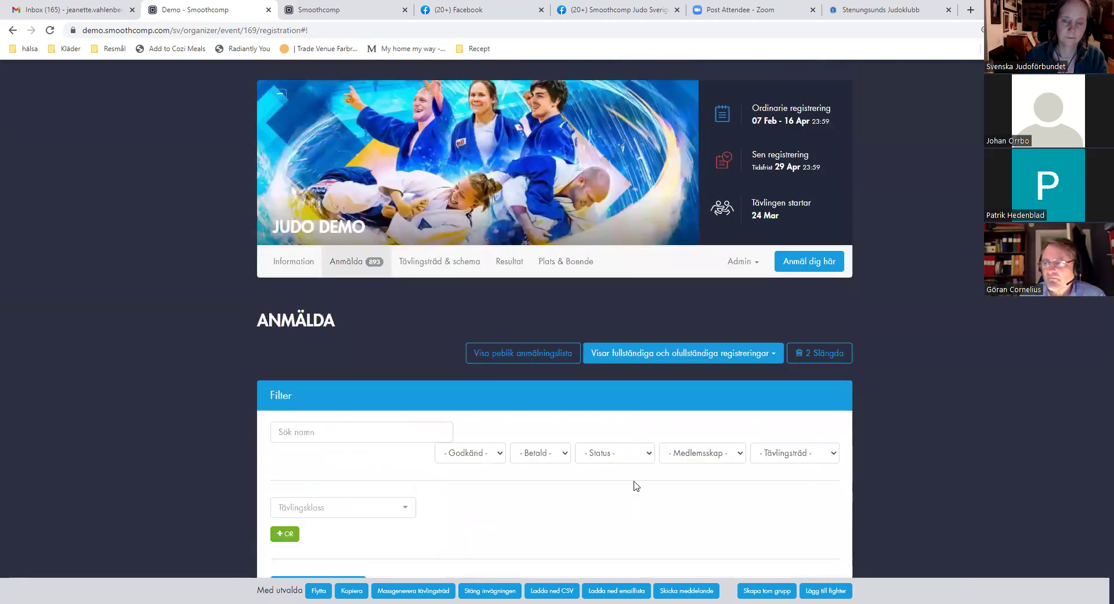
scroll(637, 486, down, 3)
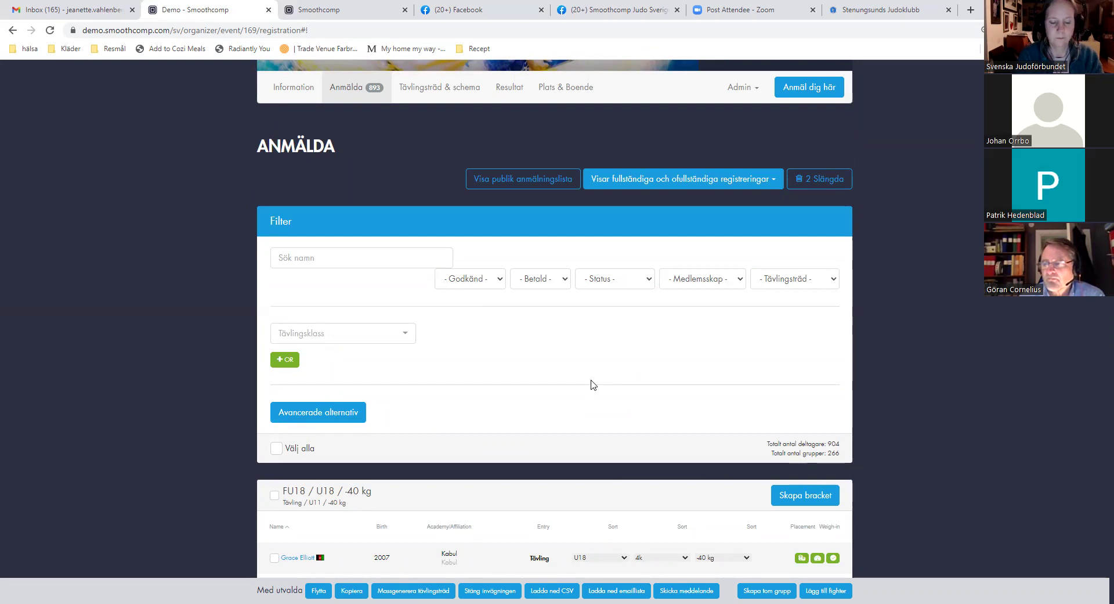
scroll(593, 385, down, 3)
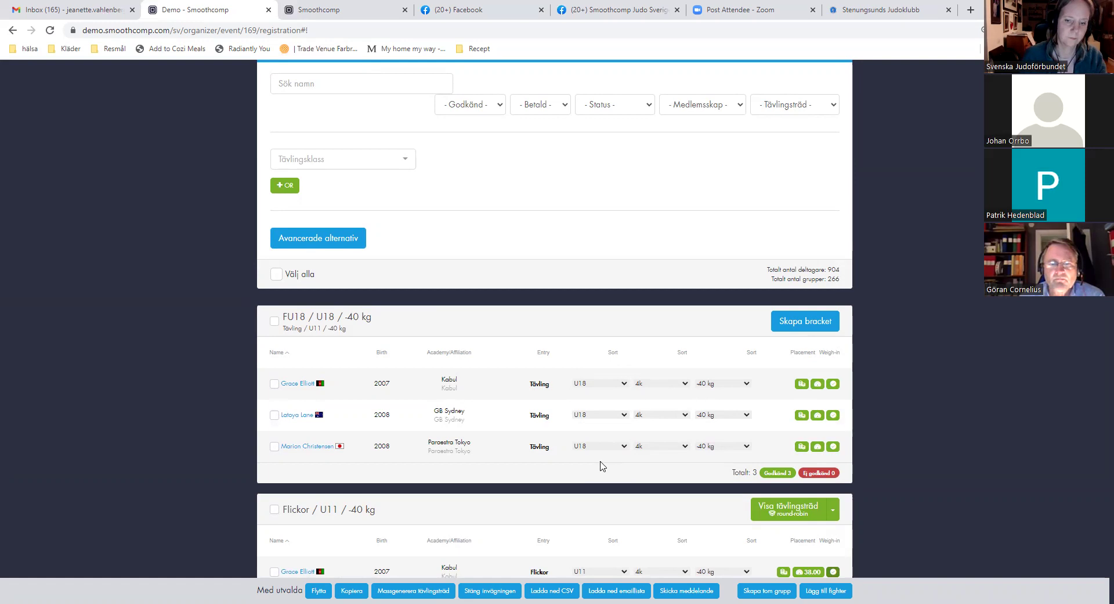
scroll(602, 465, down, 4)
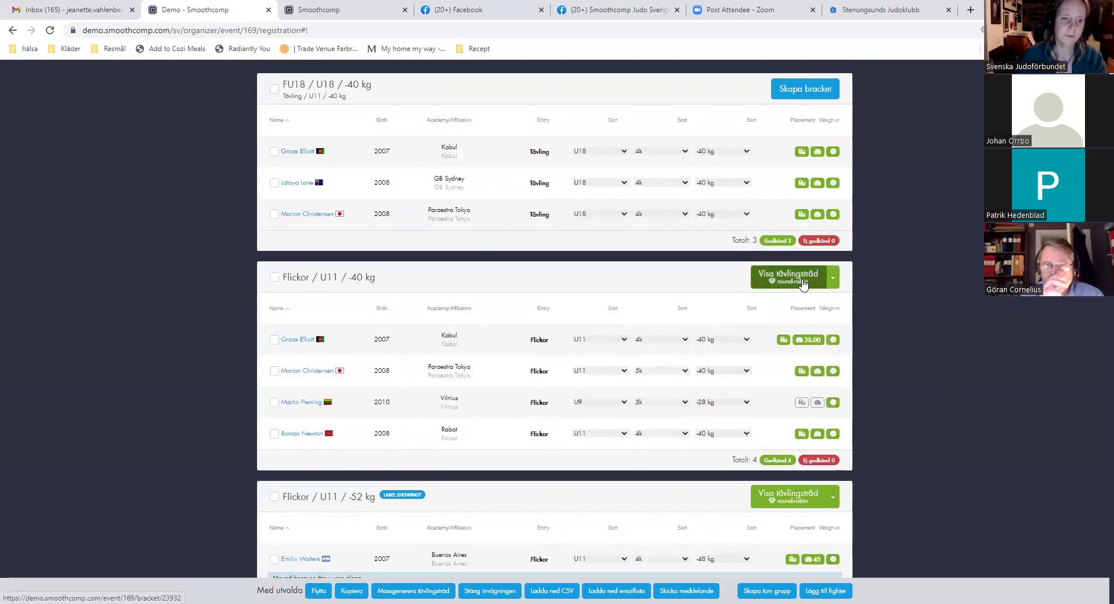
click(804, 284)
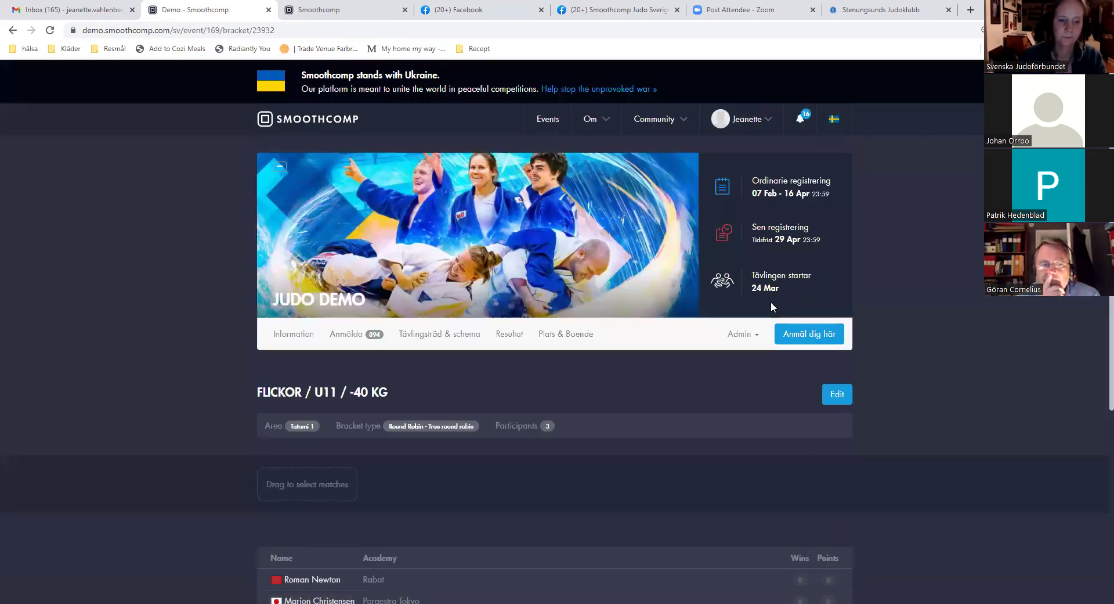
Open the scoreboard for the Round 2 match in Flickor / U11 / -40 kg and award an ippon to the Vilnius fighter
scroll(591, 363, down, 5)
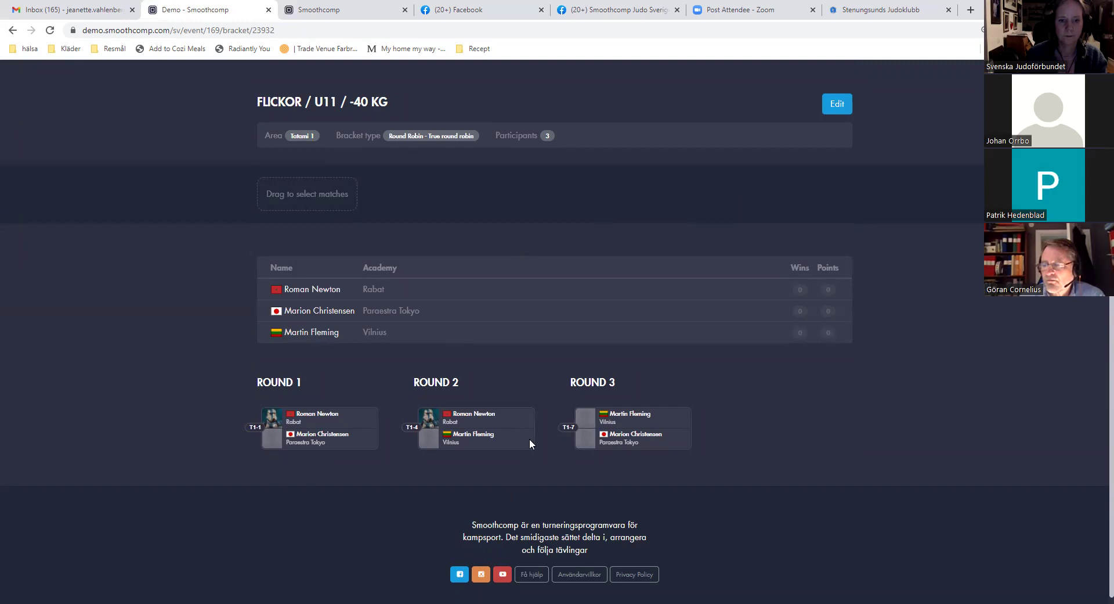
mouse_move(529, 438)
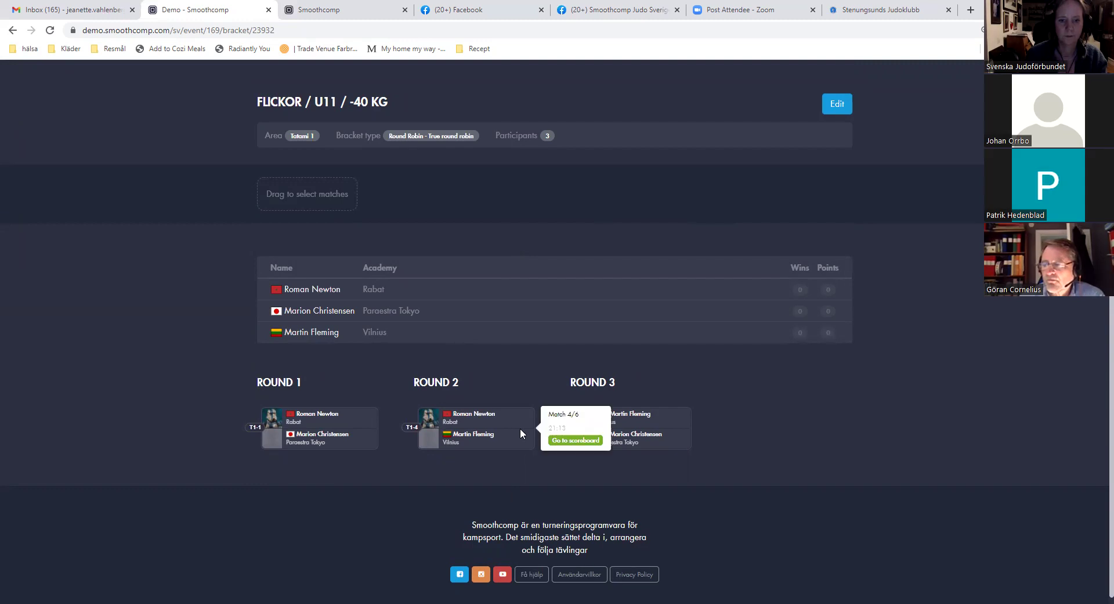
click(569, 442)
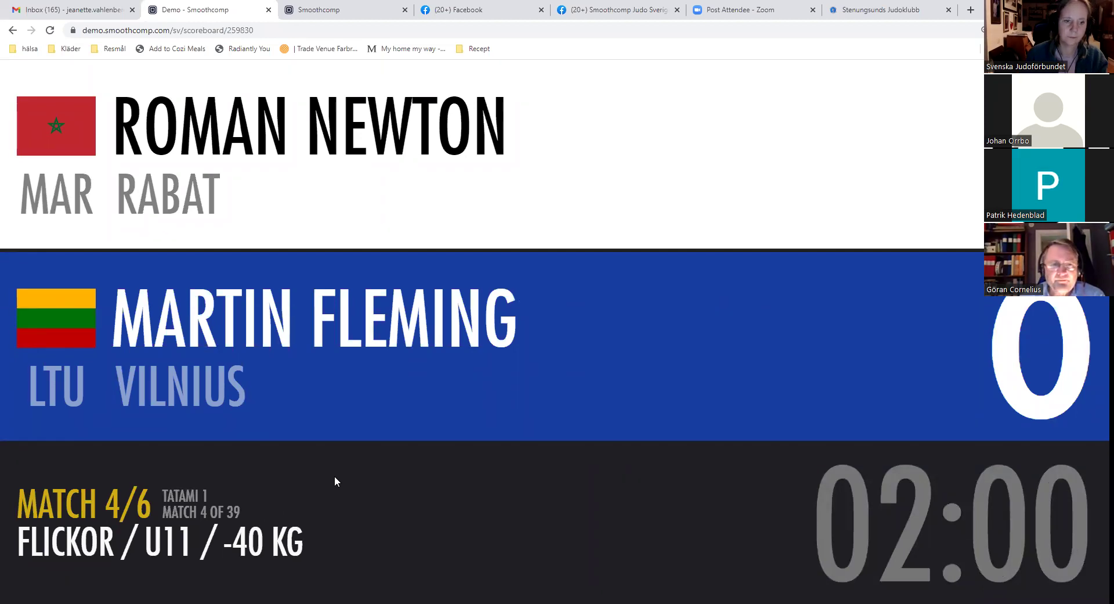
click(923, 353)
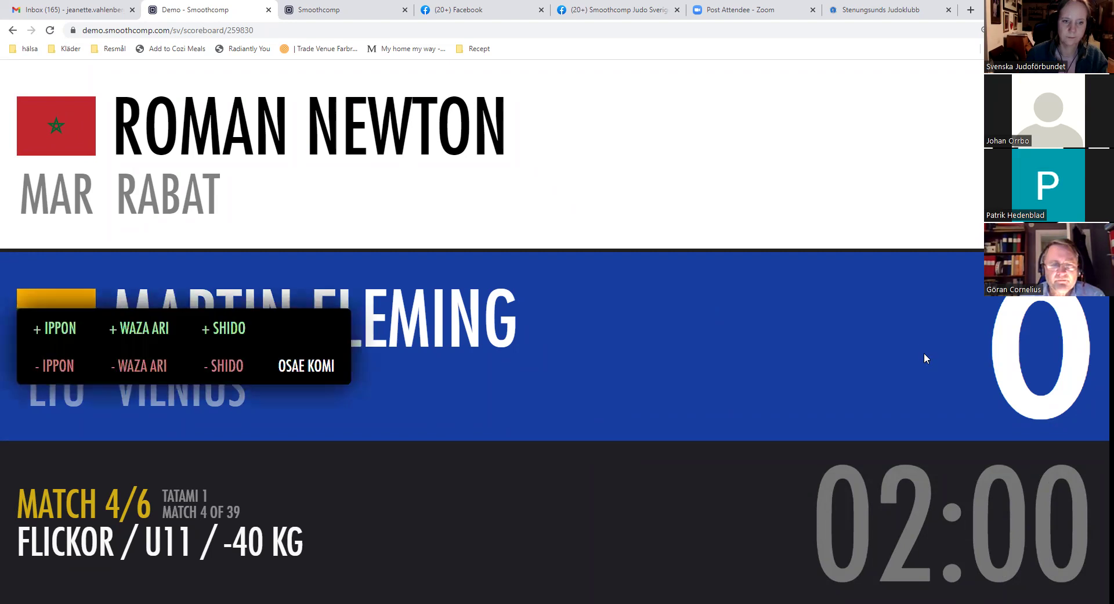
click(63, 328)
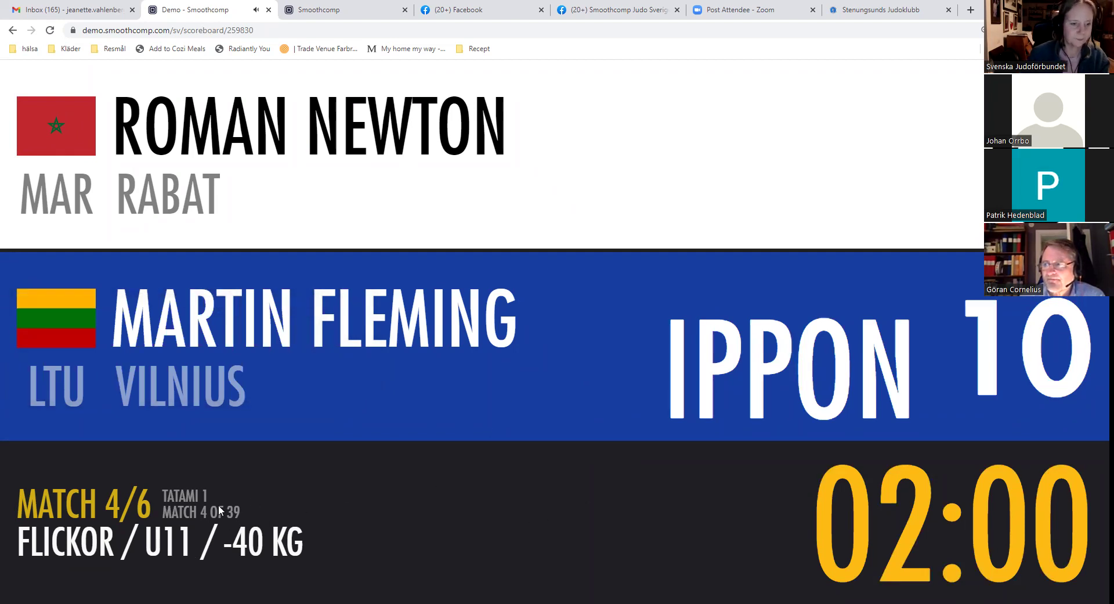
End the match with the Vilnius fighter winning by ippon, save the result, and return to the bracket to check the standings
mouse_move(159, 508)
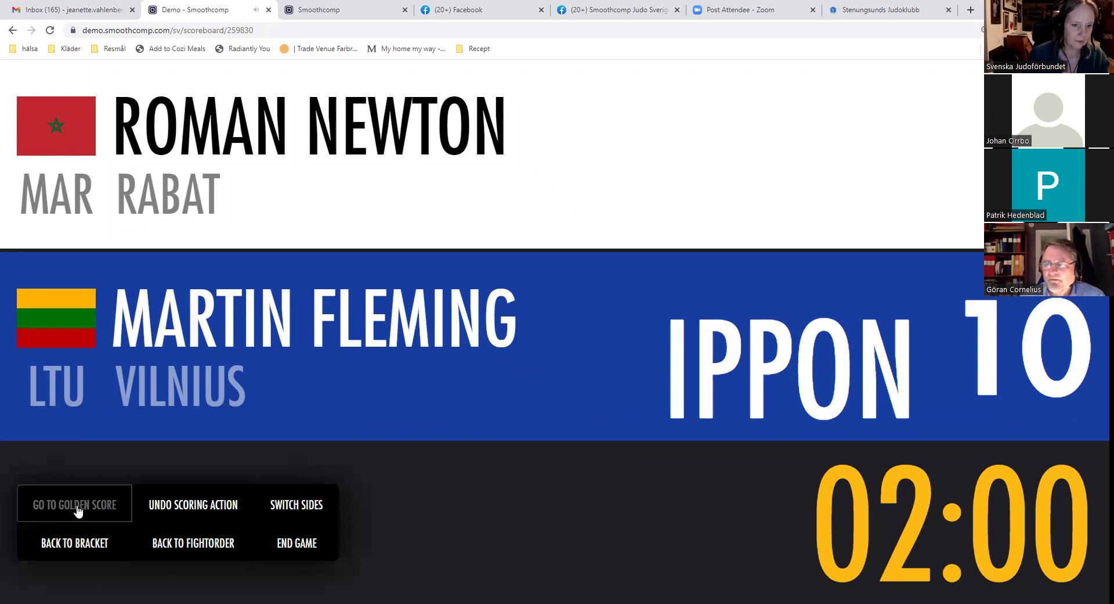
click(288, 542)
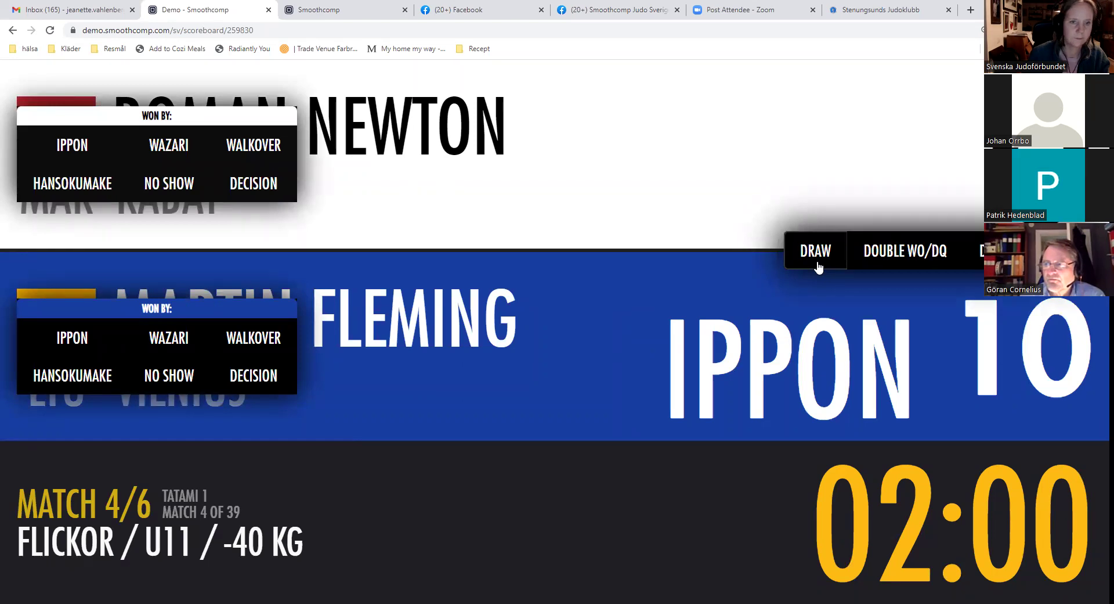
click(75, 339)
click(142, 509)
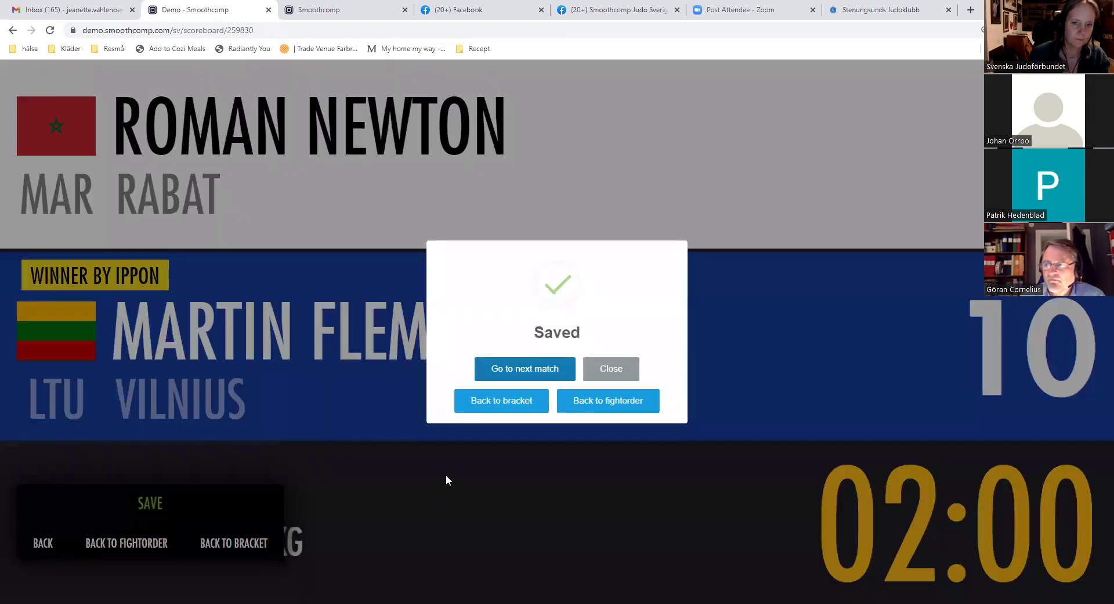
click(524, 400)
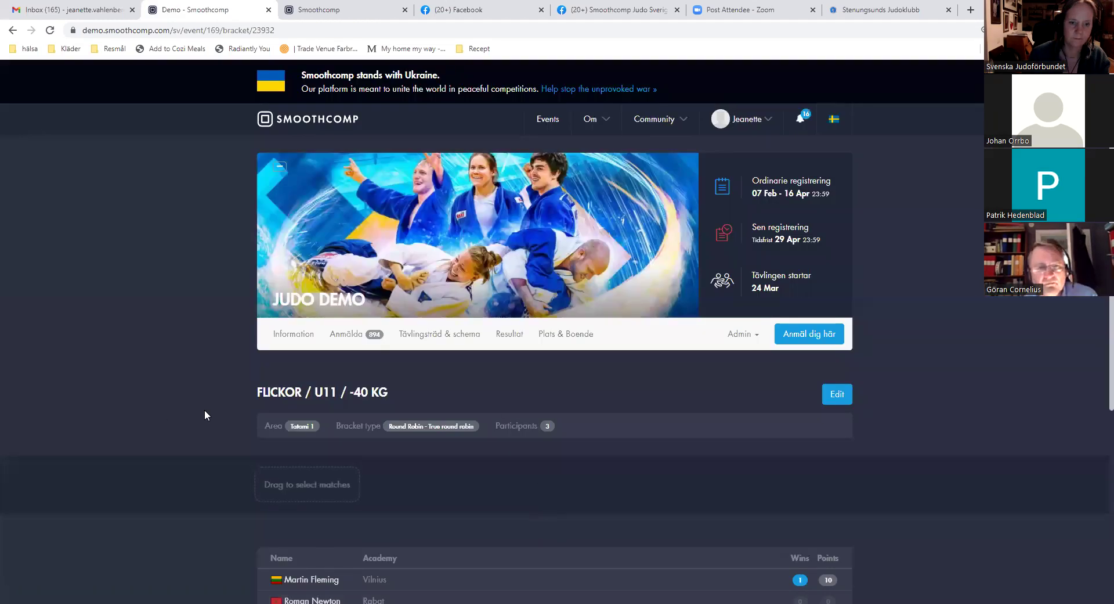
scroll(205, 410, down, 5)
scroll(205, 416, down, 1)
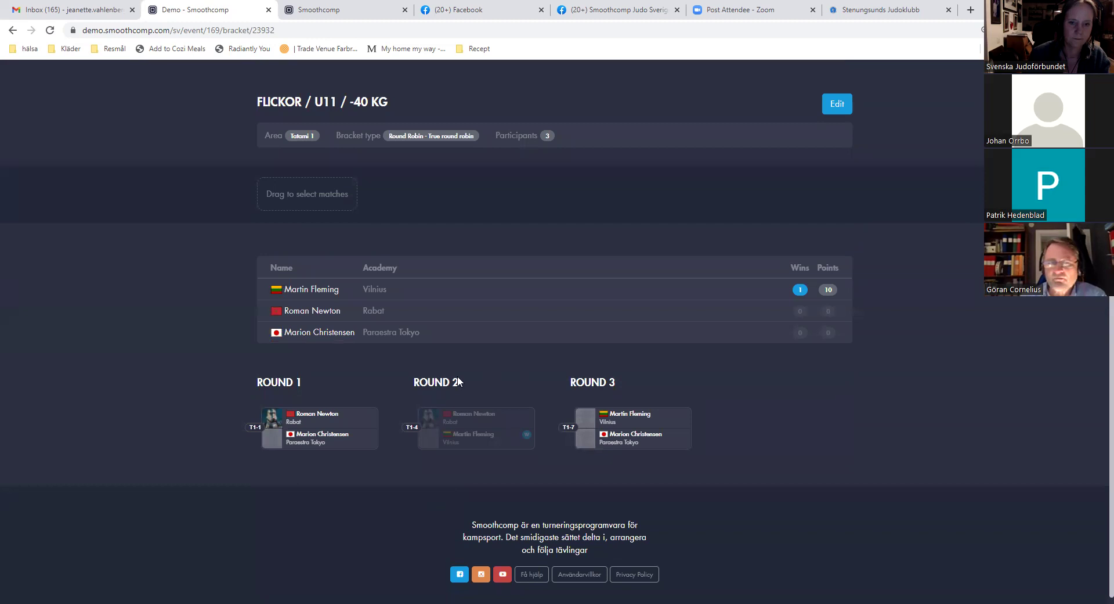
mouse_move(459, 441)
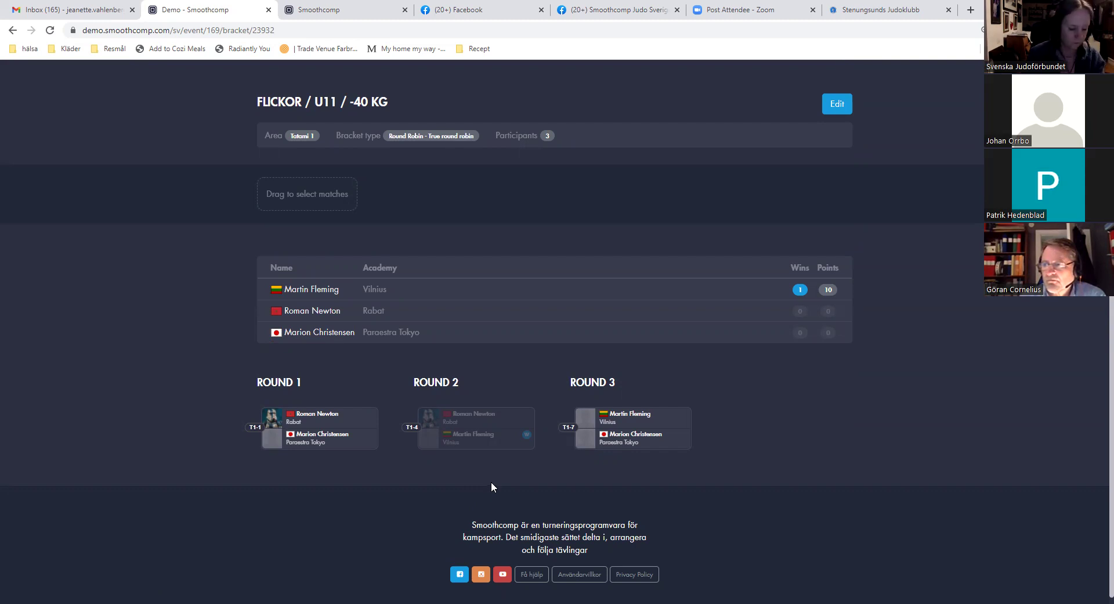
Open the event's brackets and schedule page and examine the categories, match times and progress on Tatami 1, 2 and 3
scroll(509, 377, up, 1)
scroll(508, 378, up, 3)
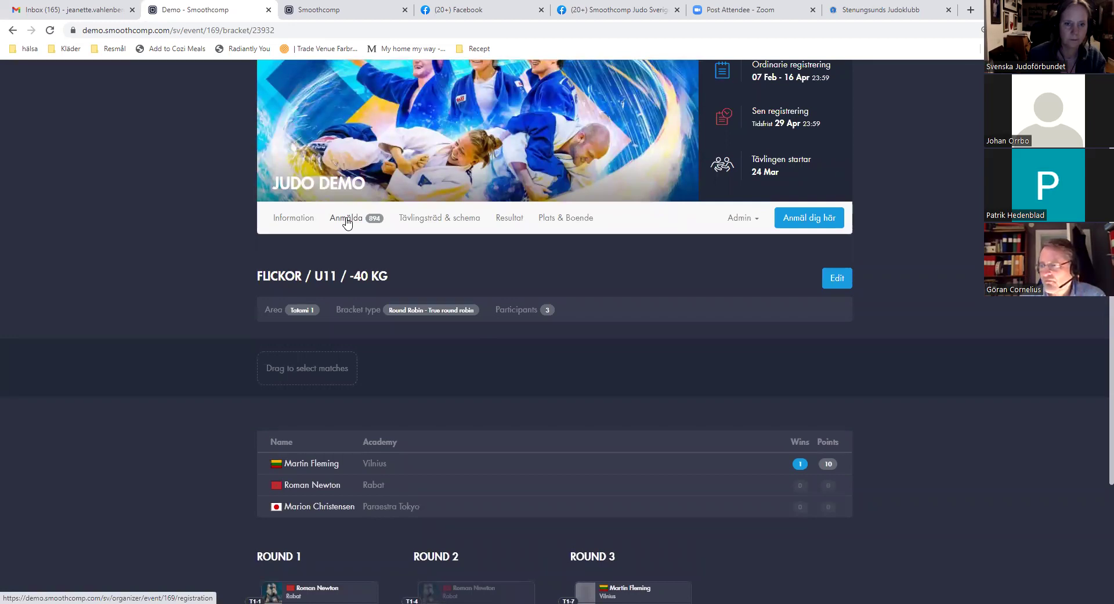
click(443, 223)
scroll(444, 360, down, 5)
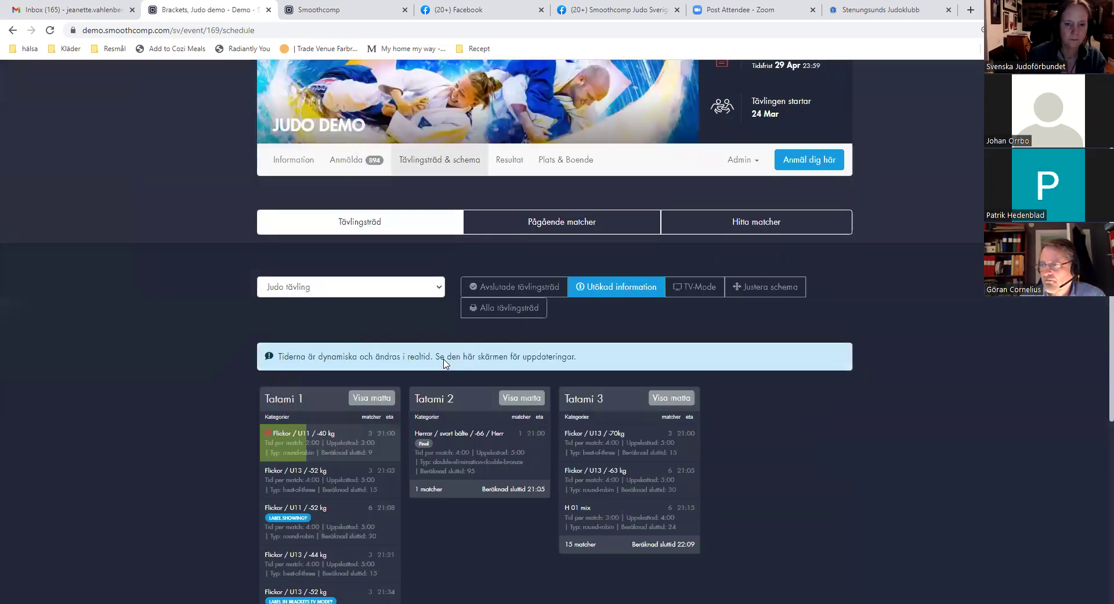
scroll(447, 364, down, 1)
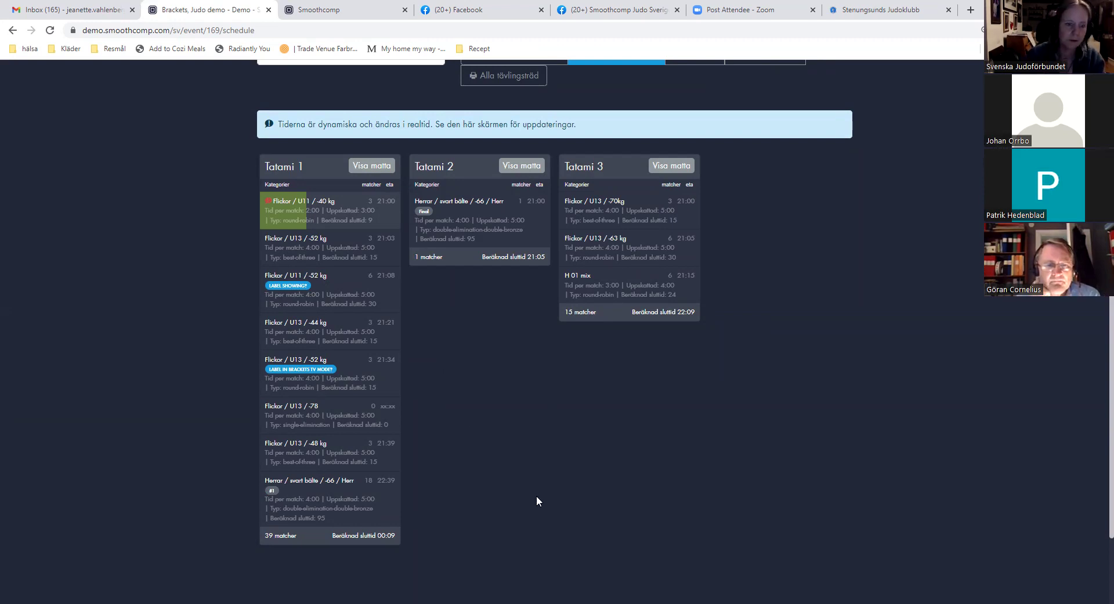
scroll(480, 417, up, 4)
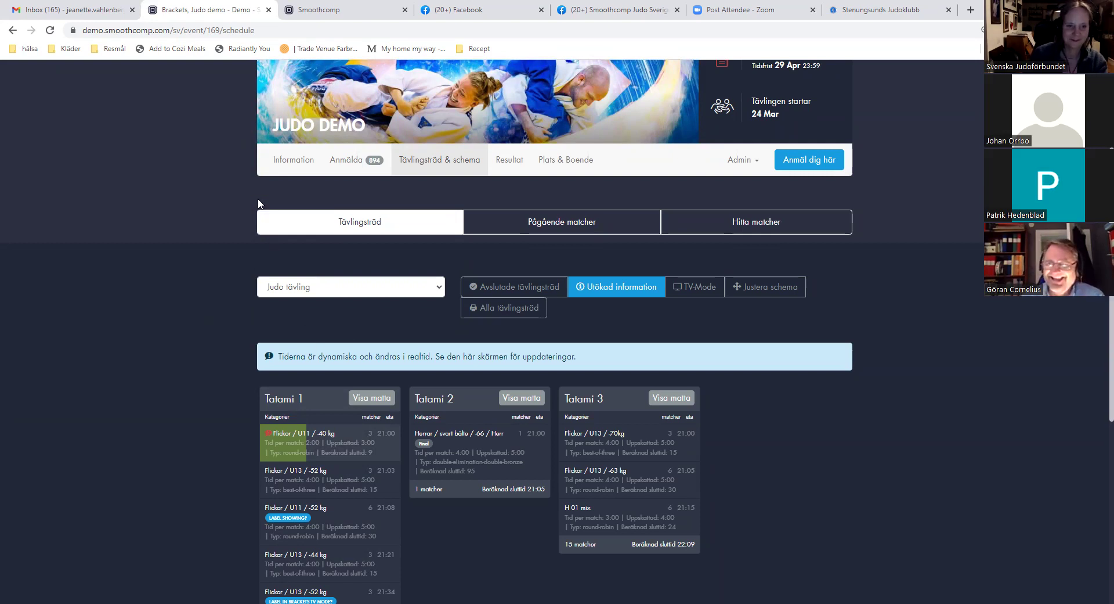
scroll(191, 391, up, 1)
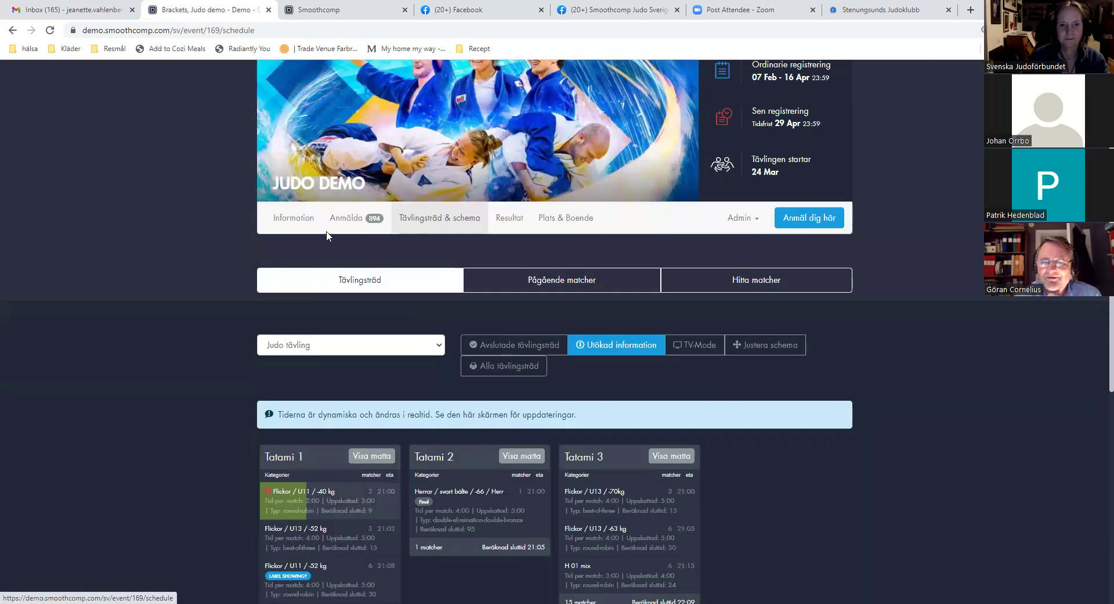
Open the event's registration list and review its filter options and the FU18 / U18 / -40 kg group
click(343, 220)
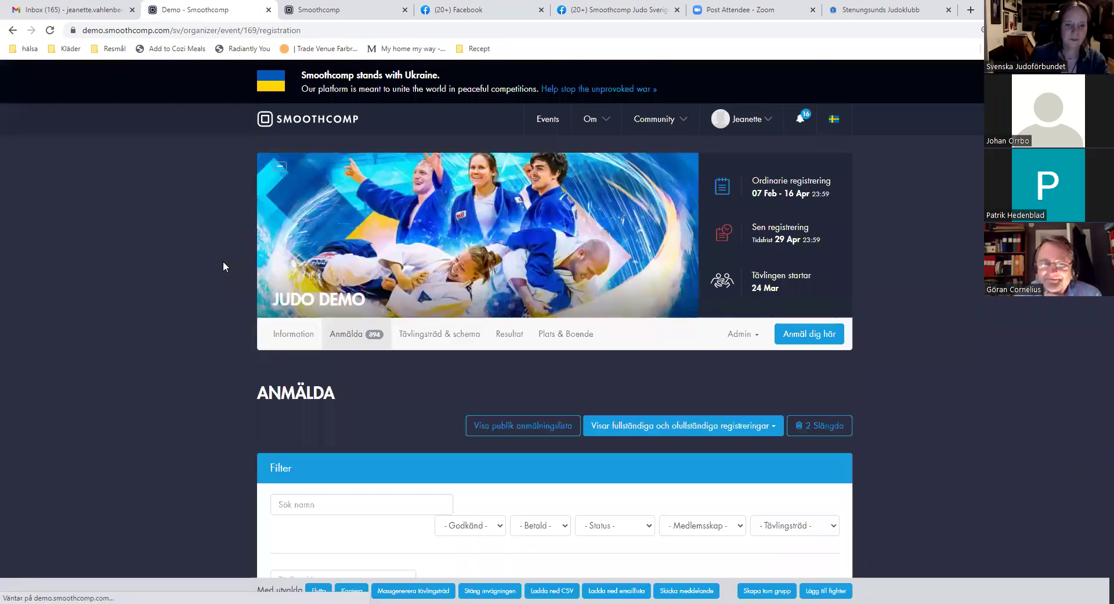
scroll(224, 279, down, 5)
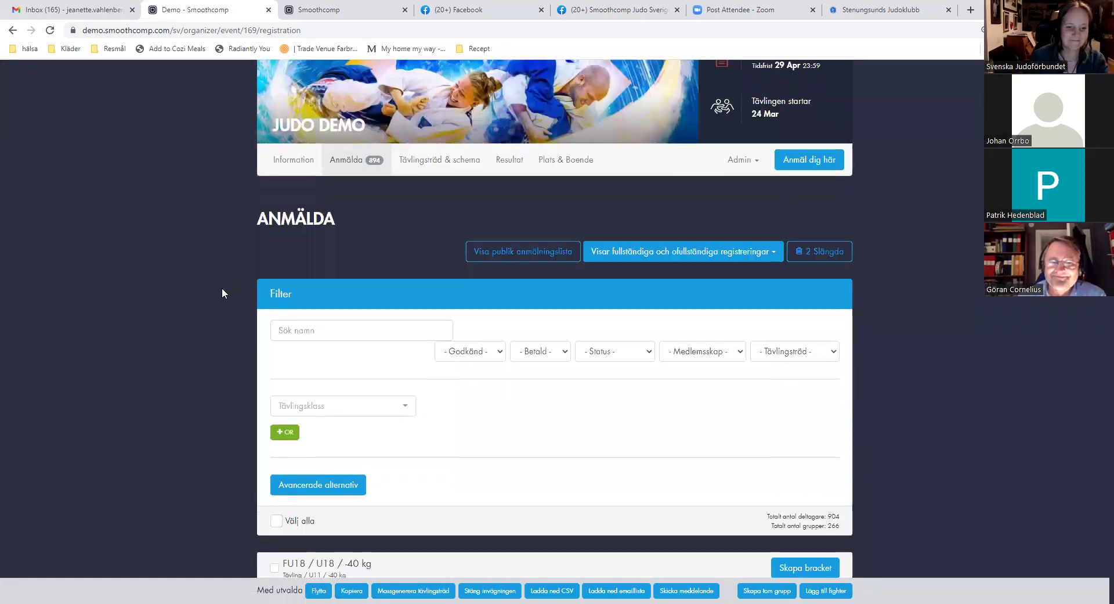
scroll(223, 287, down, 2)
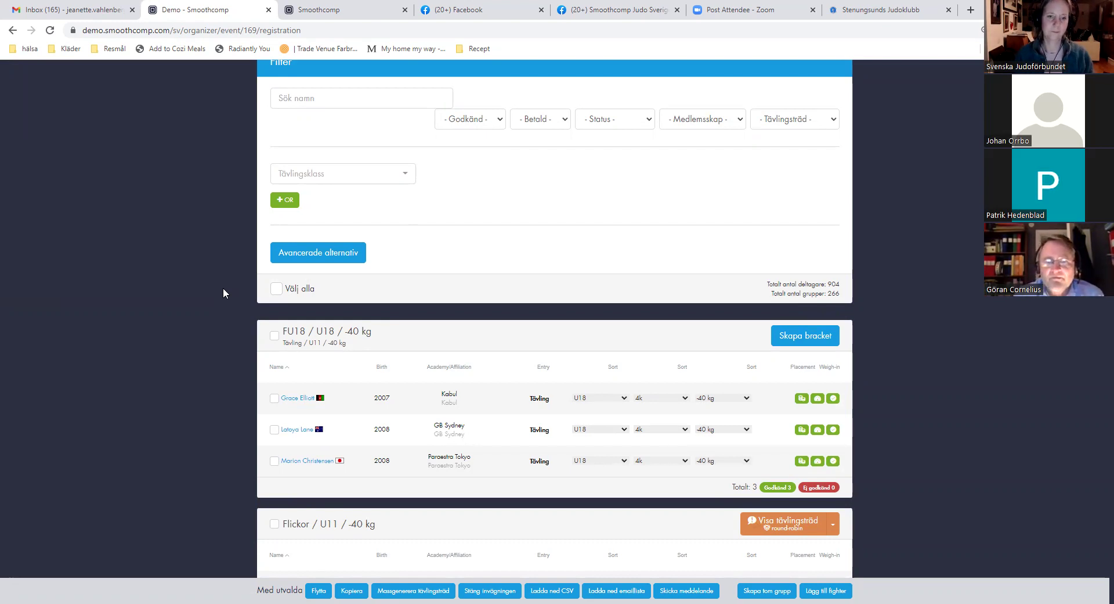
scroll(223, 291, up, 2)
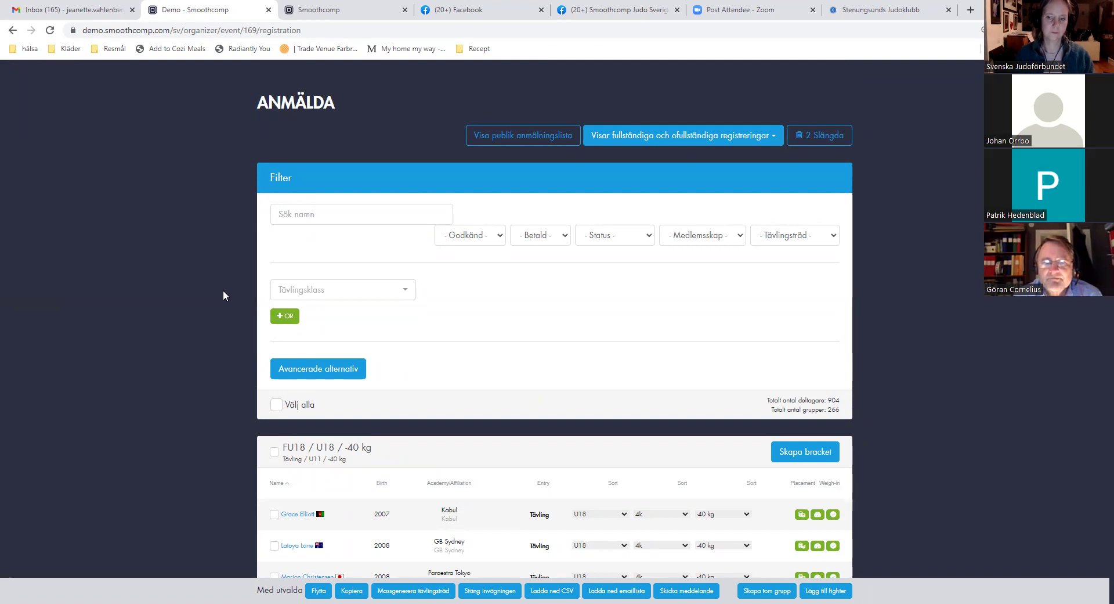
scroll(226, 292, down, 1)
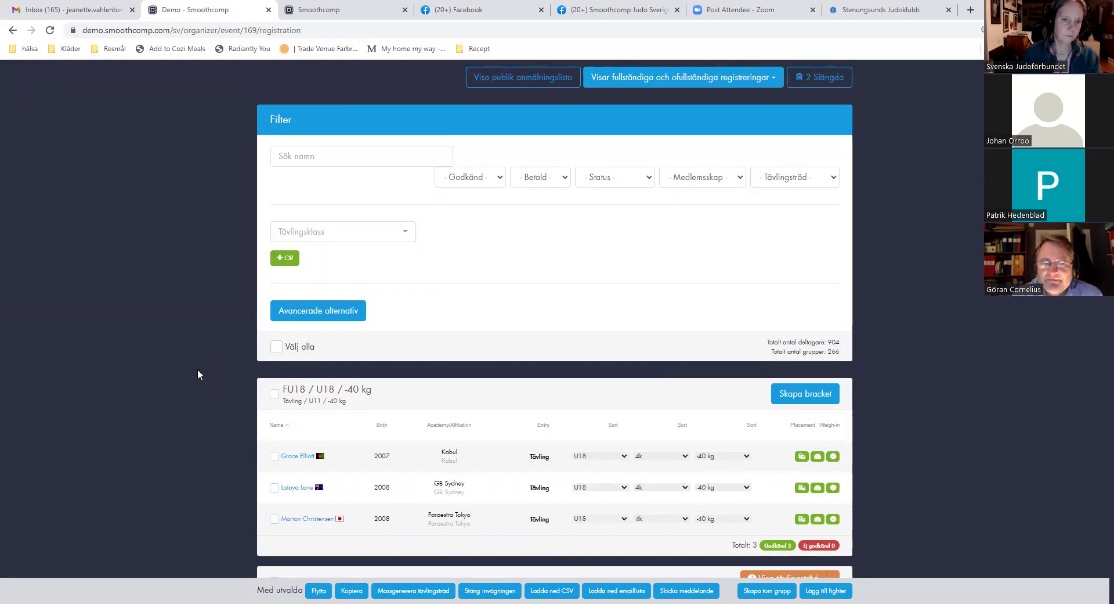
scroll(198, 368, up, 5)
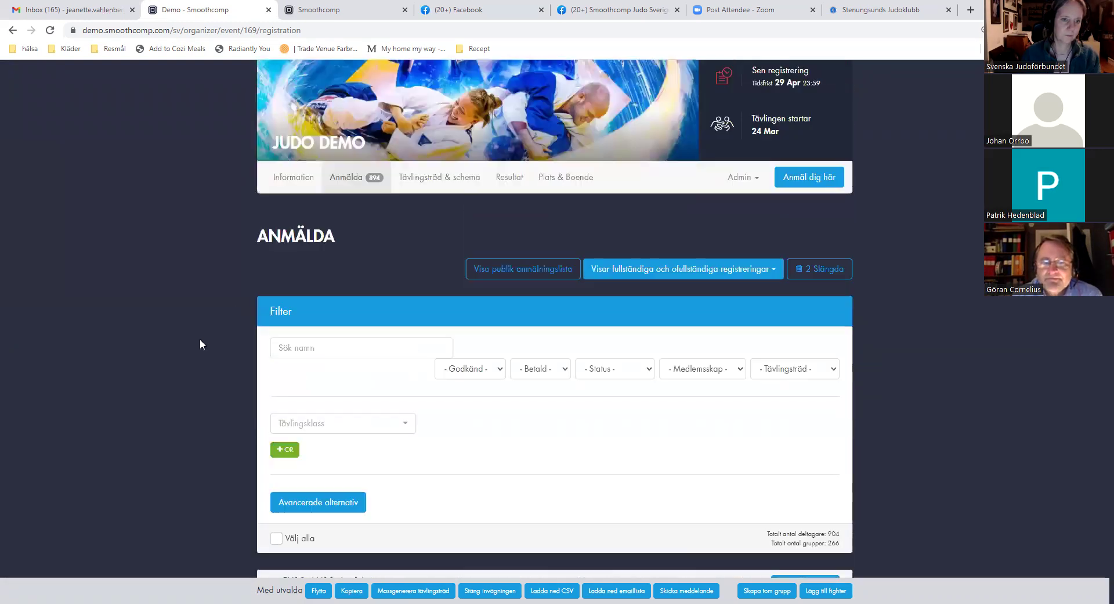
Examine the fighters, notes and bracket status in the Flickor and Pojkar groups, and return to the filters and first group
scroll(201, 340, down, 12)
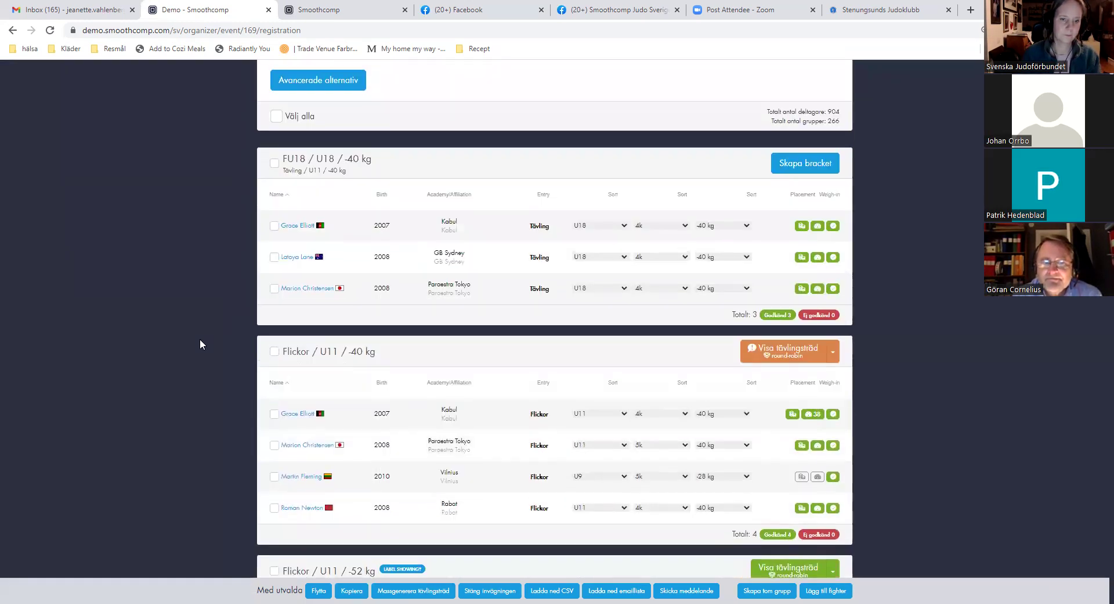
scroll(200, 342, down, 4)
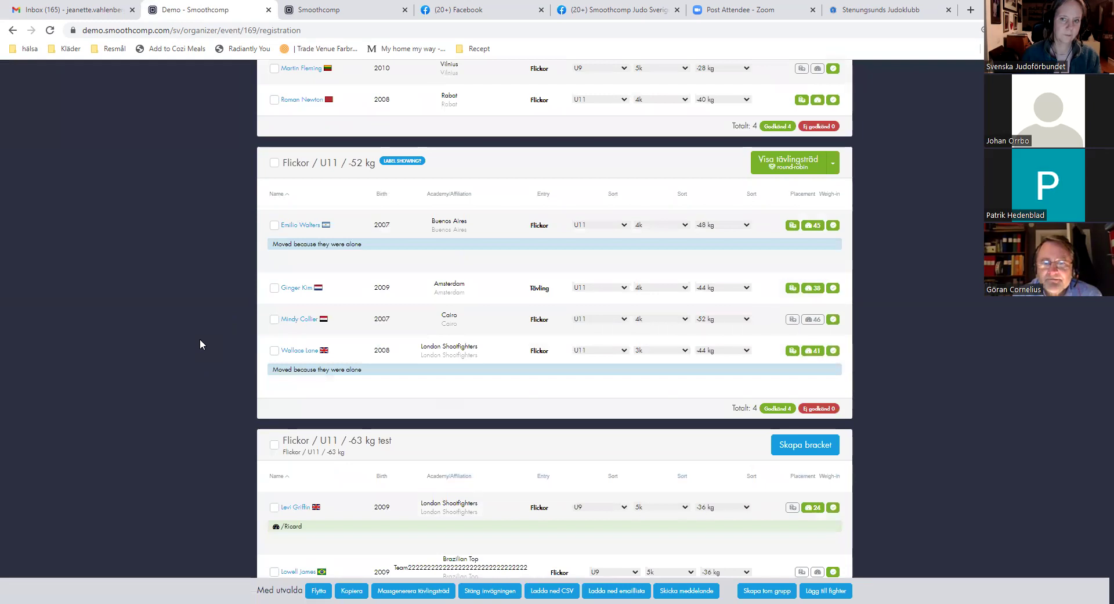
scroll(200, 339, down, 4)
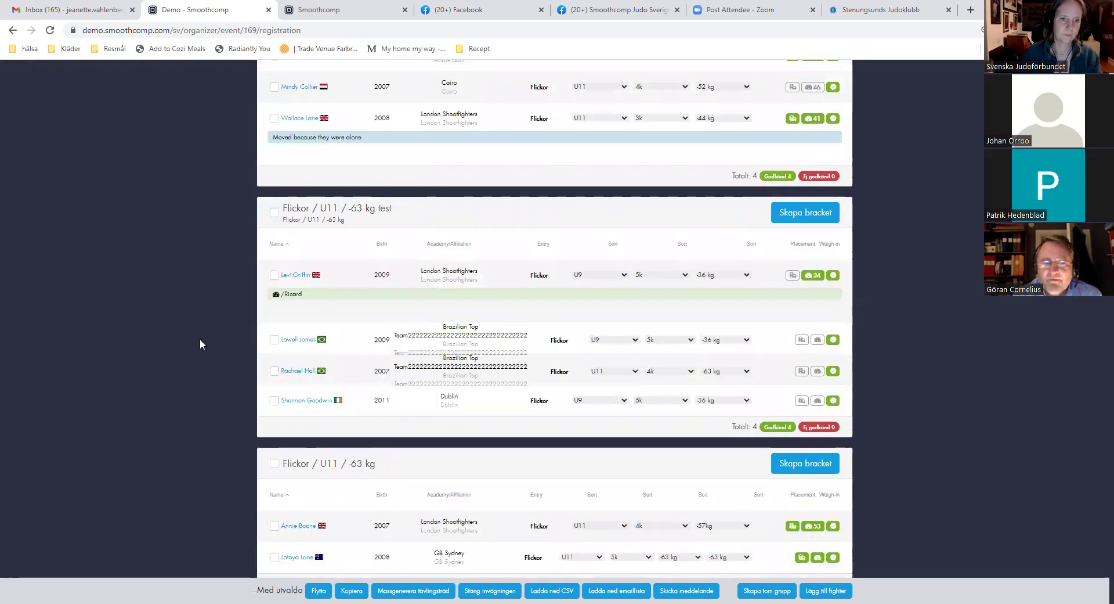
scroll(200, 339, up, 5)
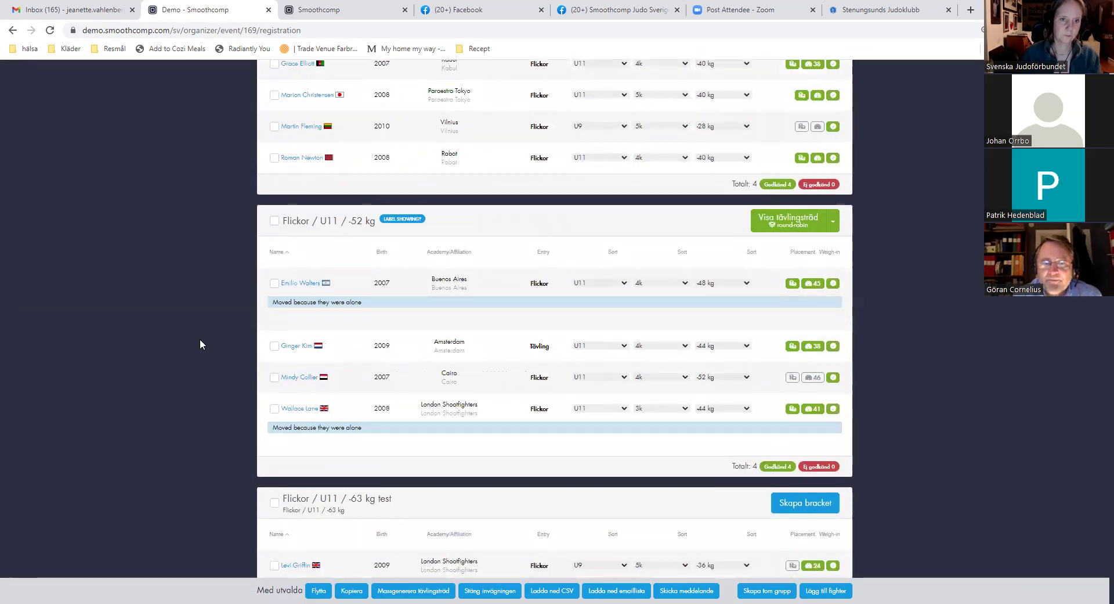
scroll(199, 344, down, 12)
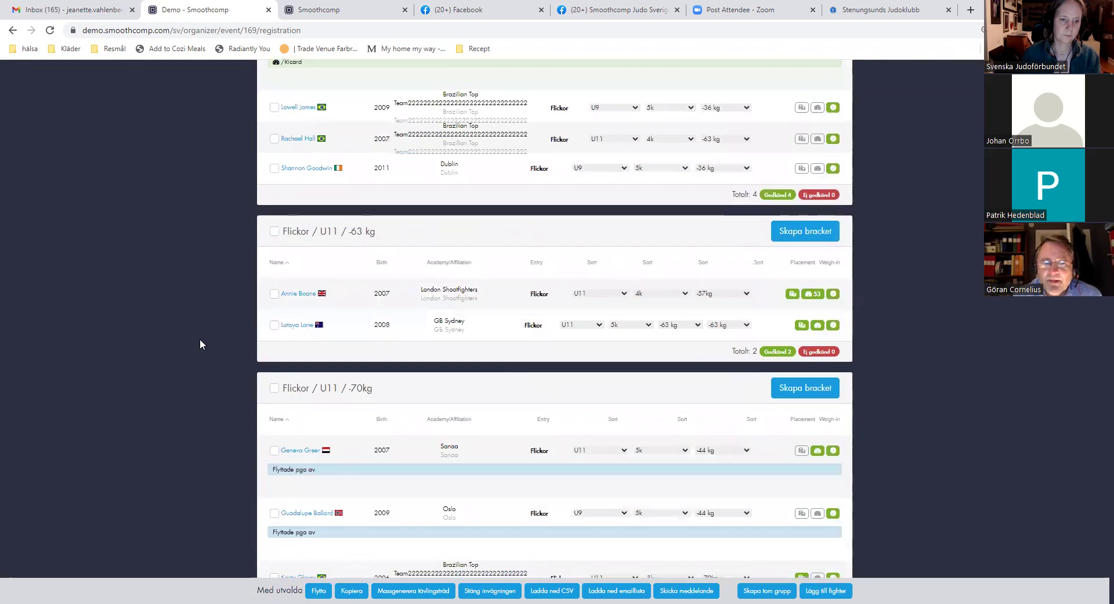
scroll(200, 344, down, 10)
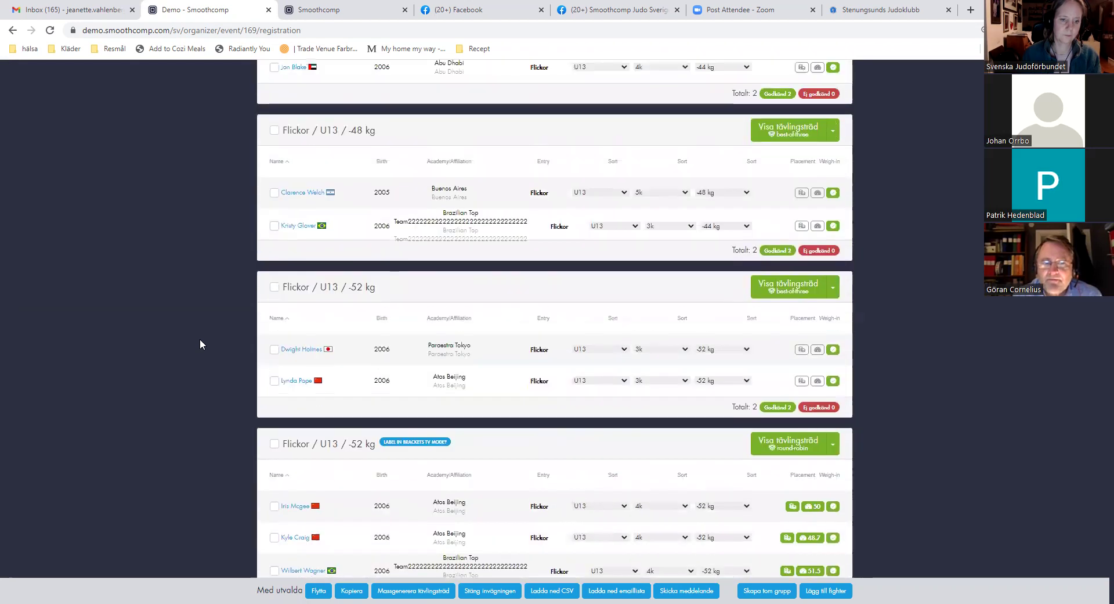
scroll(199, 344, down, 17)
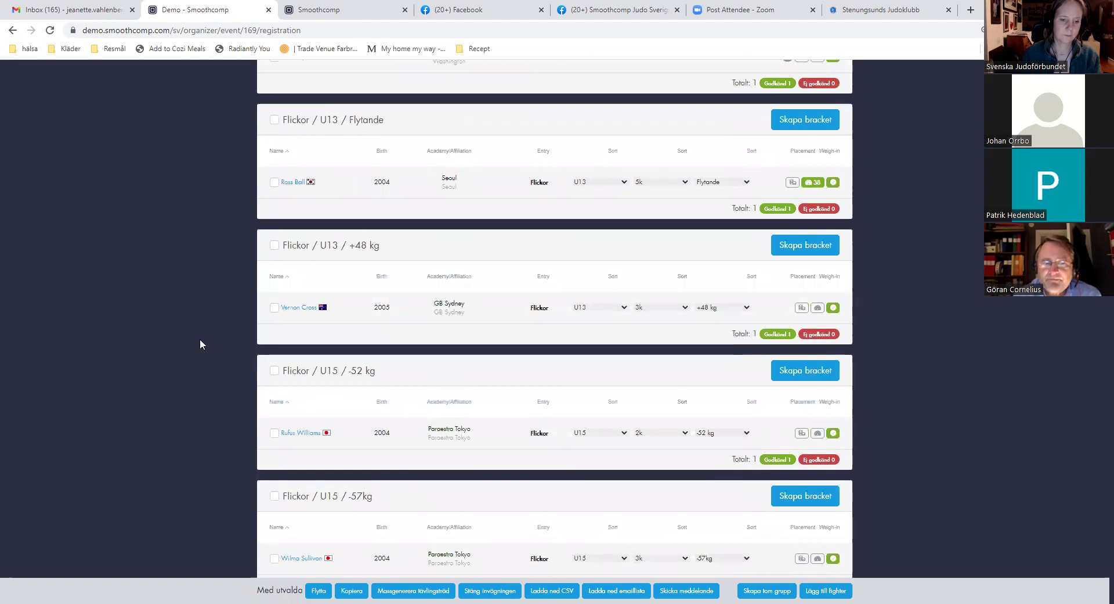
scroll(200, 339, down, 15)
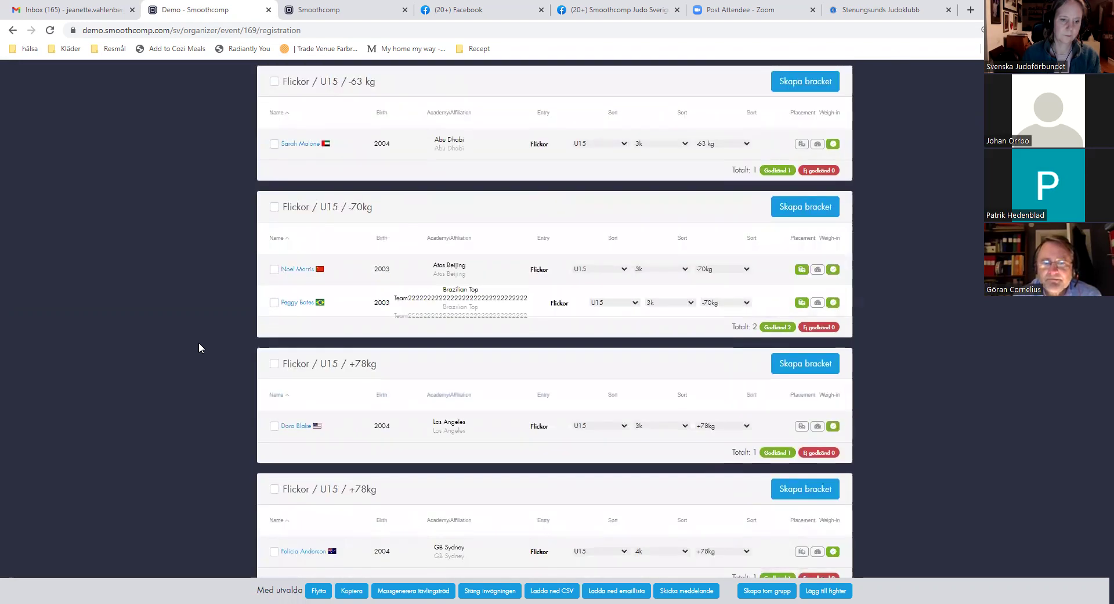
scroll(199, 343, down, 13)
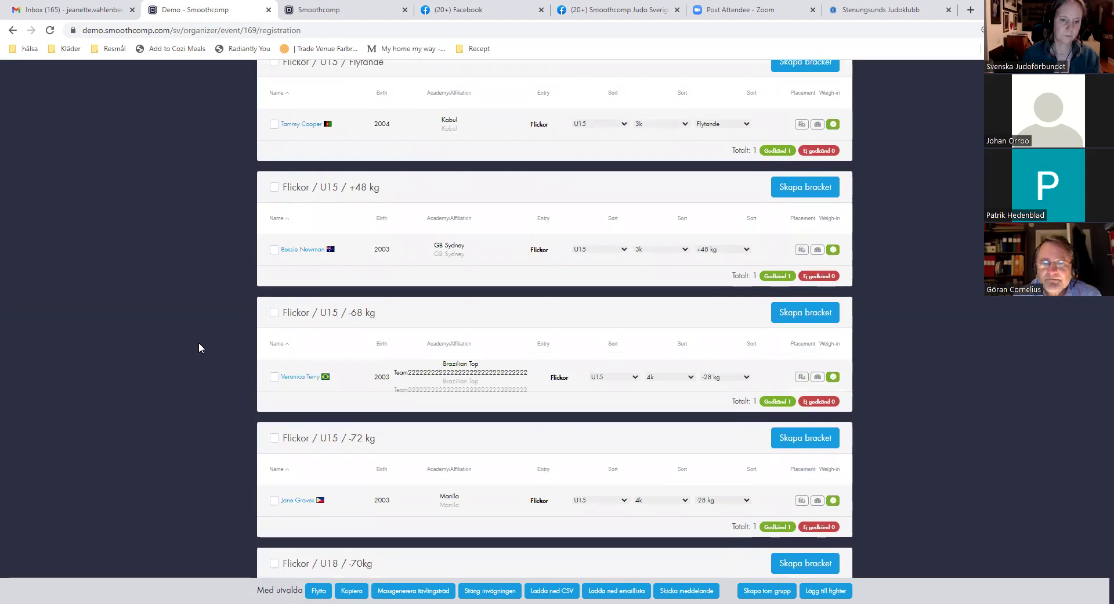
scroll(198, 343, down, 3)
scroll(199, 343, down, 20)
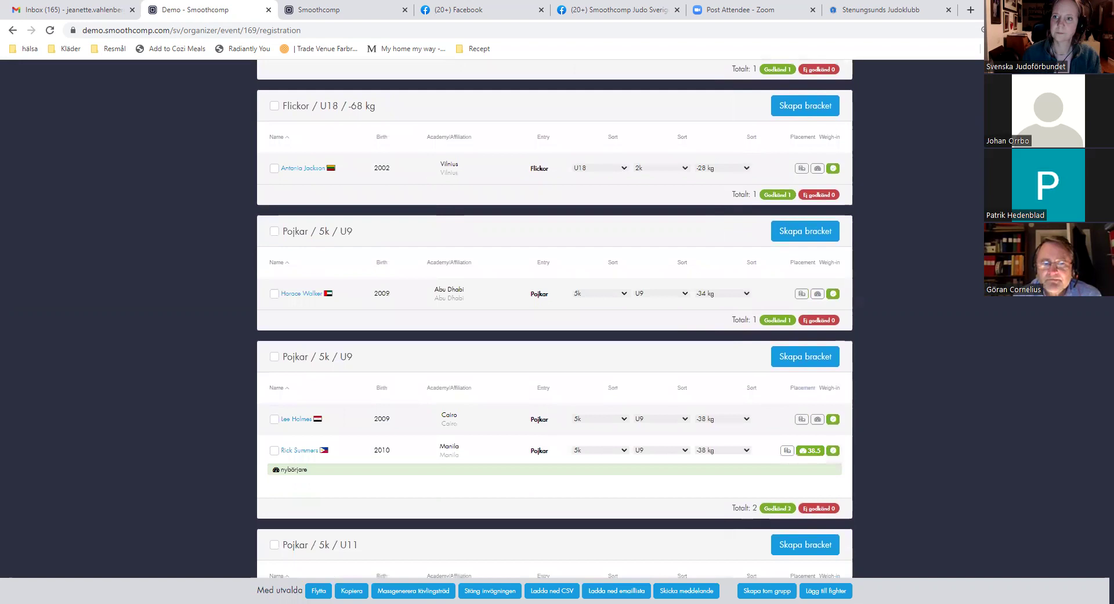
scroll(555, 318, up, 20)
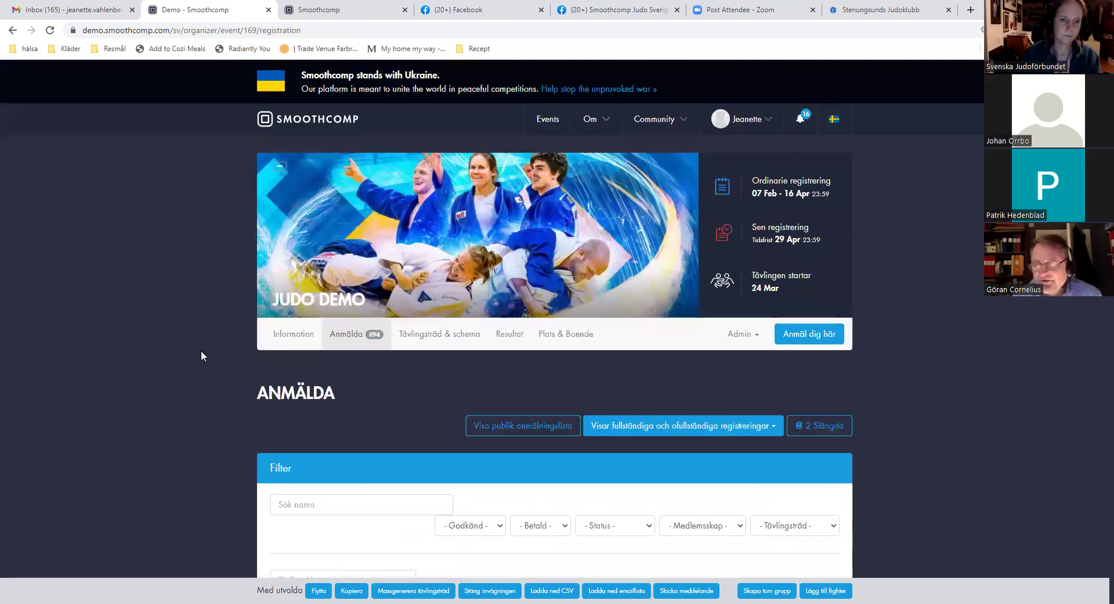
scroll(201, 351, down, 3)
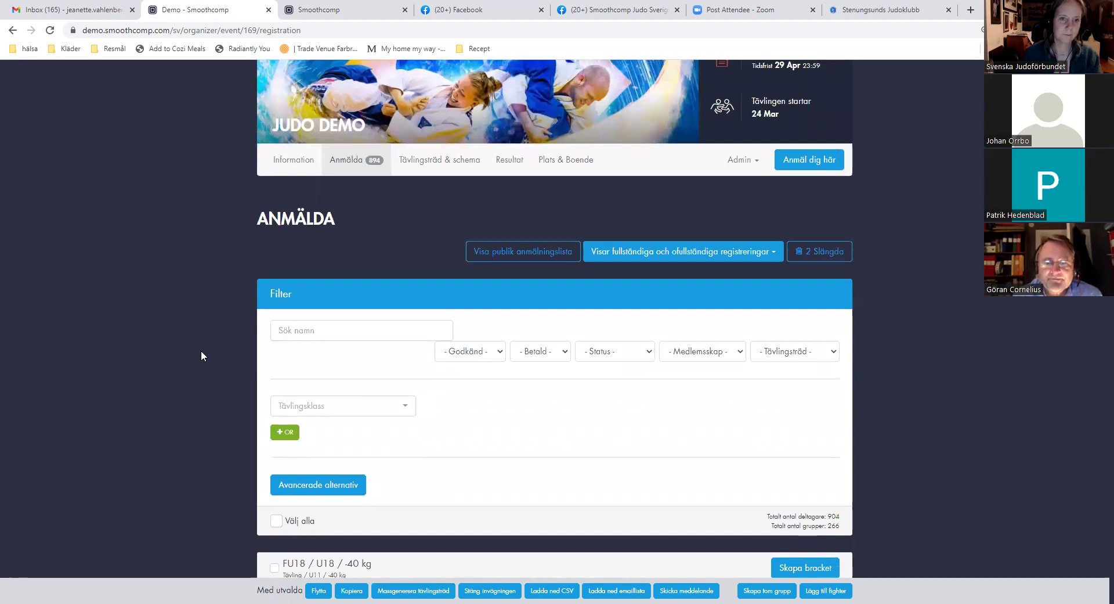
scroll(201, 350, down, 3)
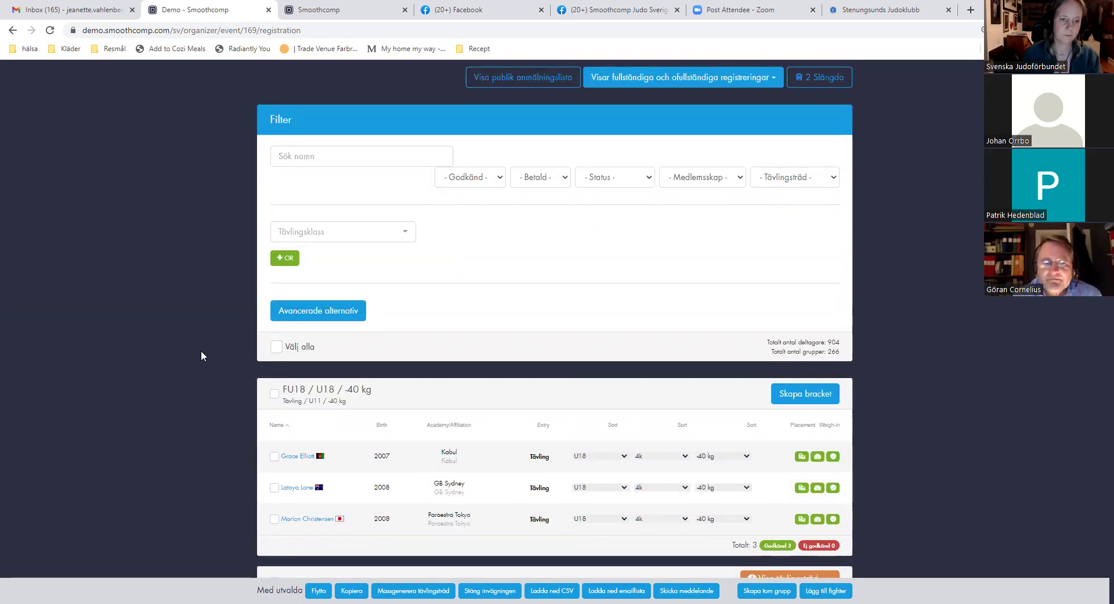
Filter the registrations by the PU15 competition class and select all the filtered fighters
scroll(201, 350, down, 2)
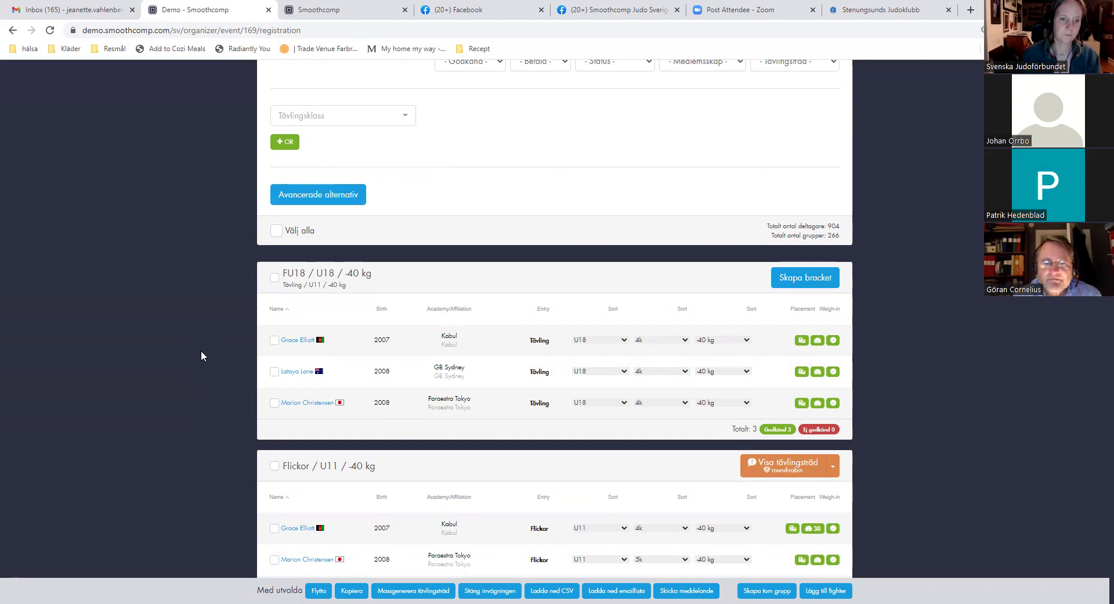
scroll(200, 350, up, 5)
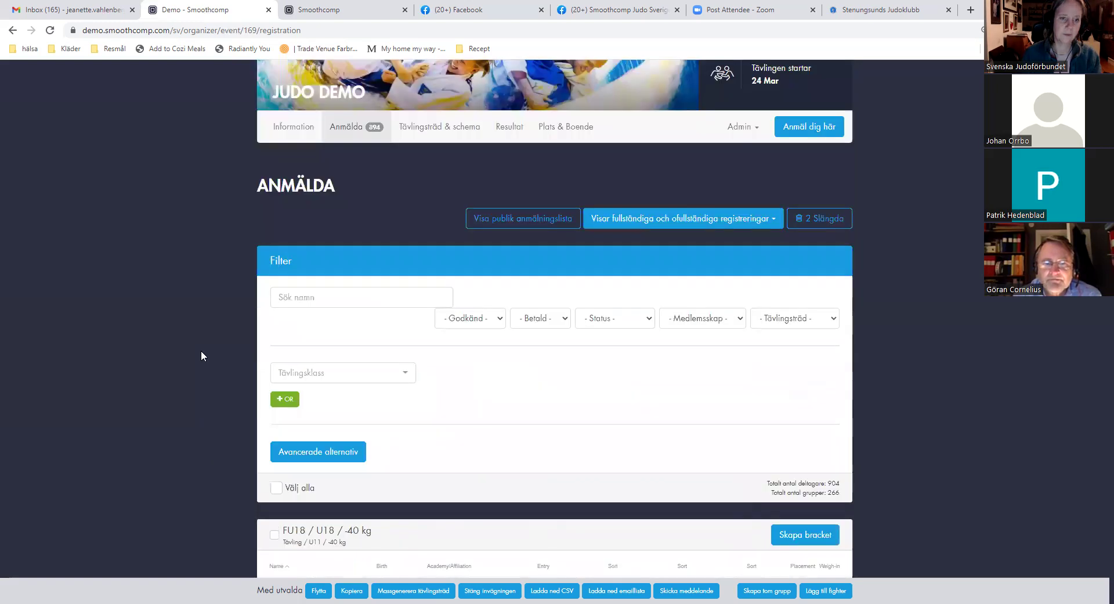
click(408, 406)
scroll(346, 458, down, 2)
click(303, 460)
scroll(266, 455, down, 2)
click(276, 405)
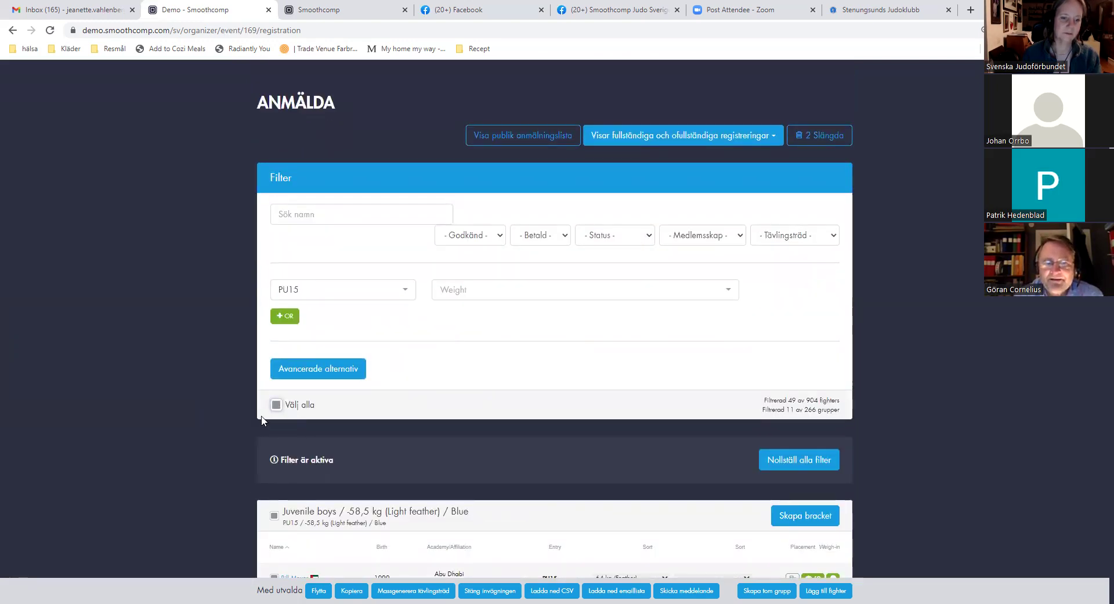
Examine the filtered Juvenile boys groups, clear the selection and reset all filters
scroll(227, 430, down, 4)
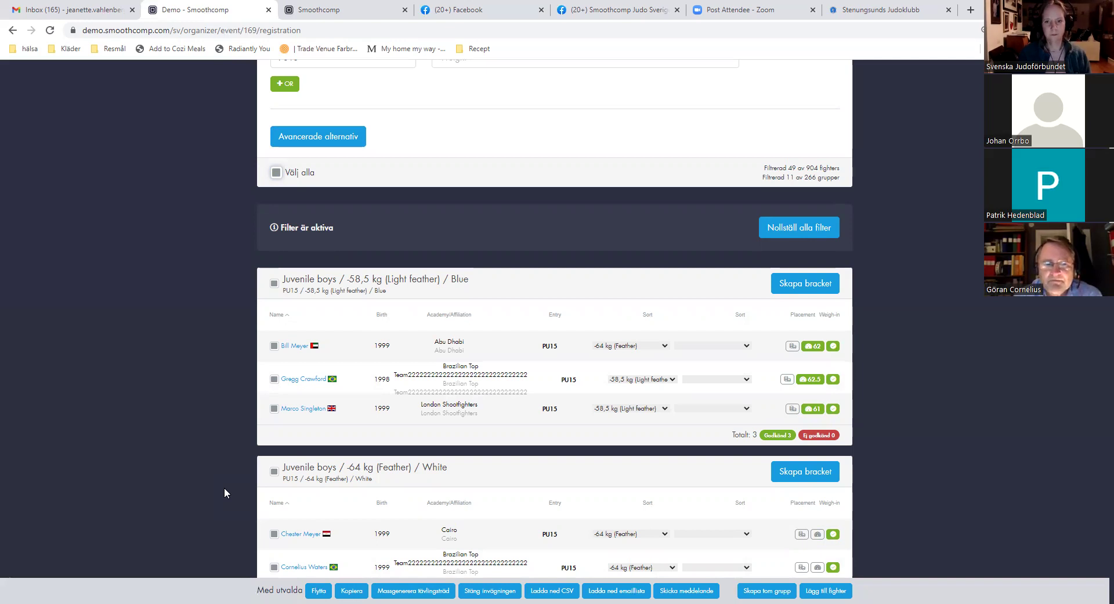
scroll(224, 489, up, 5)
scroll(224, 489, down, 1)
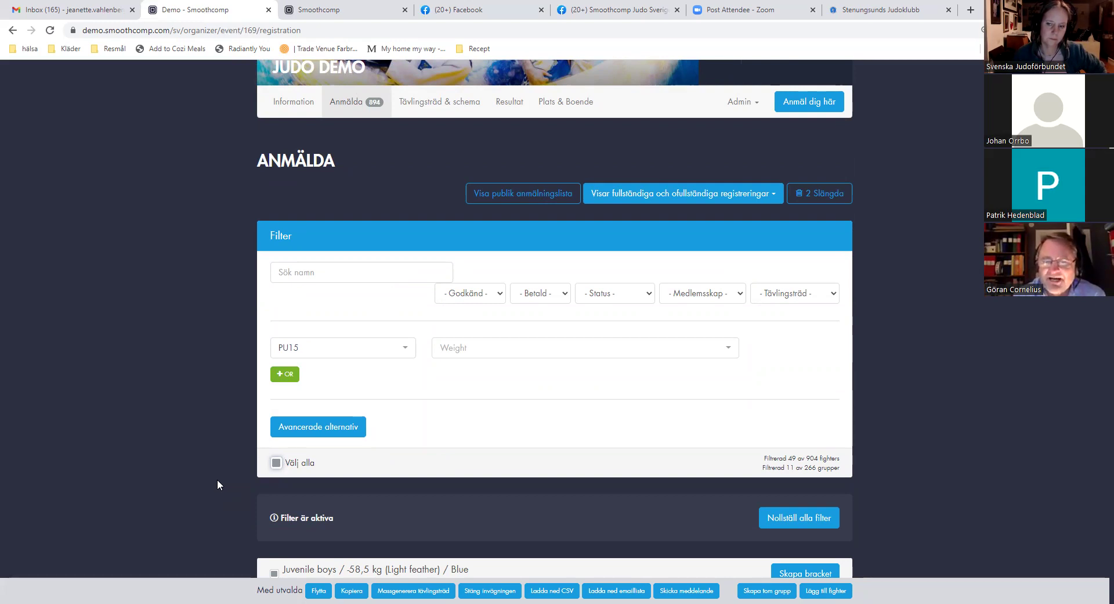
scroll(218, 479, down, 4)
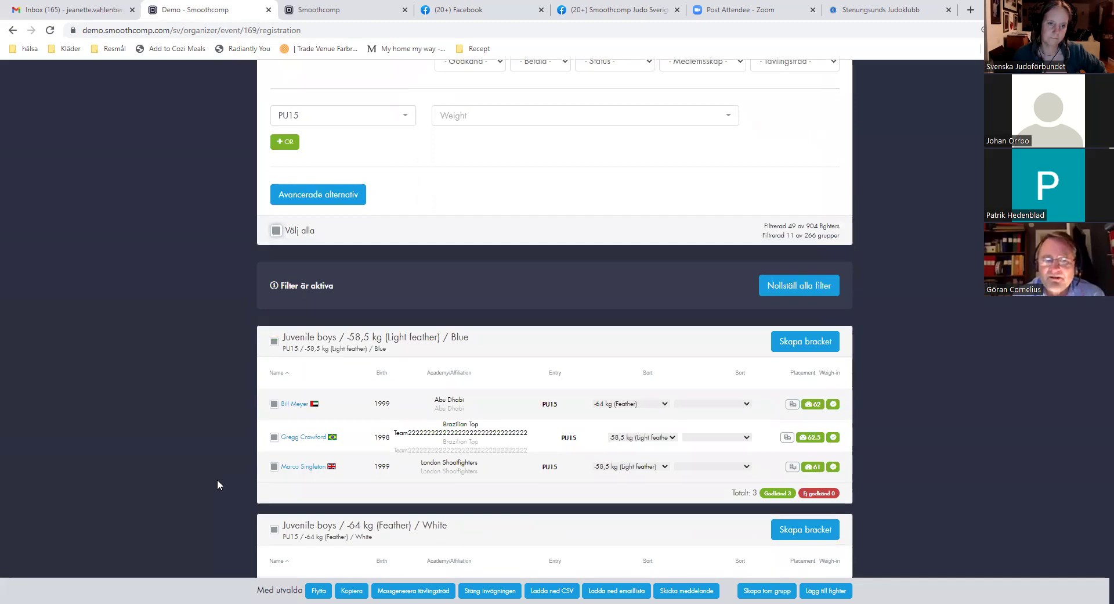
scroll(217, 478, up, 4)
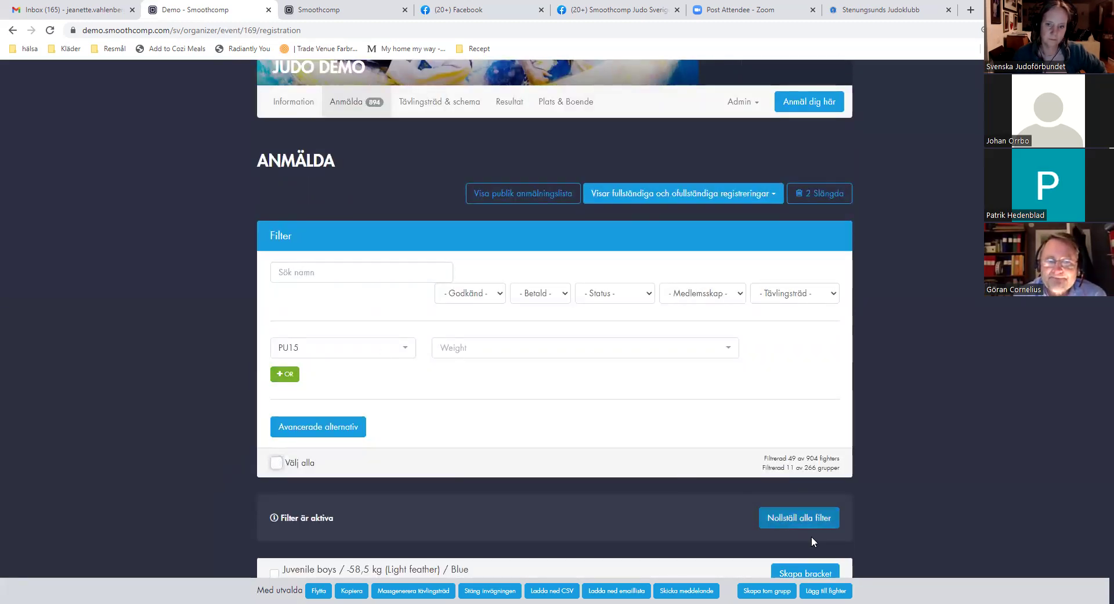
click(813, 518)
View the round-robin bracket of Flickor / U11 / -52 kg, examine its rounds, and return to the registration list
scroll(197, 406, down, 5)
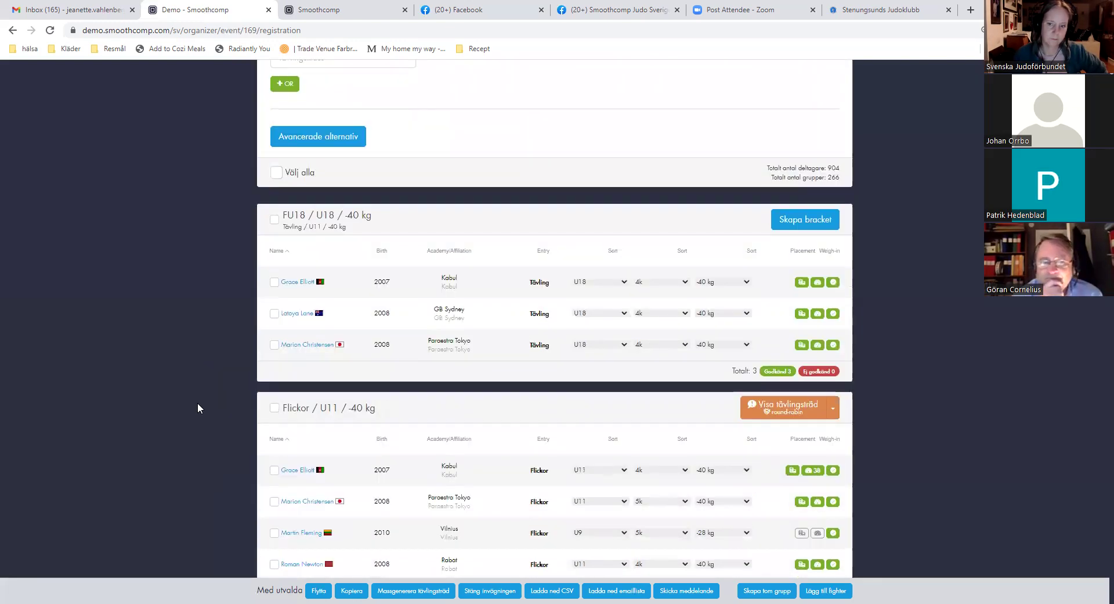
scroll(198, 403, down, 5)
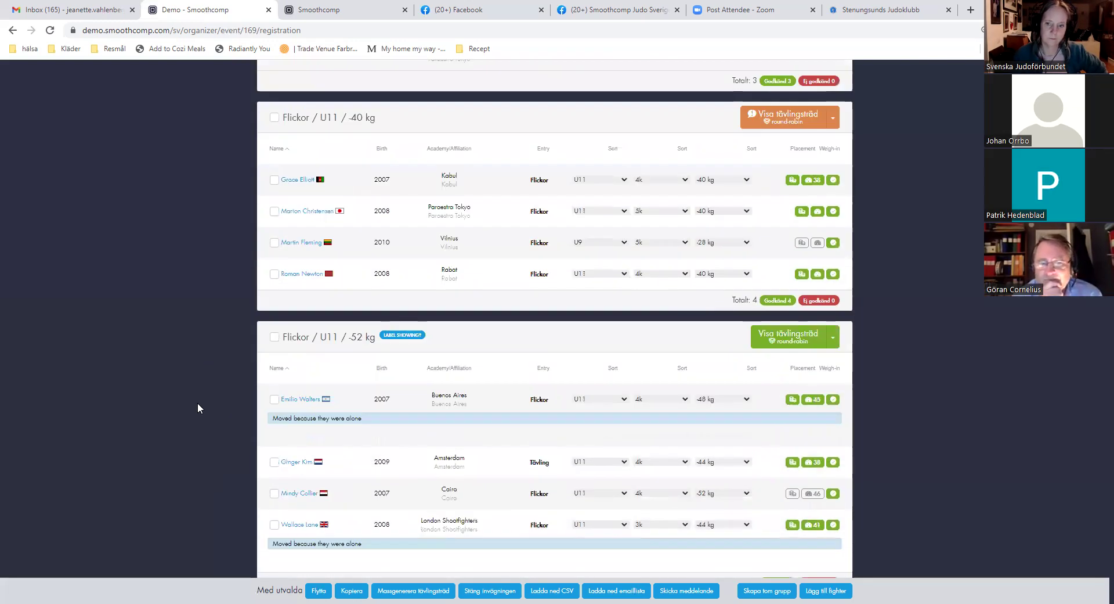
click(801, 342)
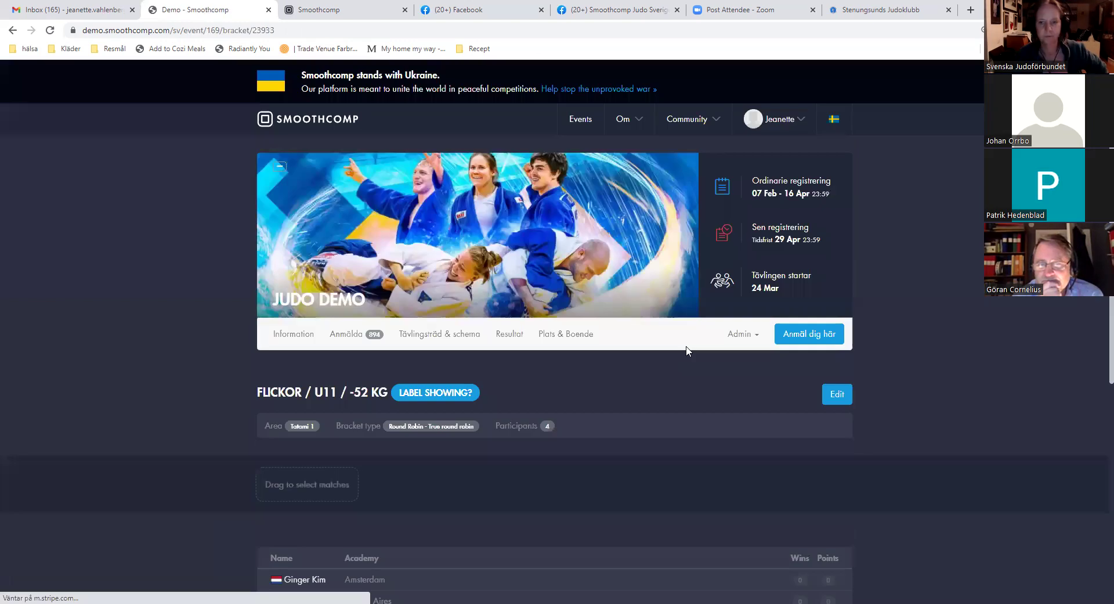
scroll(686, 349, down, 5)
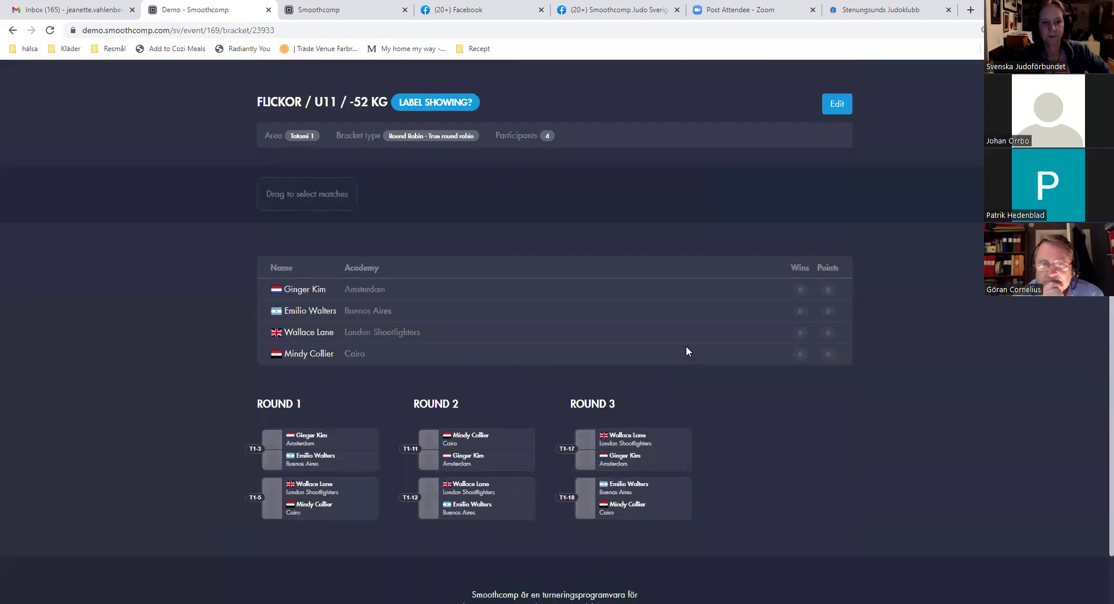
click(12, 30)
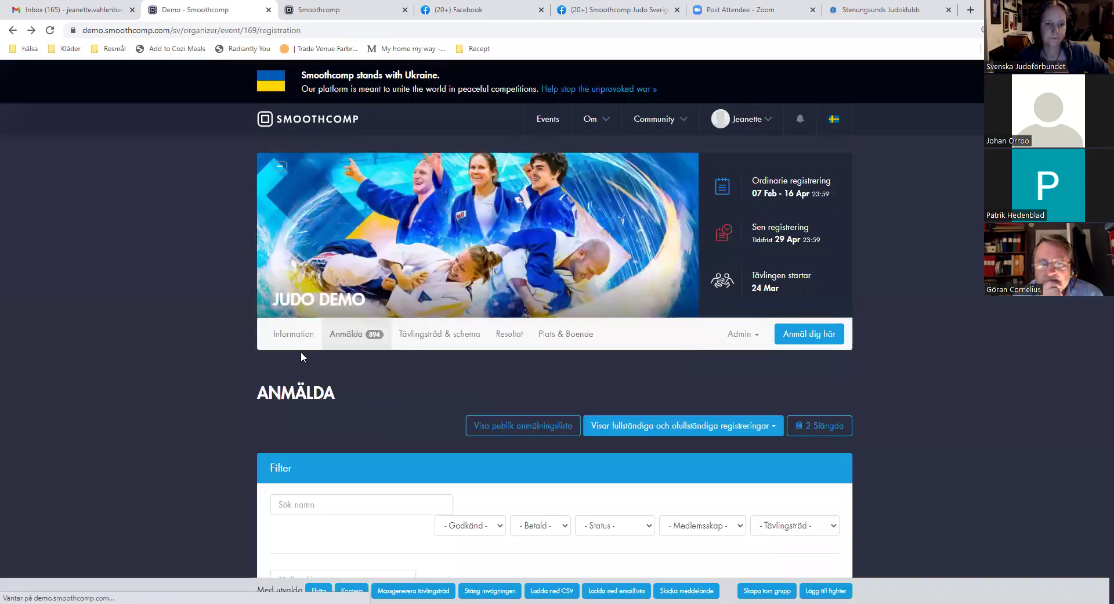
Start moving the Buenos Aires fighter from Flickor / U11 / -52 kg, choosing FU18 / U18 / -40 kg as the destination group
scroll(389, 352, down, 3)
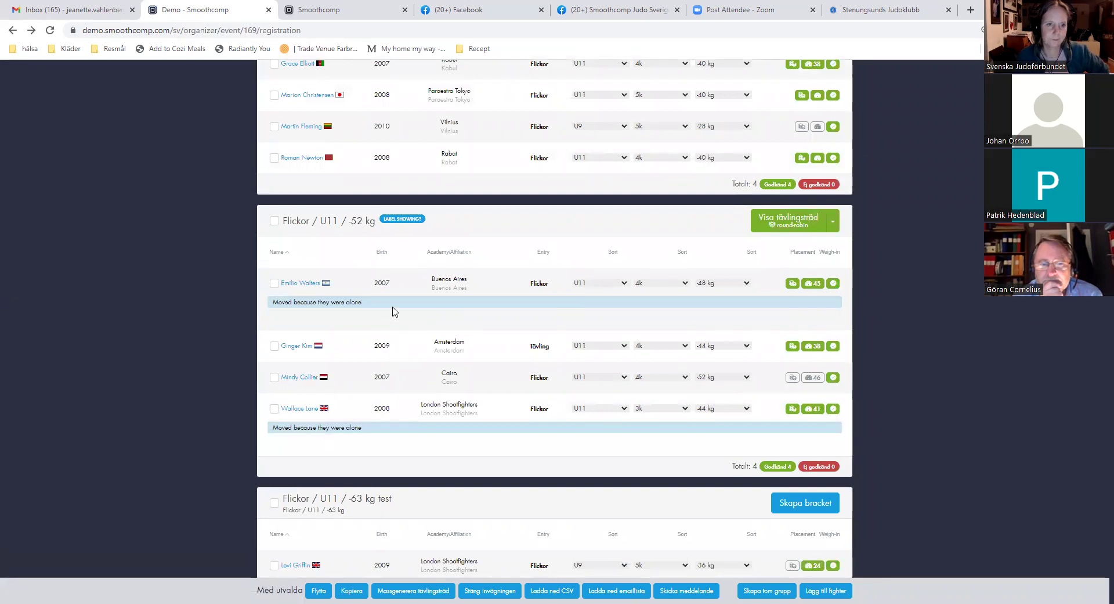
scroll(391, 312, up, 3)
scroll(394, 312, down, 2)
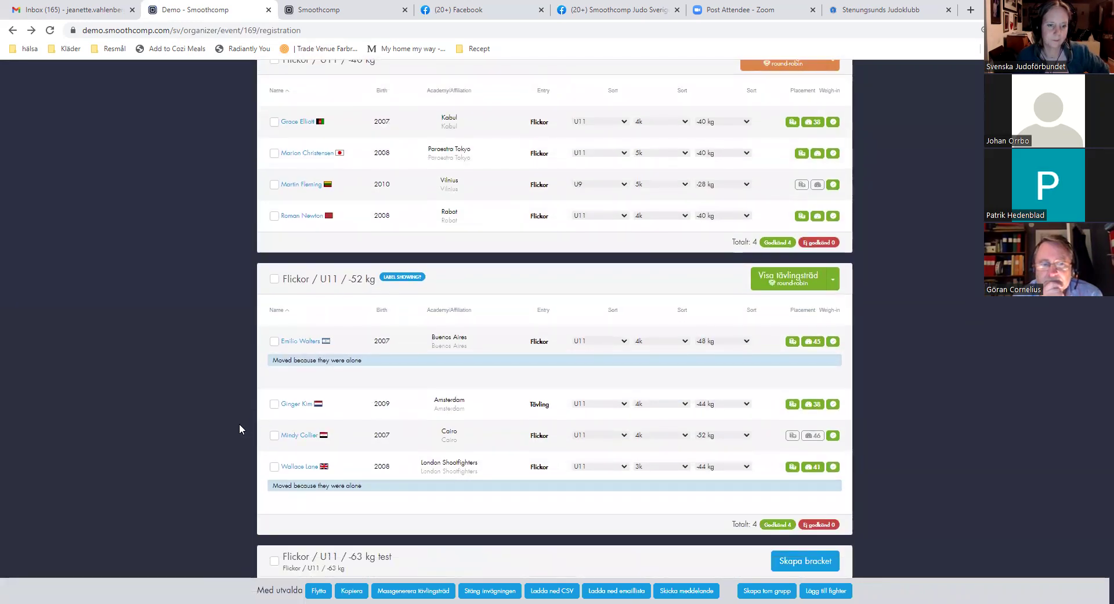
click(275, 341)
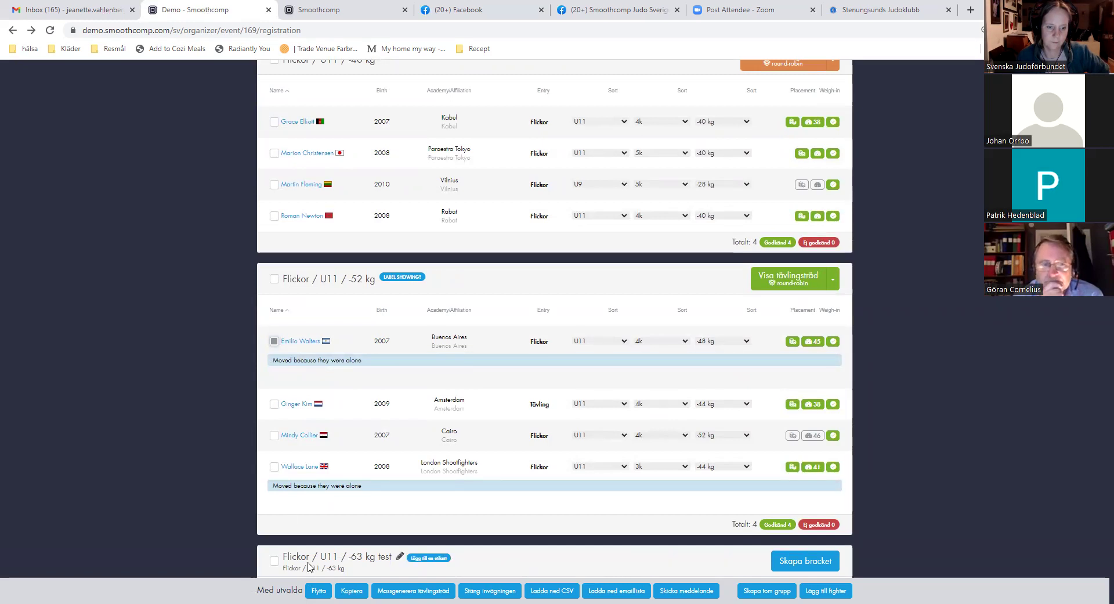
click(318, 590)
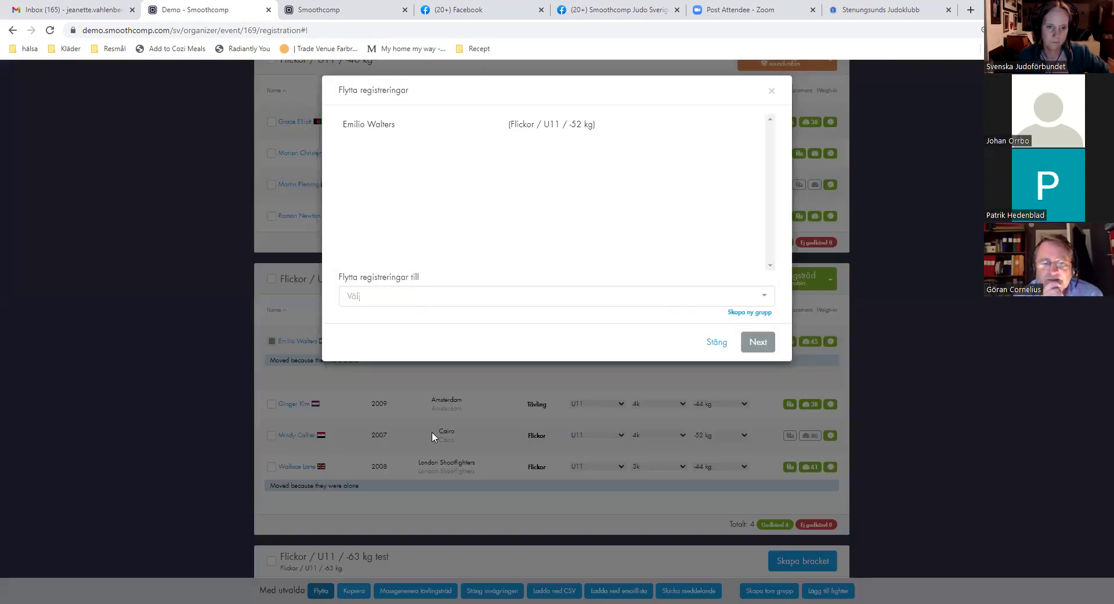
click(764, 298)
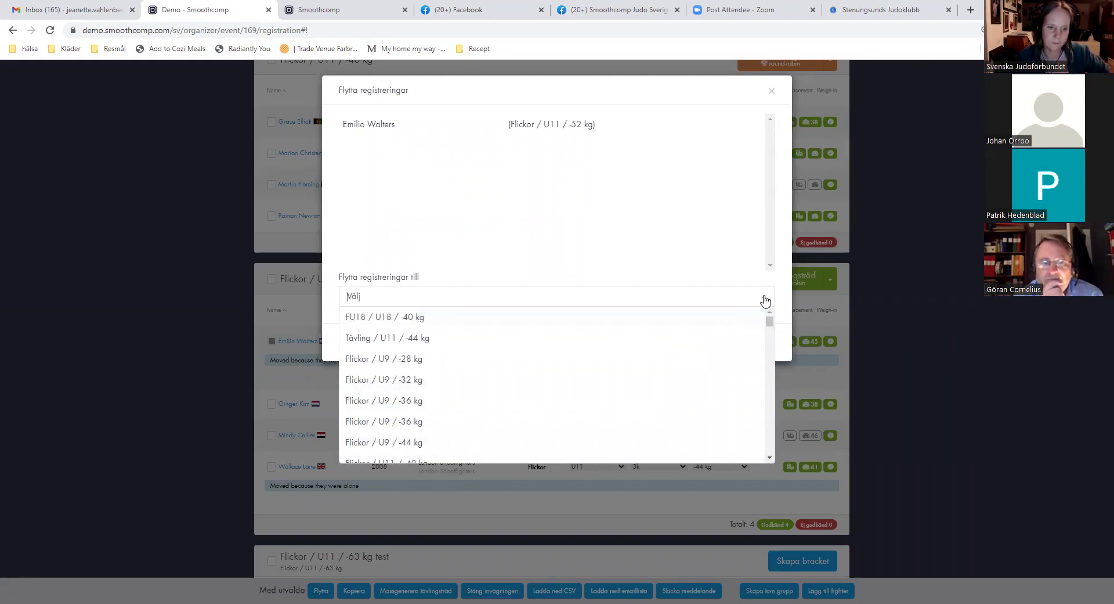
click(394, 319)
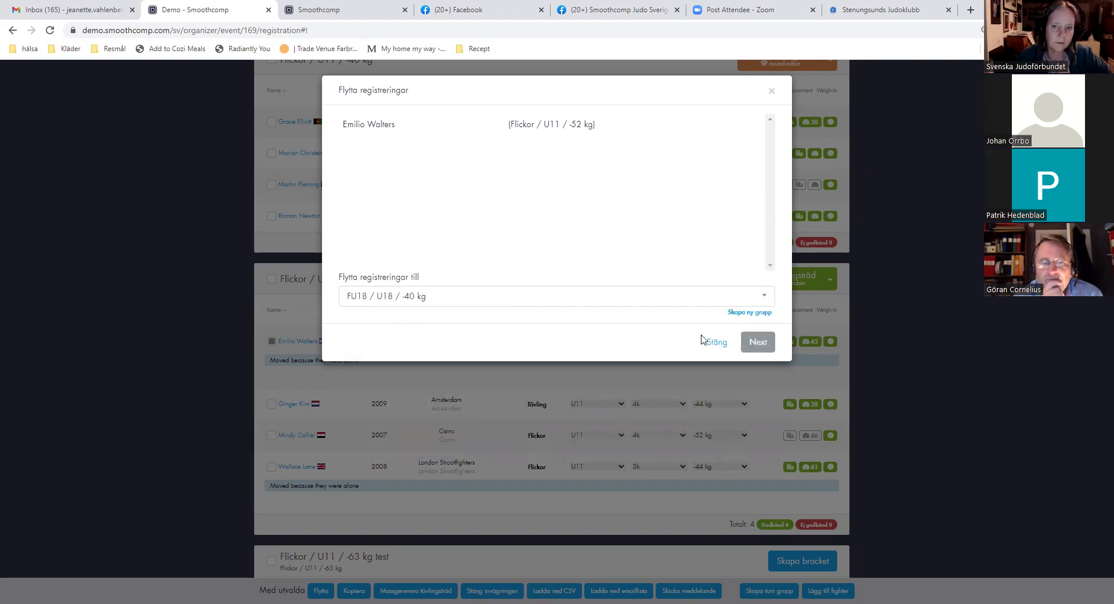
click(758, 342)
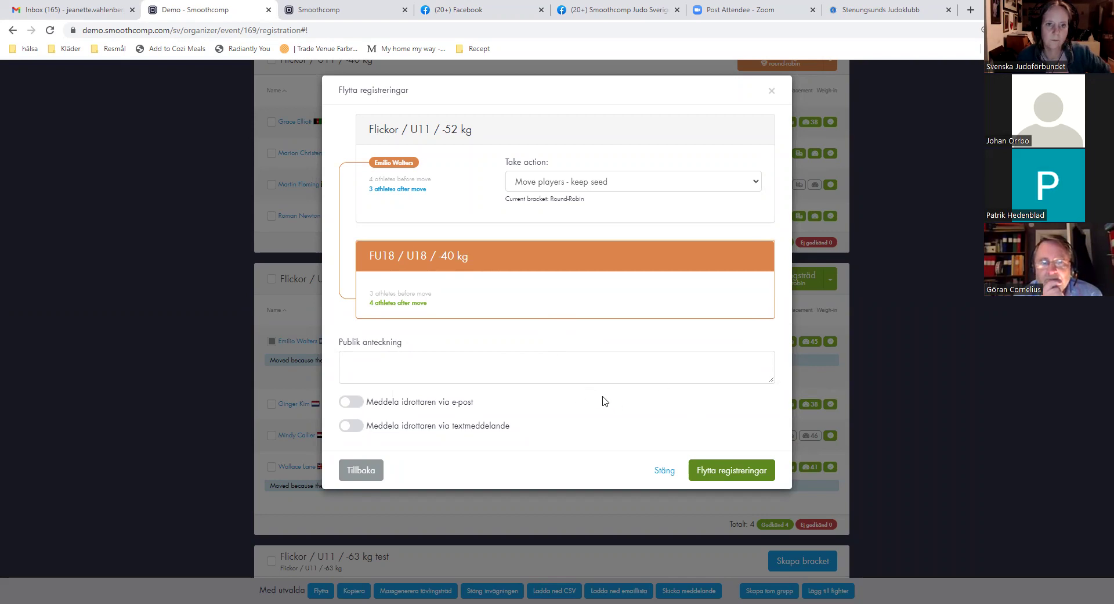
Try the bracket actions for the source group: redraw with random seed, keep seed, and keep as it was for manual fixing
click(756, 184)
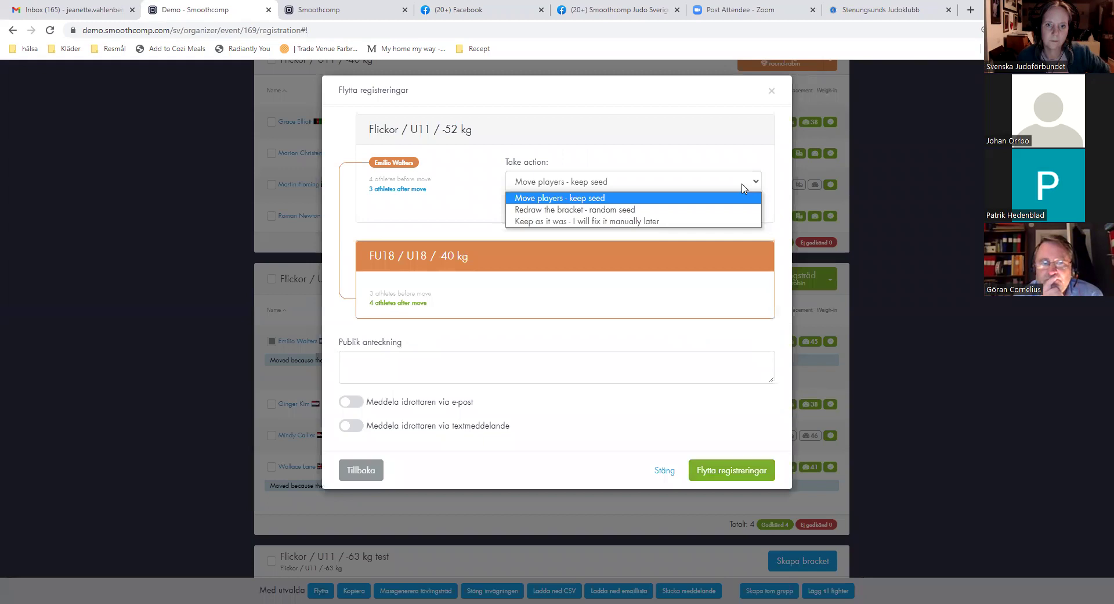
click(622, 208)
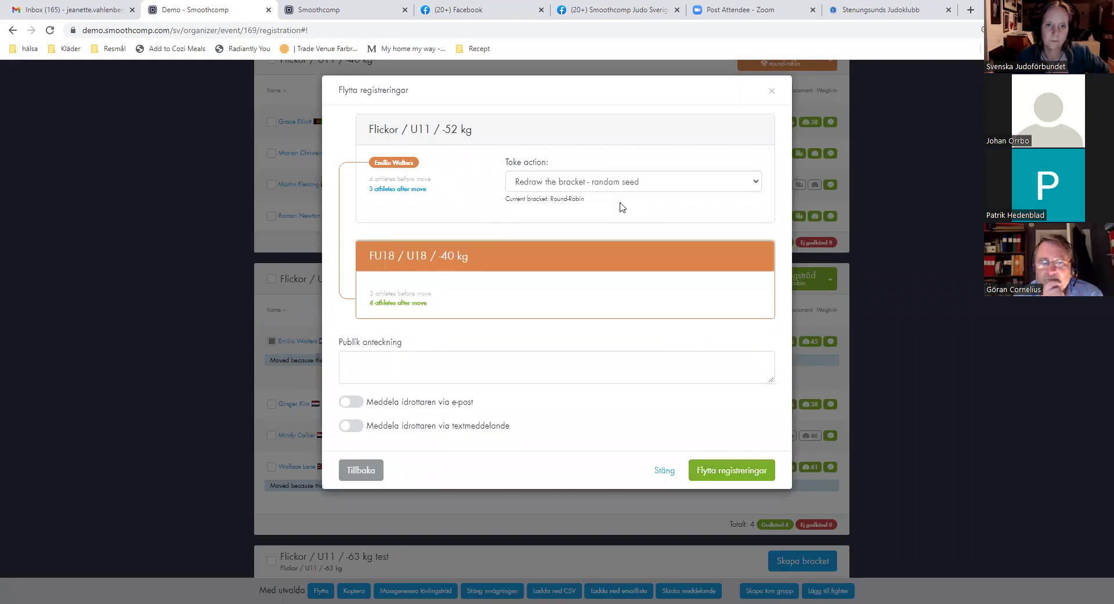
click(757, 184)
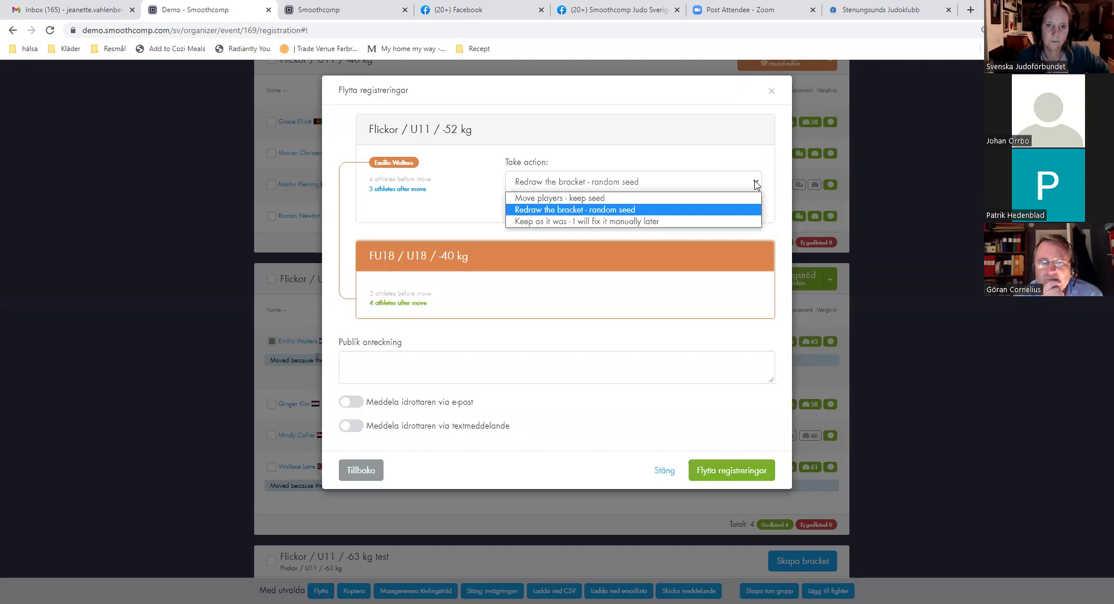
click(542, 199)
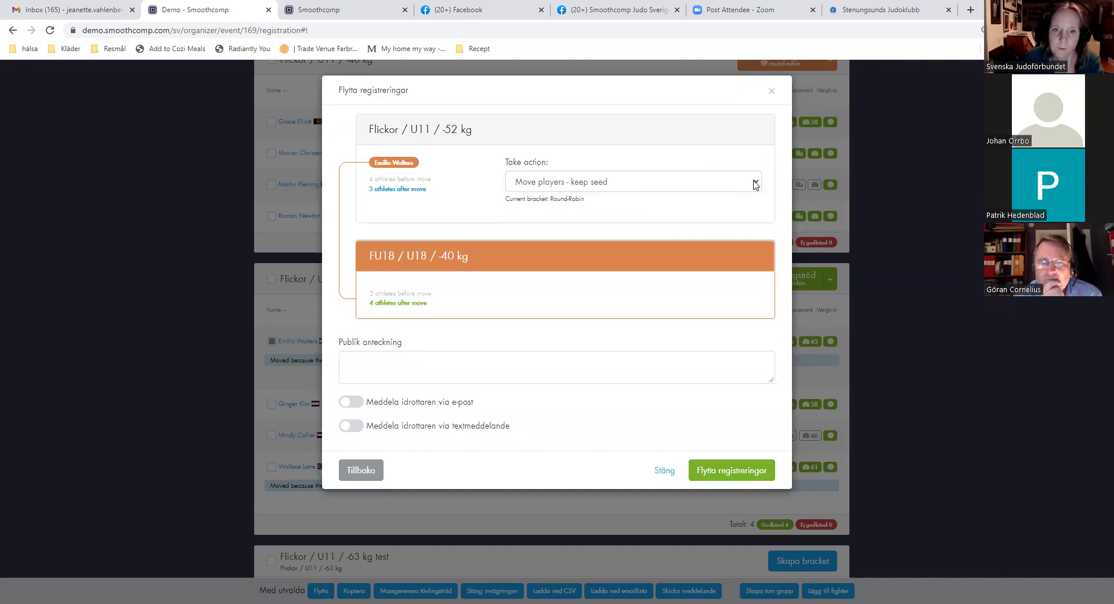
click(615, 183)
click(604, 211)
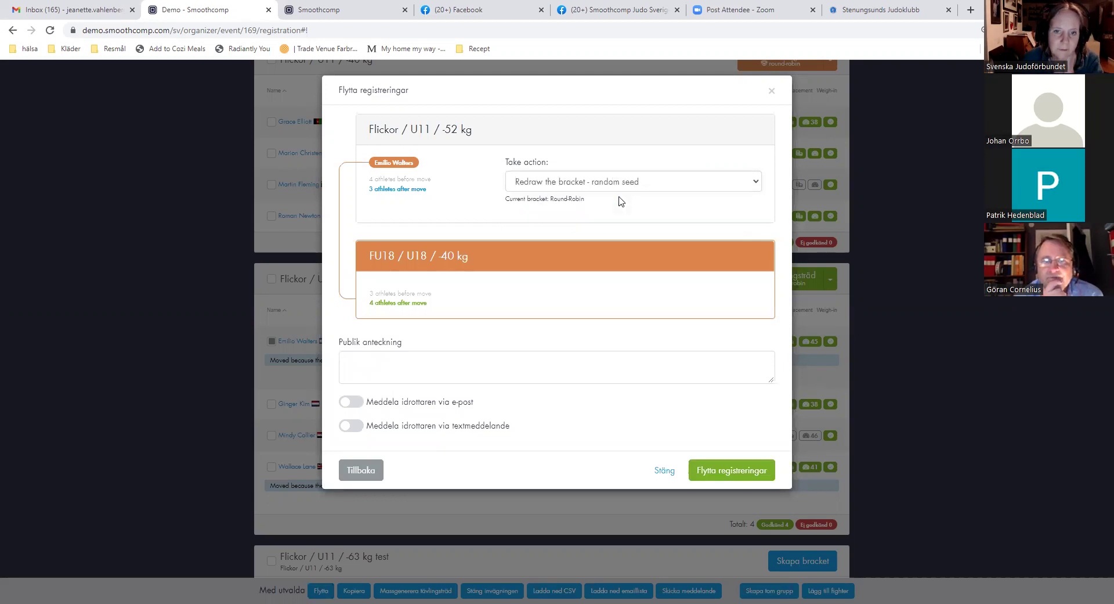
click(757, 185)
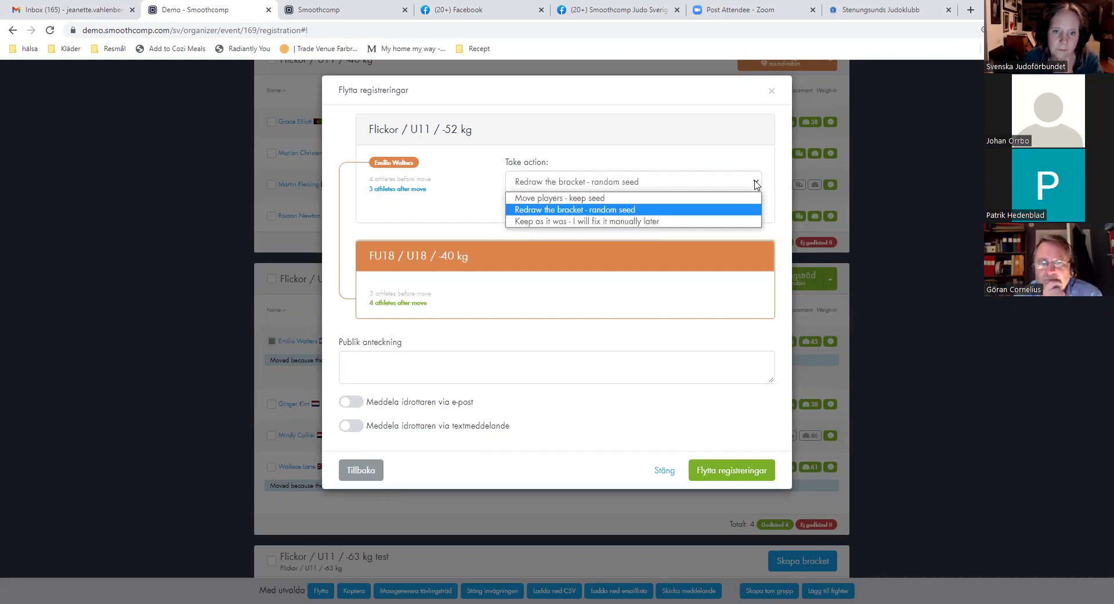
click(651, 221)
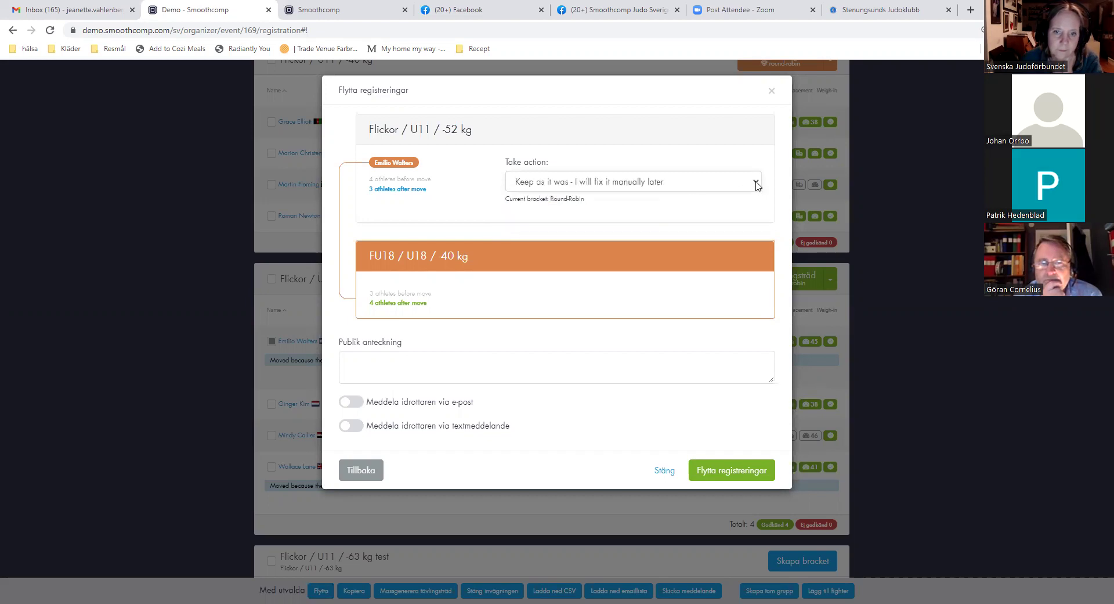
Set the source group's action to "Redraw the bracket - random seed", complete the registration move, and check the destination group
click(756, 185)
click(628, 210)
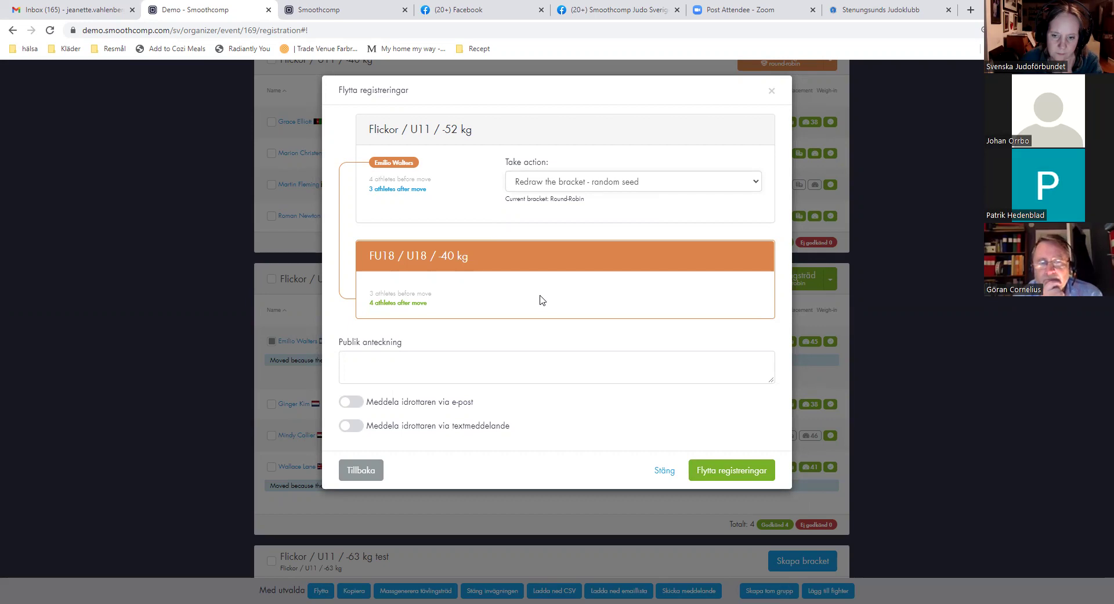
click(713, 471)
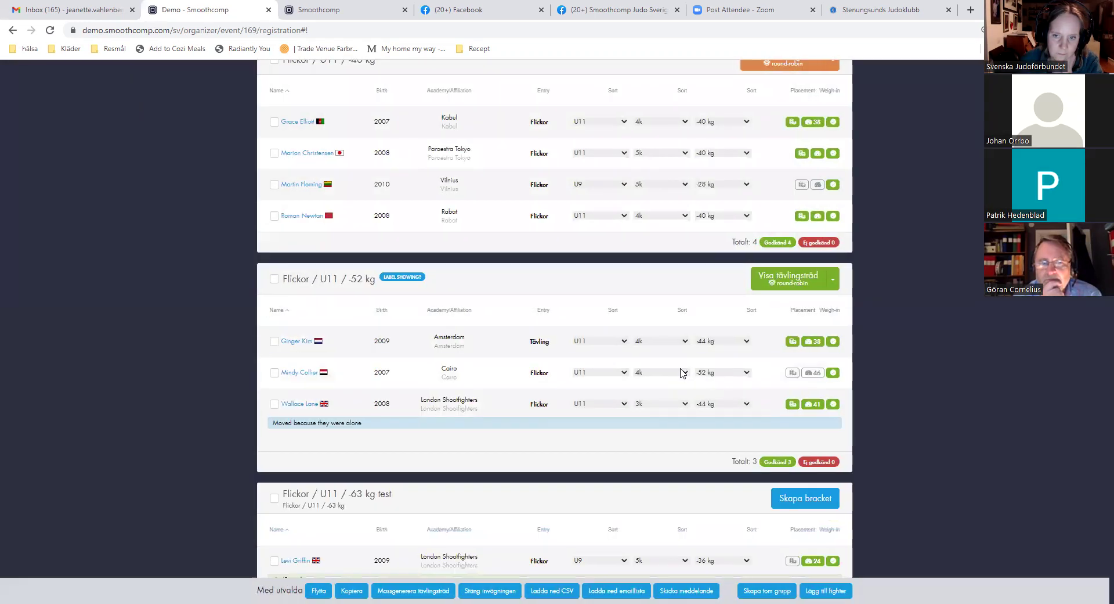
scroll(691, 365, up, 3)
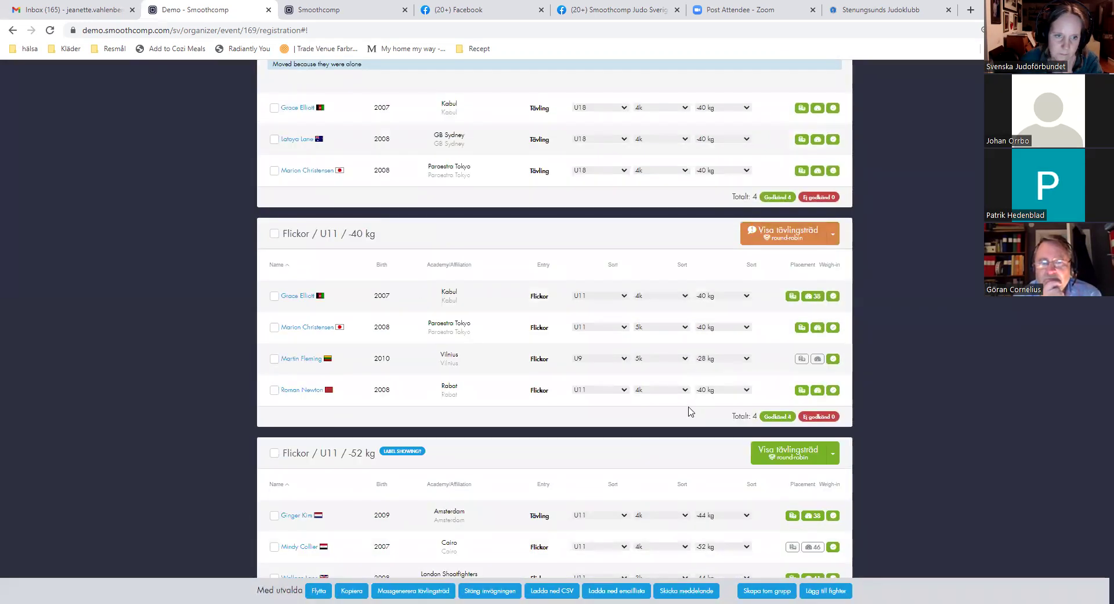
Delete the round-robin bracket of the Flickor / U11 / -52 kg group
scroll(688, 403, down, 2)
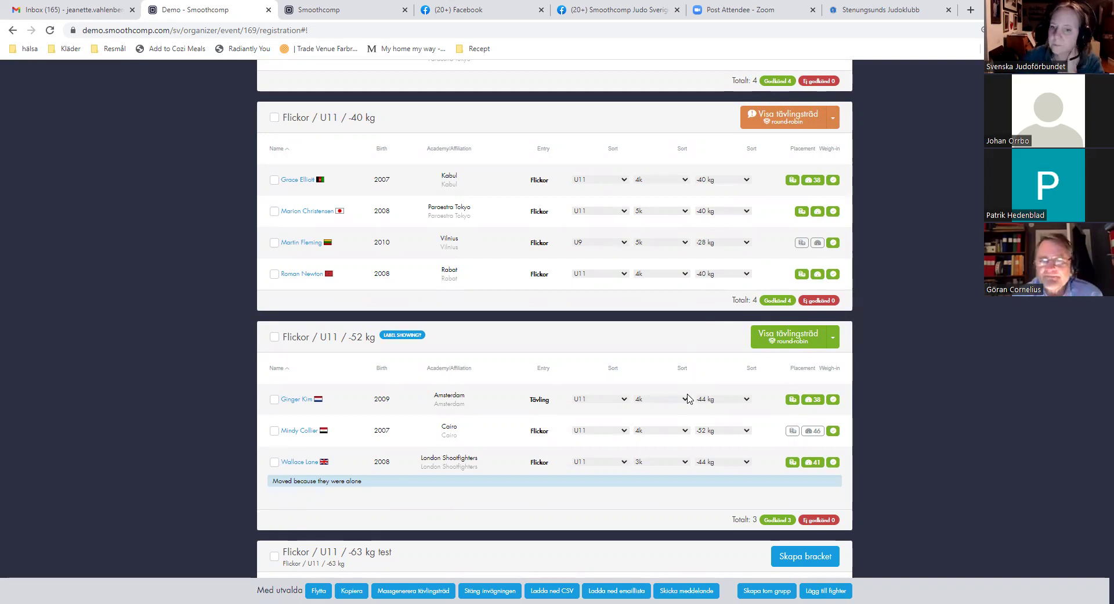
click(834, 343)
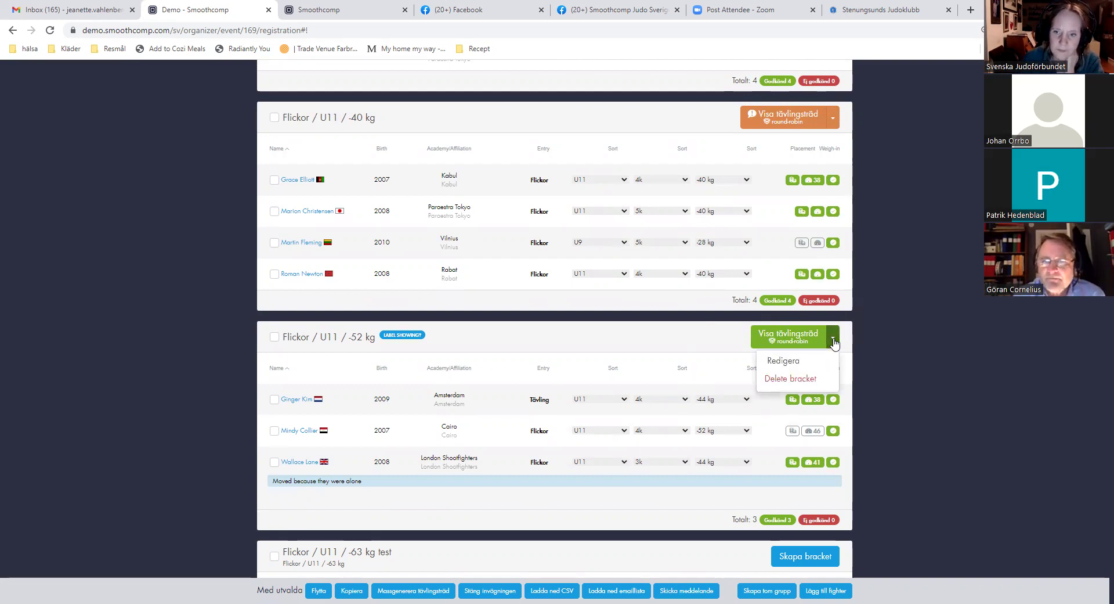
click(797, 383)
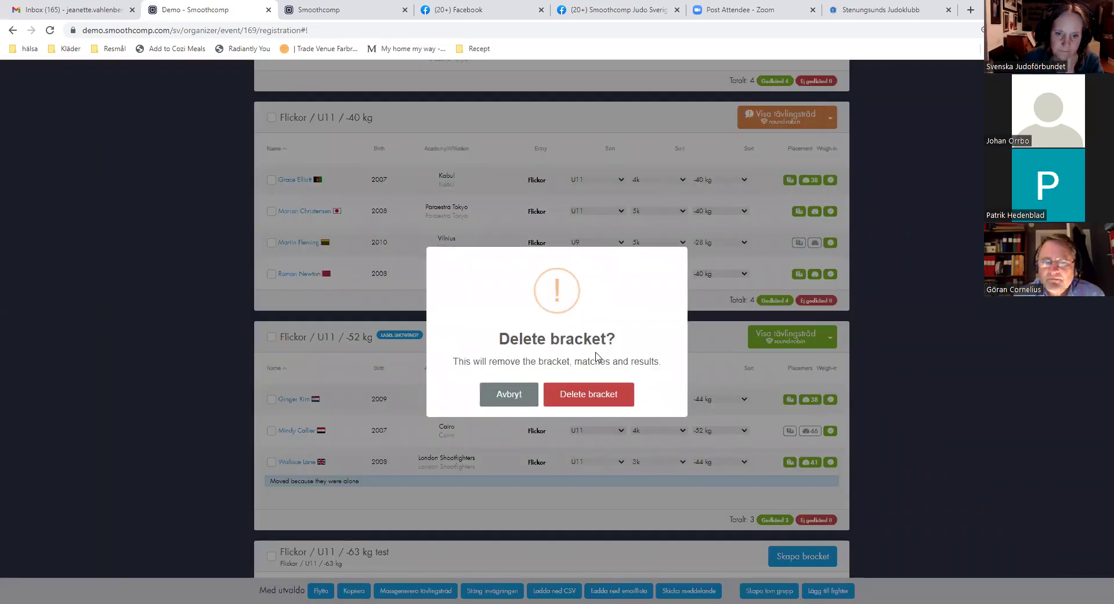
click(589, 395)
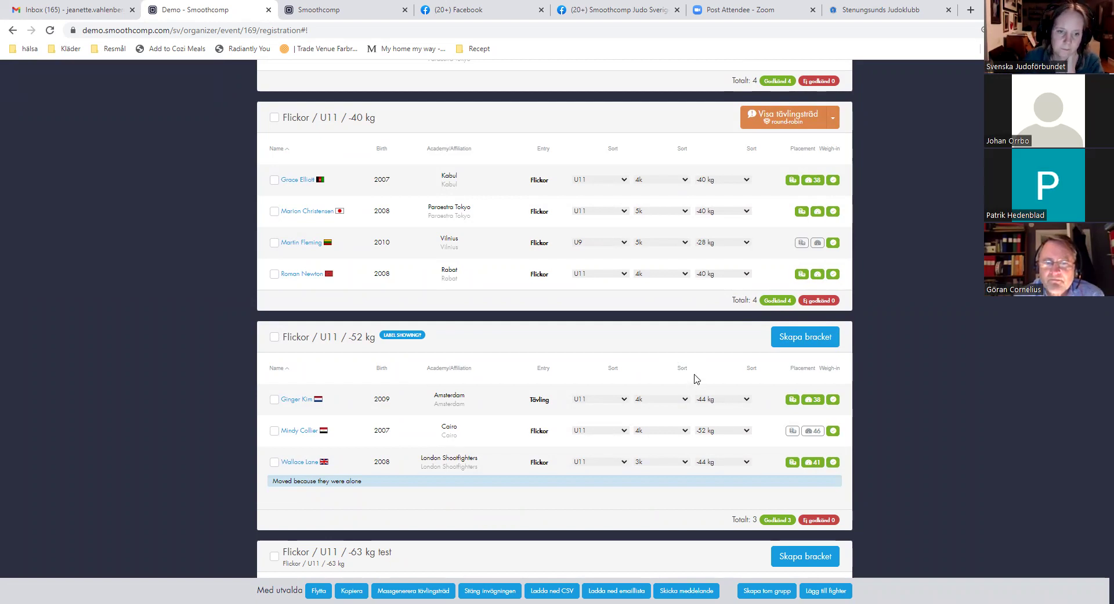
Withdraw the approval of the Amsterdam fighter's registration in Flickor / U11 / -52 kg
scroll(696, 379, up, 1)
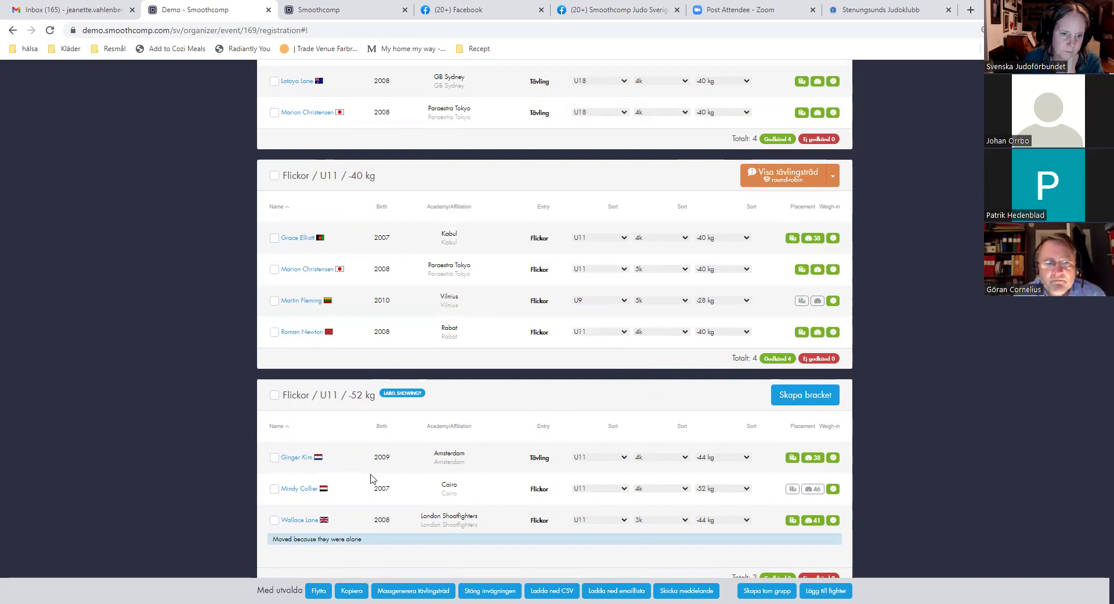
click(833, 459)
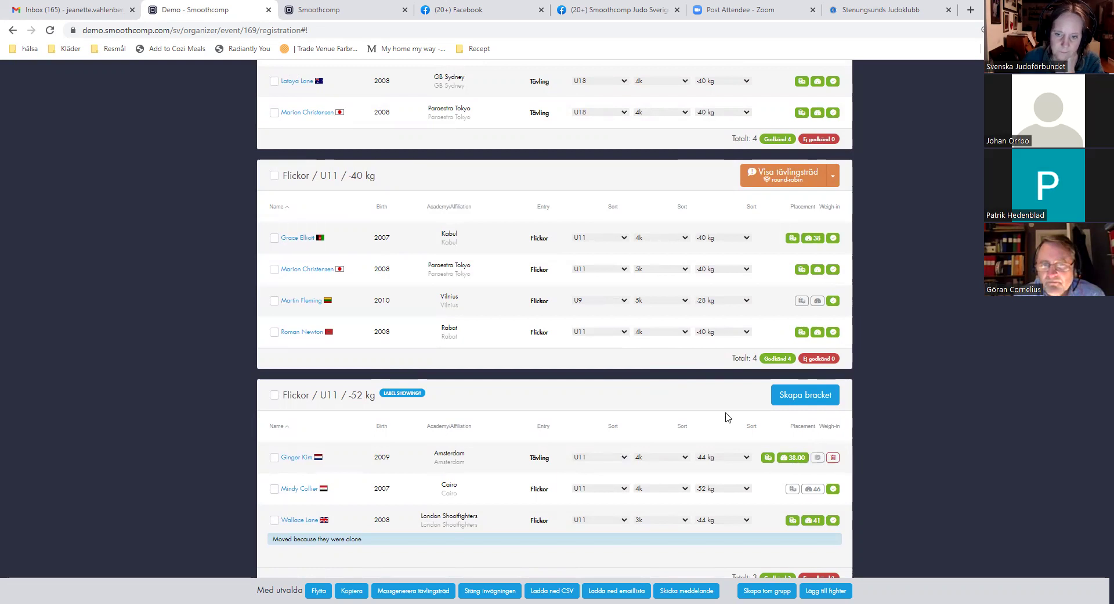
Create a bracket for the Flickor / U11 / -52 kg group on Judo tävling / Tatami 1 and open its competition tree
scroll(729, 413, down, 3)
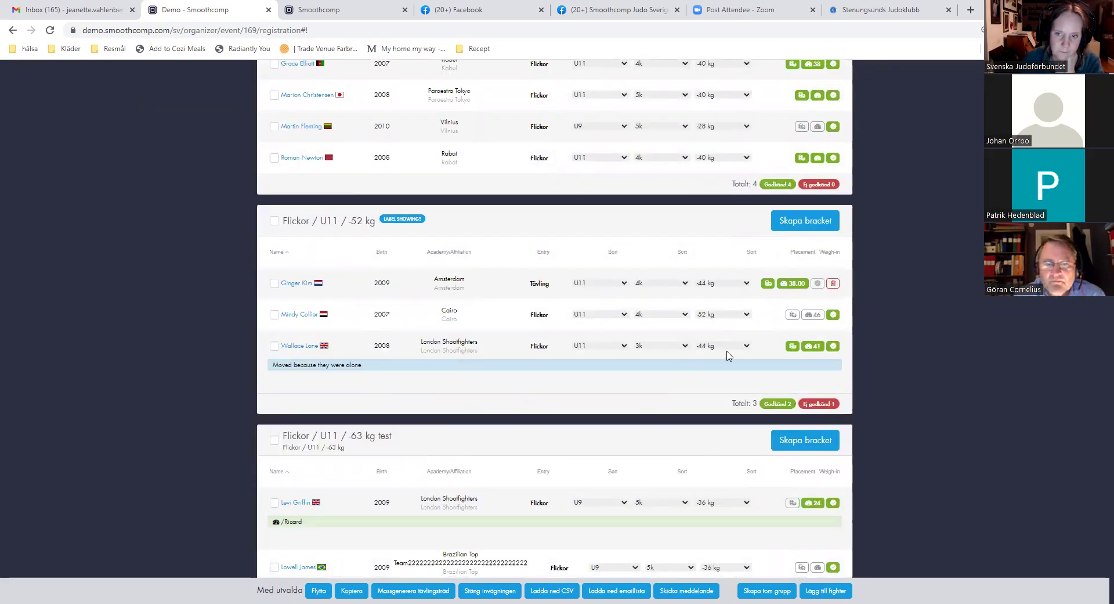
click(813, 226)
click(379, 212)
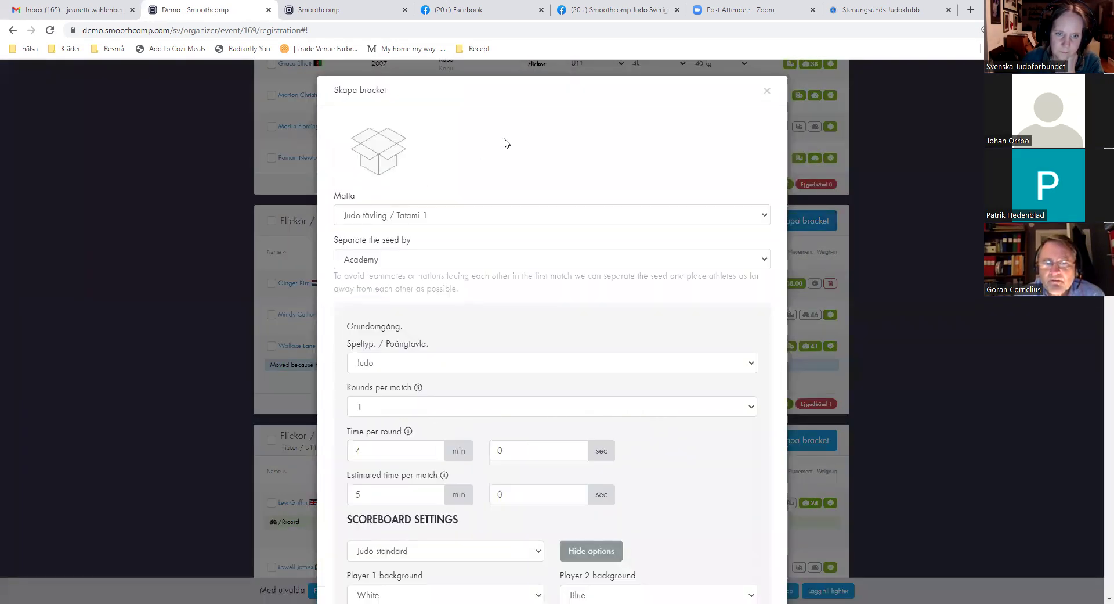
scroll(485, 191, down, 12)
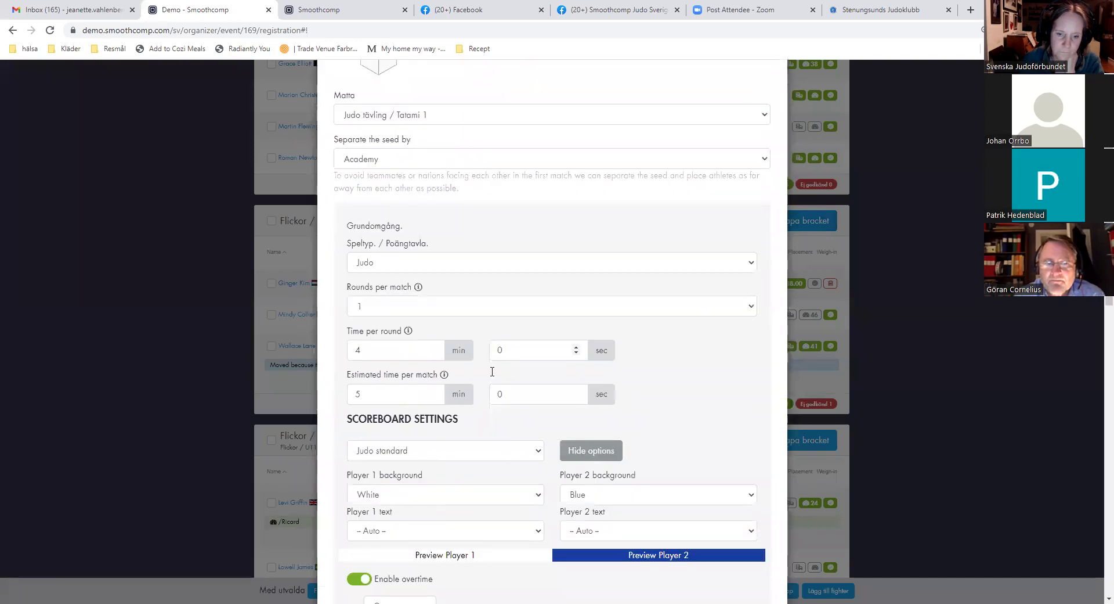
scroll(500, 407, down, 3)
click(741, 563)
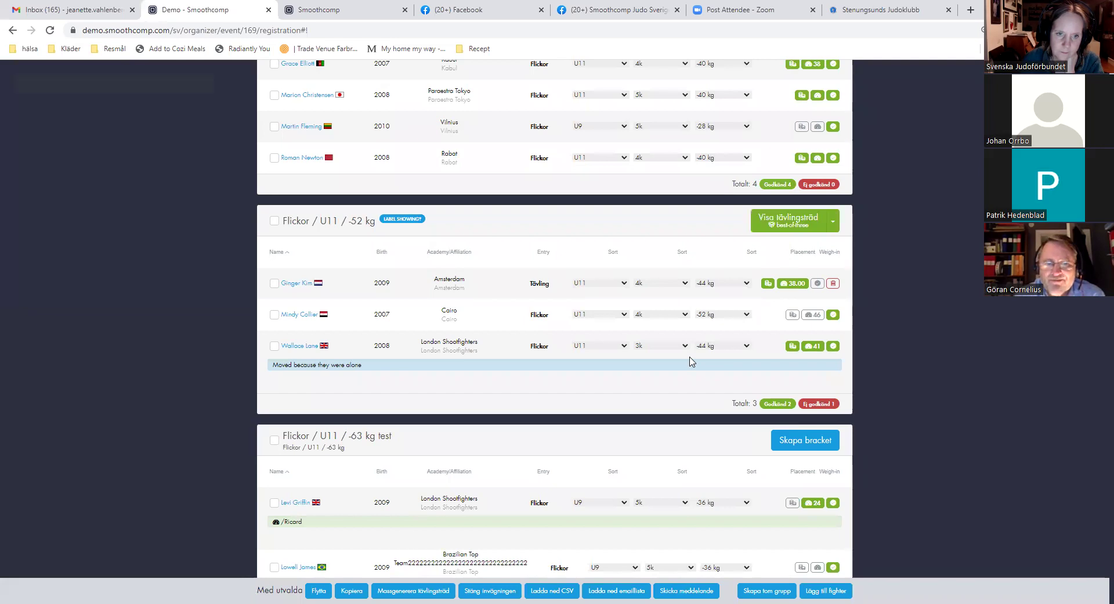
click(799, 217)
scroll(619, 385, down, 4)
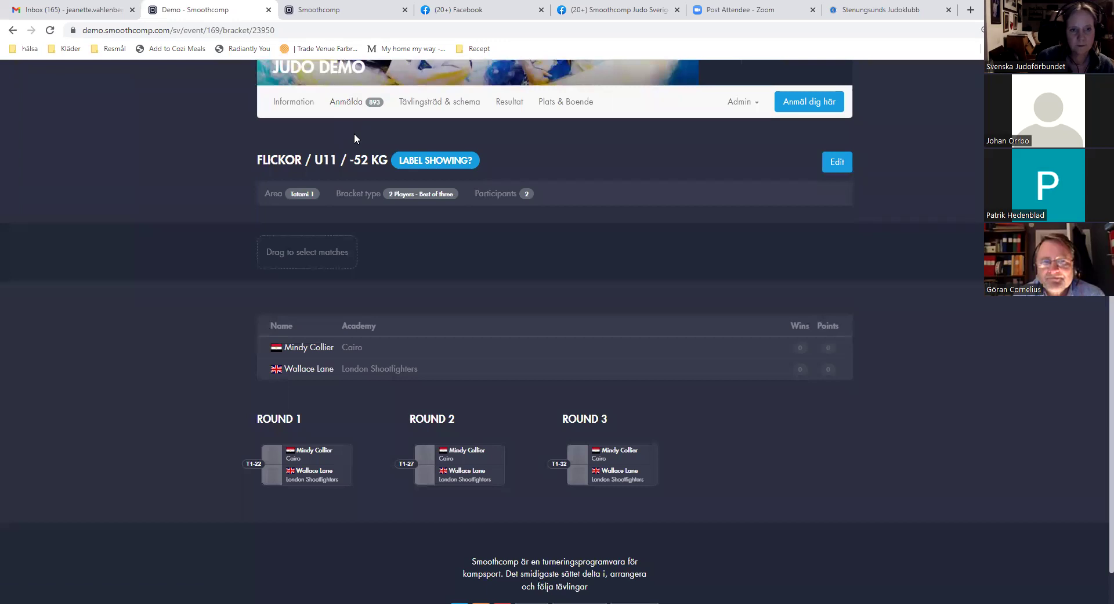
Return to the registration list and discard the unapproved Amsterdam fighter's registration in Flickor / U11 / -52 kg
click(343, 101)
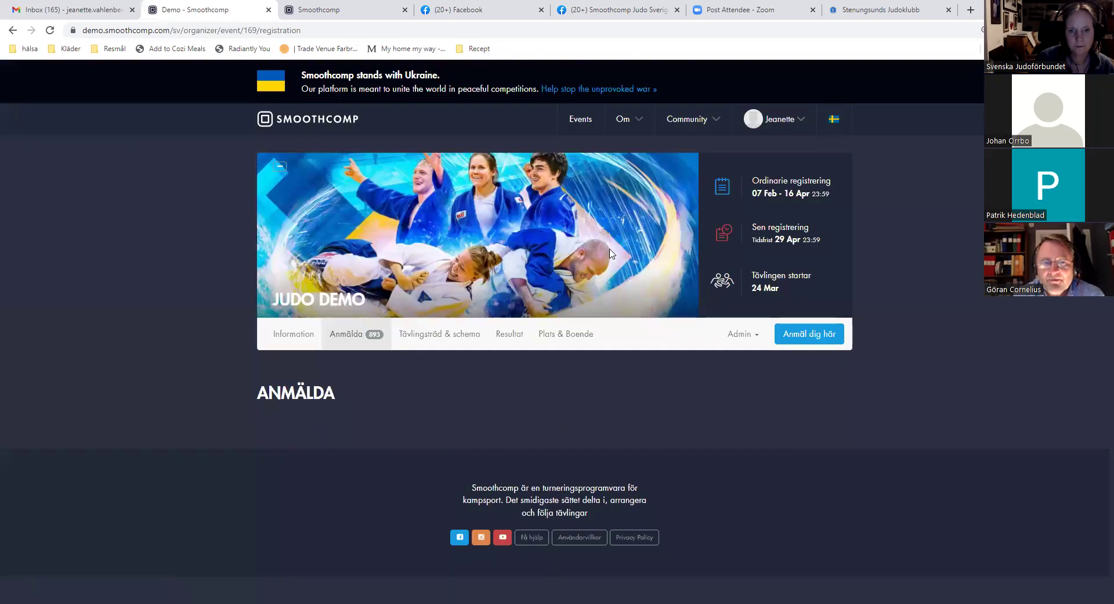
scroll(610, 253, down, 6)
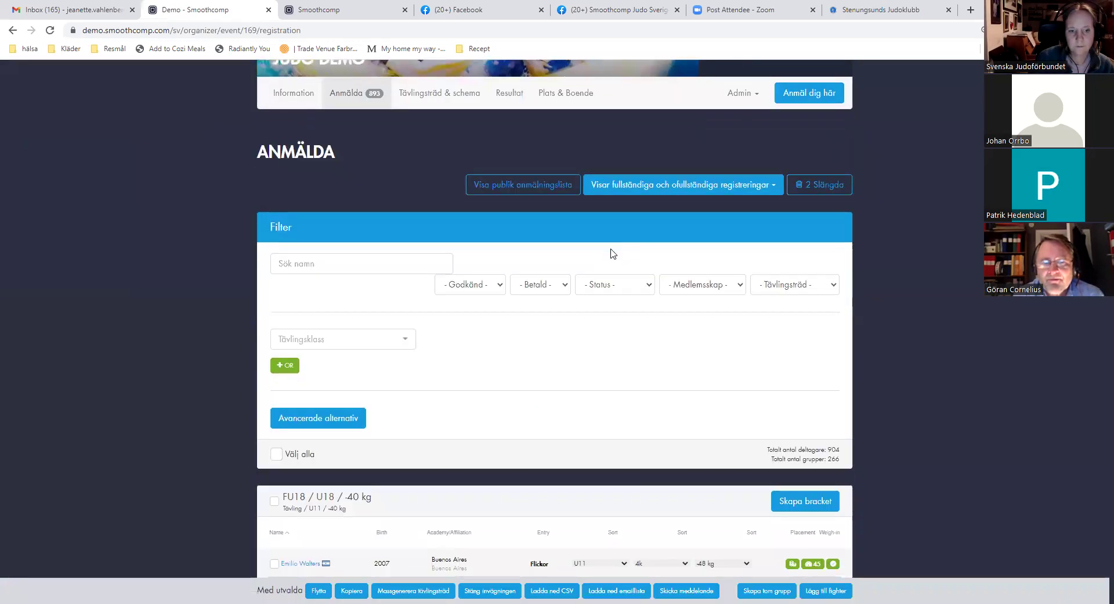
scroll(902, 318, down, 2)
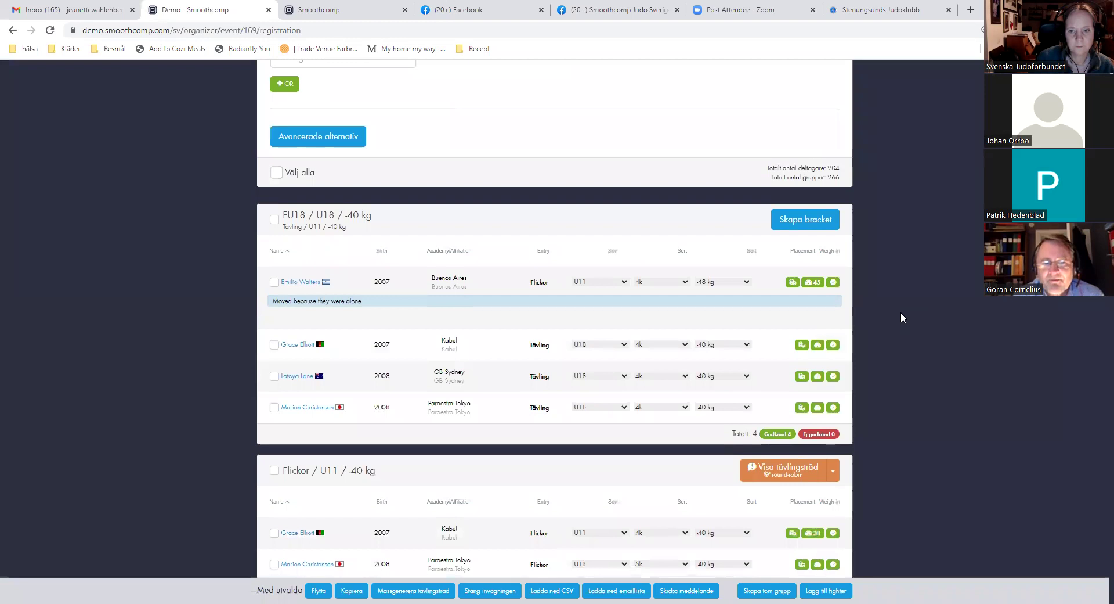
scroll(902, 318, down, 4)
scroll(901, 318, down, 3)
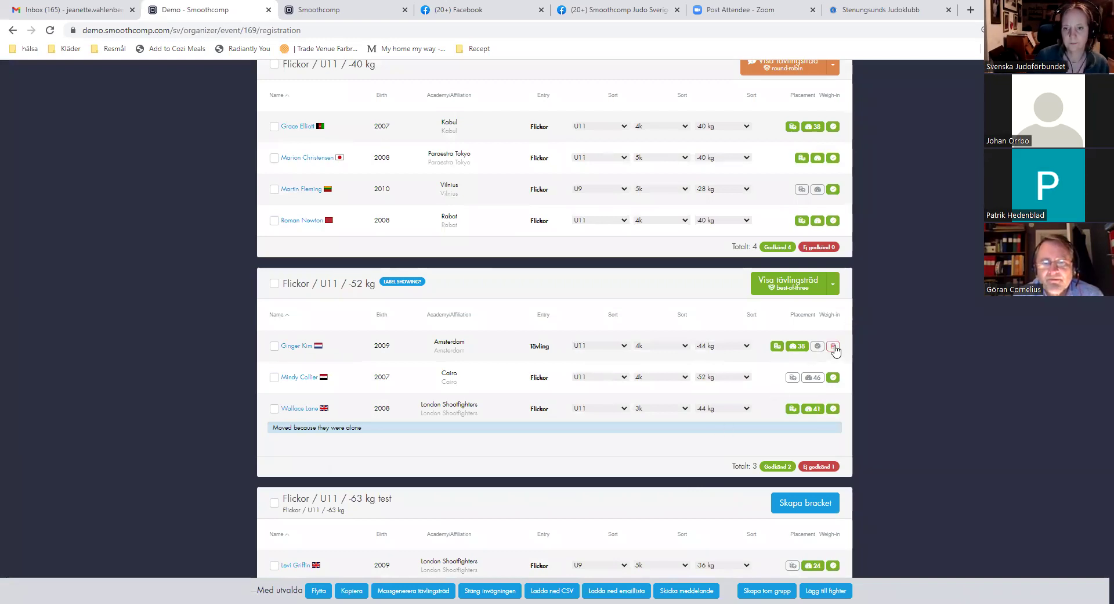
click(816, 347)
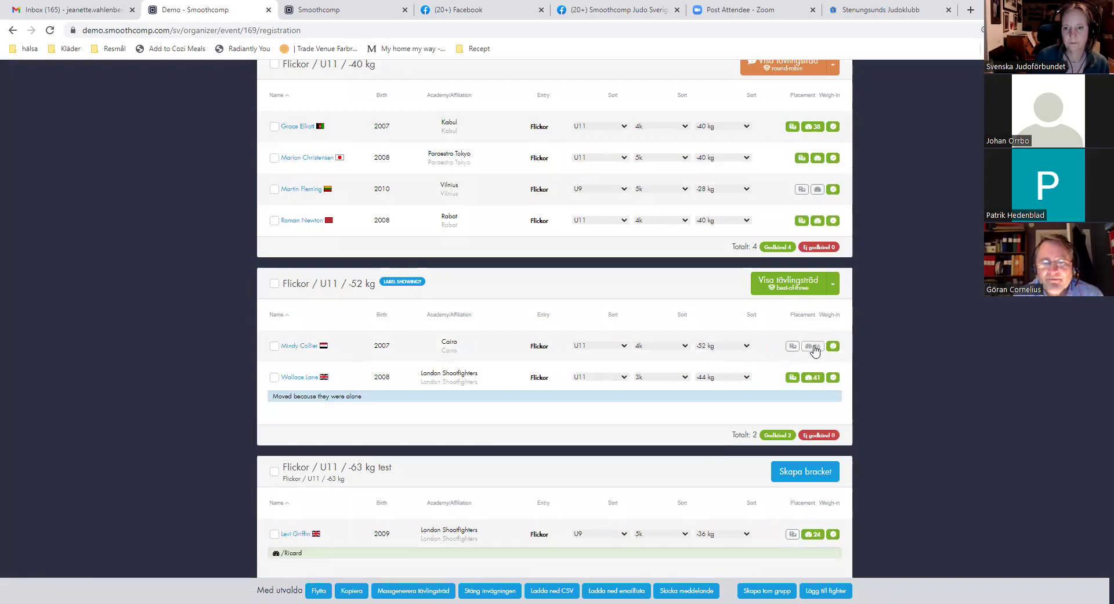
click(814, 346)
click(607, 447)
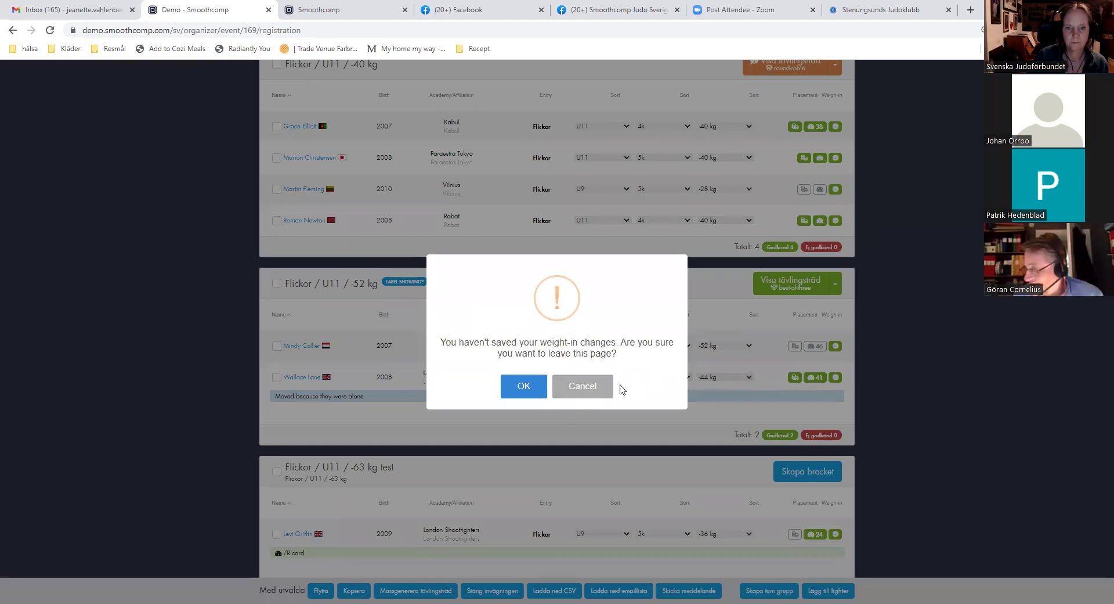
click(582, 388)
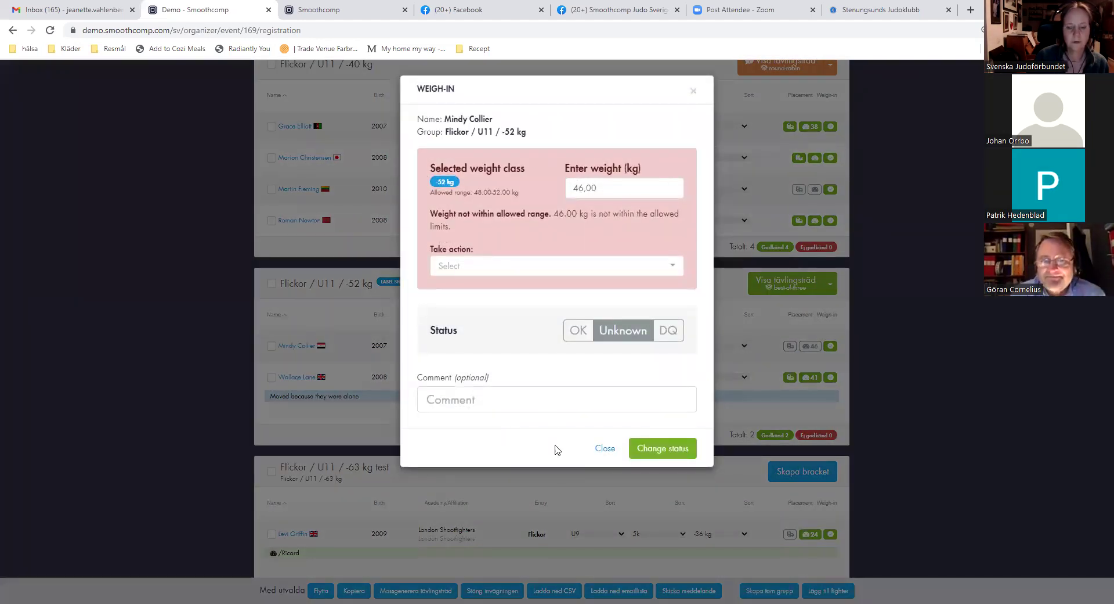
click(604, 450)
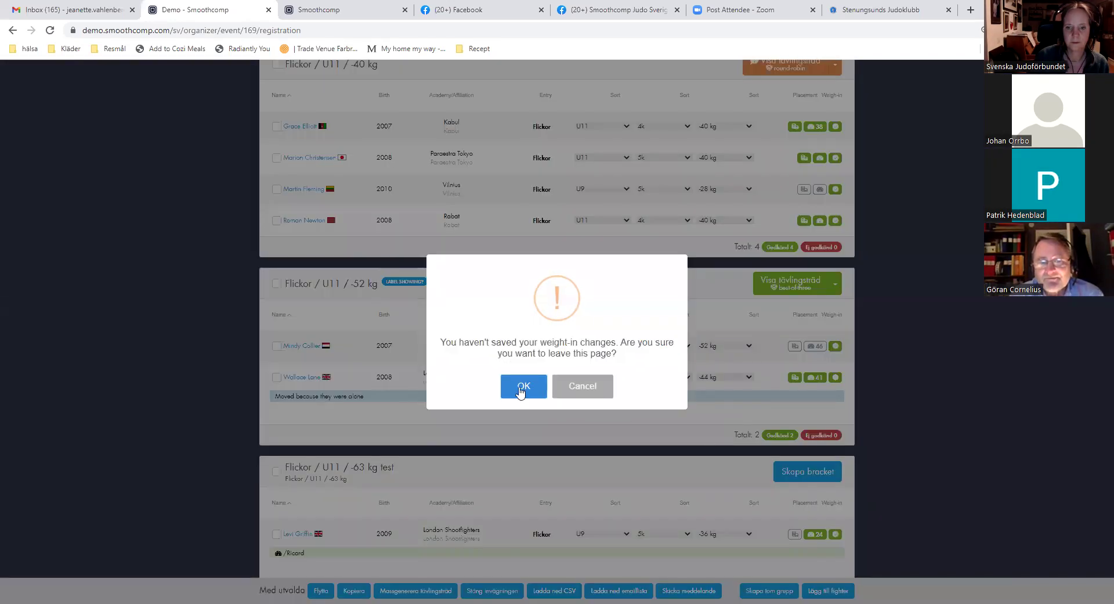
click(520, 389)
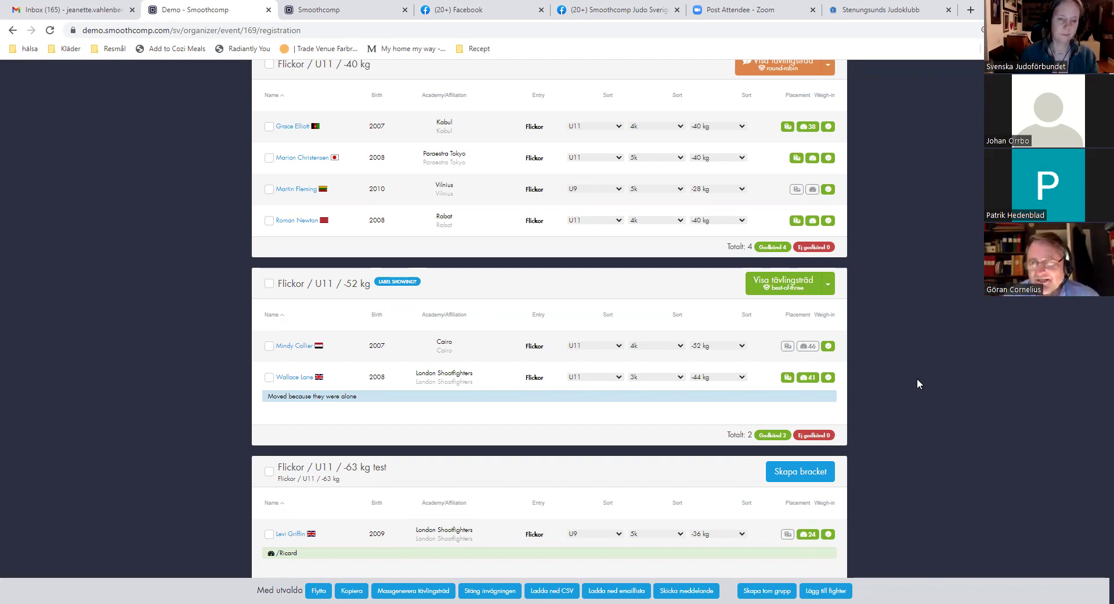
scroll(918, 379, up, 10)
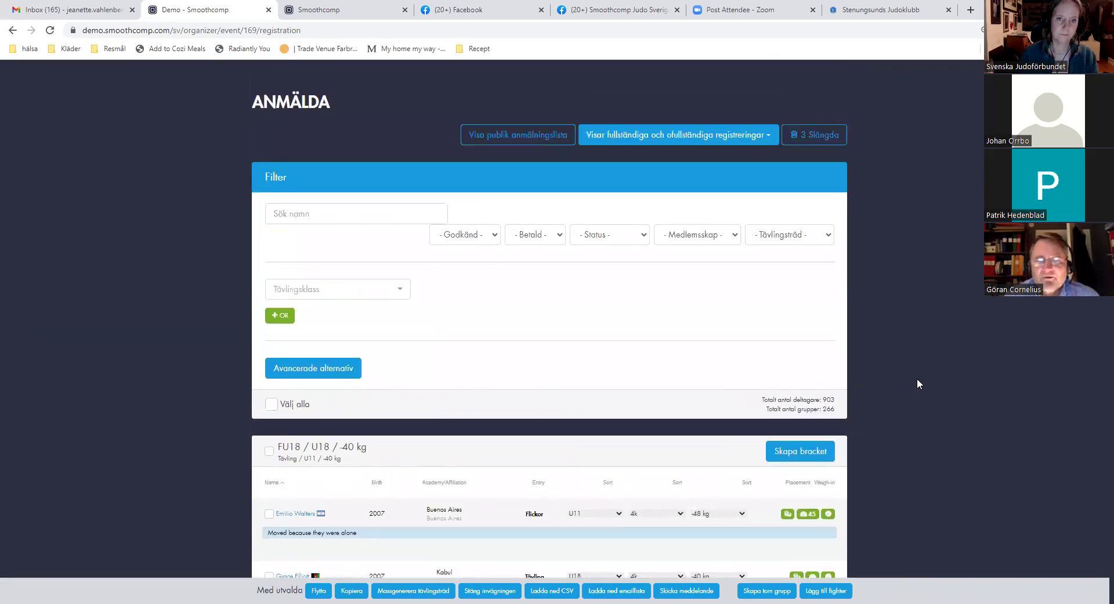
scroll(918, 379, down, 6)
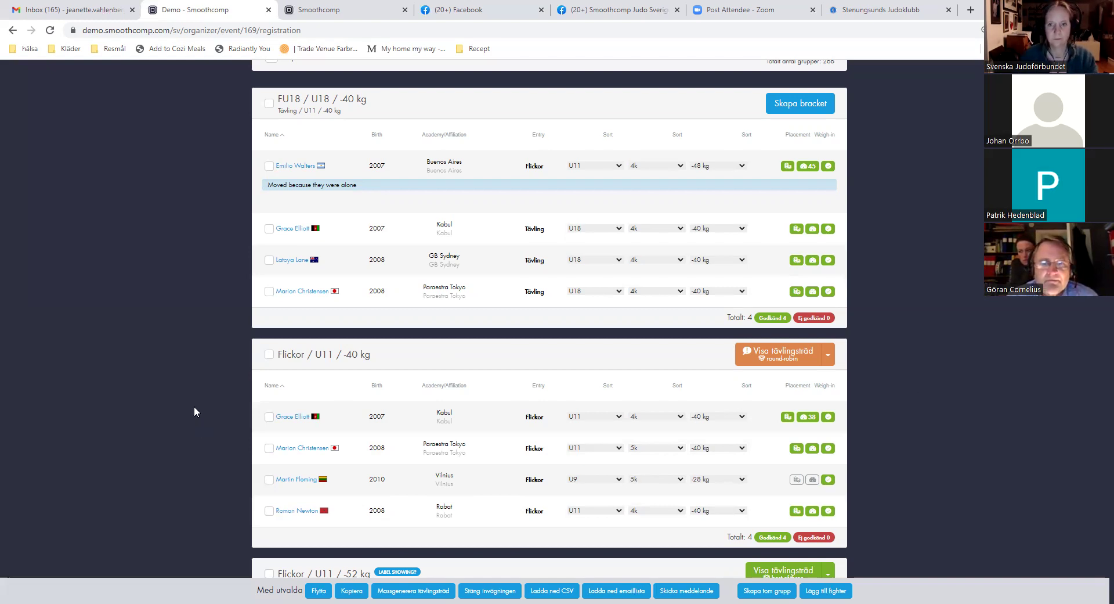
scroll(195, 411, up, 5)
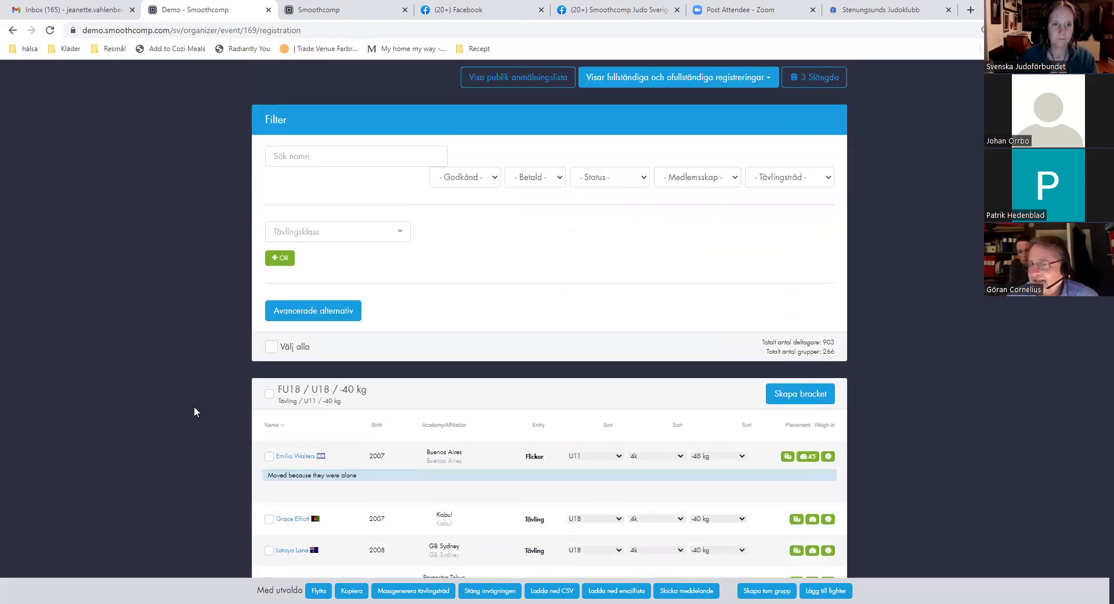
scroll(195, 412, up, 4)
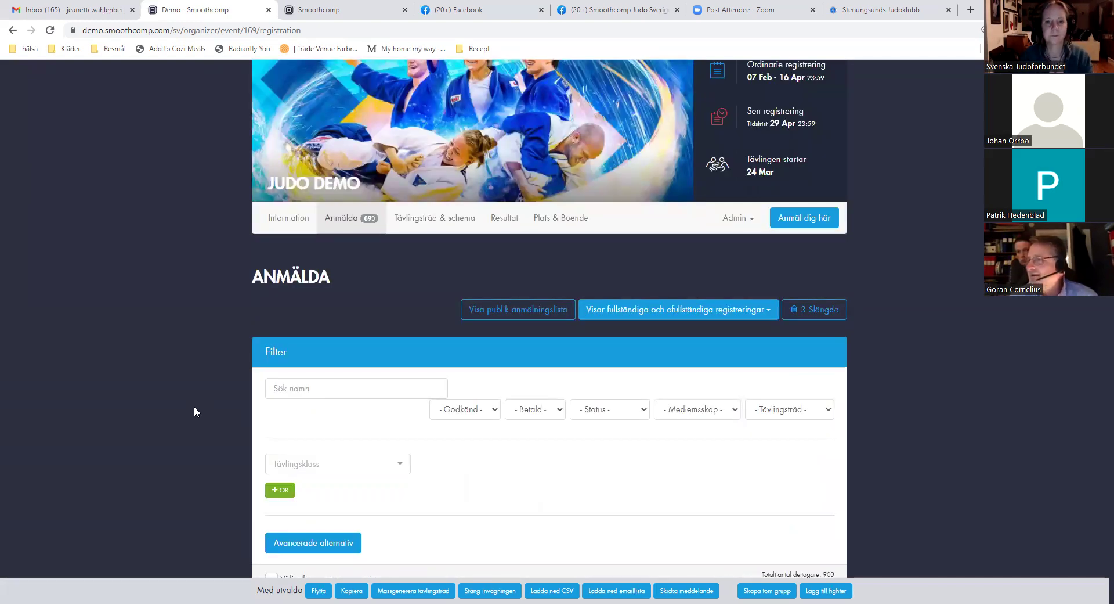
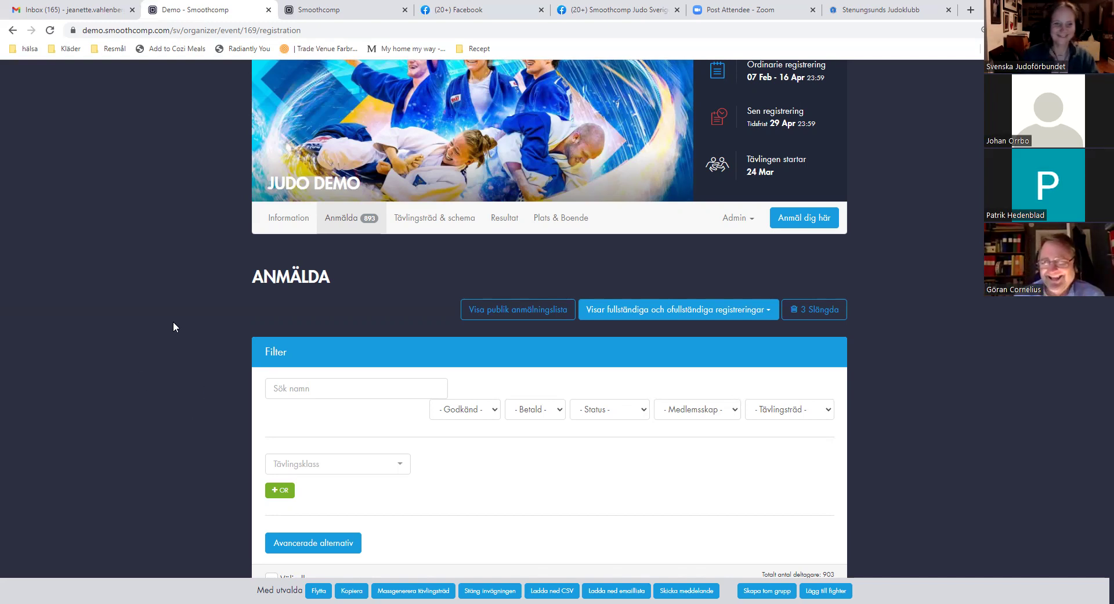
scroll(177, 322, down, 3)
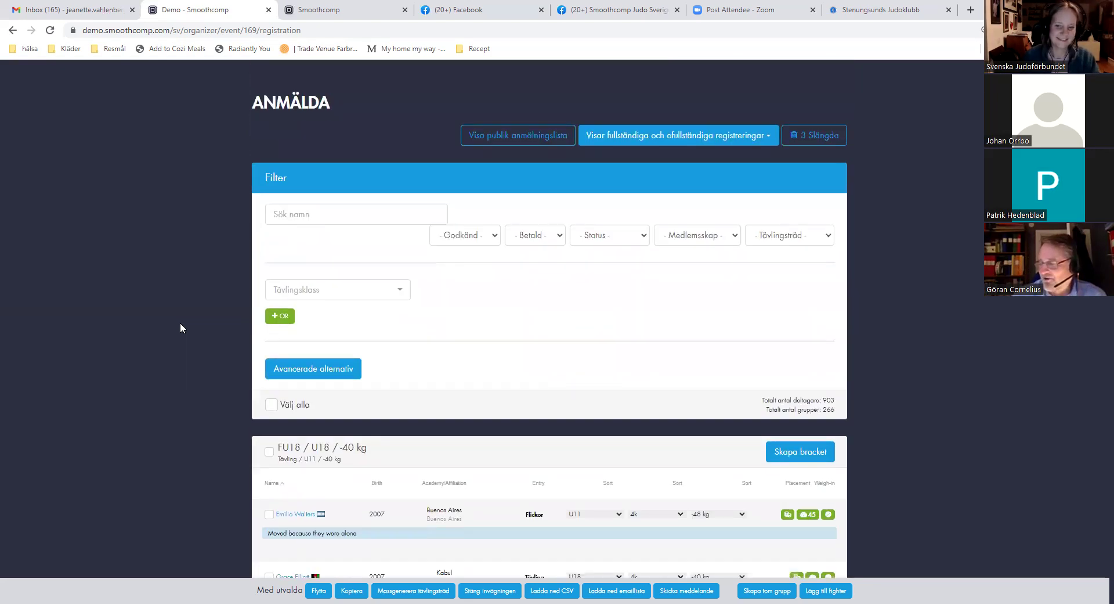
scroll(180, 324, up, 3)
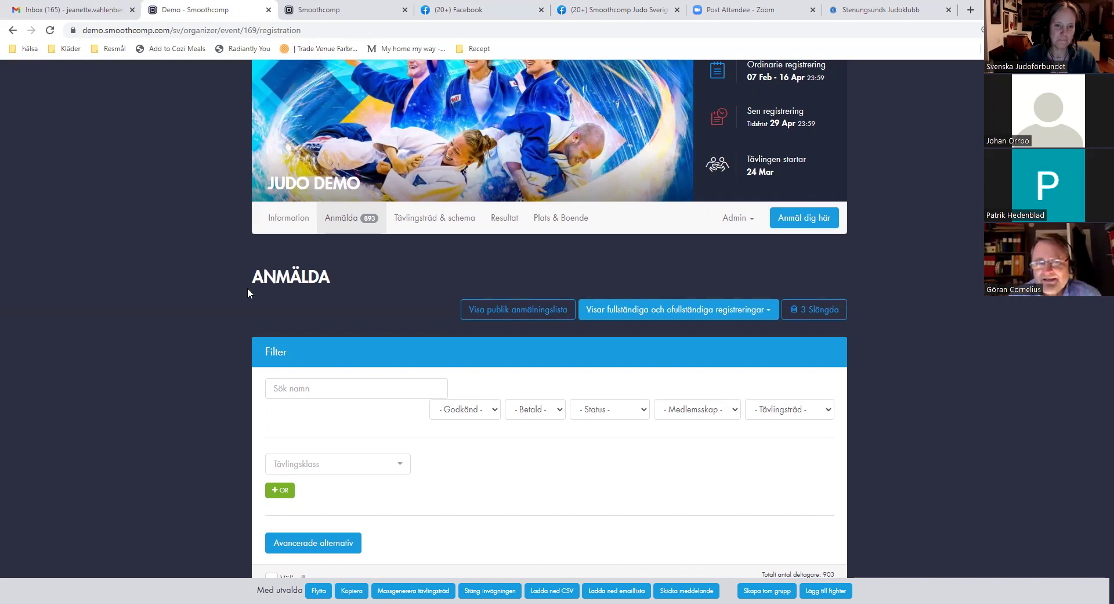
Open the event's brackets and schedule page and examine the category schedules for Tatami 1, 2 and 3
click(440, 221)
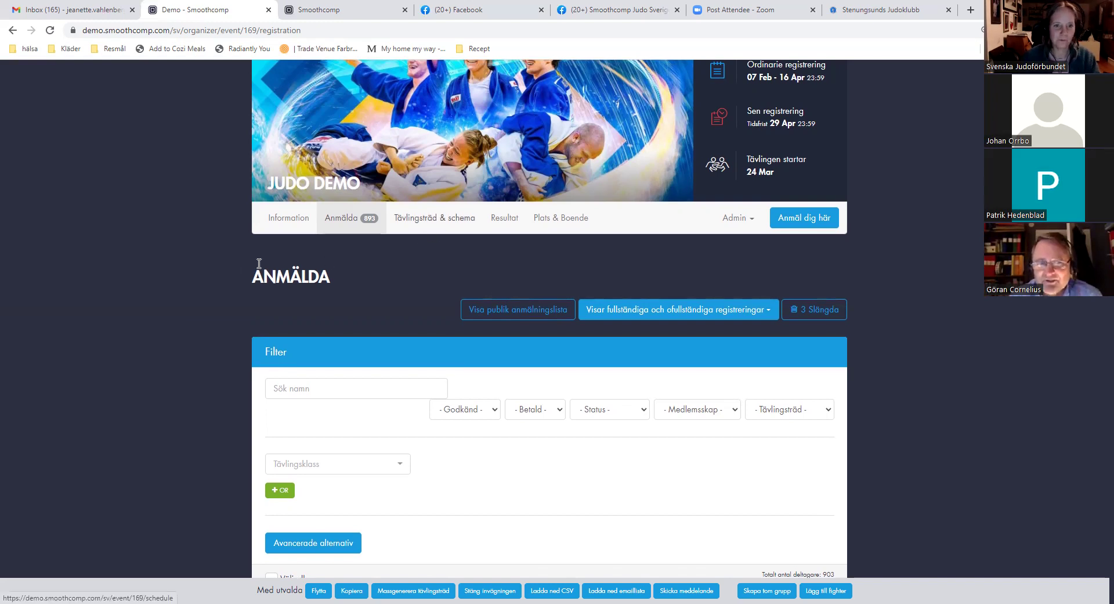
scroll(195, 399, down, 3)
scroll(196, 405, down, 3)
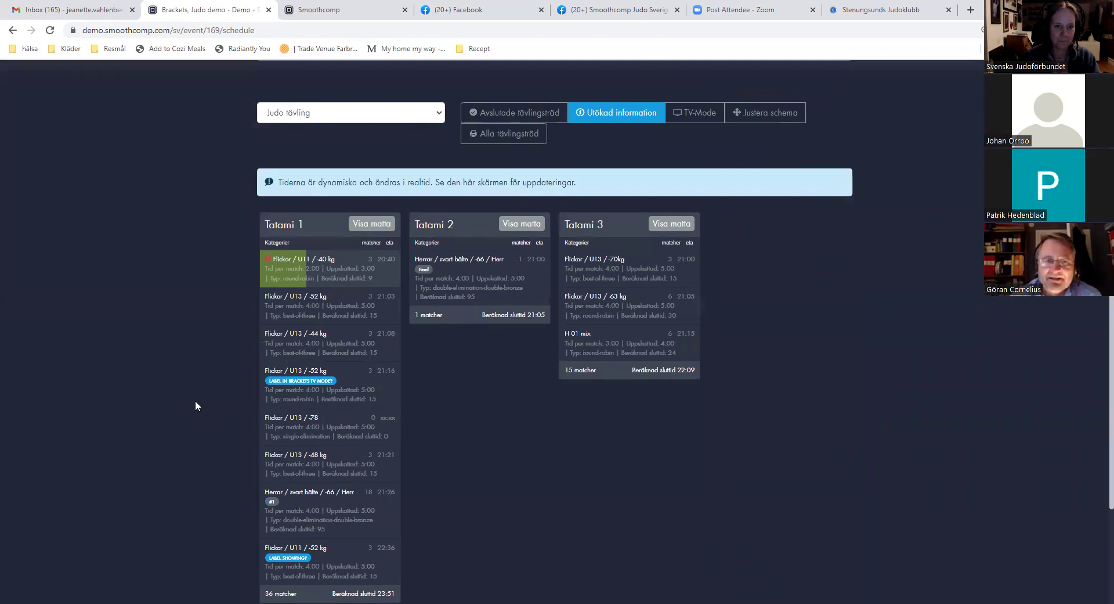
scroll(196, 405, down, 3)
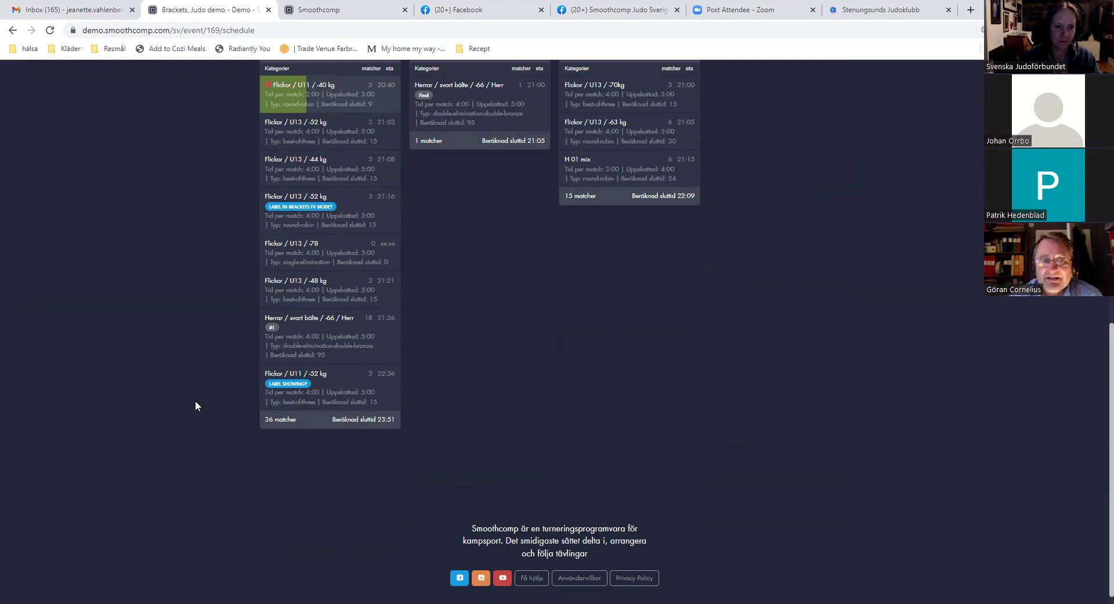
scroll(195, 405, up, 3)
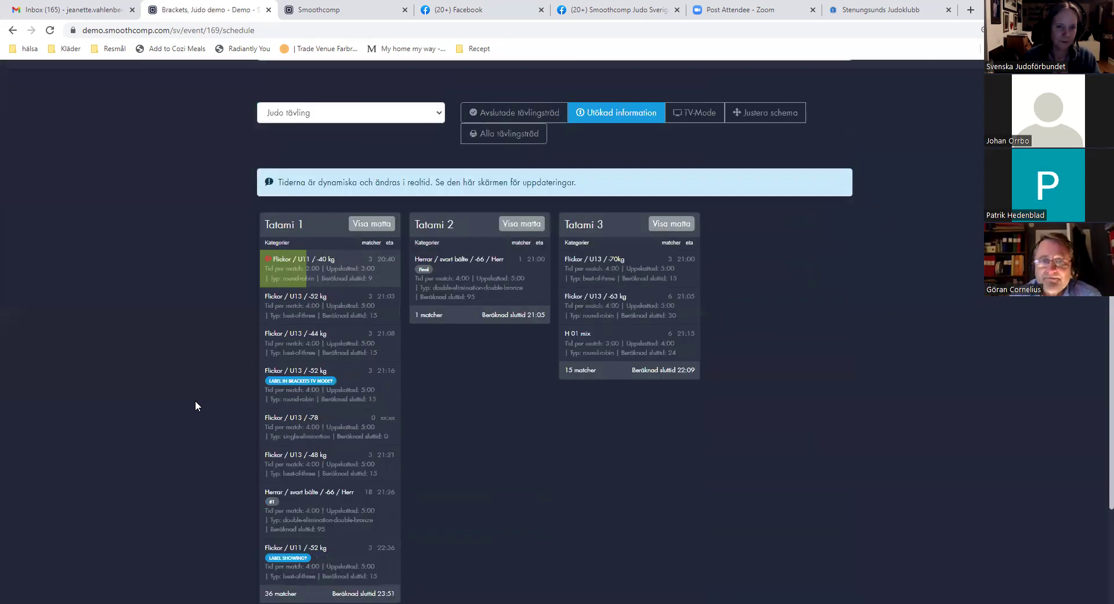
scroll(195, 405, up, 5)
scroll(196, 402, up, 1)
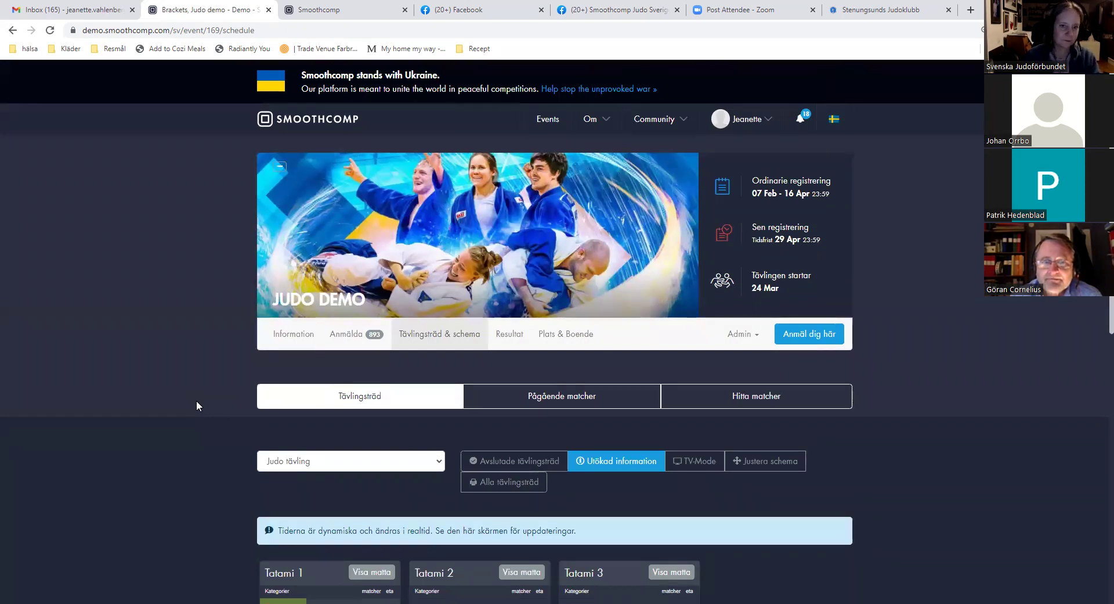
scroll(201, 428, down, 2)
scroll(202, 433, down, 1)
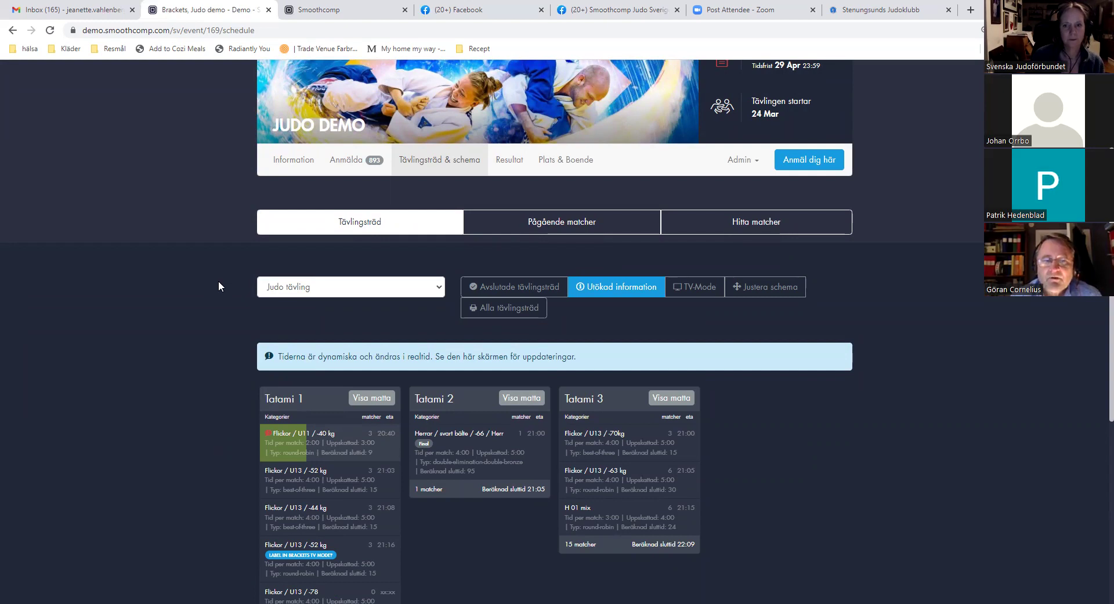
Highlight the demo.smoothcomp.com domain in the schedule page's web address
scroll(219, 280, up, 3)
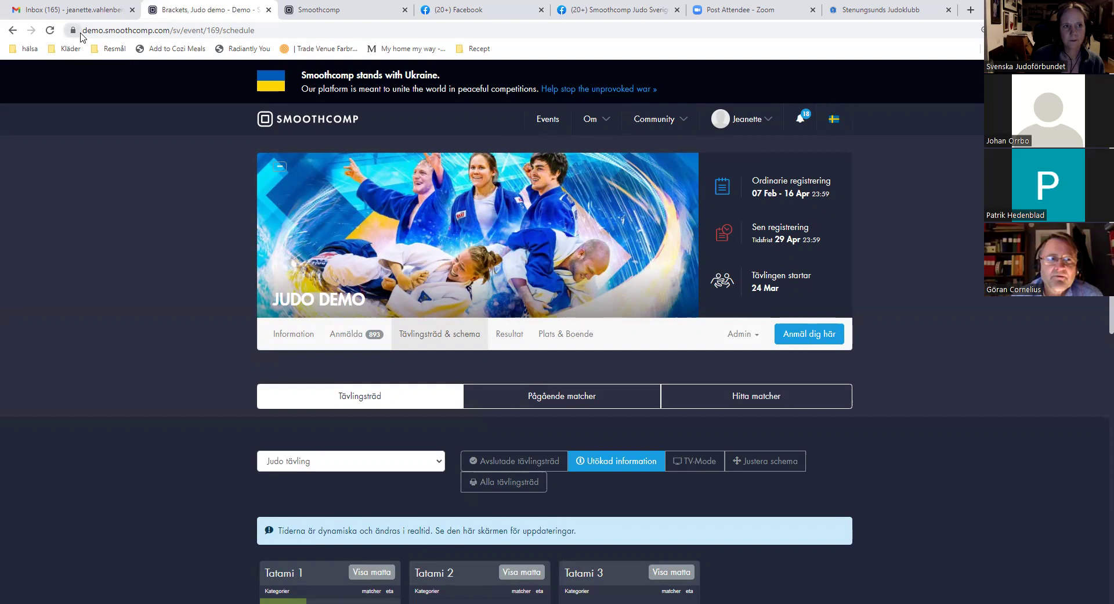
drag(82, 31, 168, 28)
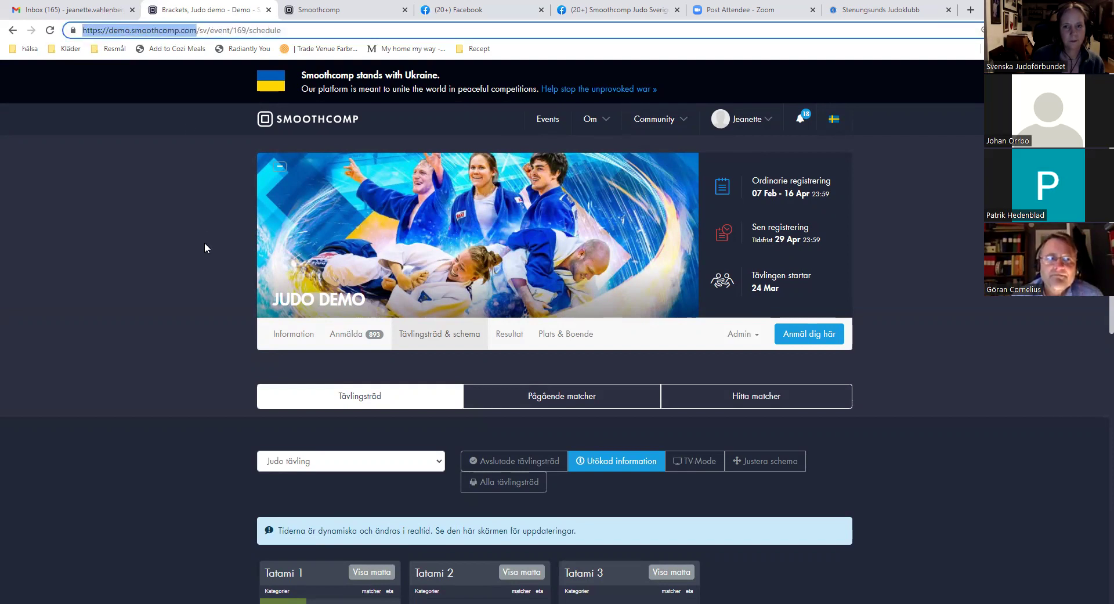